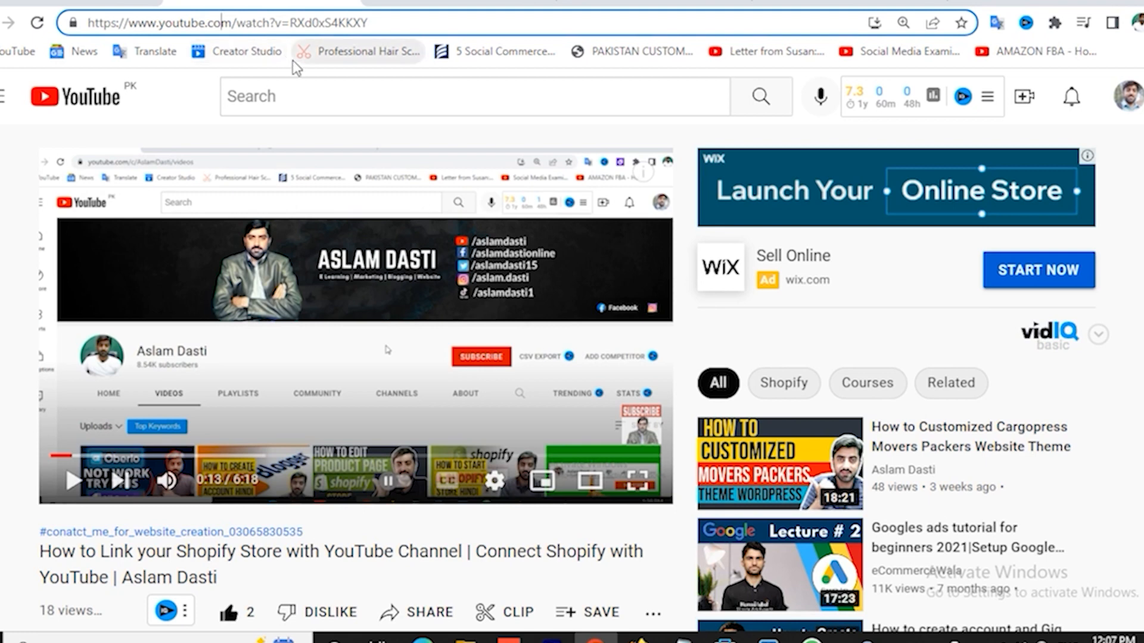
Step: Expand the video's description and open the recommended Bluehost hosting link for premium sites
scroll(179, 189, down, 2)
scroll(176, 185, down, 5)
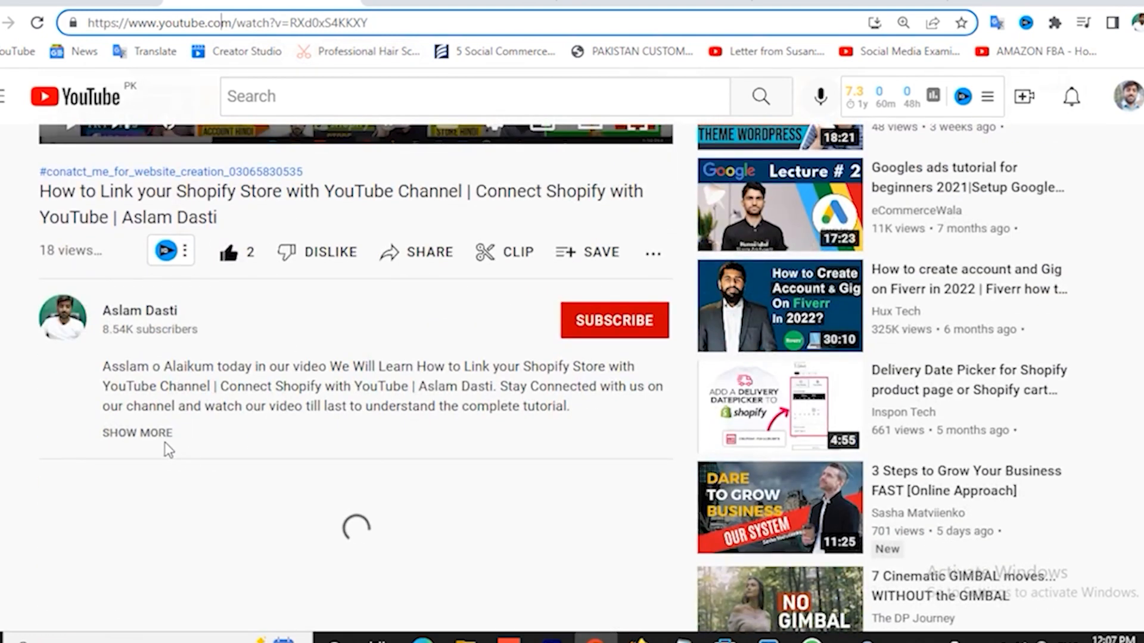
click(140, 435)
scroll(339, 398, down, 8)
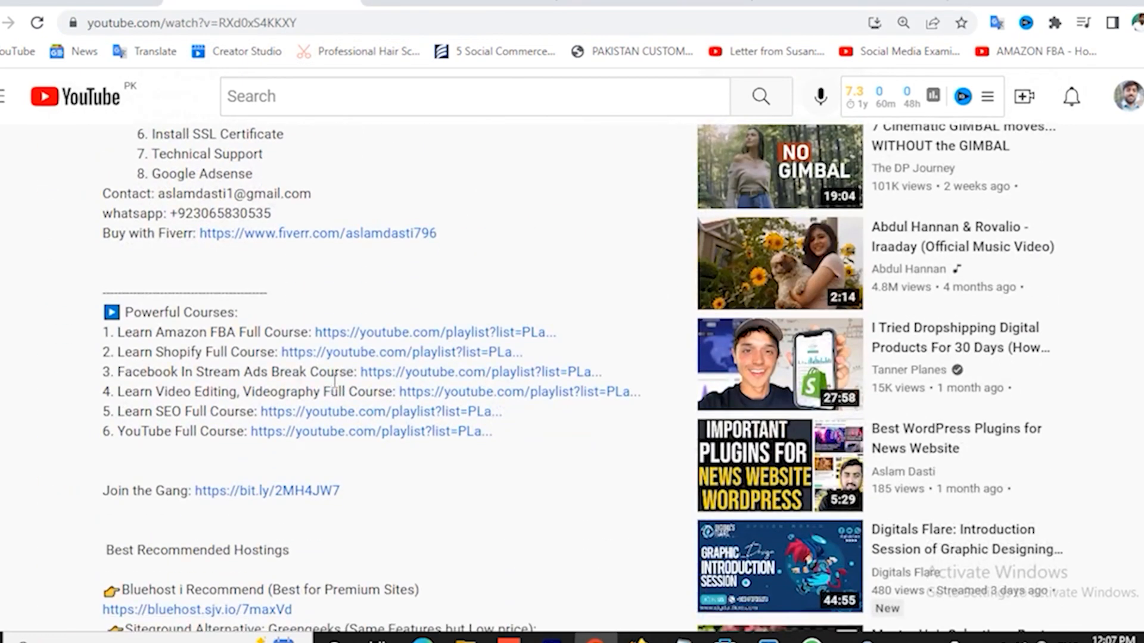
scroll(504, 294, down, 3)
scroll(503, 294, down, 2)
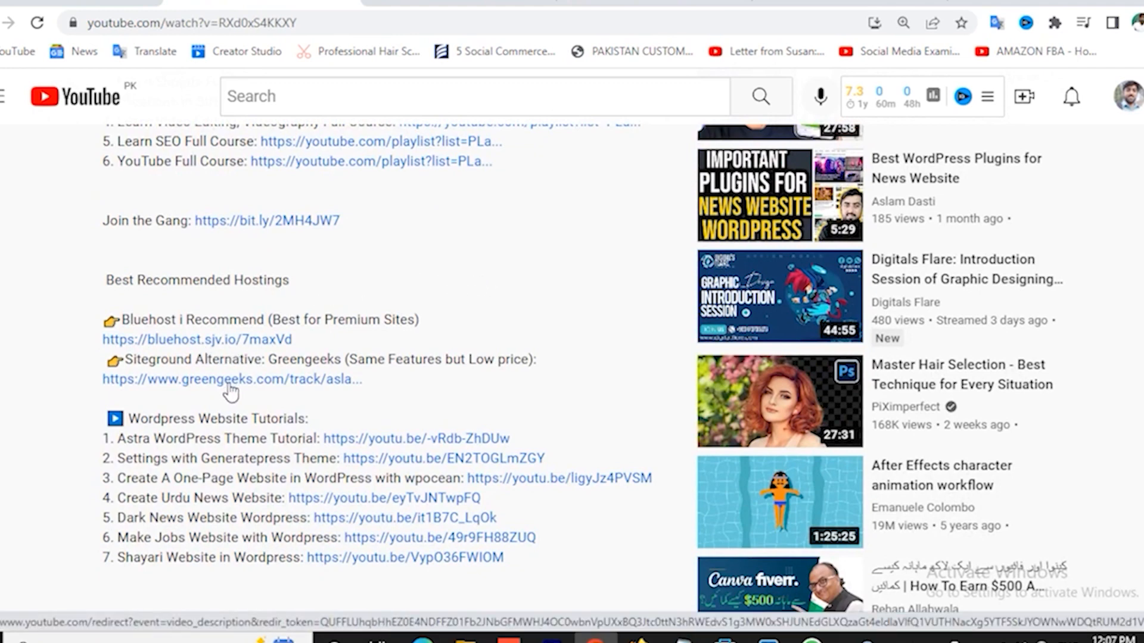
click(219, 341)
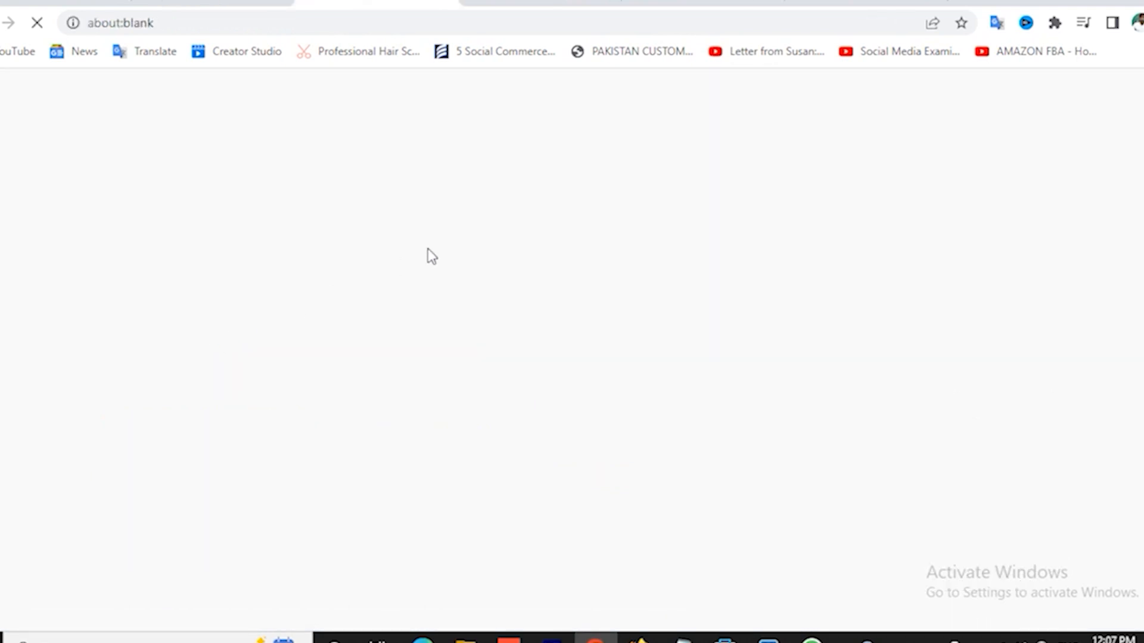
click(217, 8)
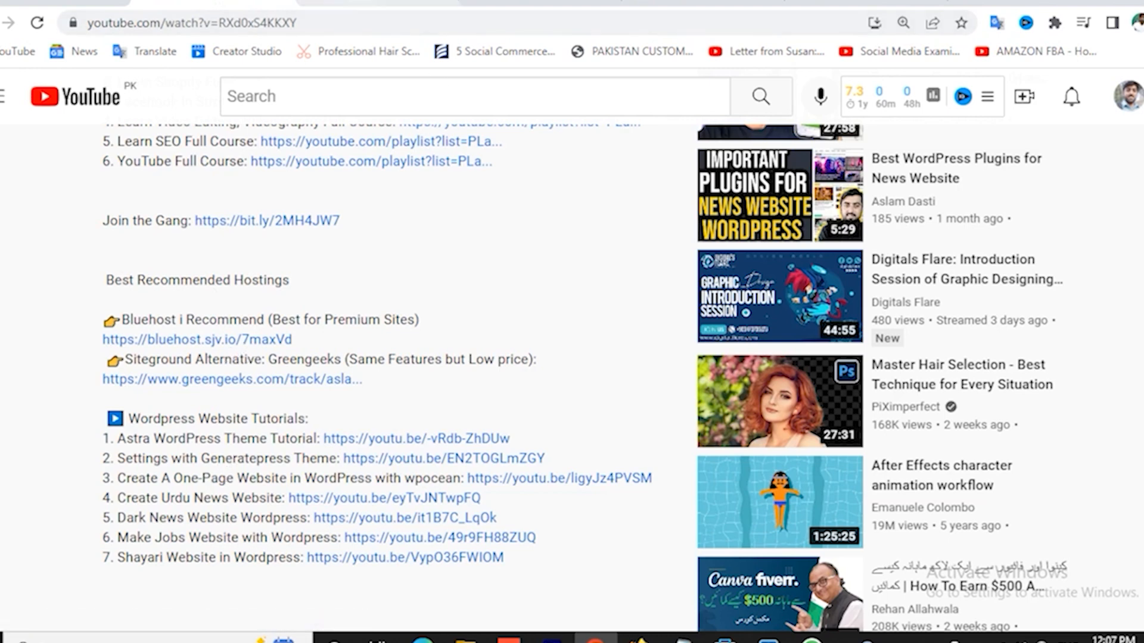
click(375, 2)
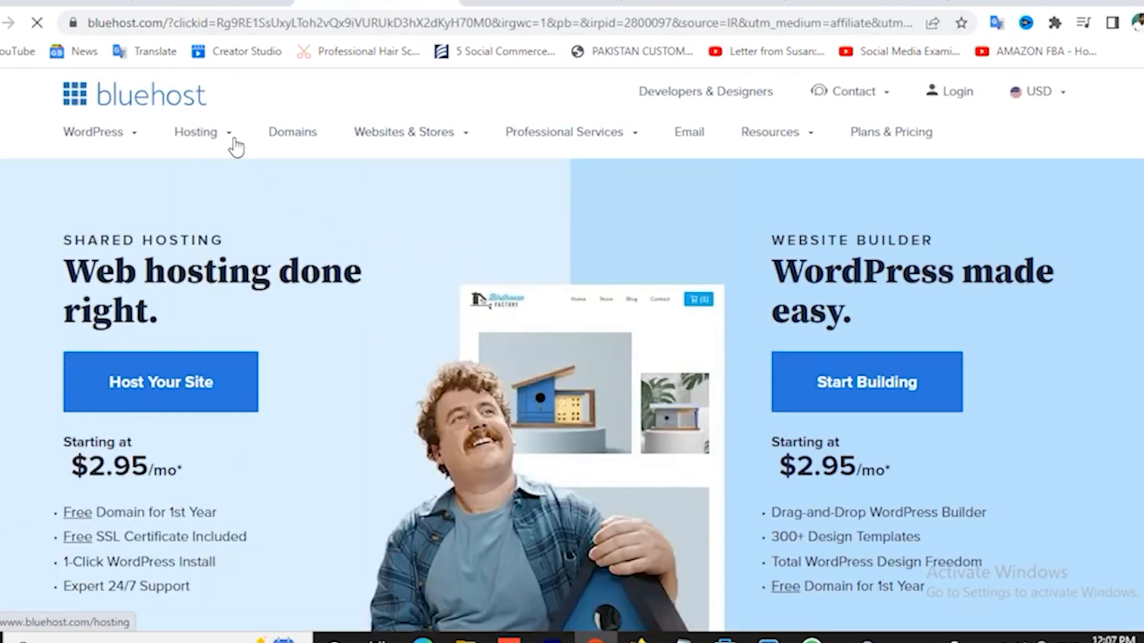
Step: Open Bluehost's Domains page and look through the domain extensions offered in the domain search
mouse_move(224, 146)
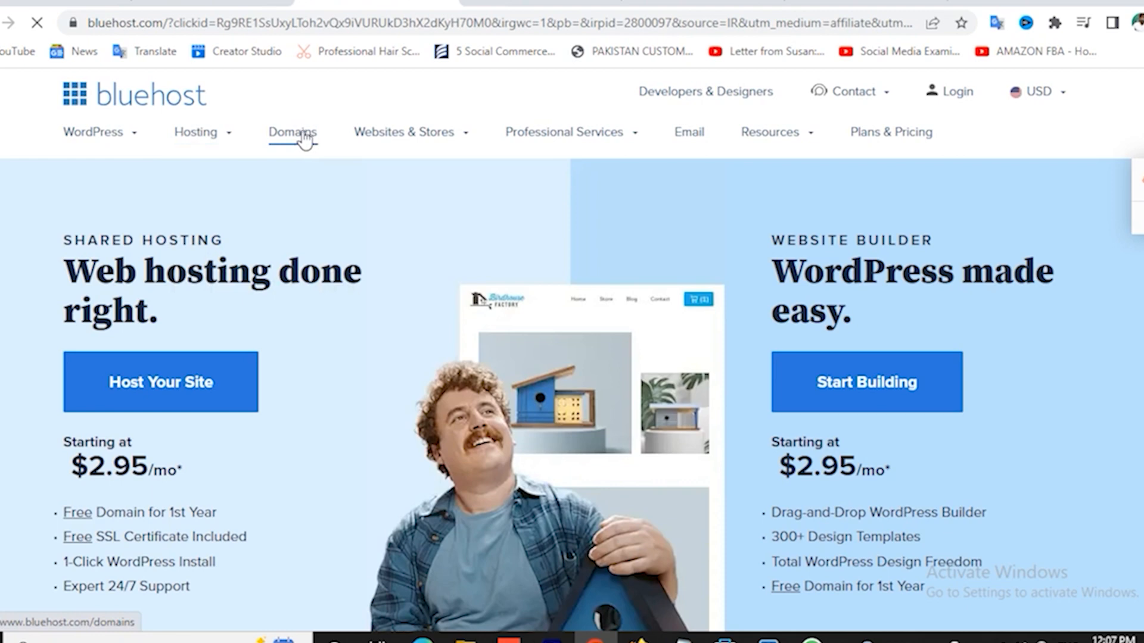
click(305, 142)
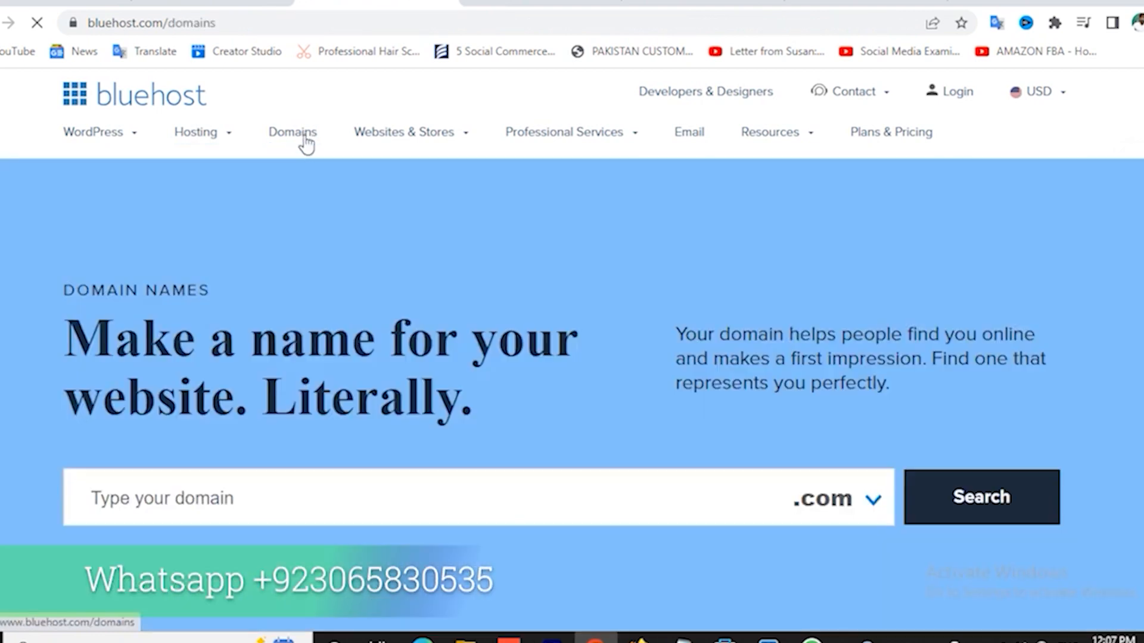
scroll(263, 367, down, 3)
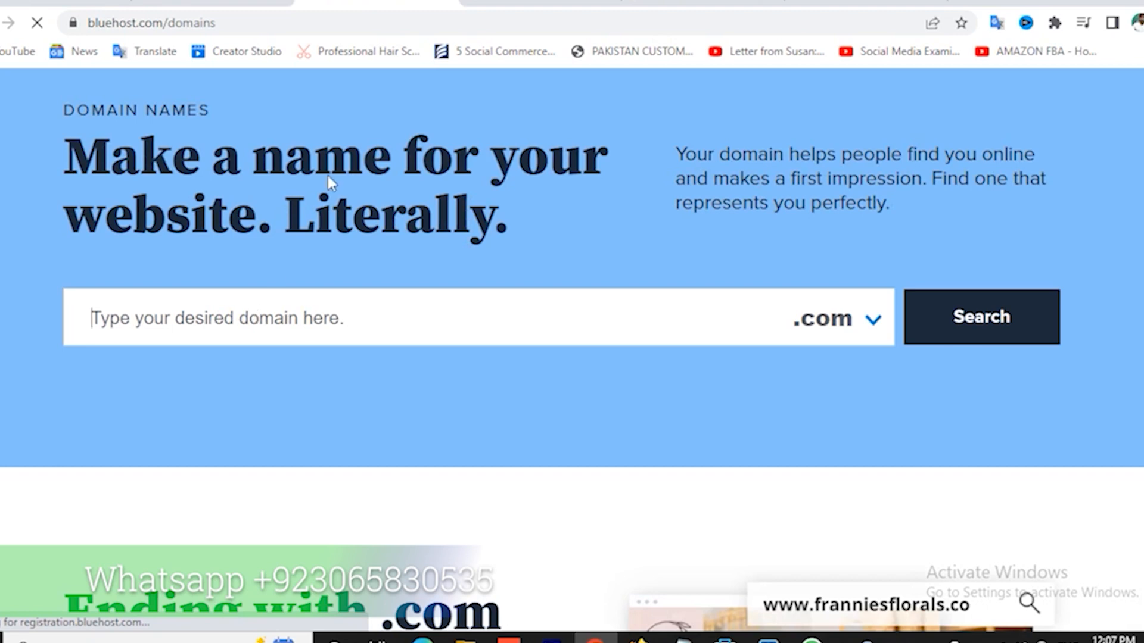
click(251, 2)
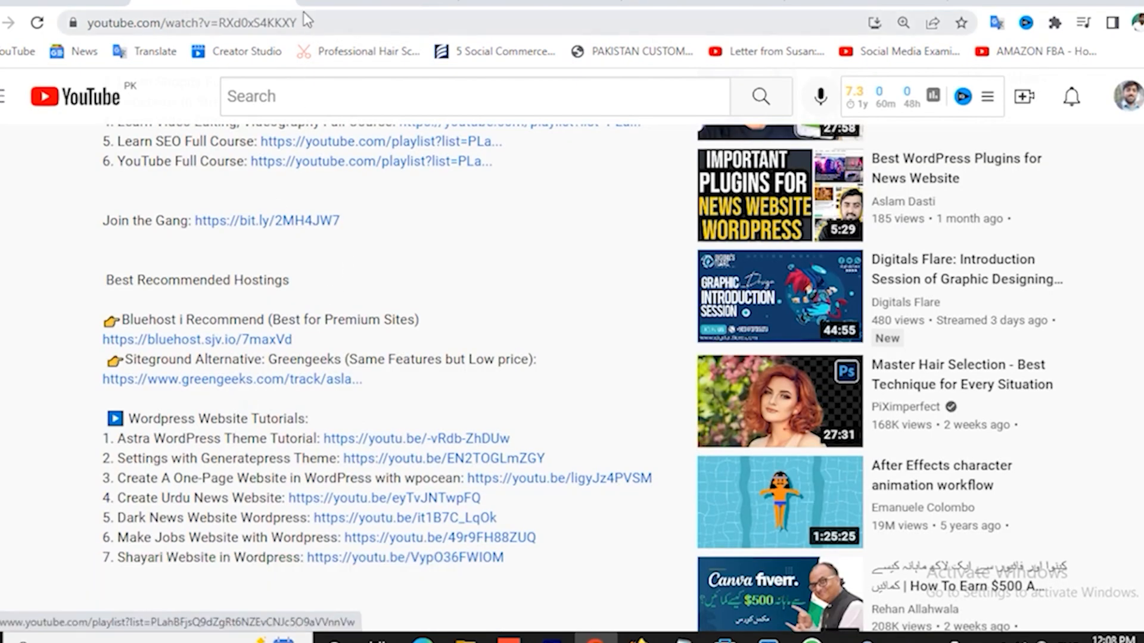
click(405, 3)
scroll(655, 322, down, 5)
scroll(657, 323, up, 4)
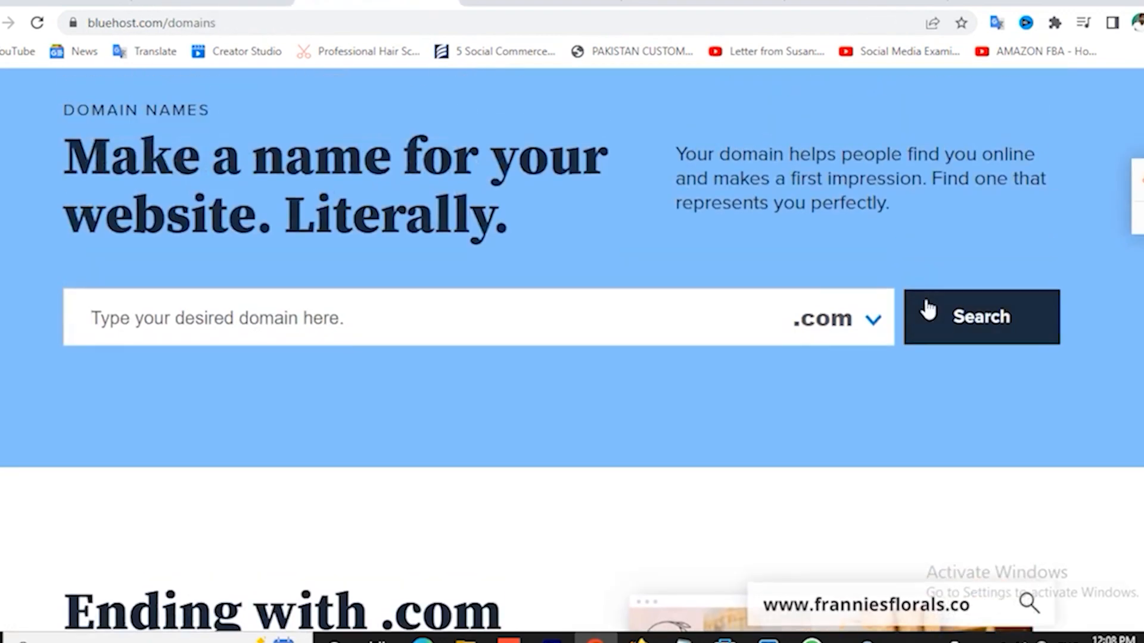
click(874, 324)
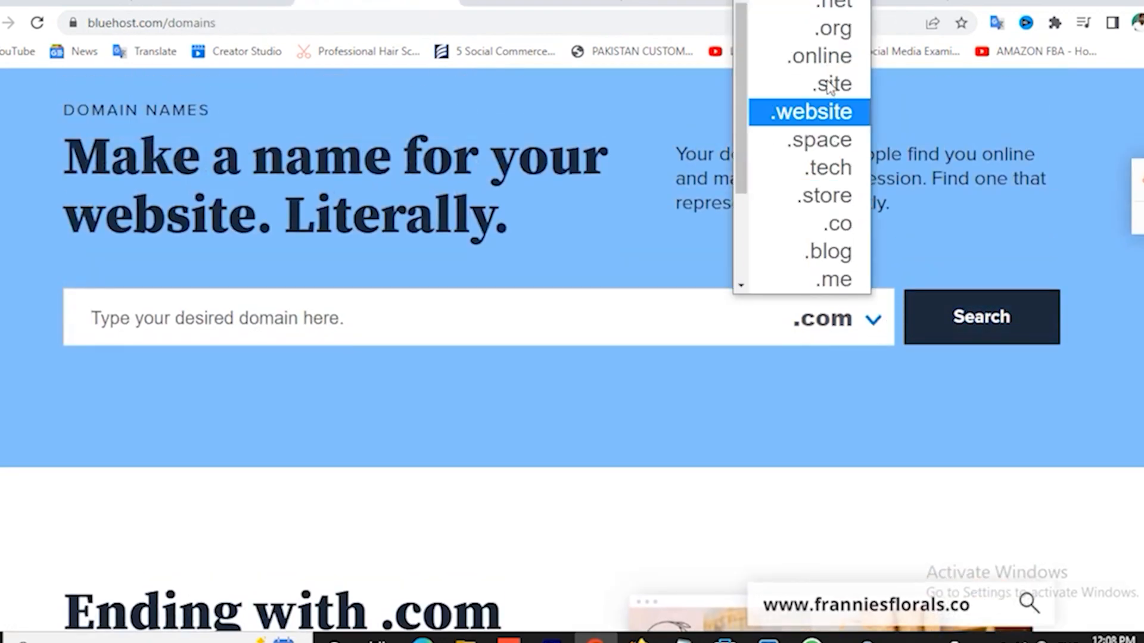
click(783, 417)
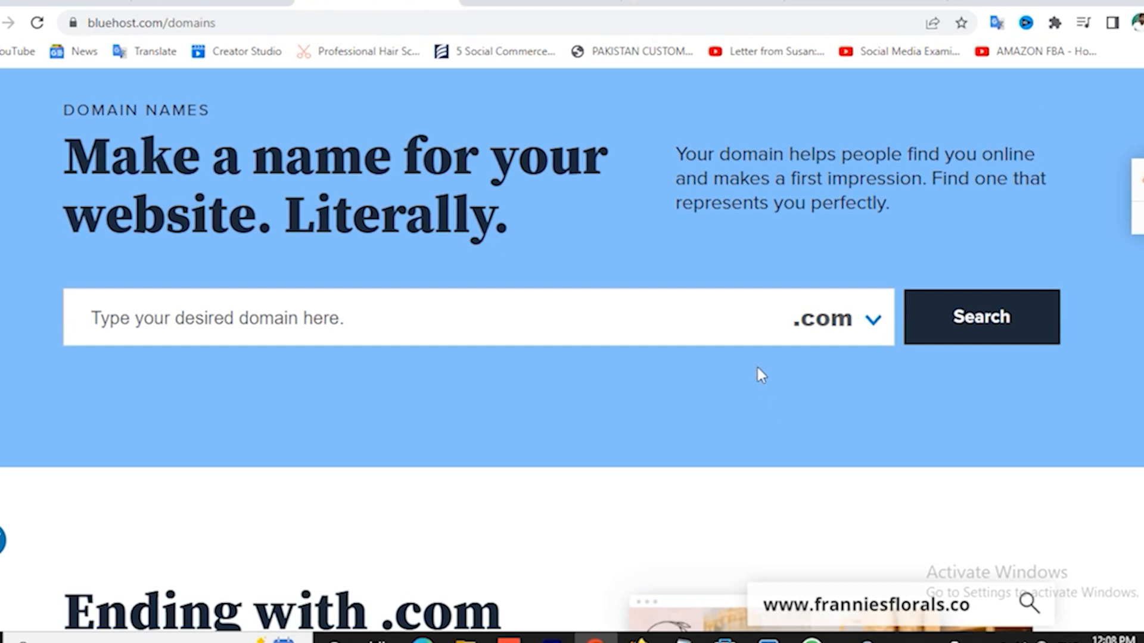
Step: Switch to the Namecheap site, look at its hosting types, and return to the Bluehost domains page
click(703, 3)
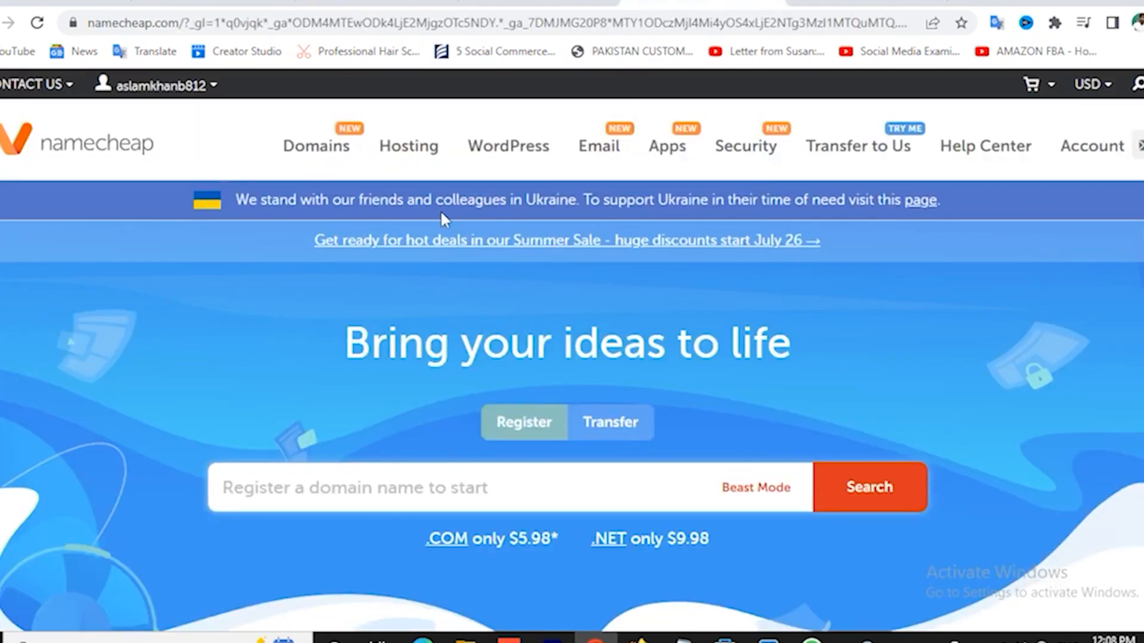
mouse_move(422, 143)
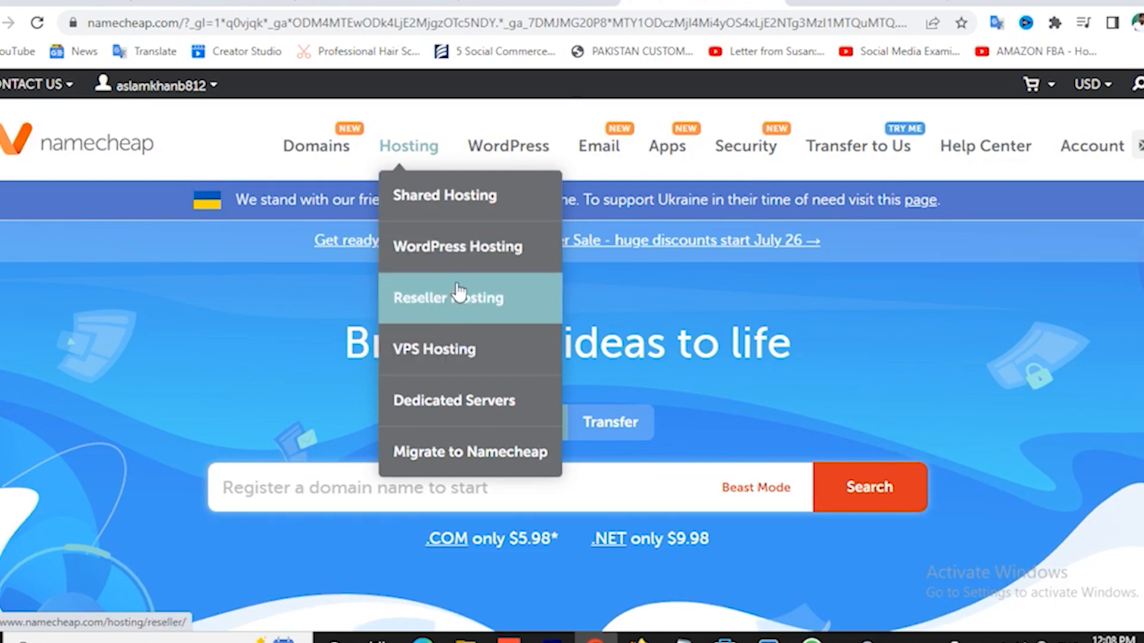
click(375, 2)
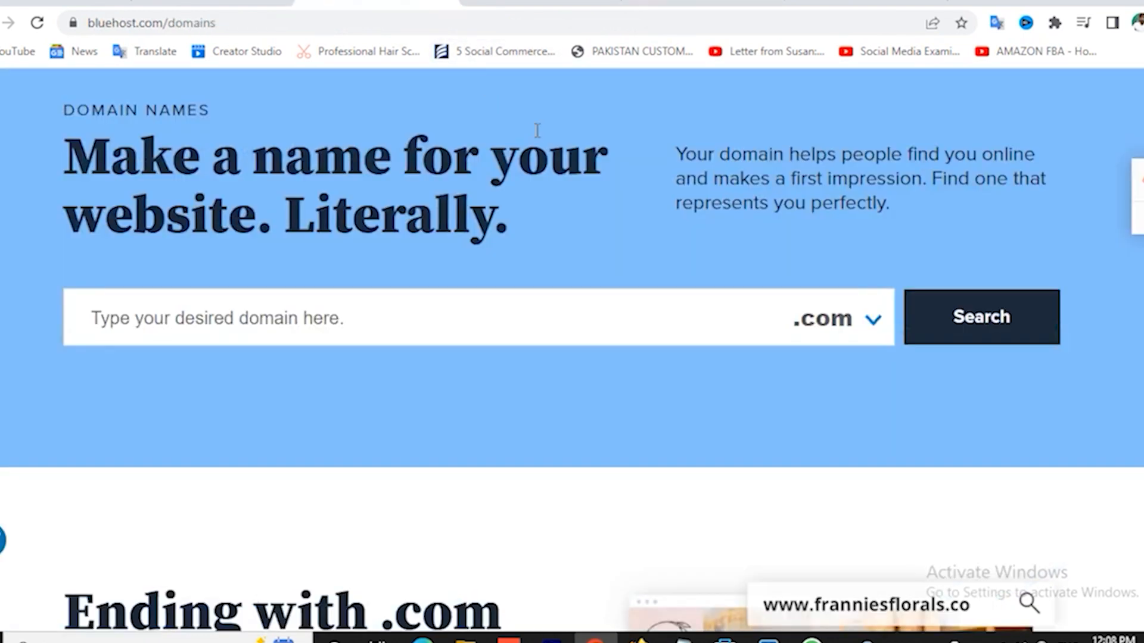
Step: Open Bluehost's Shared Hosting page from its hosting options
click(368, 308)
scroll(459, 250, up, 3)
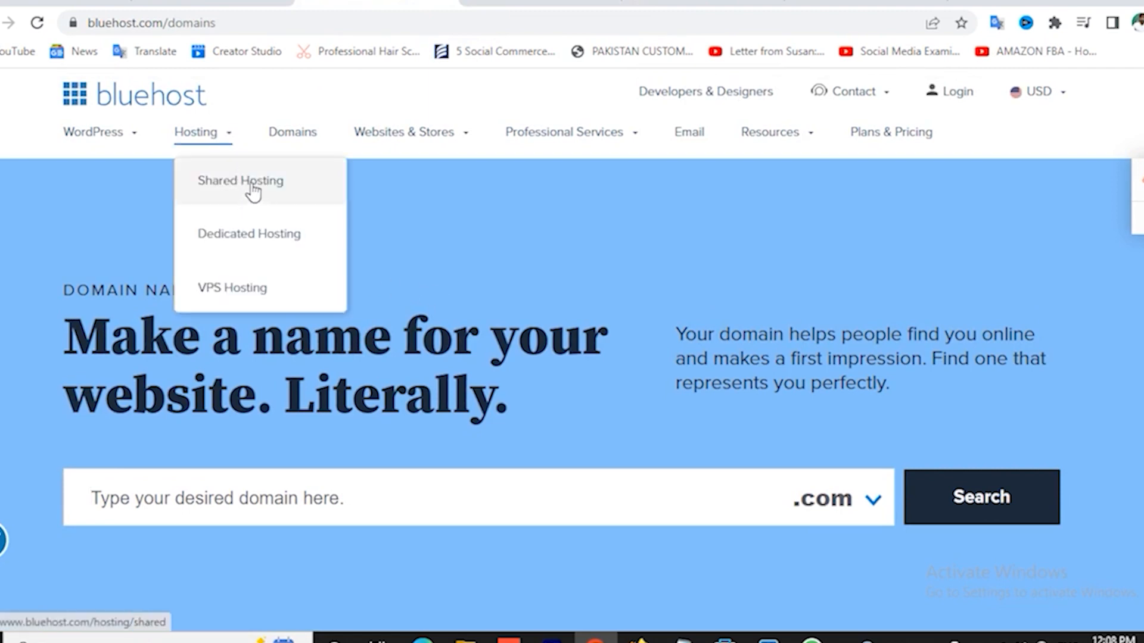
click(253, 192)
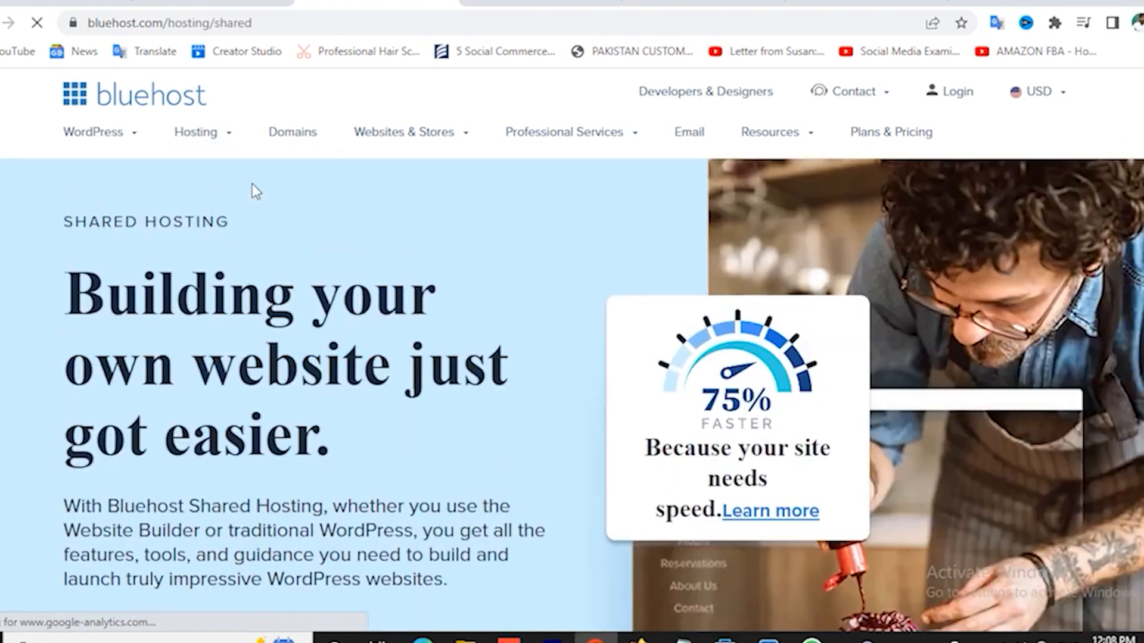
Step: Return to the Bluehost home page, start hosting a site, and select the Basic shared hosting plan for 12 months
click(124, 111)
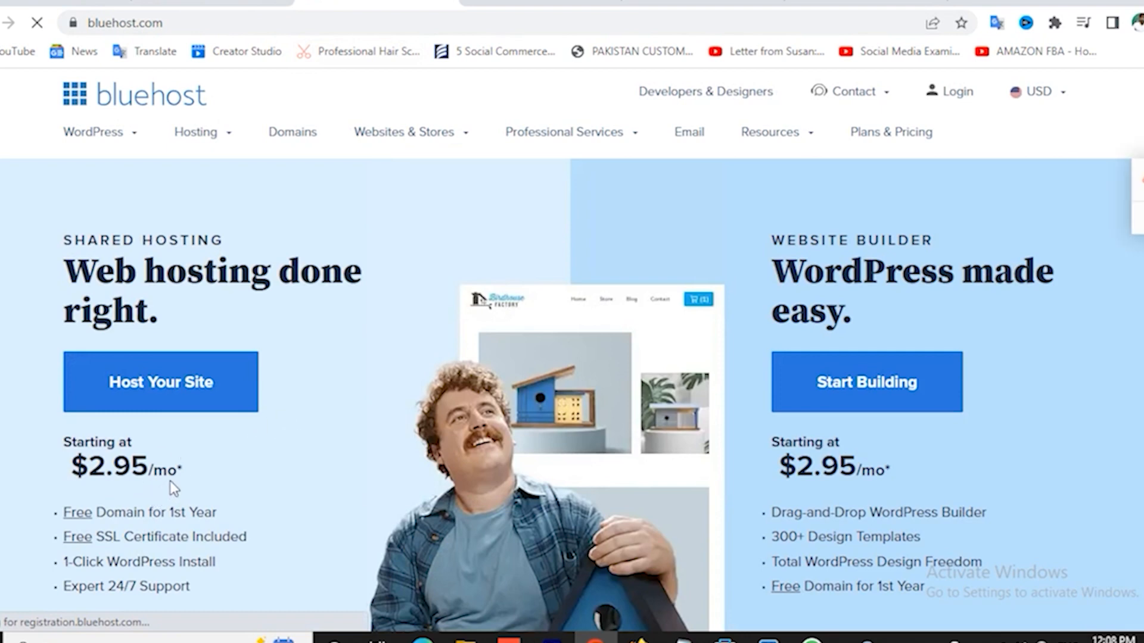
scroll(292, 461, down, 1)
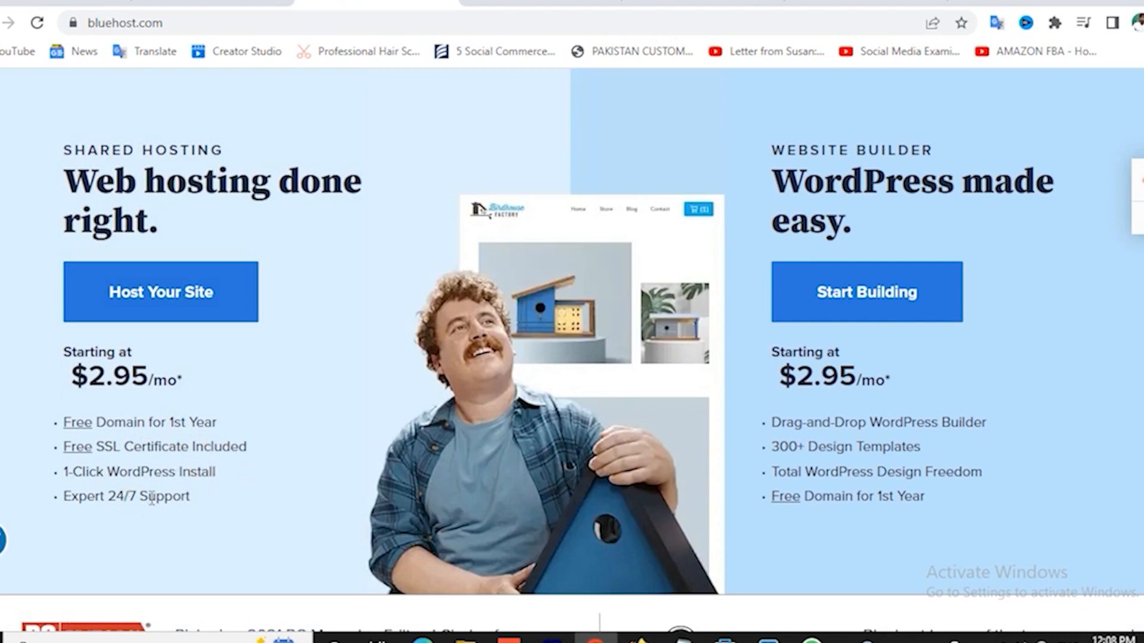
click(153, 308)
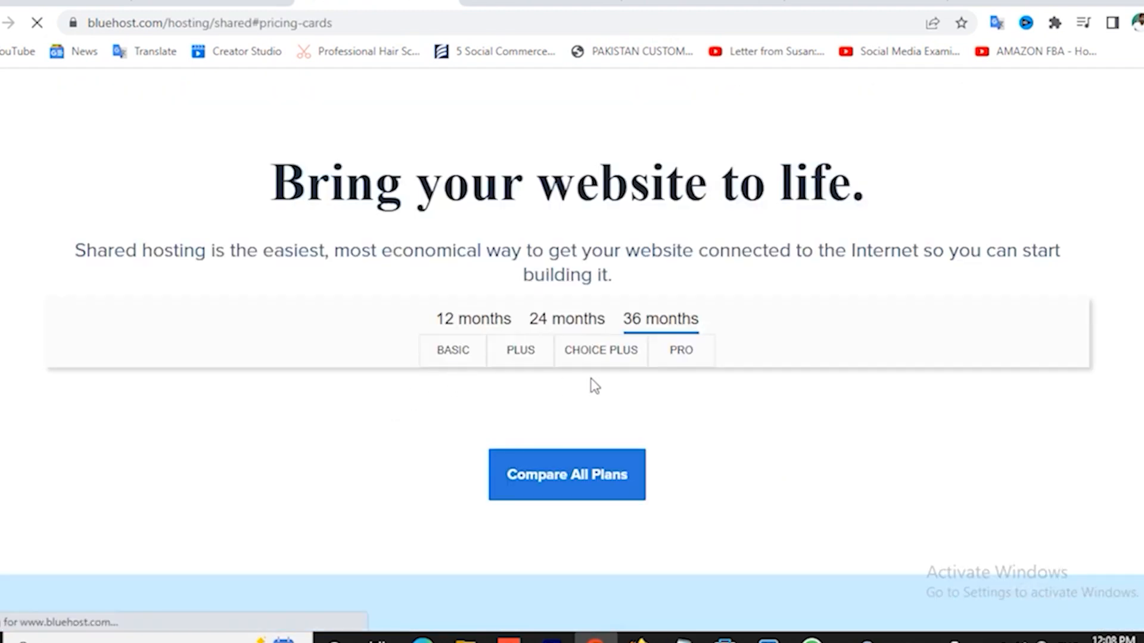
scroll(579, 469, down, 2)
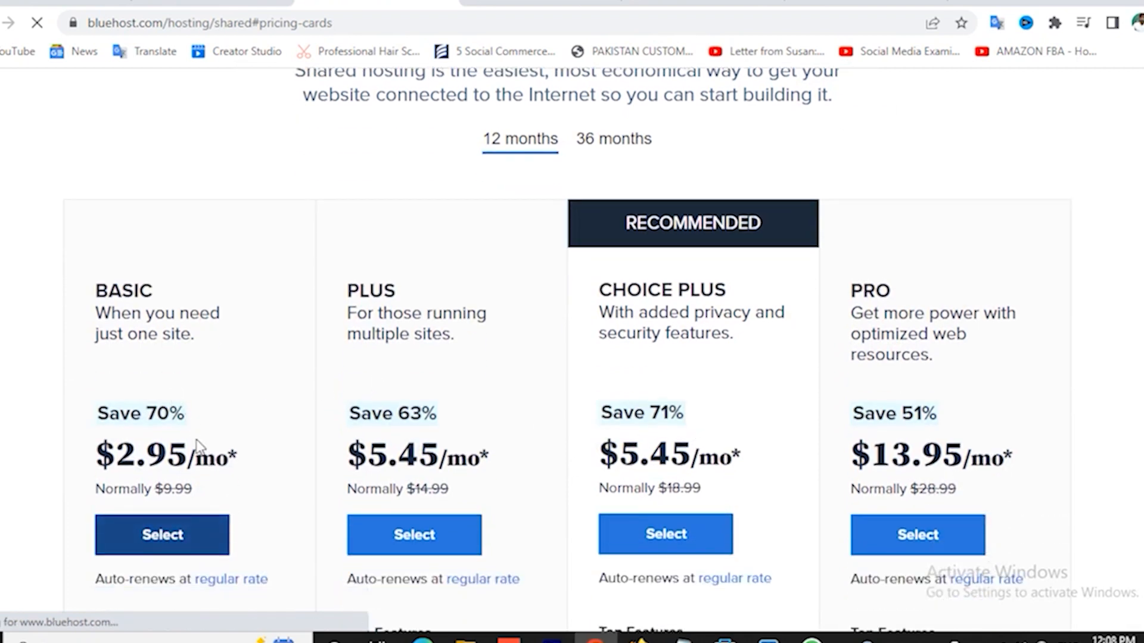
click(175, 542)
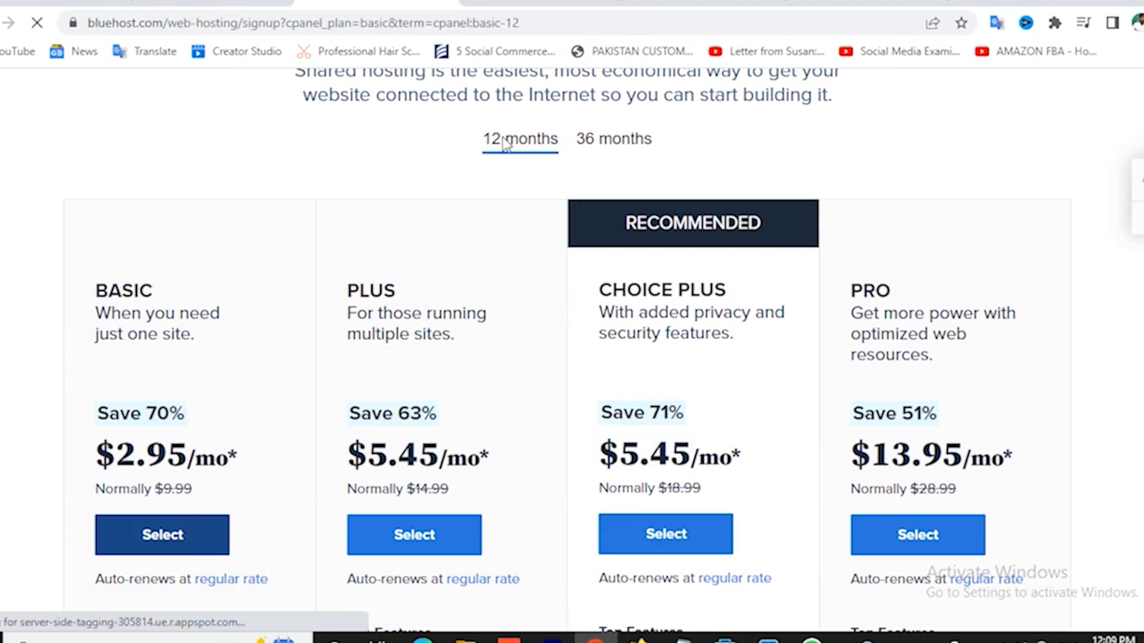
Step: Enter the desired new domain name with the .com extension and continue to the account signup form
scroll(506, 256, down, 3)
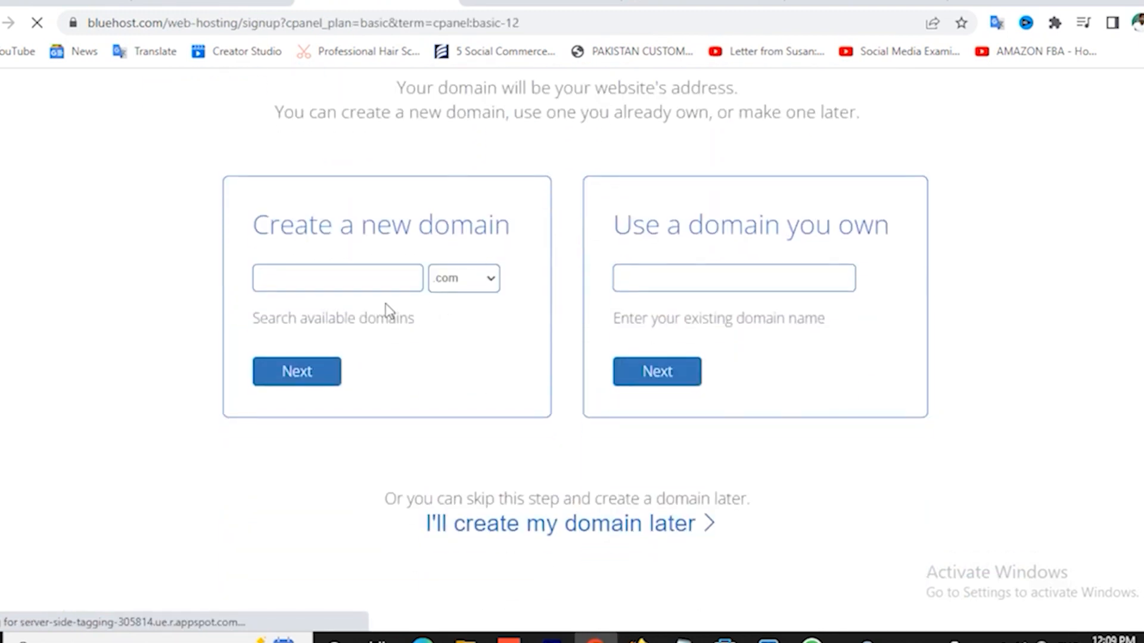
click(334, 281)
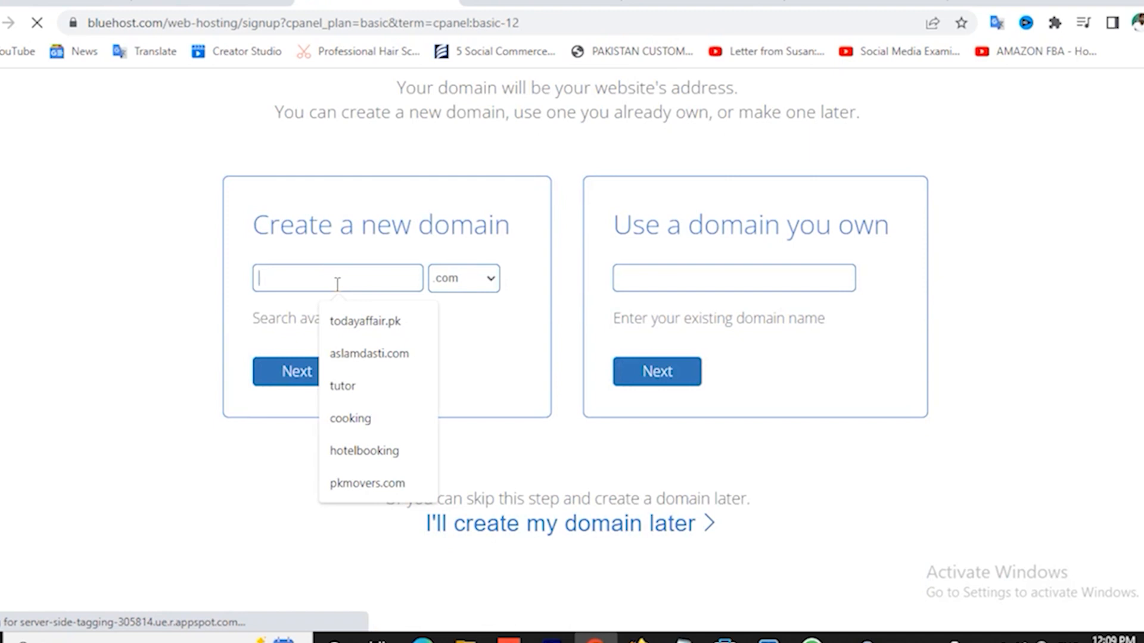
text(aslamdasti)
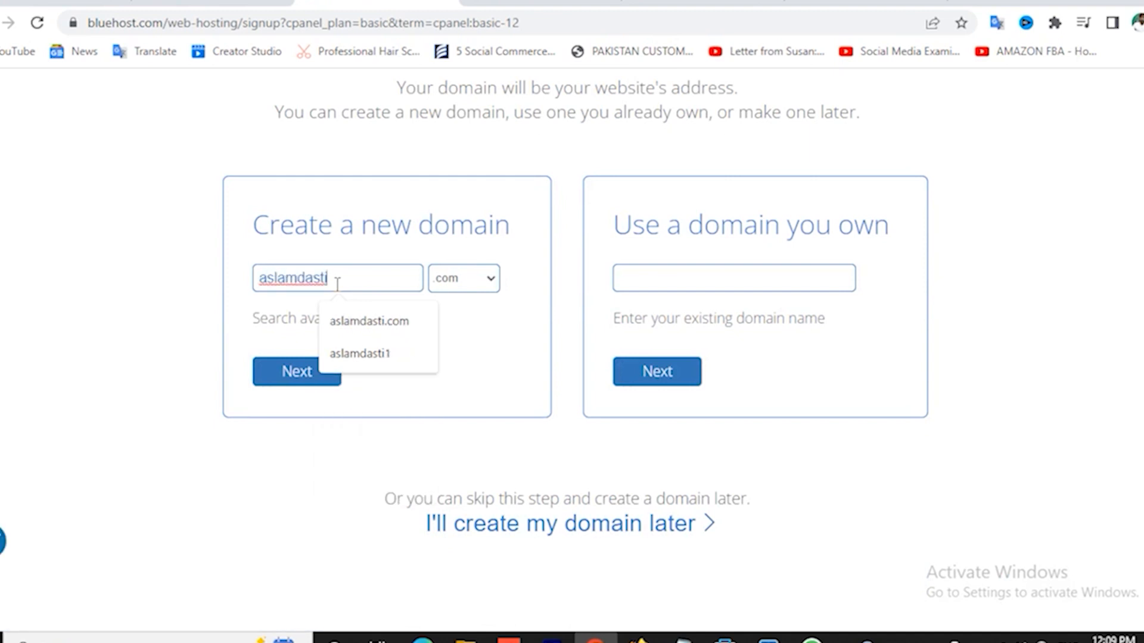
text(1.com)
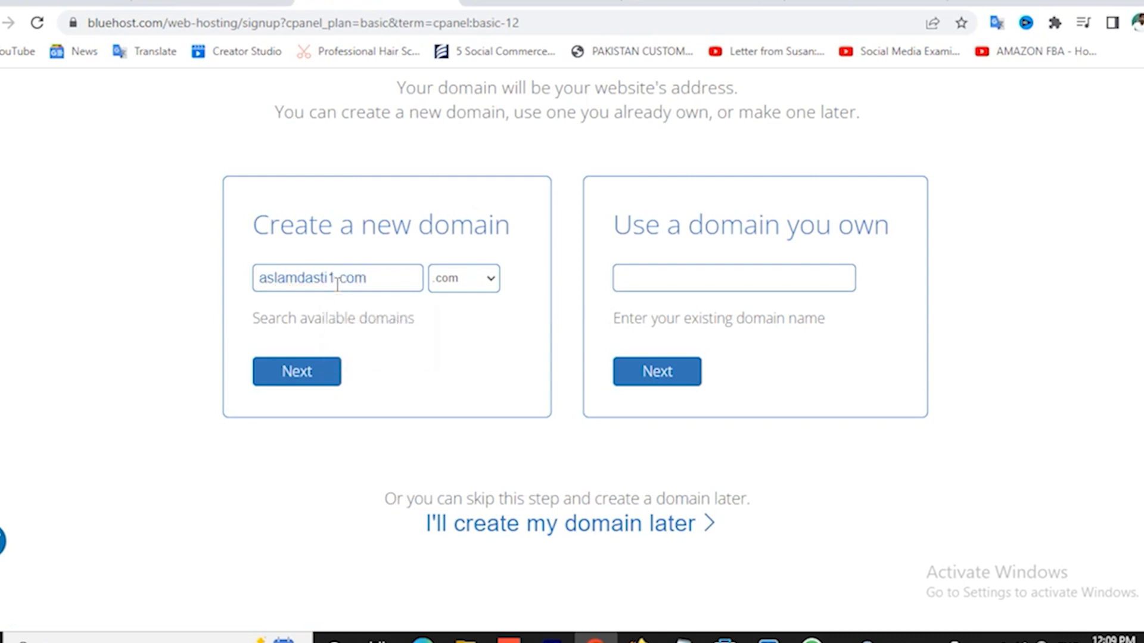
key(BackSpace)
key(BackSpace)
click(303, 375)
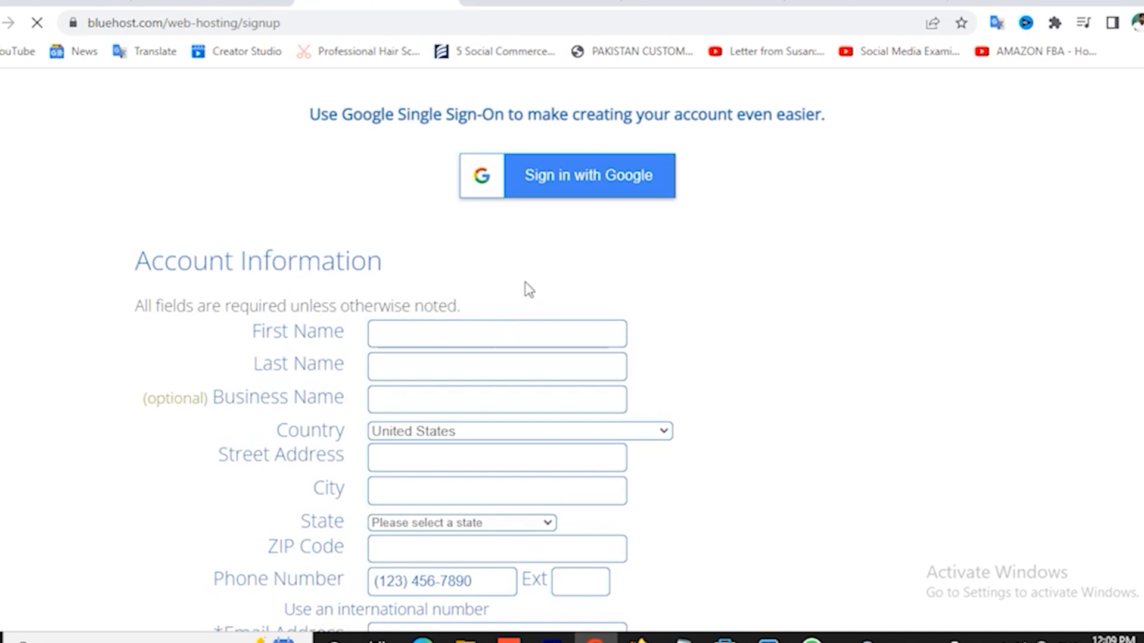
Step: Remove the Domain Privacy + Protection, Codeguard Basic and SiteLock Security - Essential extras from the hosting package
scroll(599, 277, down, 1)
scroll(599, 275, down, 5)
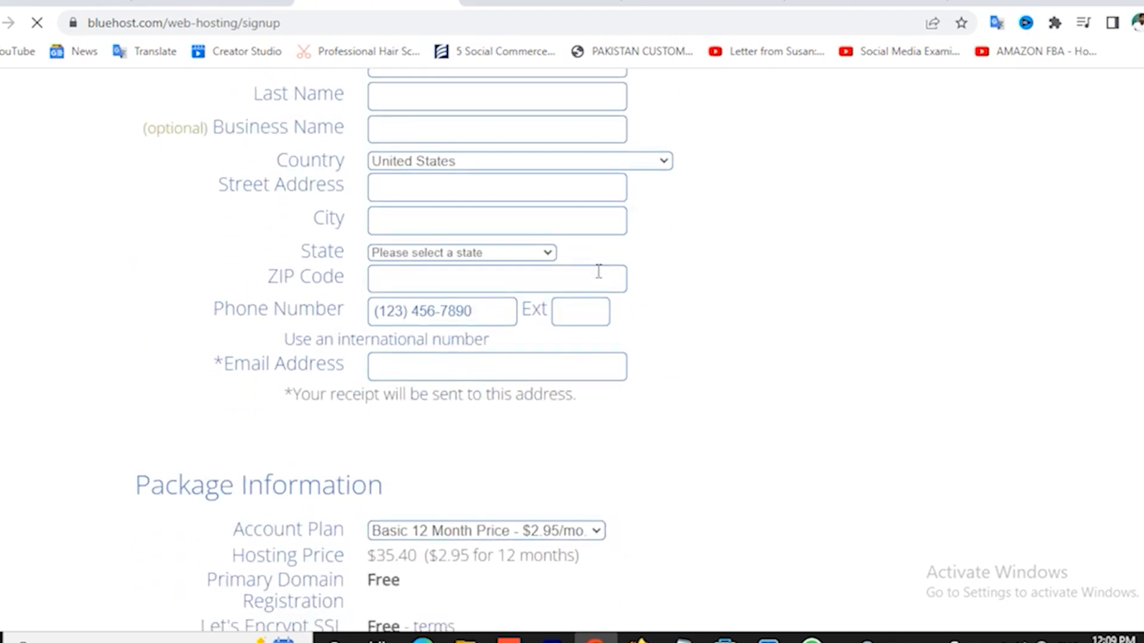
scroll(598, 275, up, 6)
scroll(599, 278, down, 8)
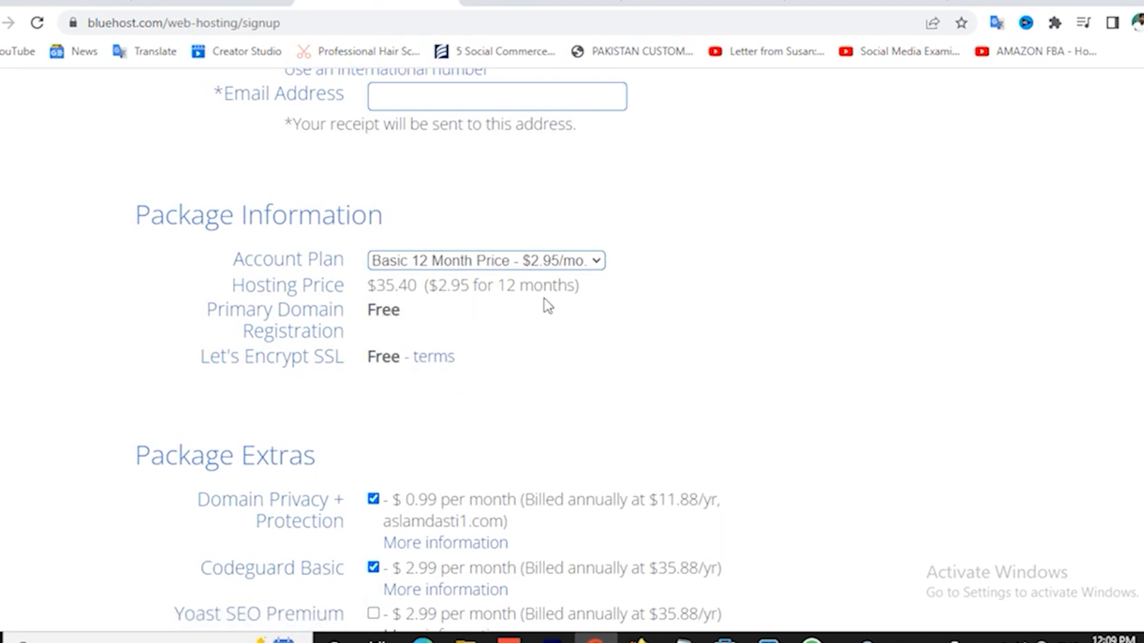
scroll(486, 360, down, 2)
scroll(484, 355, down, 2)
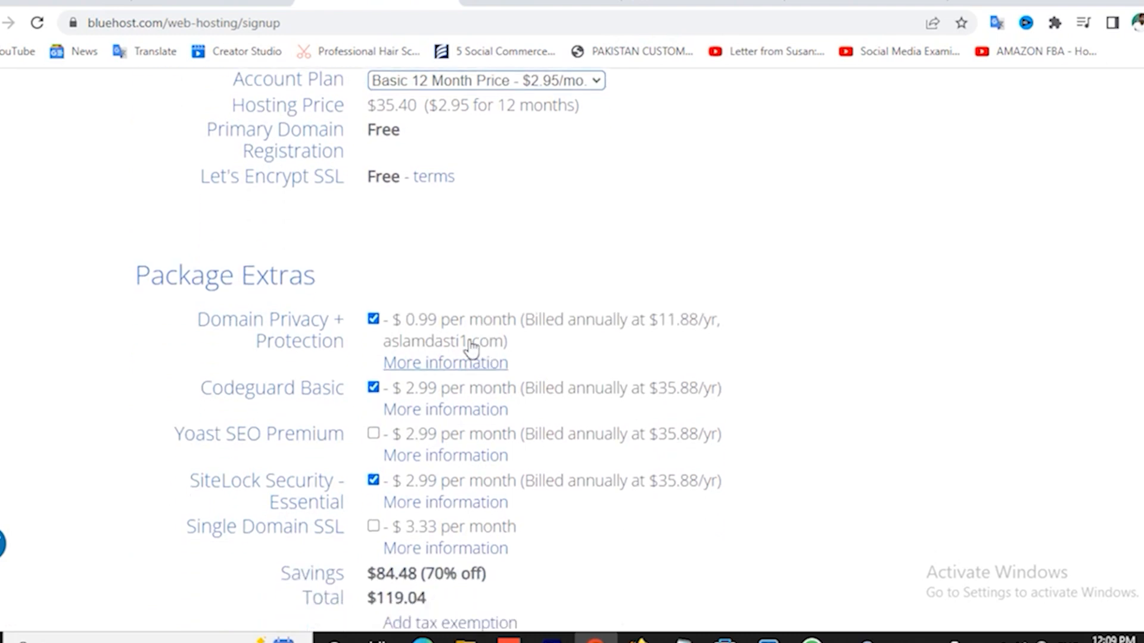
scroll(480, 286, down, 2)
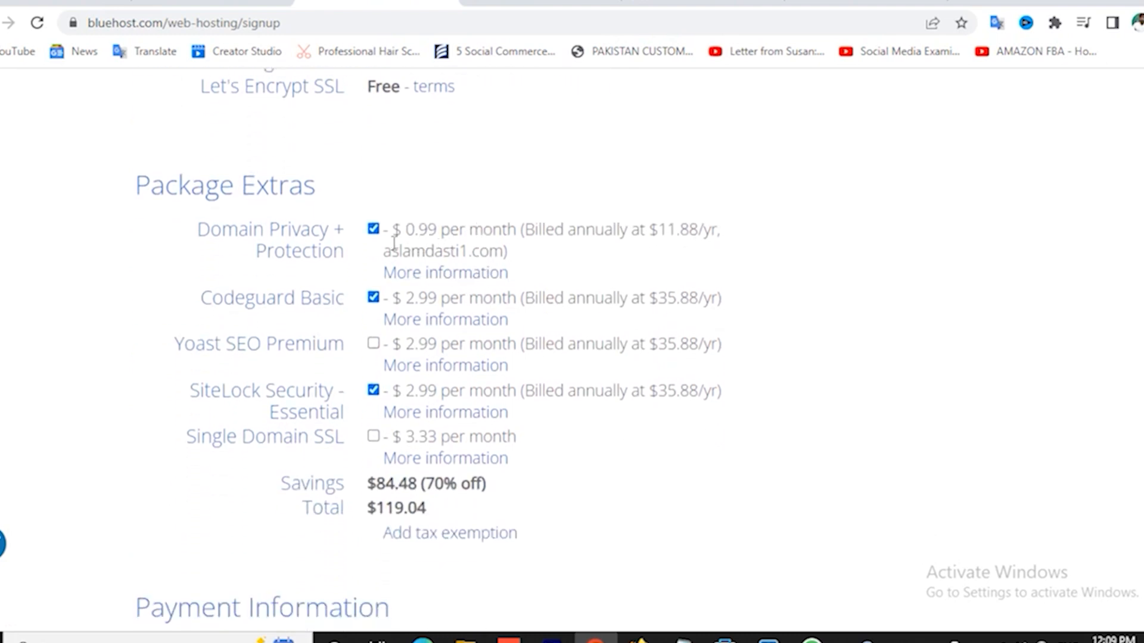
click(373, 229)
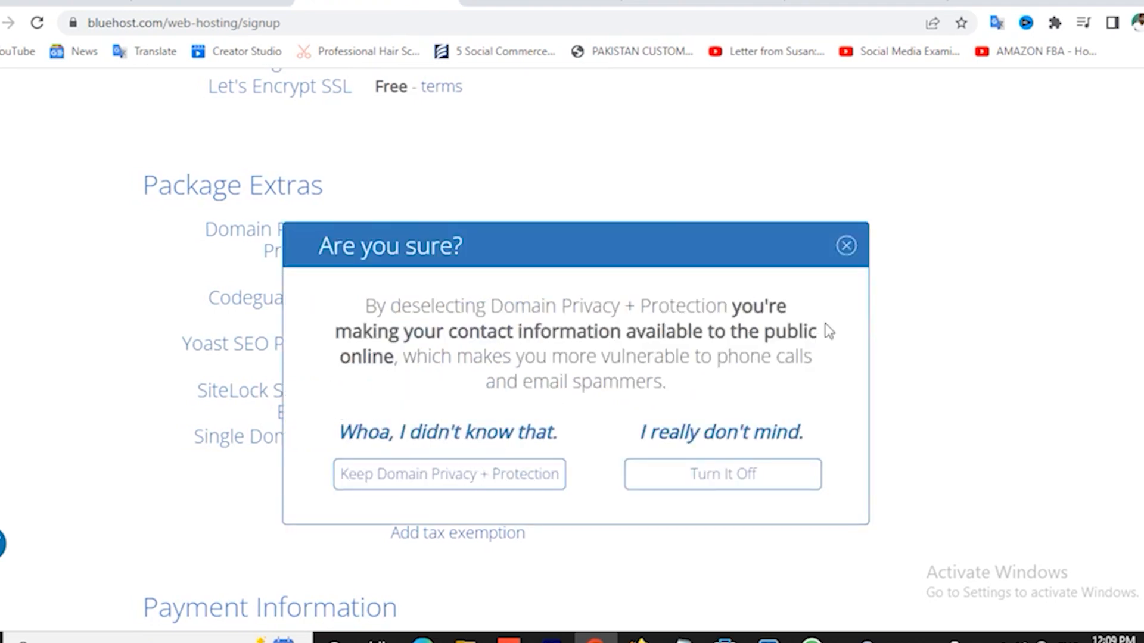
click(845, 246)
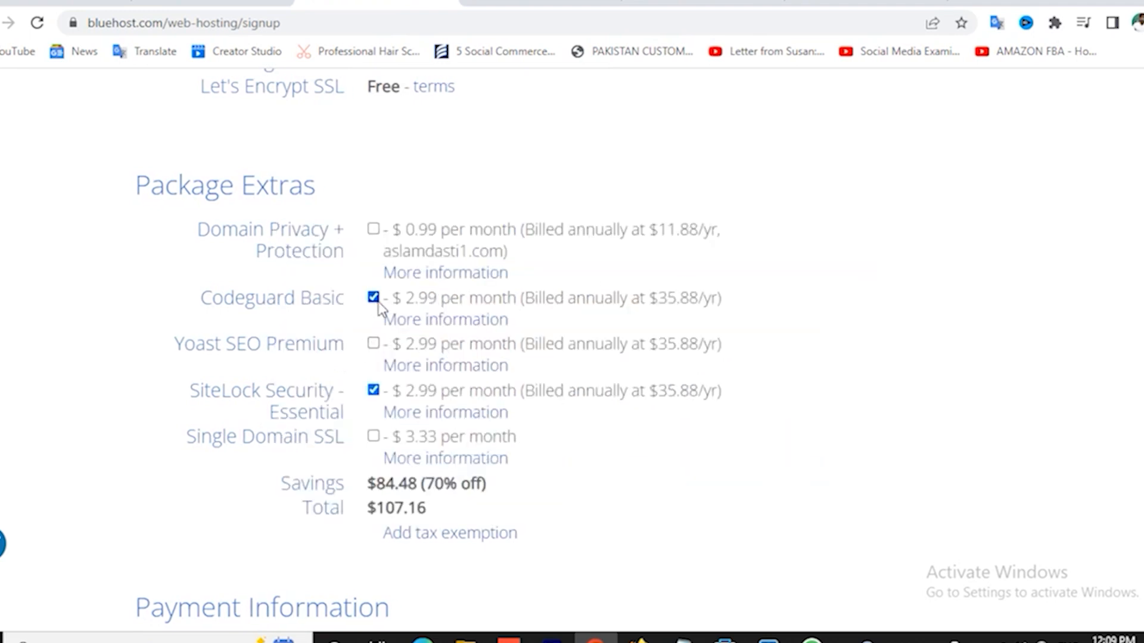
click(374, 297)
click(374, 391)
scroll(702, 450, down, 2)
scroll(580, 367, down, 3)
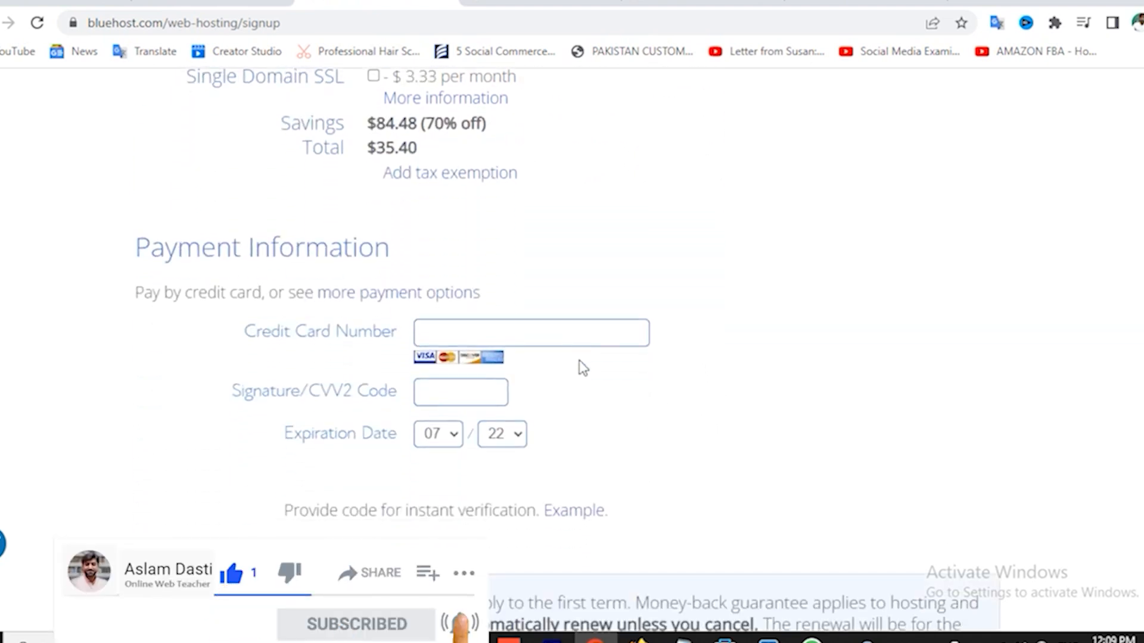
Step: Go through the credit card fields without filling them in and accept Bluehost's Auto Renewal Terms, Terms of Service and Cancellation Policy
click(461, 337)
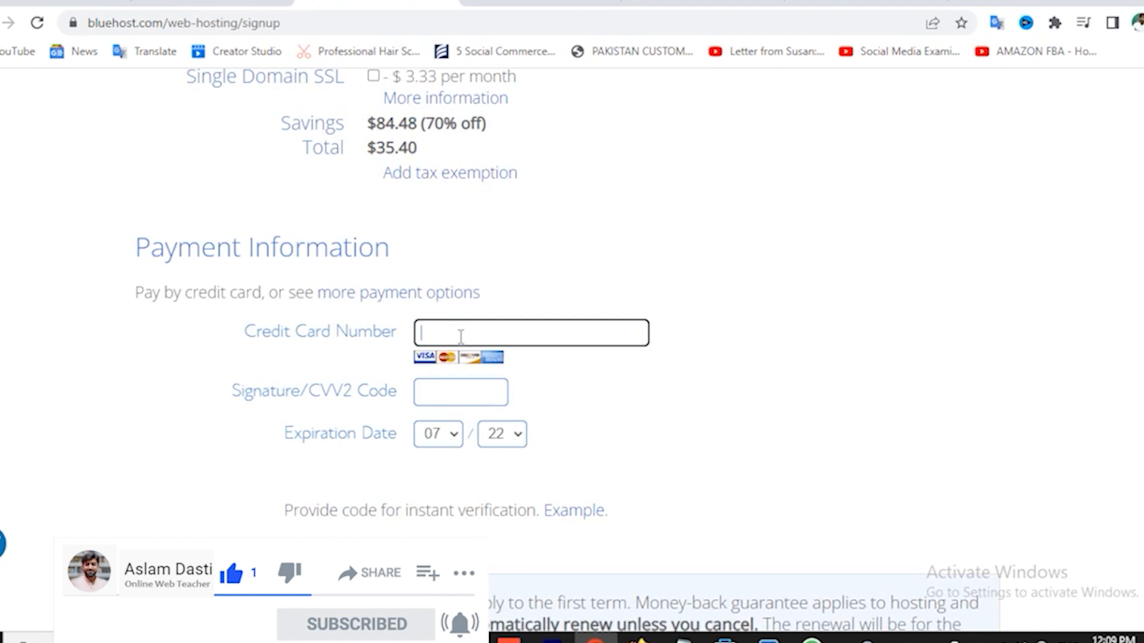
click(439, 395)
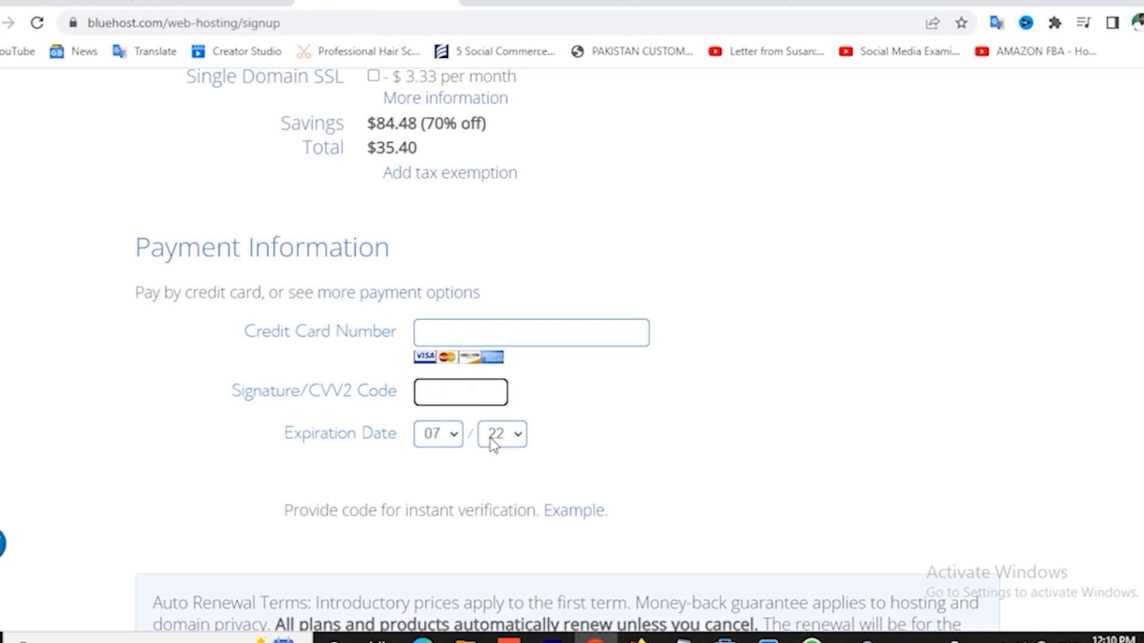
scroll(588, 429, down, 1)
scroll(527, 408, down, 5)
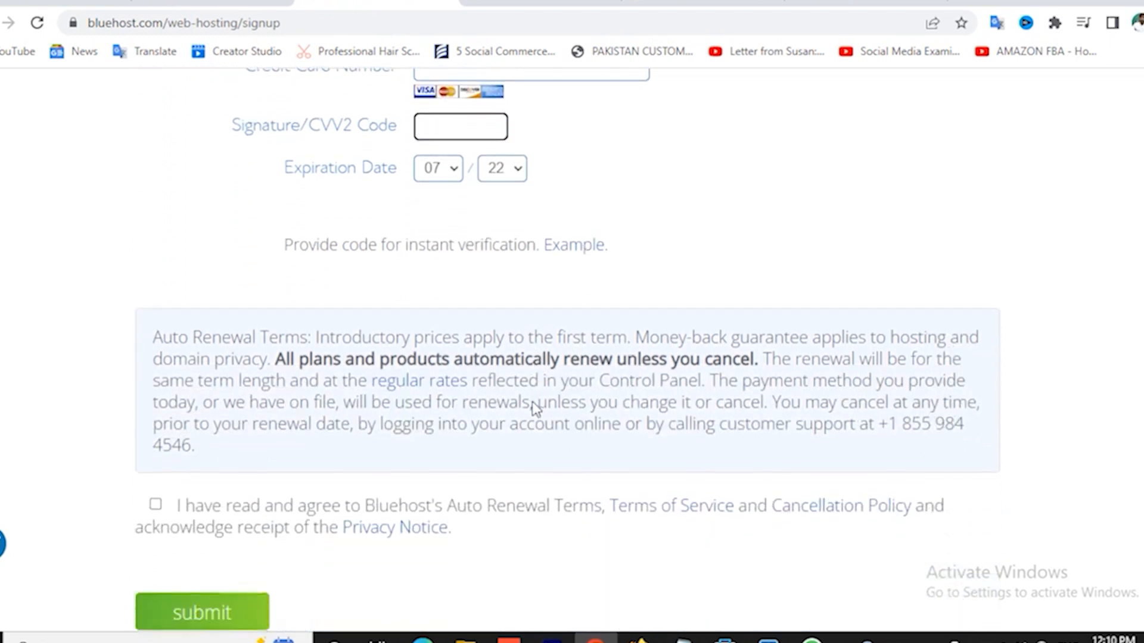
click(155, 322)
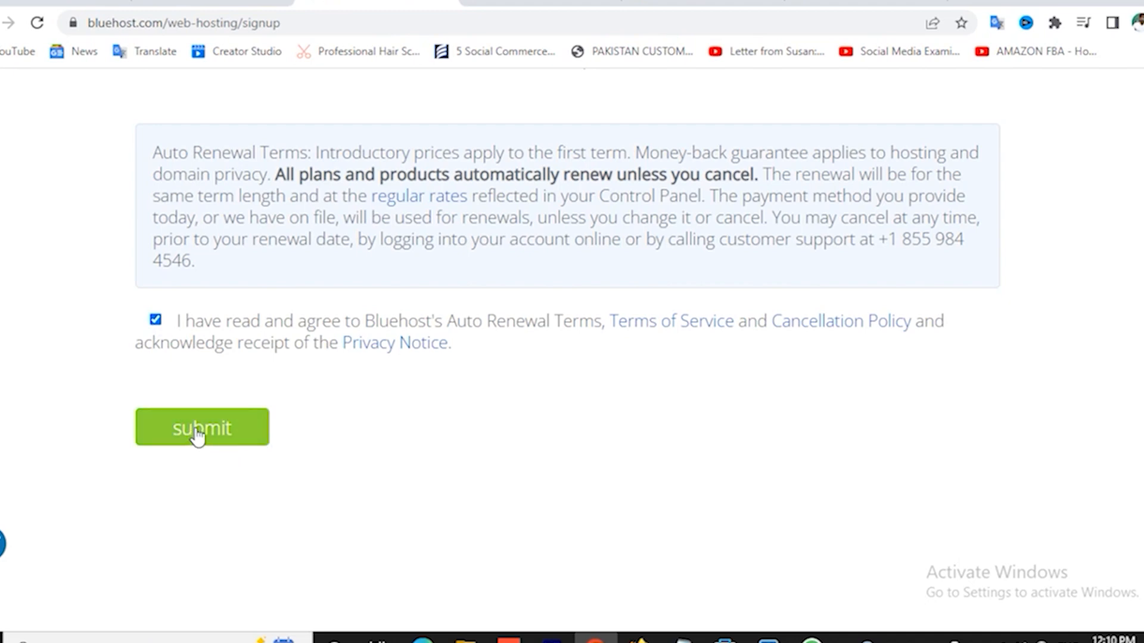
Step: Review the required account information fields on the signup form, including the email address that gets the receipt
scroll(201, 430, up, 15)
scroll(203, 420, up, 8)
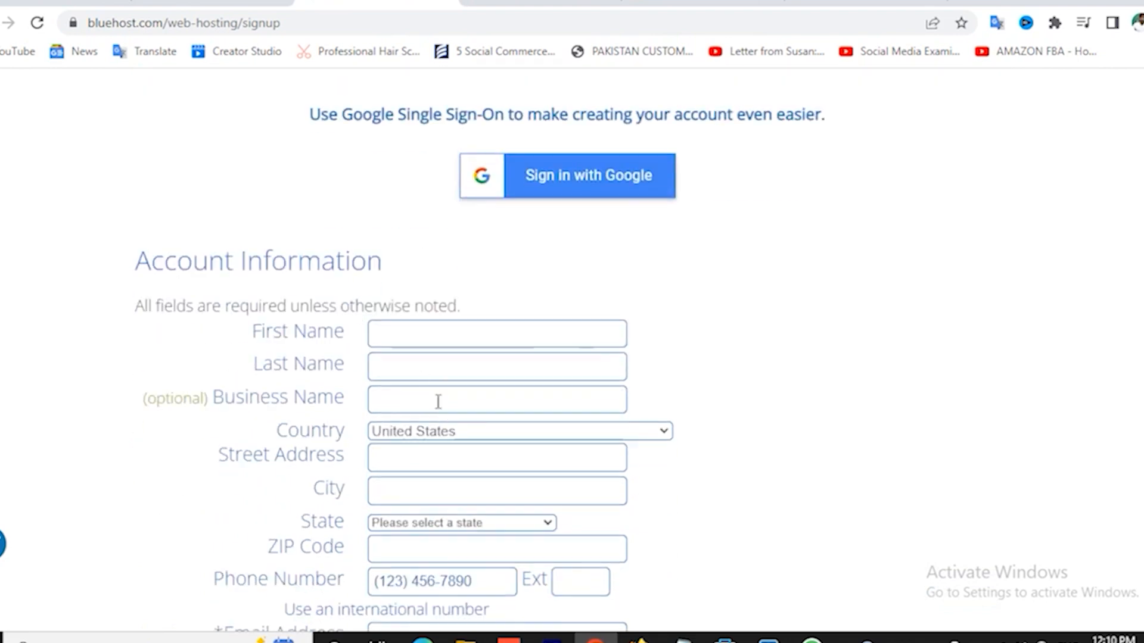
scroll(286, 441, down, 3)
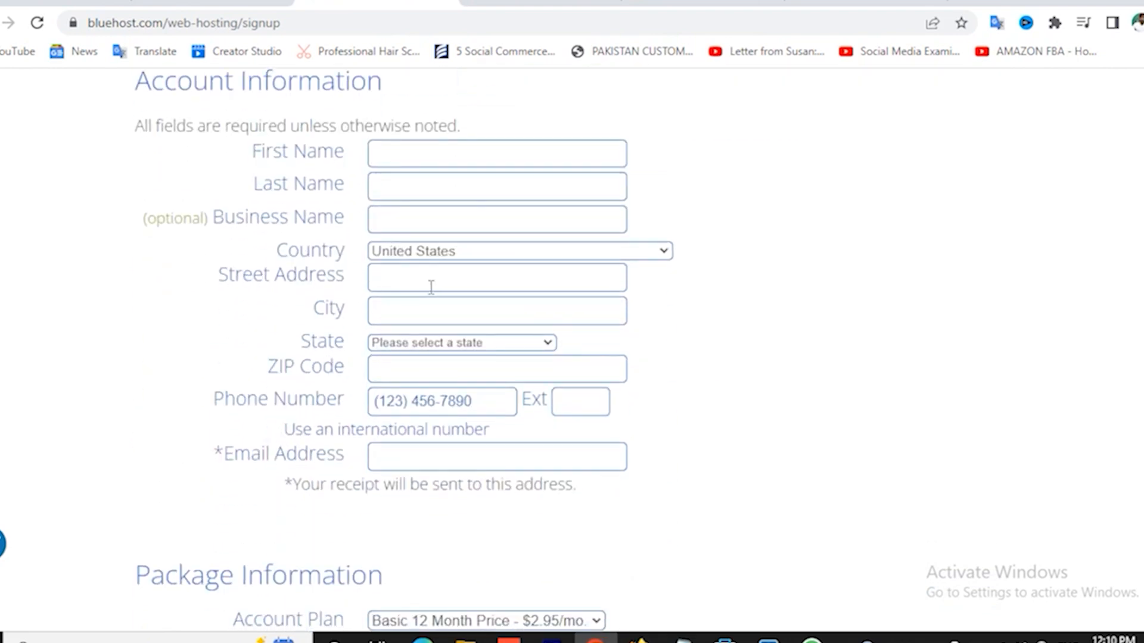
click(396, 459)
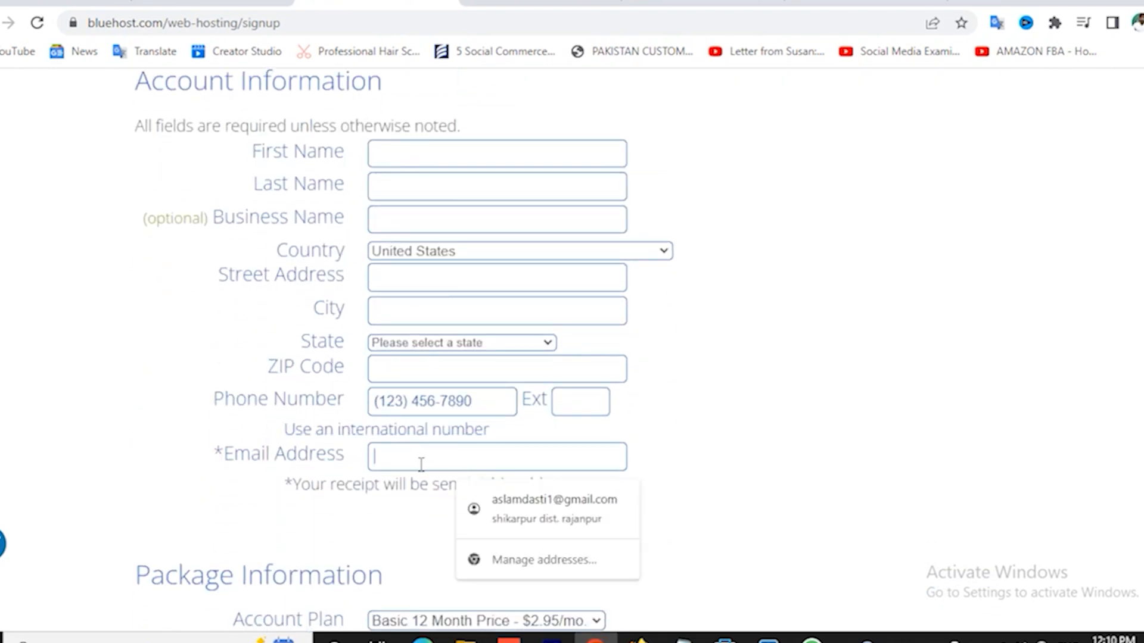
click(184, 448)
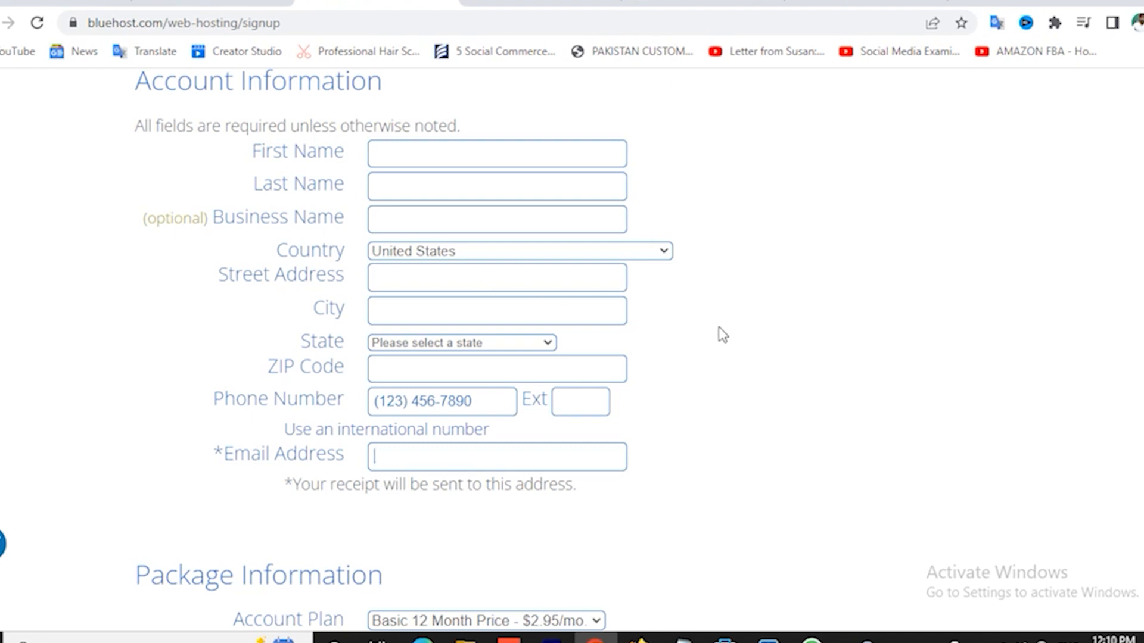
scroll(687, 332, down, 3)
scroll(690, 333, up, 3)
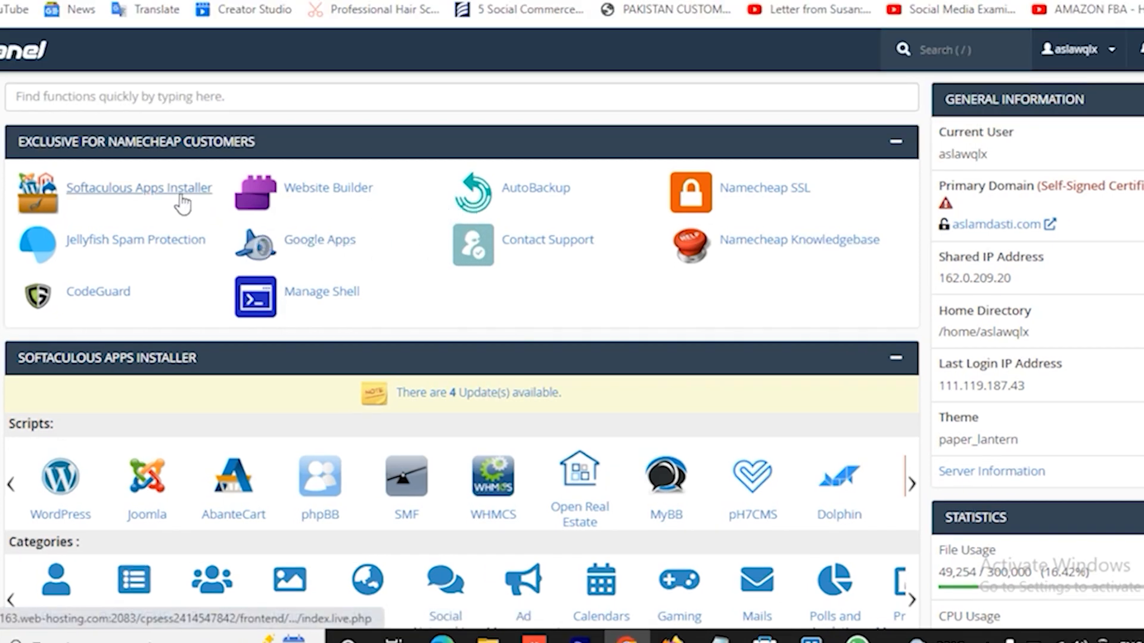
Step: Open the WordPress installation form in cPanel's Softaculous Apps Installer
click(165, 207)
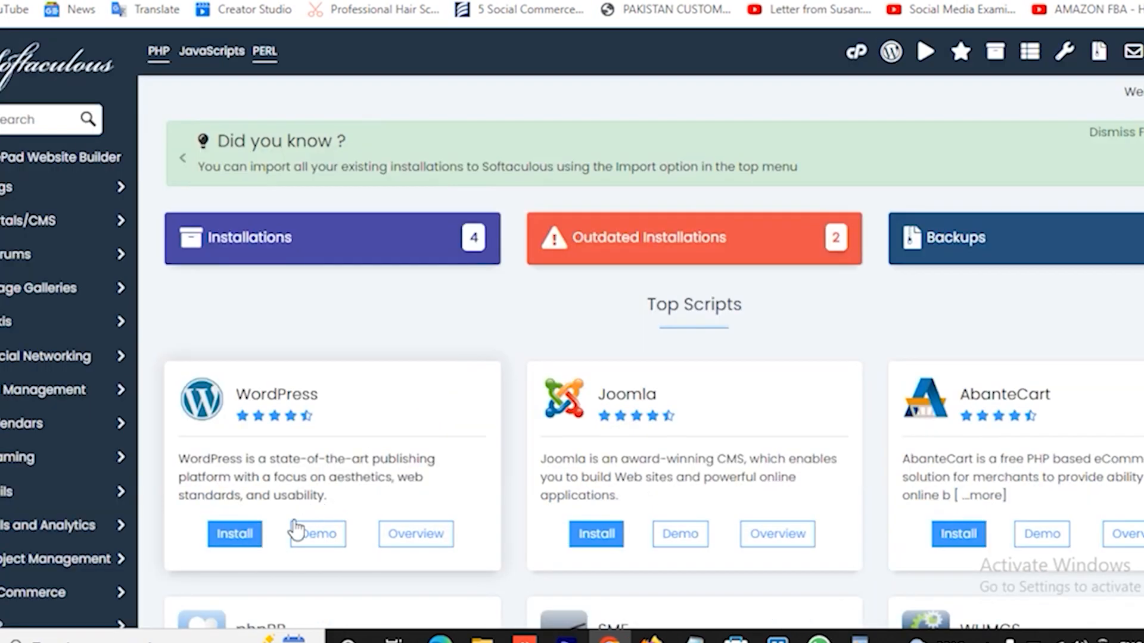
click(492, 405)
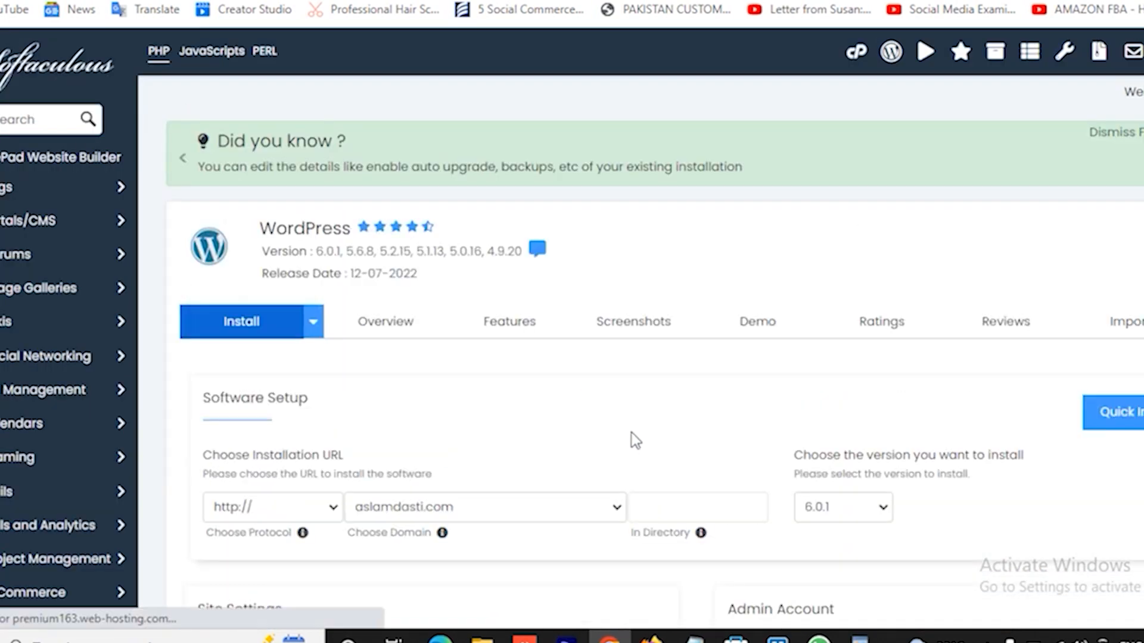
scroll(642, 416, down, 1)
scroll(512, 430, down, 2)
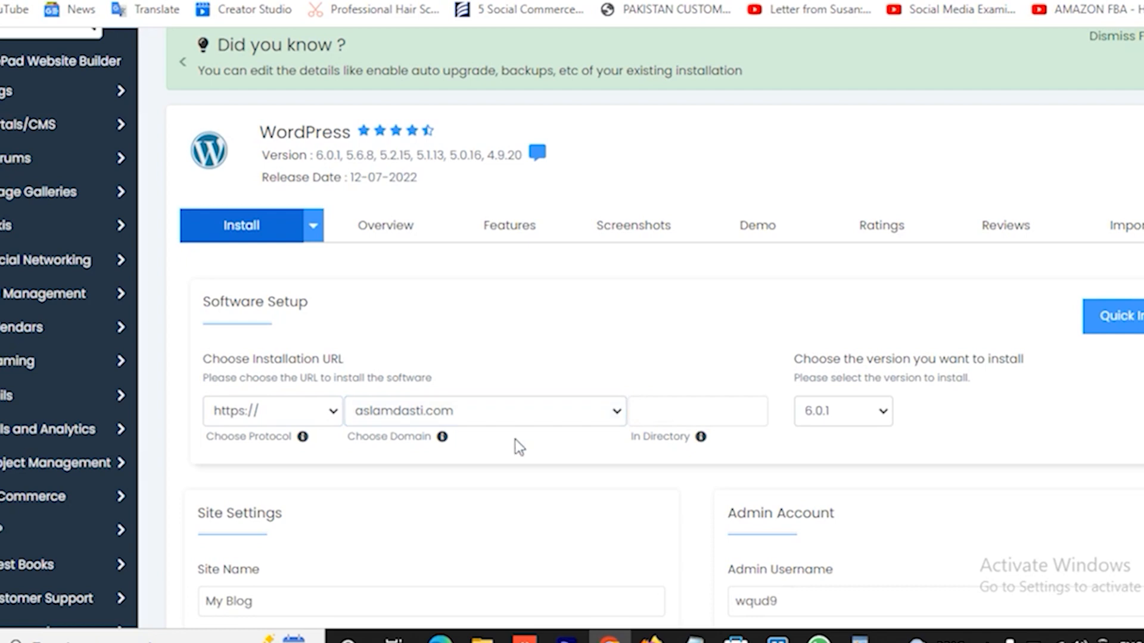
Step: Replace the suggested WordPress admin username with the site owner's own saved username
scroll(515, 439, down, 2)
scroll(514, 438, down, 2)
click(825, 411)
key(BackSpace)
key(BackSpace)
key(BackSpace)
key(BackSpace)
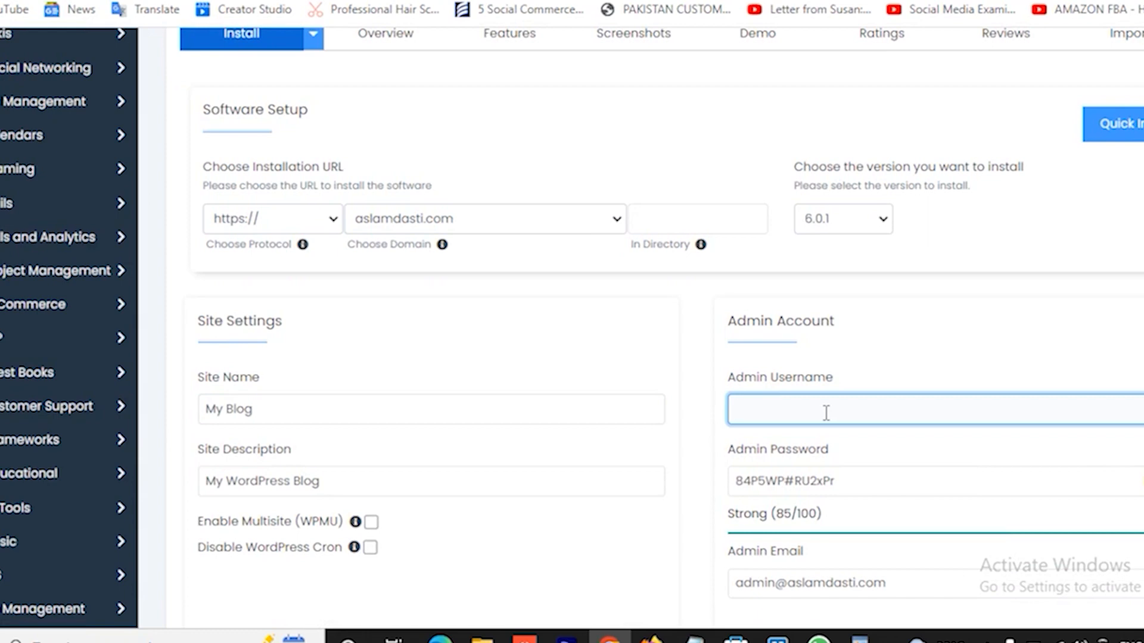
text(aslamdasti)
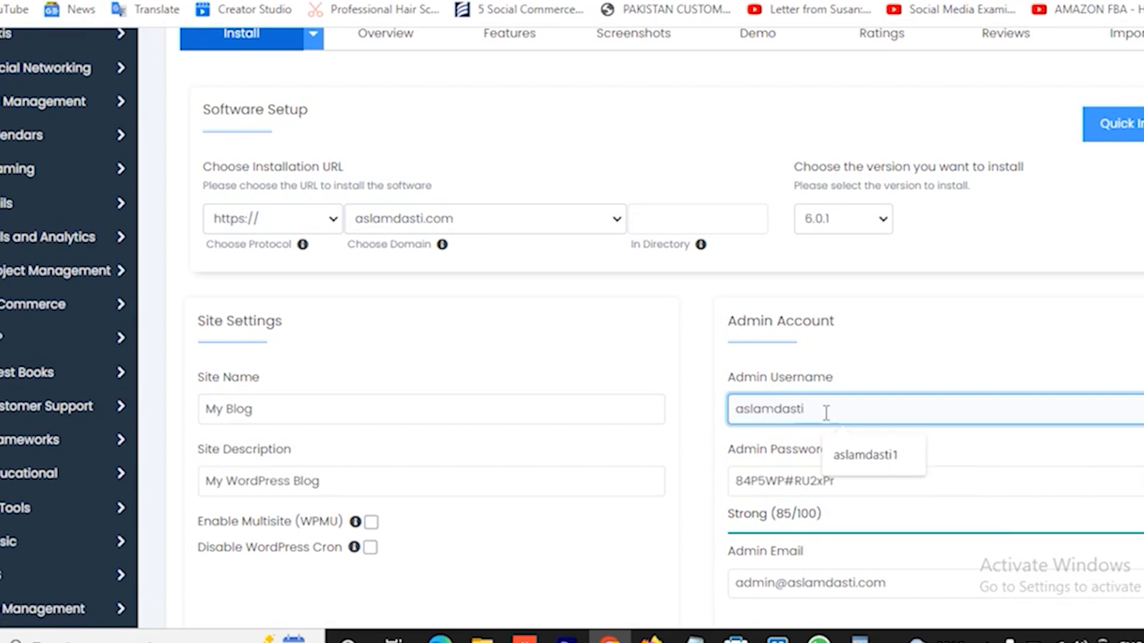
click(867, 453)
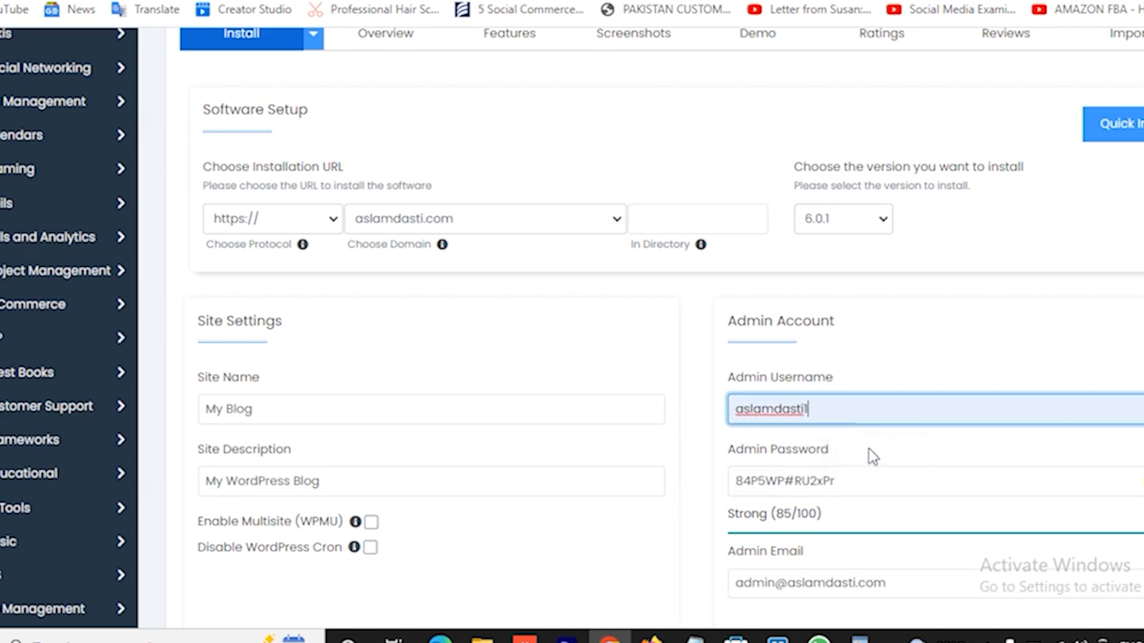
Step: Set the site name to "Classified Website"
click(301, 408)
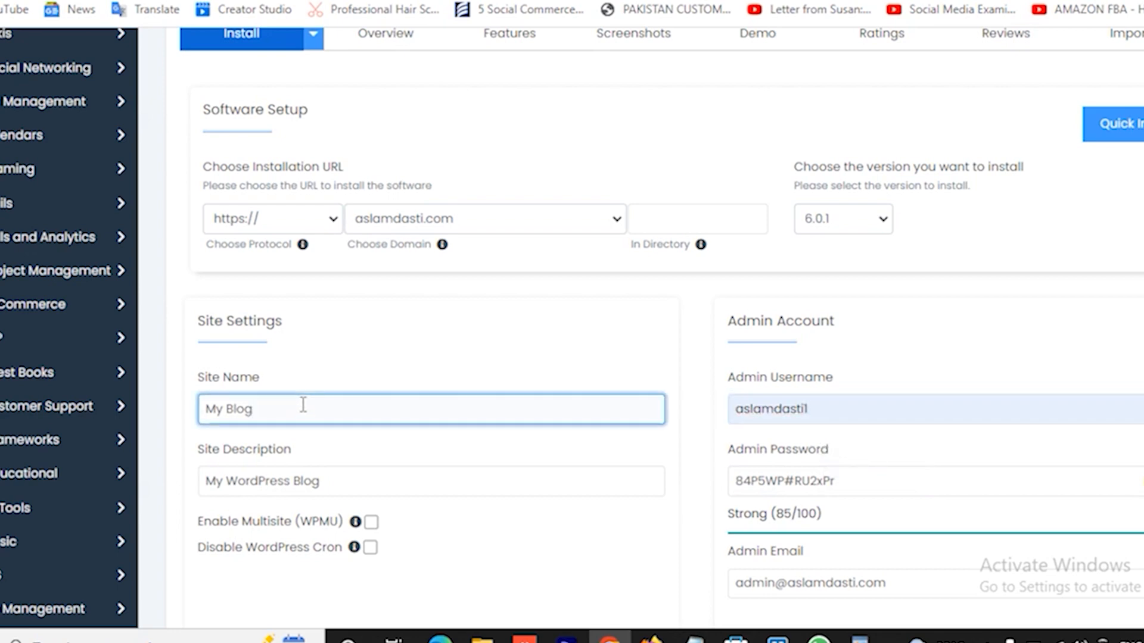
key(BackSpace)
key(BackSpace)
key(BackSpace)
key(BackSpace)
key(BackSpace)
key(BackSpace)
text(Clasified we)
key(BackSpace)
key(BackSpace)
text(Website)
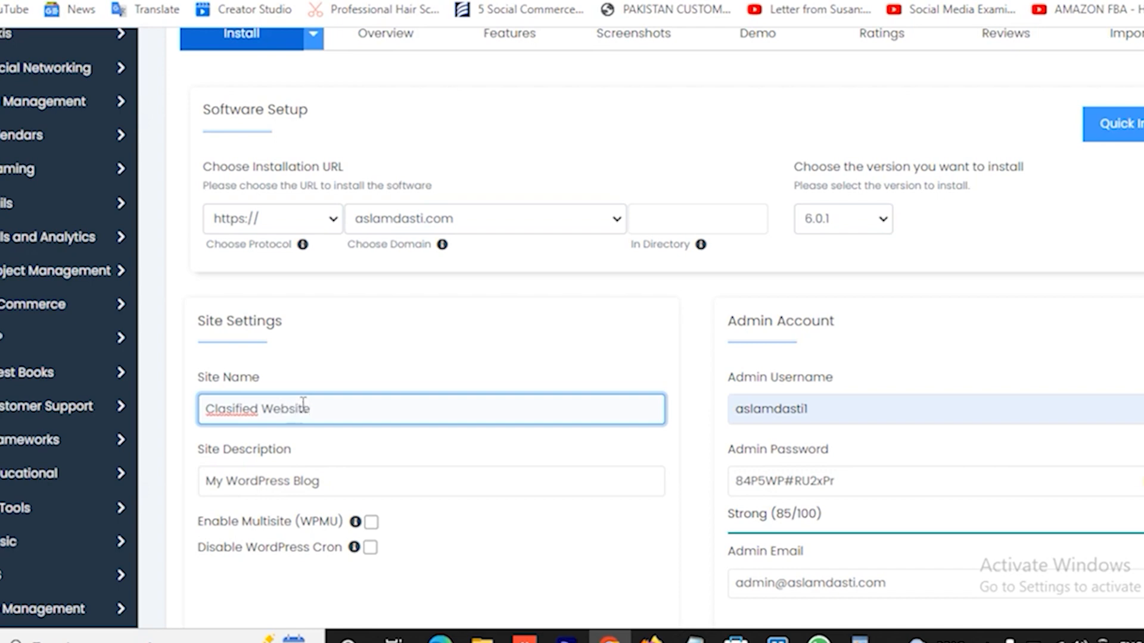
right_click(233, 407)
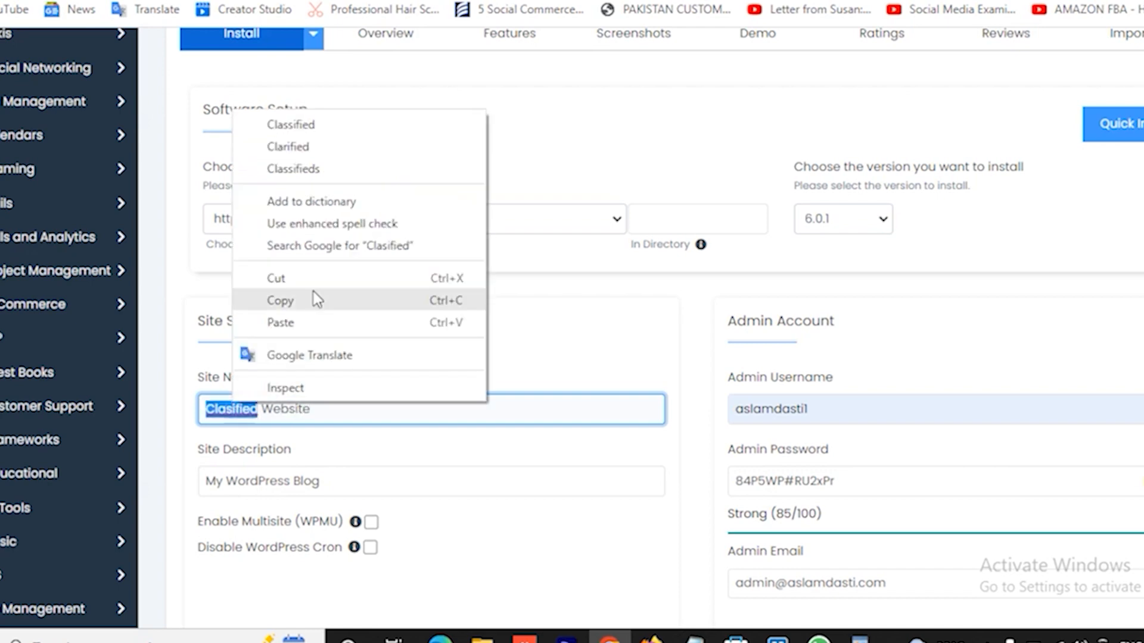
click(298, 123)
Step: Replace the default site description with "create your listing now"
scroll(410, 418, down, 2)
click(225, 386)
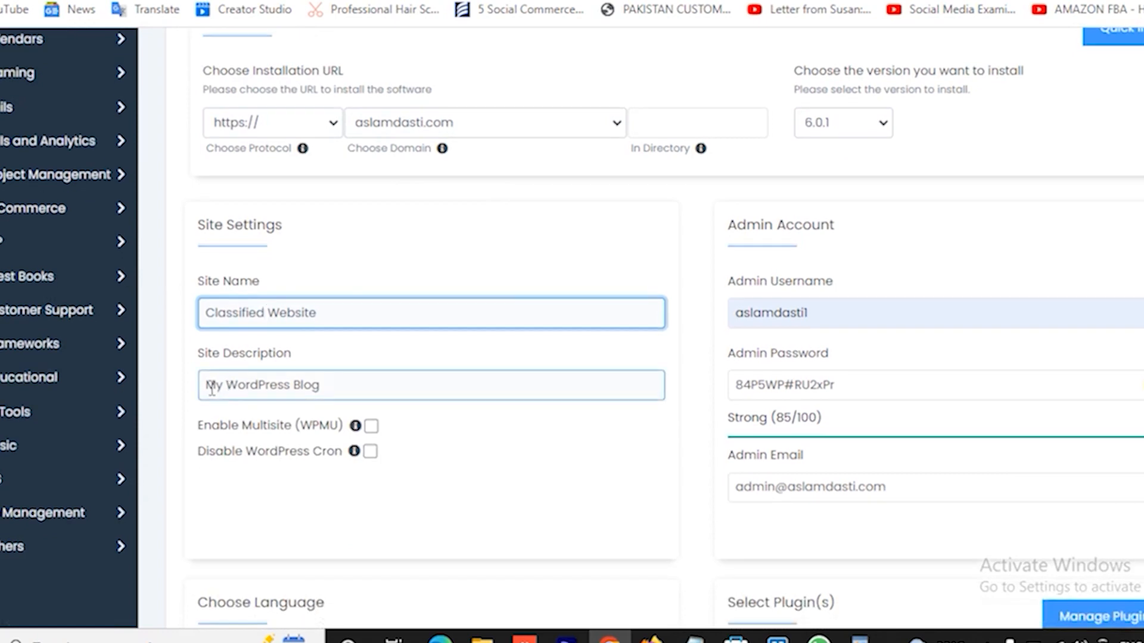
drag(210, 385, 398, 393)
text(ads )
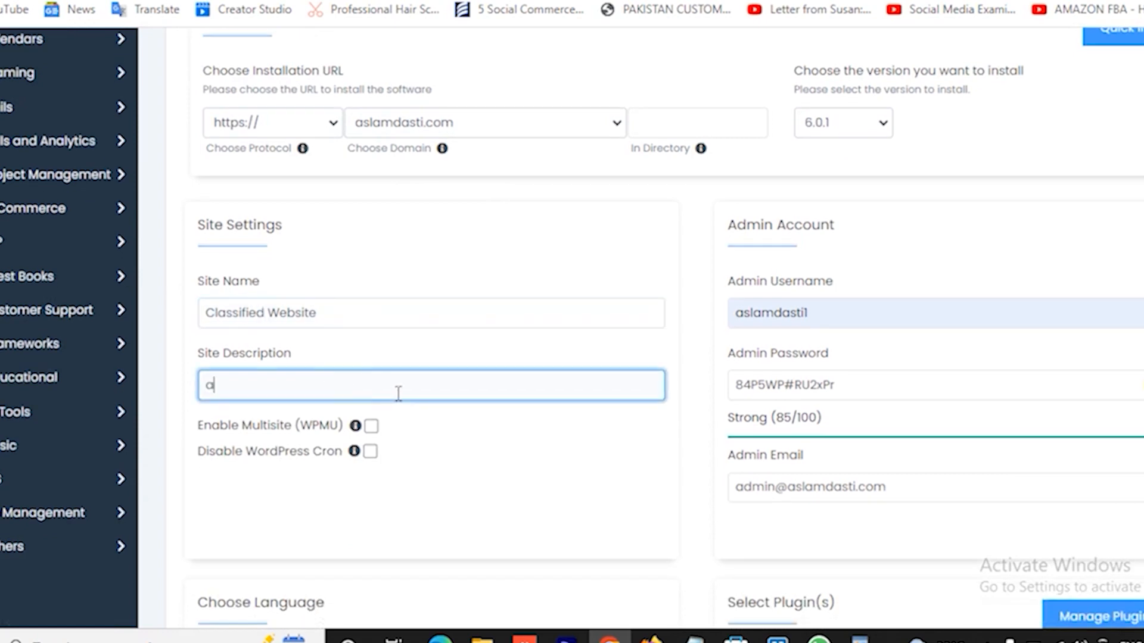
text(liv)
key(BackSpace)
key(BackSpace)
text(create your listing)
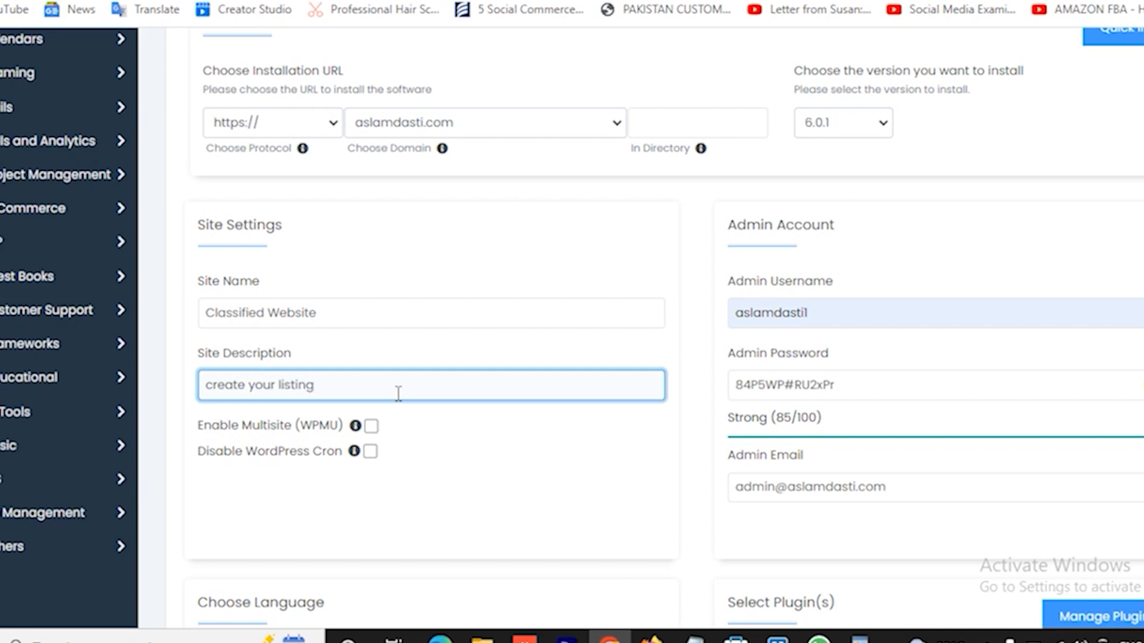
text( now)
scroll(546, 413, up, 2)
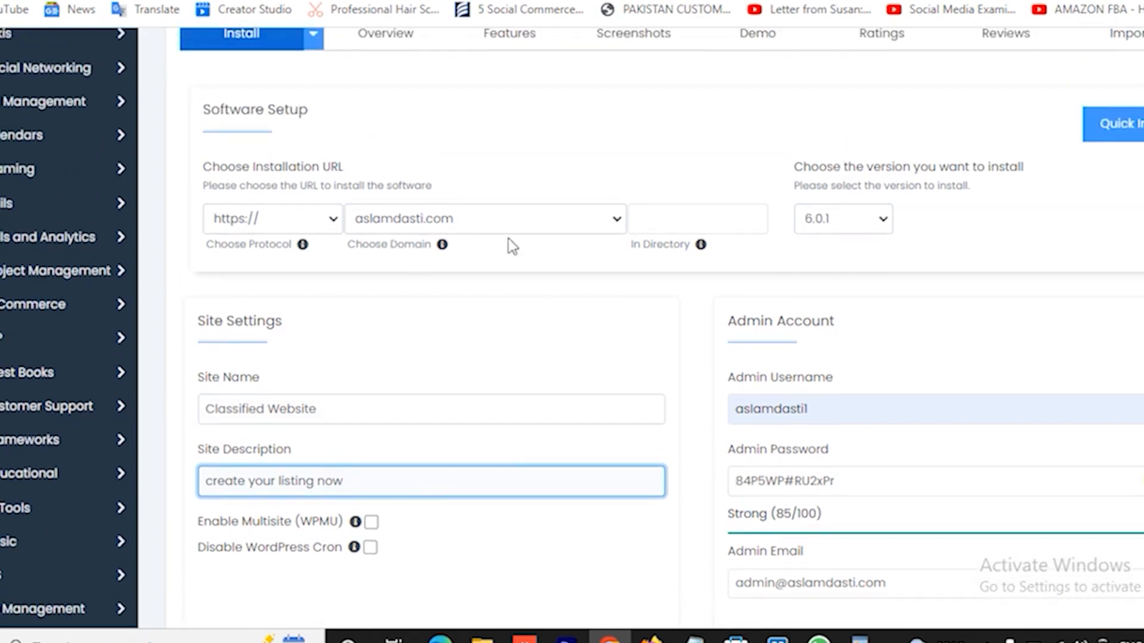
click(298, 220)
click(294, 212)
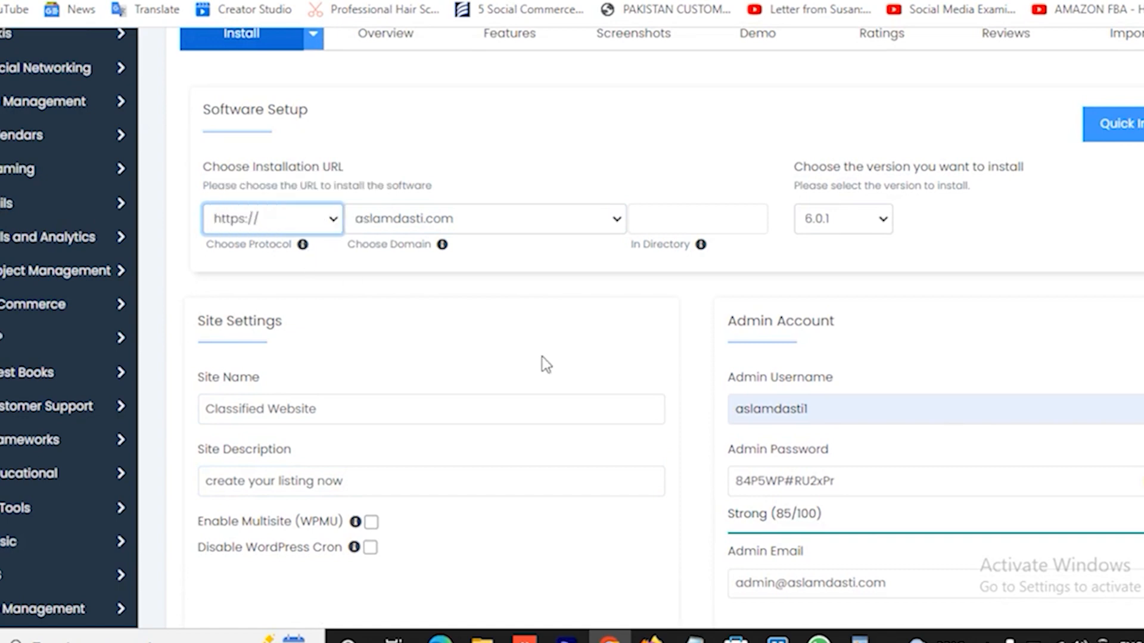
Step: Replace the default admin email with the site owner's saved email address
scroll(544, 364, down, 4)
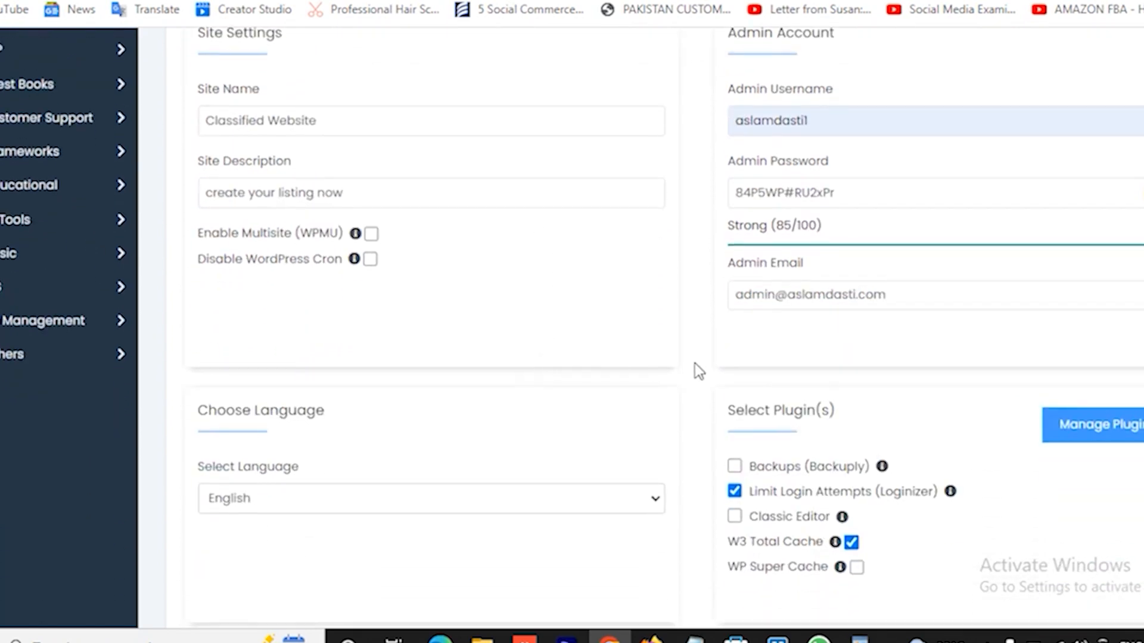
click(868, 295)
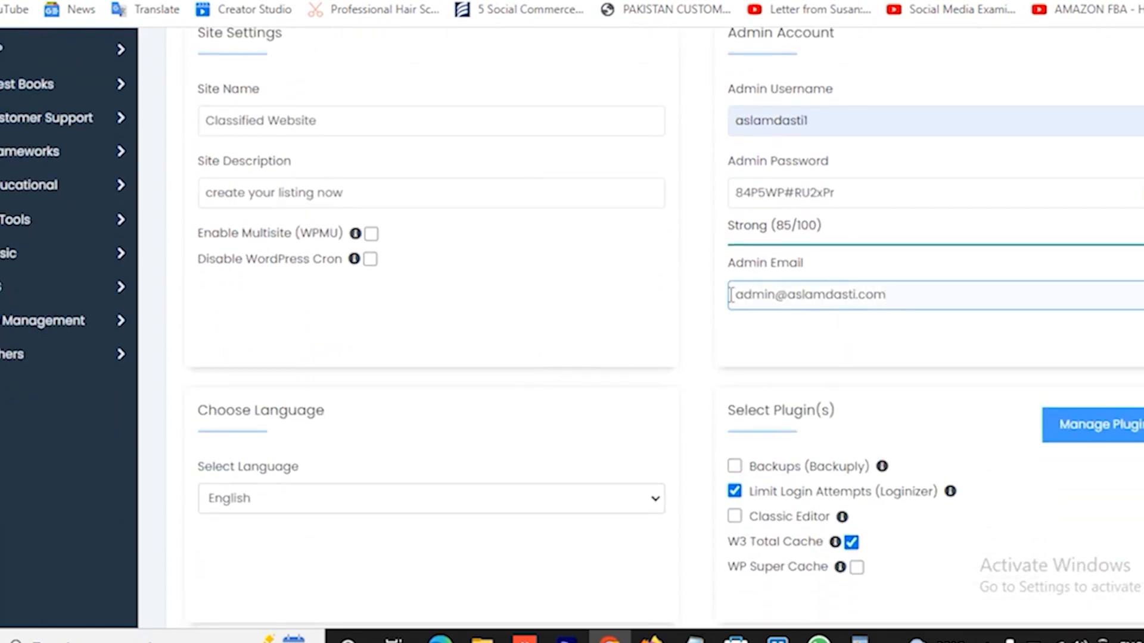
drag(732, 294, 995, 294)
text(as)
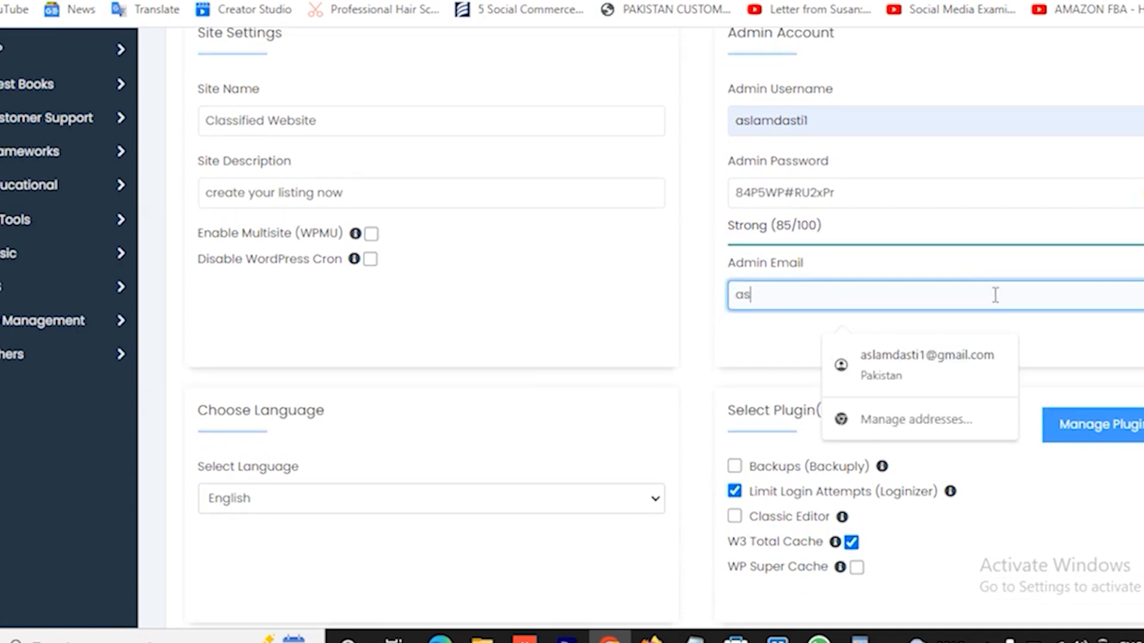
click(944, 374)
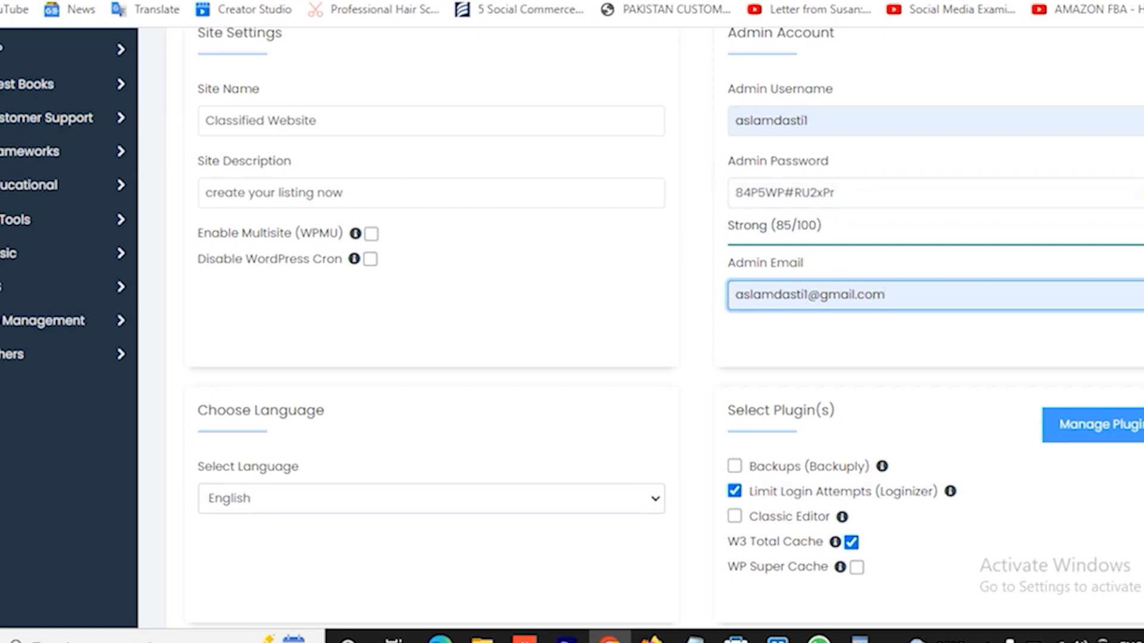
Step: Replace the generated admin password with the site owner's own strong password
click(821, 193)
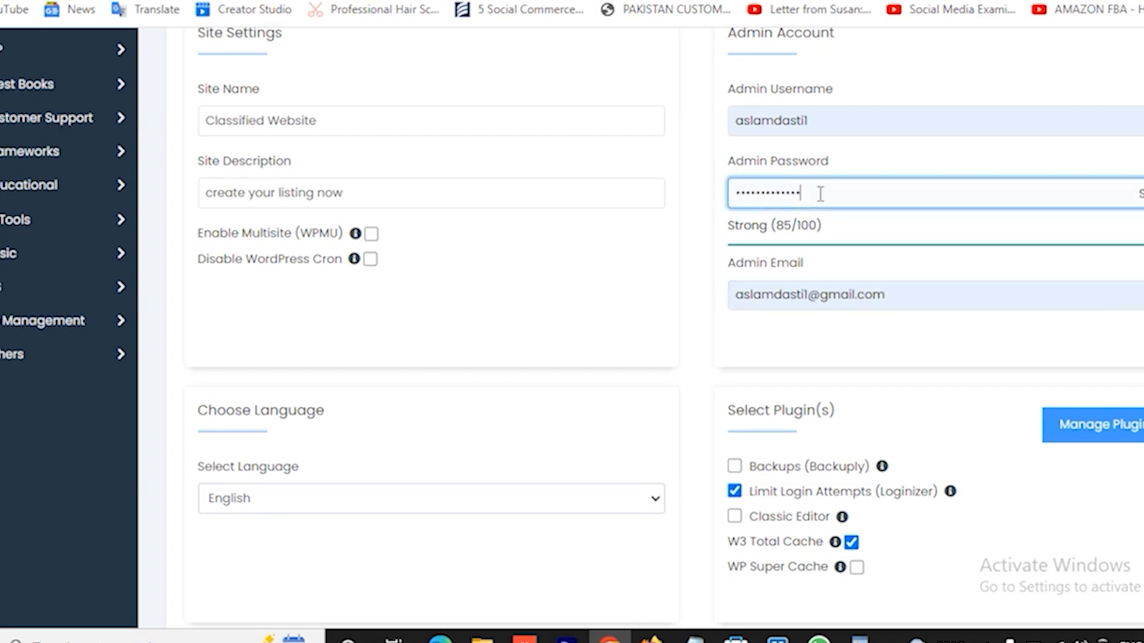
key(BackSpace)
key(BackSpace)
key(BackSpace)
key(BackSpace)
key(BackSpace)
key(BackSpace)
key(BackSpace)
key(BackSpace)
key(BackSpace)
key(BackSpace)
key(BackSpace)
key(BackSpace)
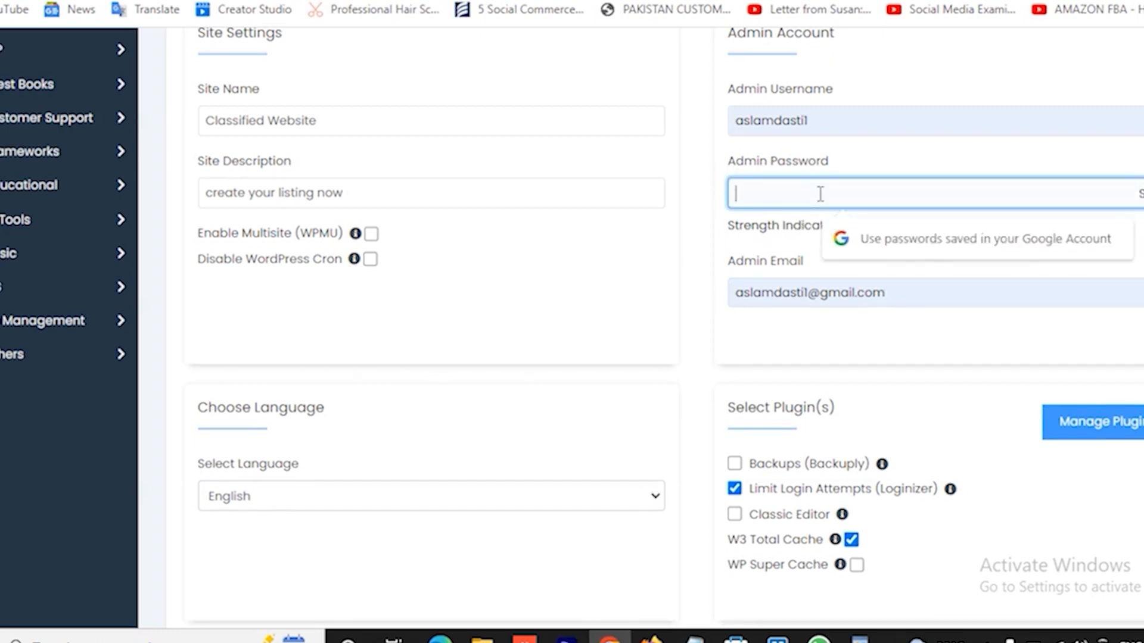
text(******)
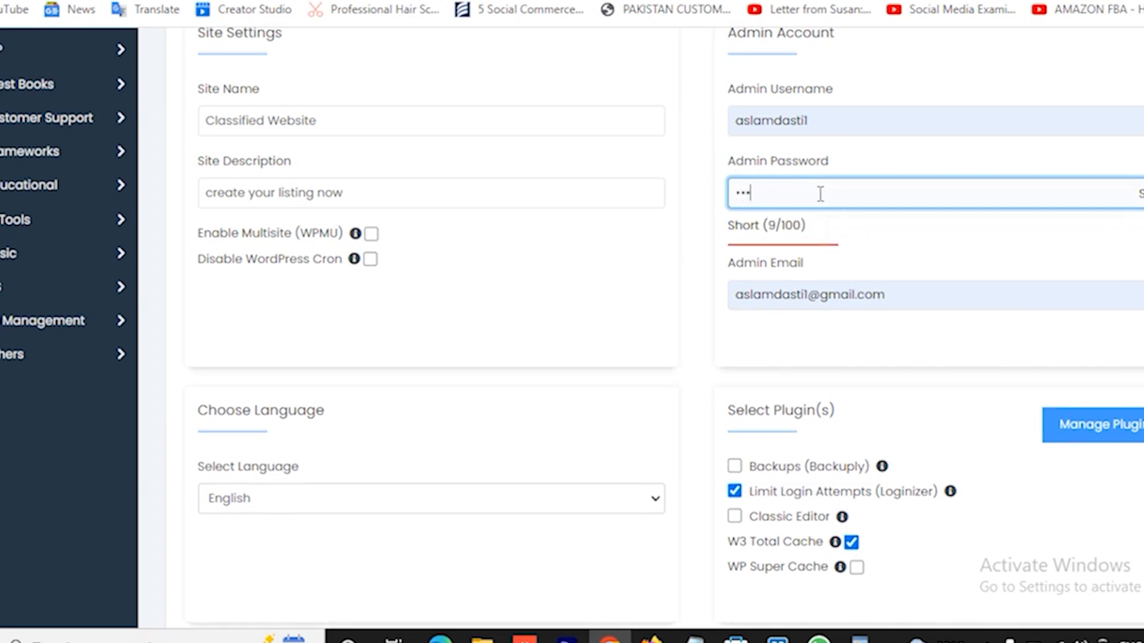
text(***)
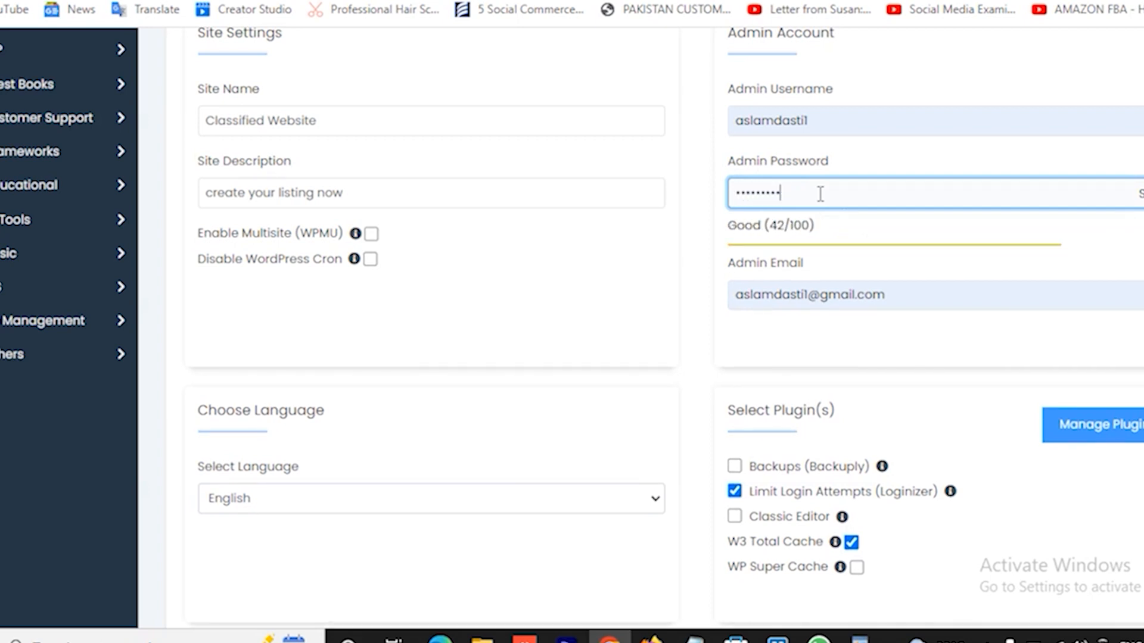
text(*****)
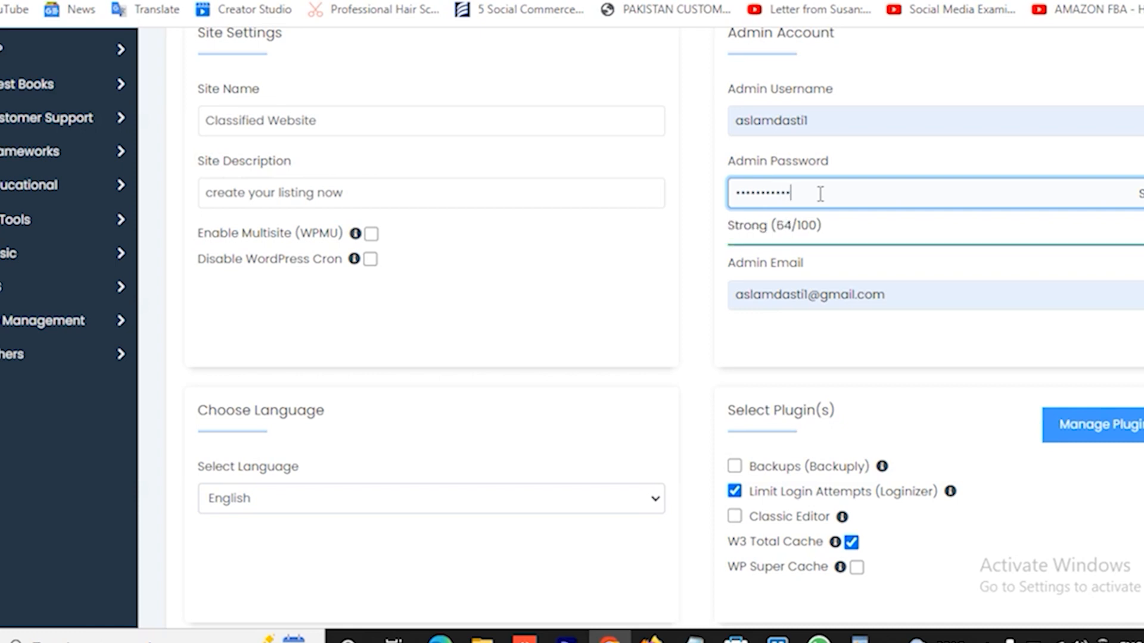
text(**)
click(1052, 237)
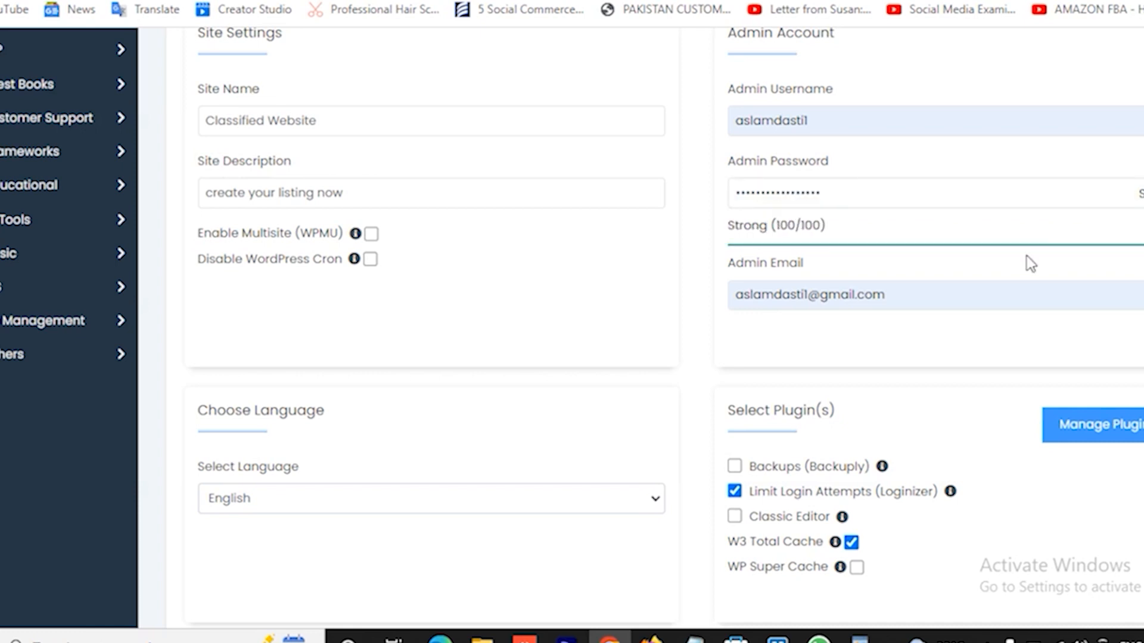
Step: Exclude the Limit Login Attempts (Loginizer) and W3 Total Cache plugins from the WordPress installation
scroll(615, 362, down, 2)
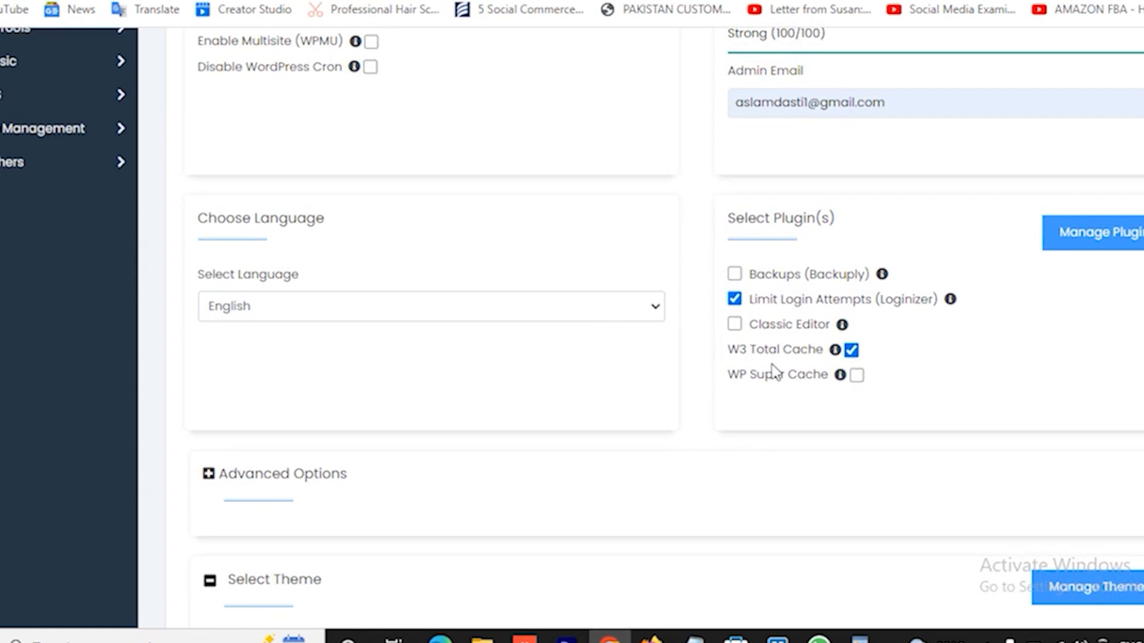
click(736, 301)
click(739, 300)
scroll(824, 249, up, 2)
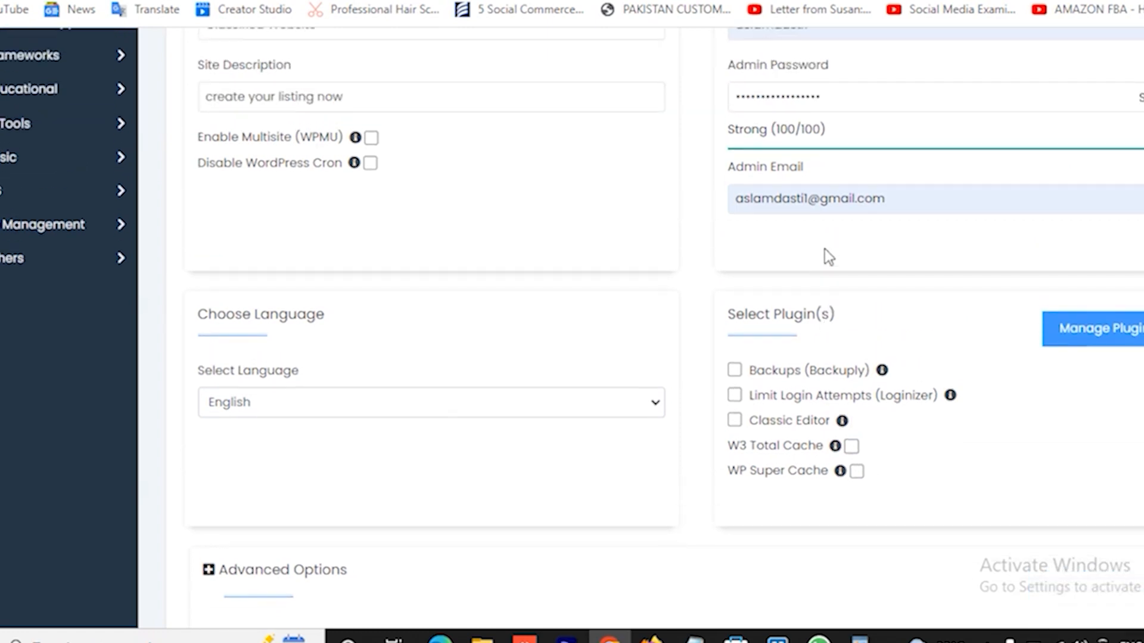
Step: Look through the available installation languages and keep English as the site language
scroll(825, 249, down, 2)
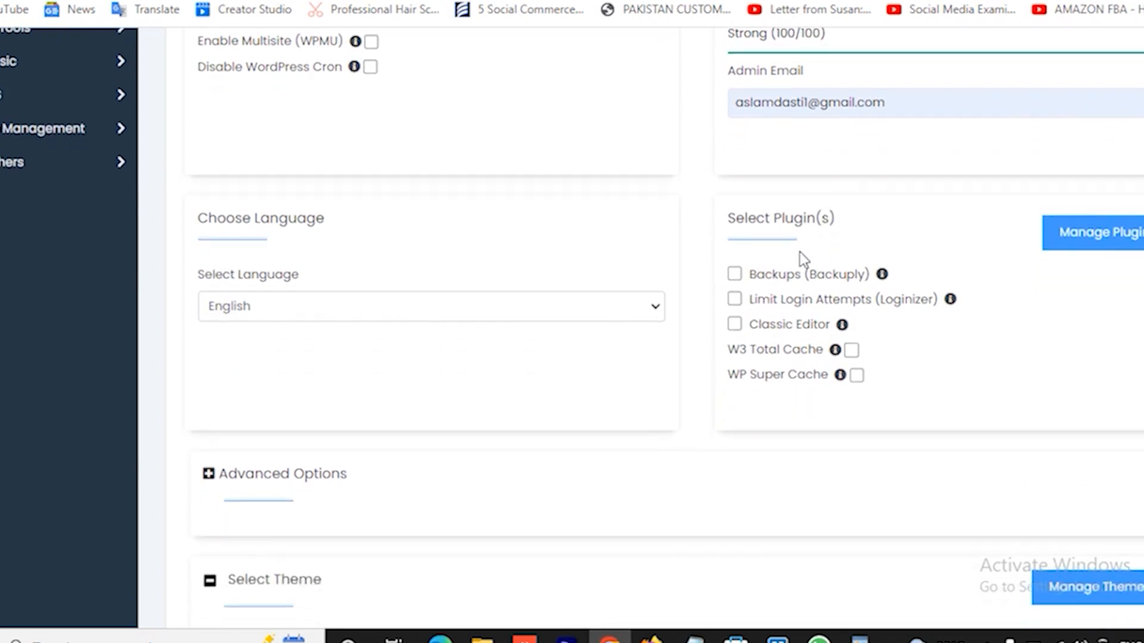
click(399, 313)
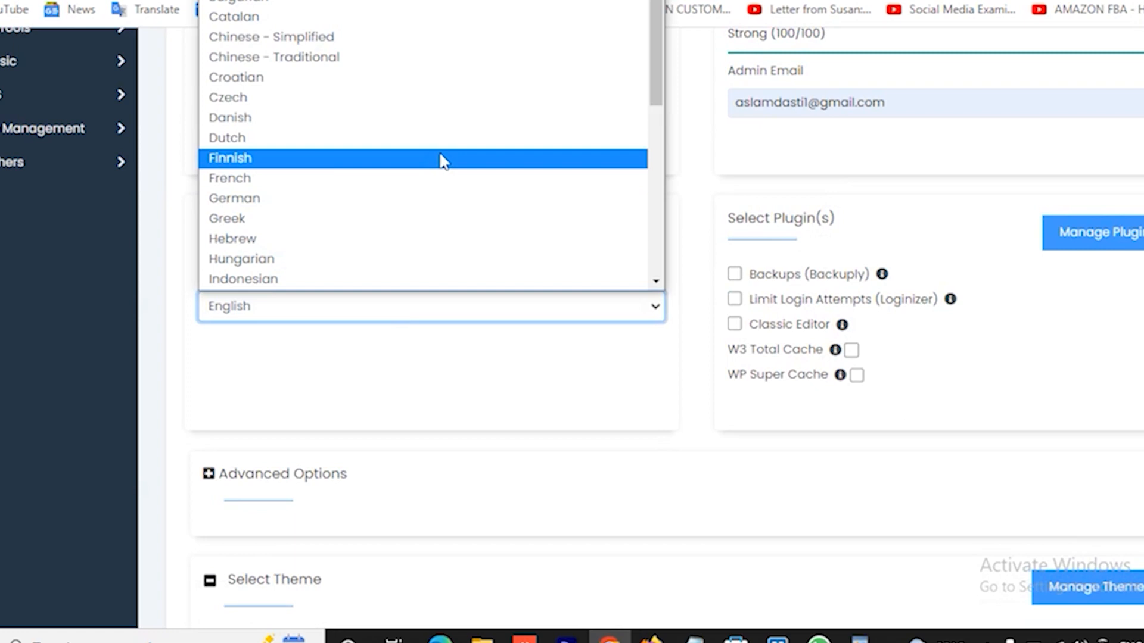
scroll(441, 159, down, 8)
scroll(440, 159, up, 8)
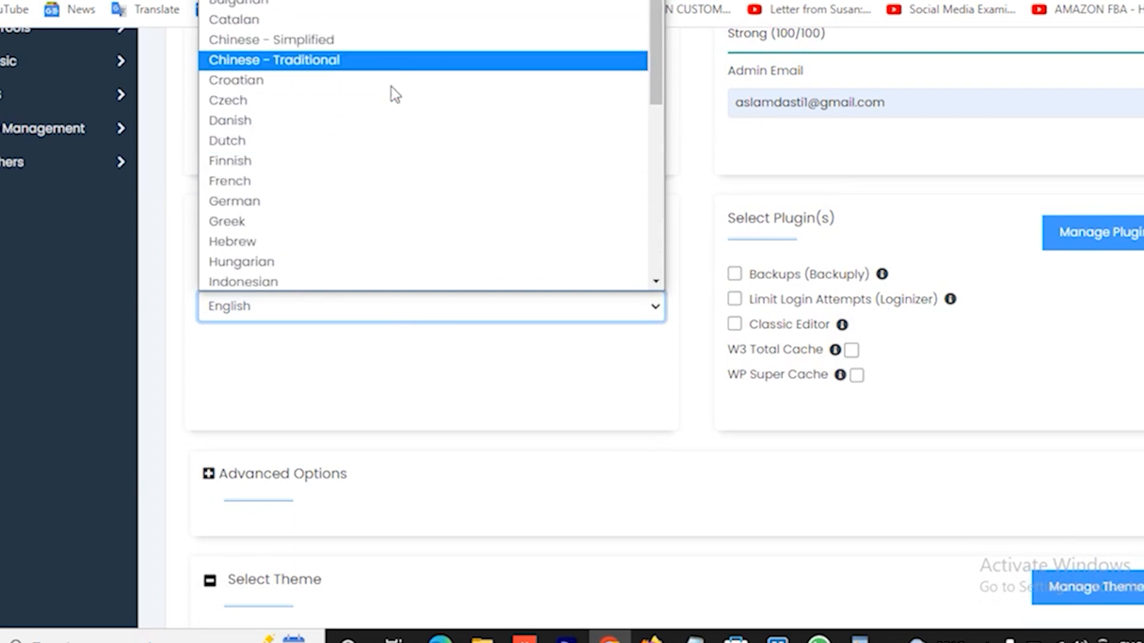
scroll(399, 240, down, 6)
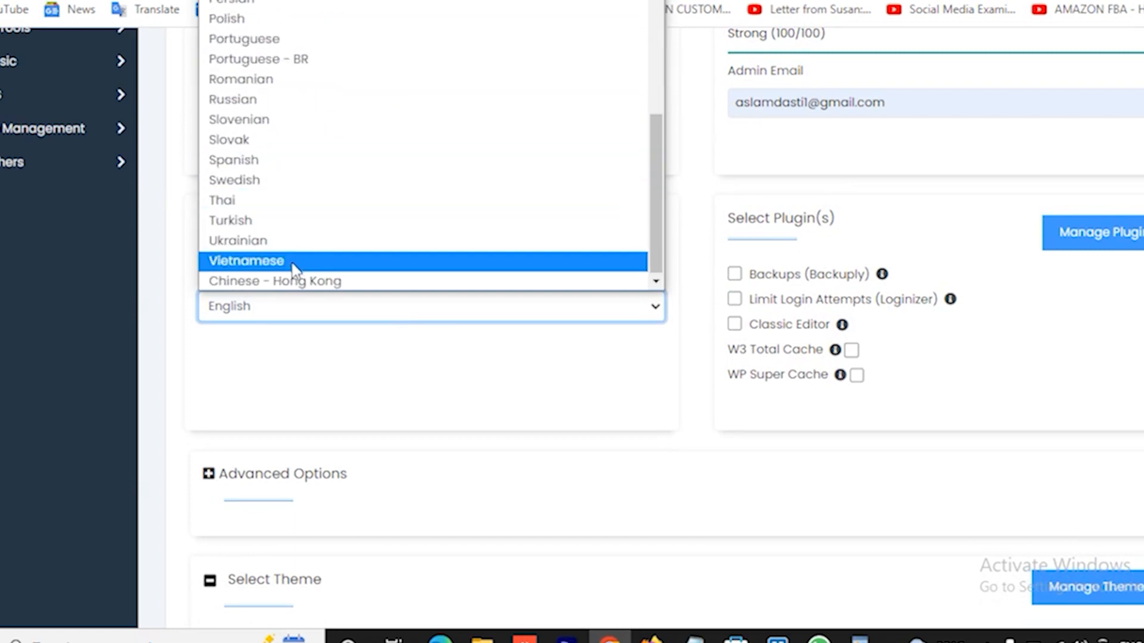
click(183, 272)
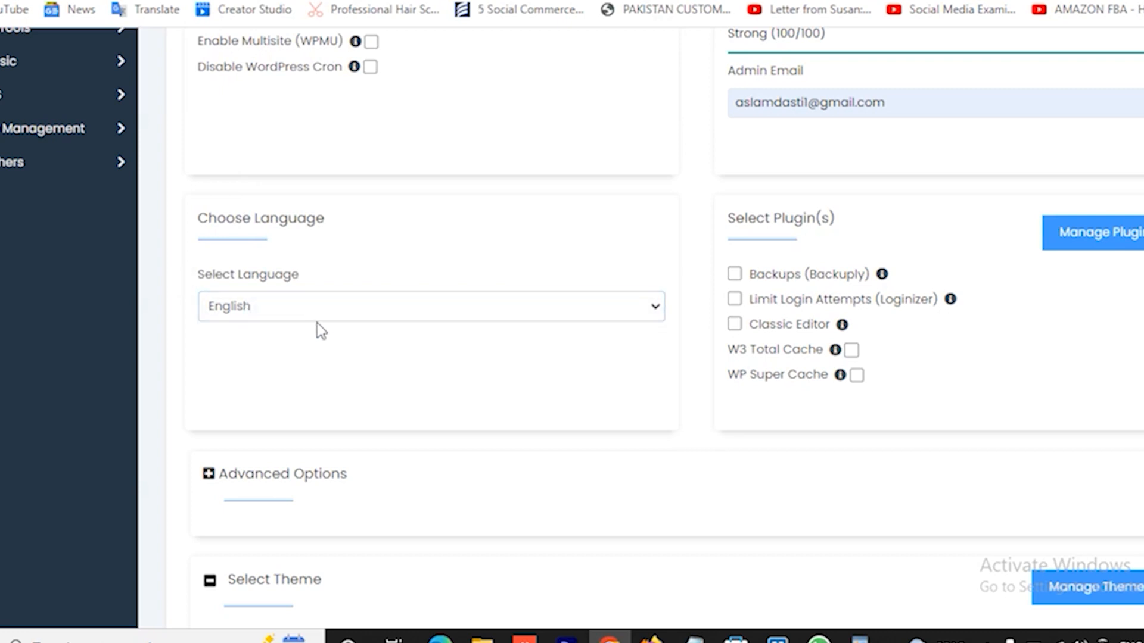
Step: Review the remaining setup options and start the WordPress installation without picking an optional theme
scroll(528, 328, down, 3)
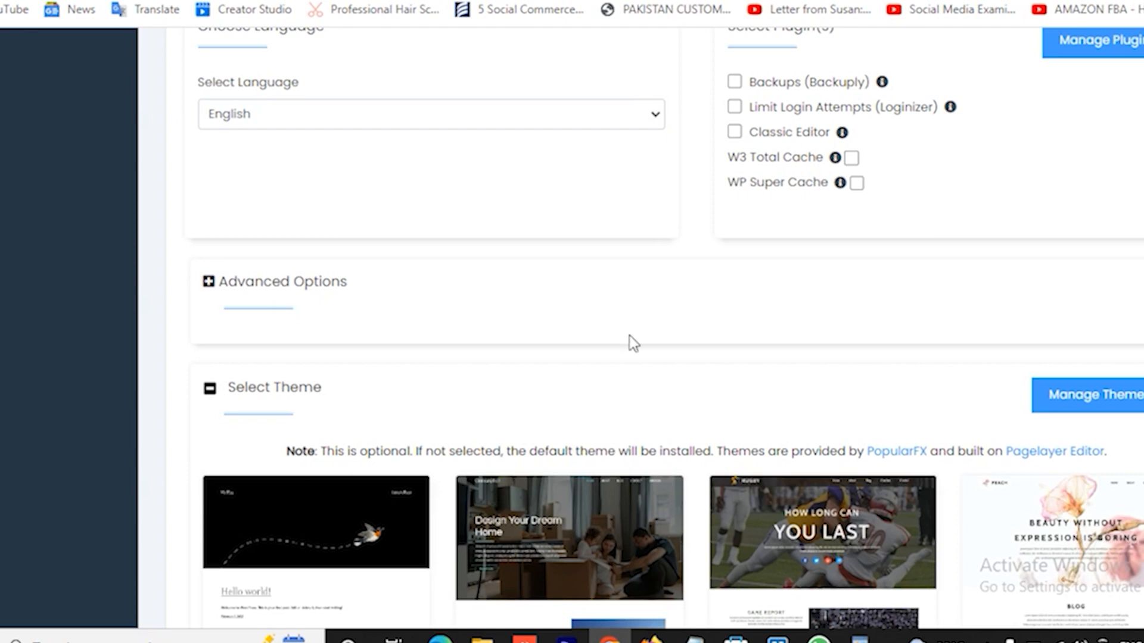
scroll(626, 335, down, 6)
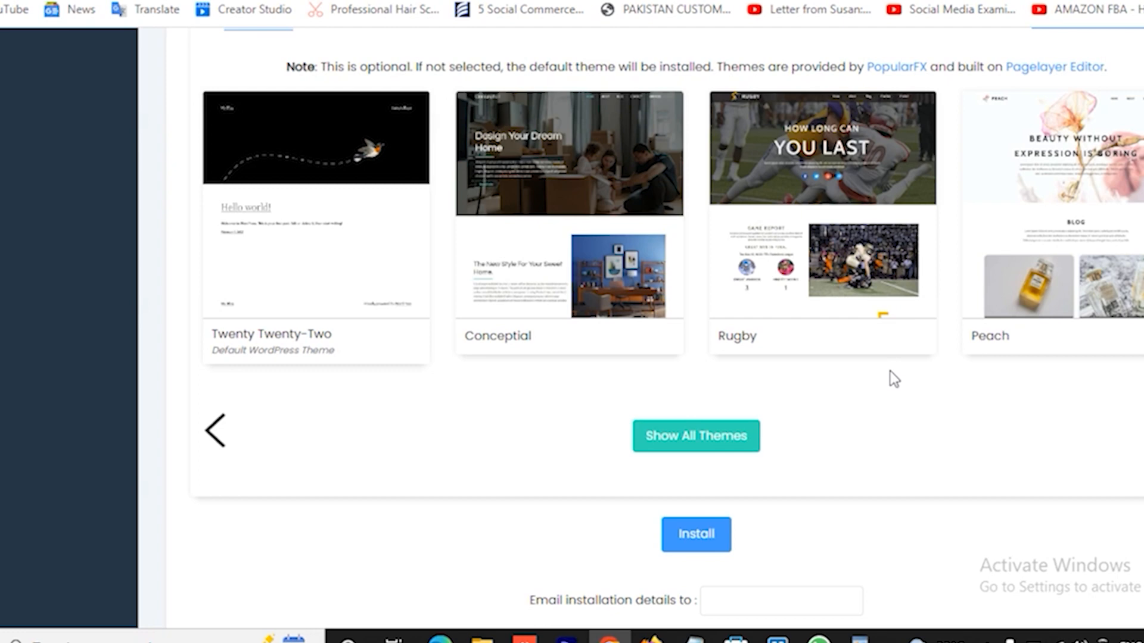
scroll(890, 370, up, 20)
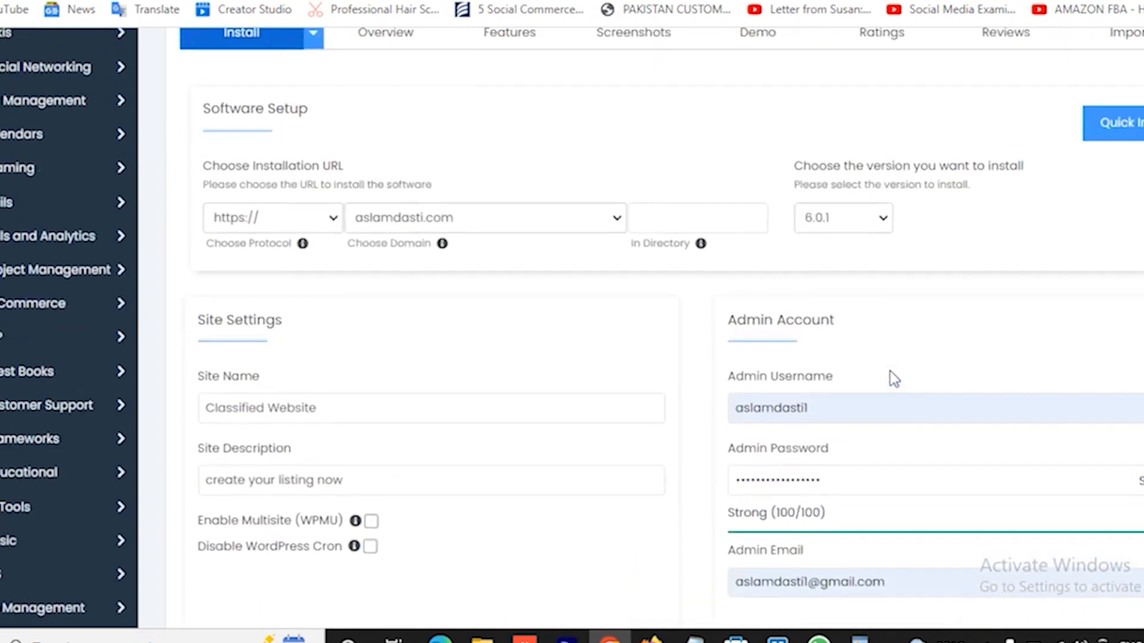
scroll(889, 370, down, 15)
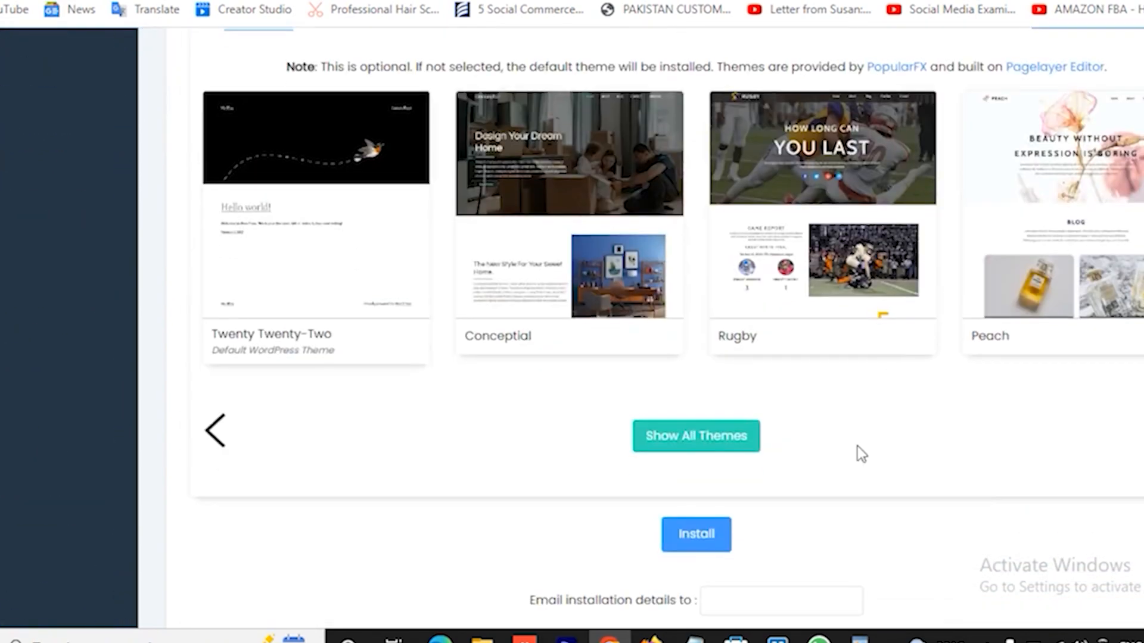
click(725, 534)
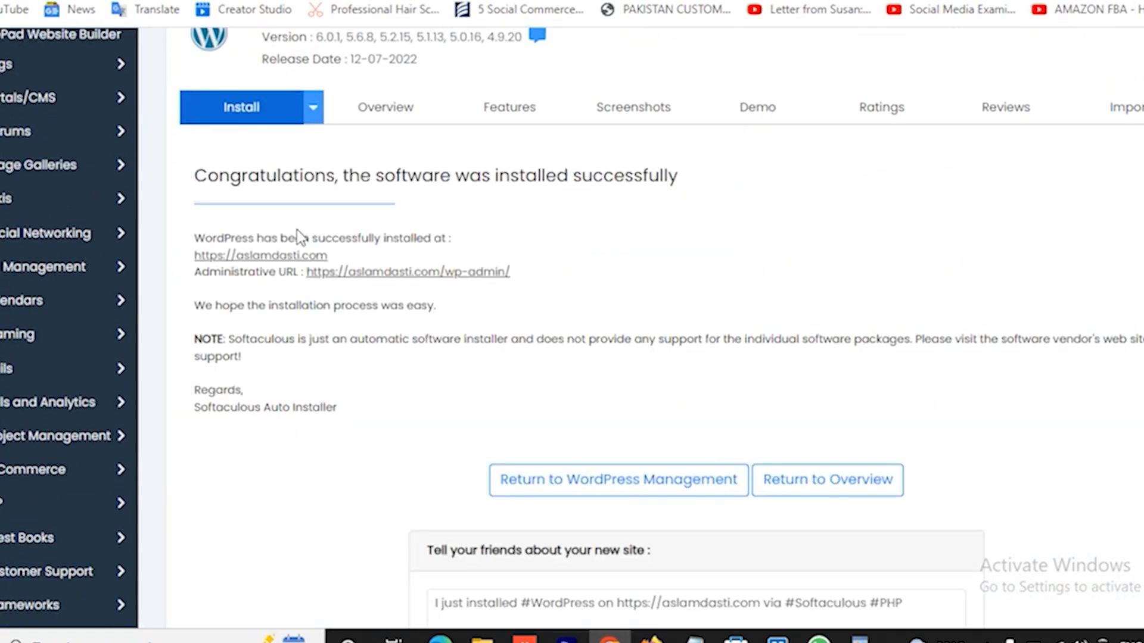
Step: Open the newly installed site and its WordPress administration dashboard
click(279, 256)
click(429, 279)
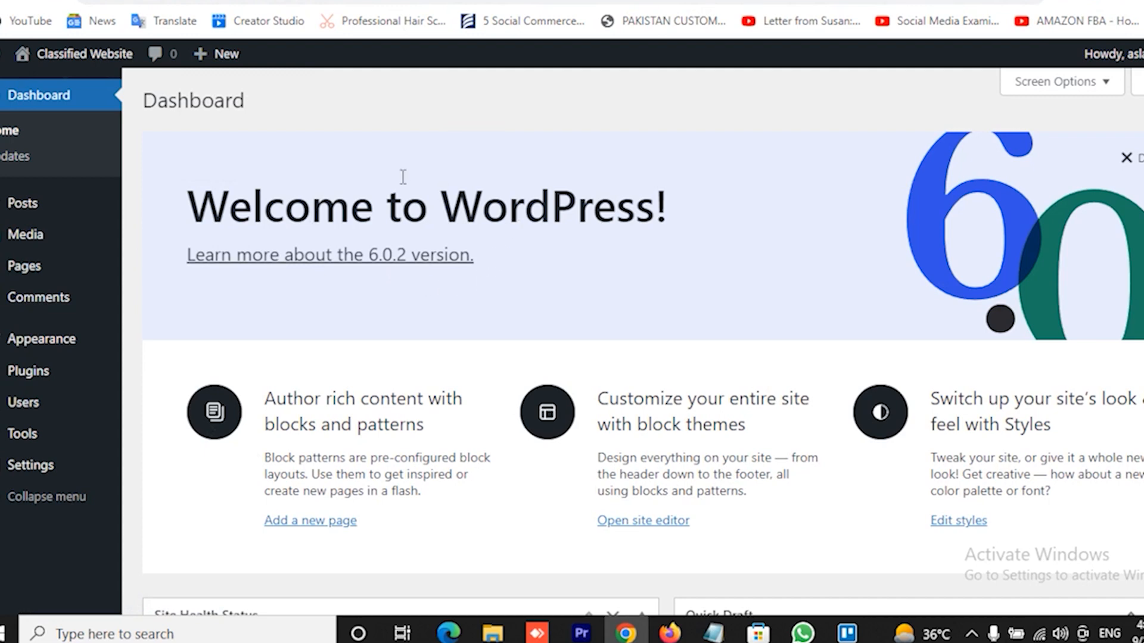
Step: Open the Classified Website front page in a new tab, look it over, and return to the dashboard
mouse_move(82, 56)
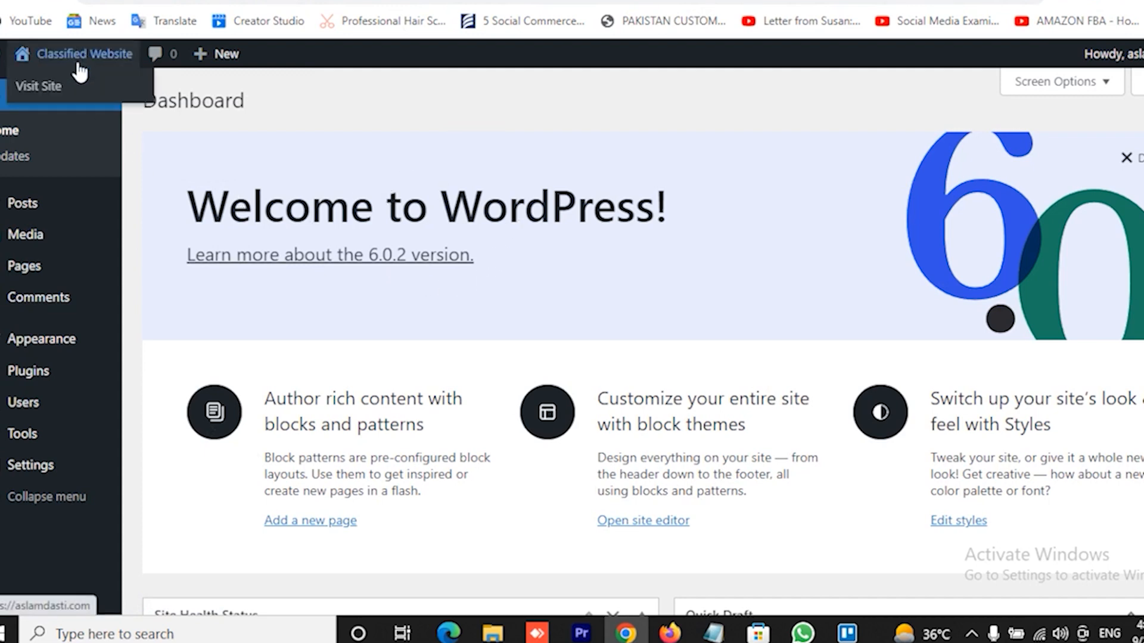
right_click(48, 96)
click(95, 99)
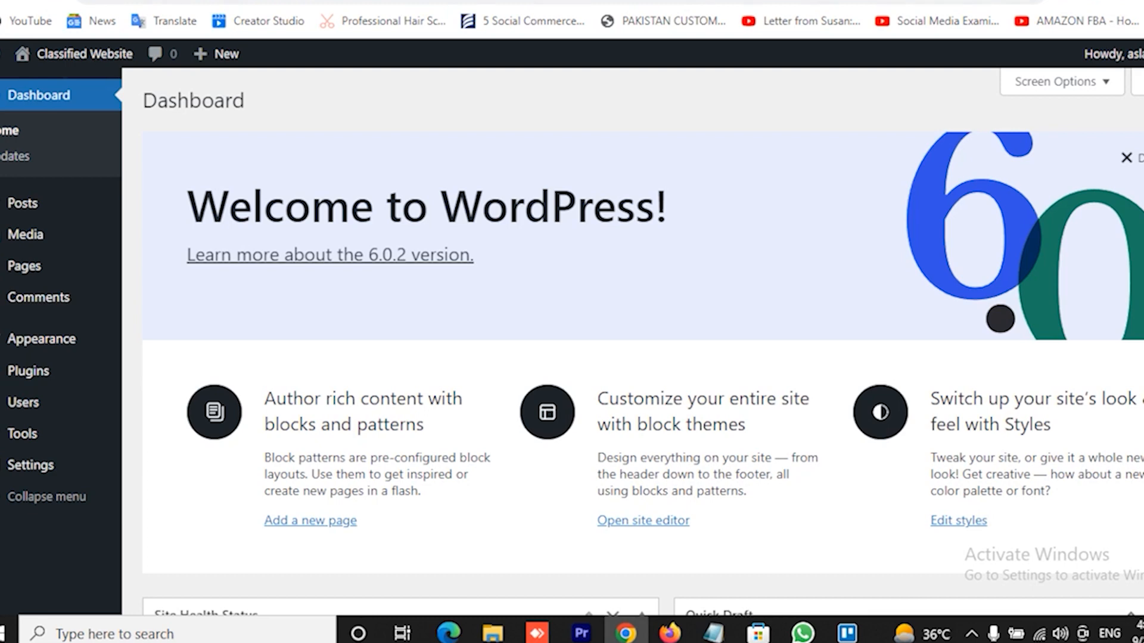
click(572, 1)
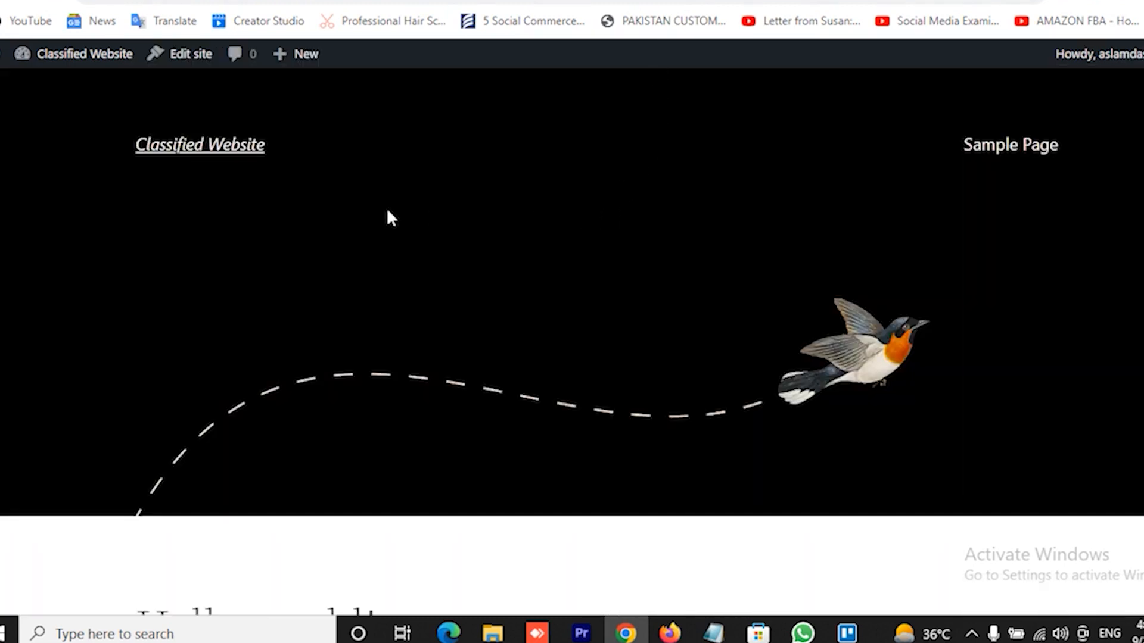
scroll(760, 203, down, 8)
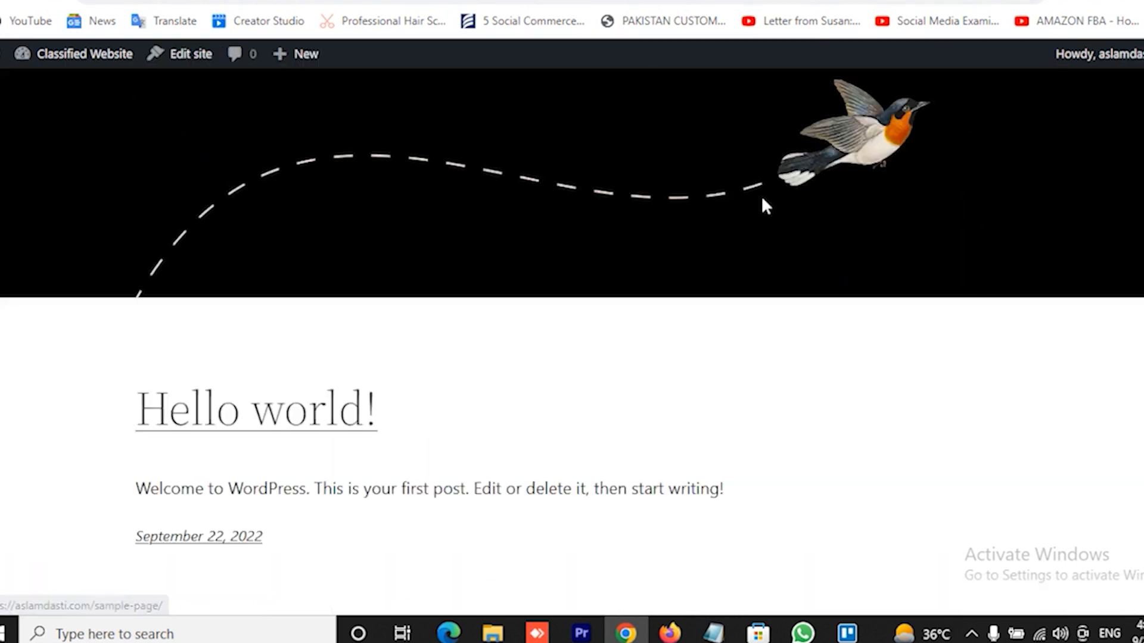
scroll(763, 201, up, 8)
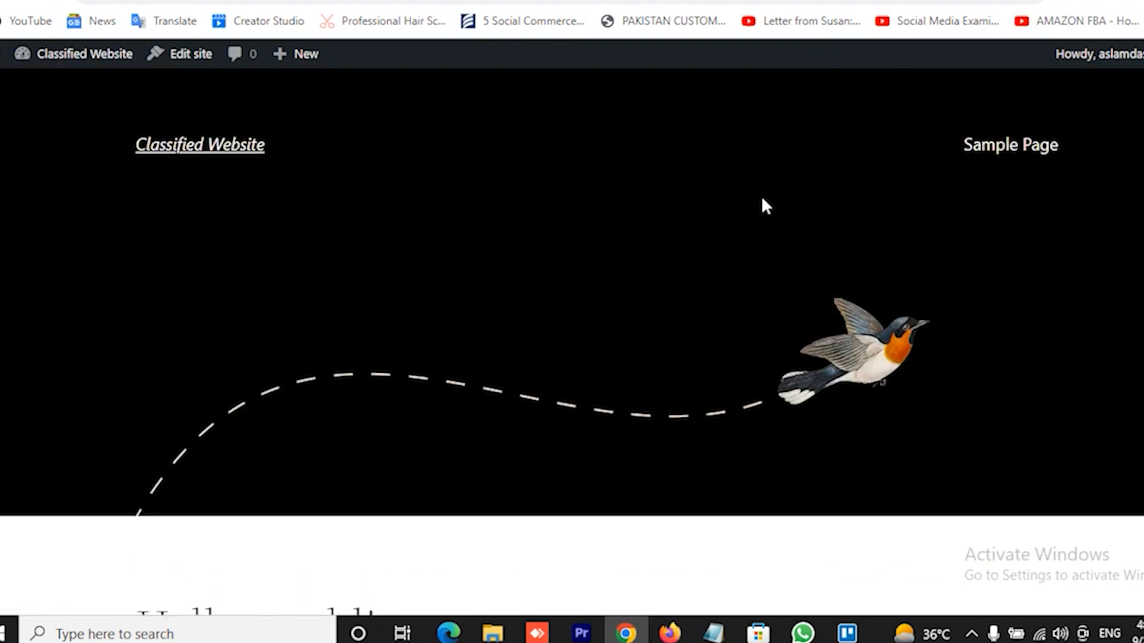
click(316, 1)
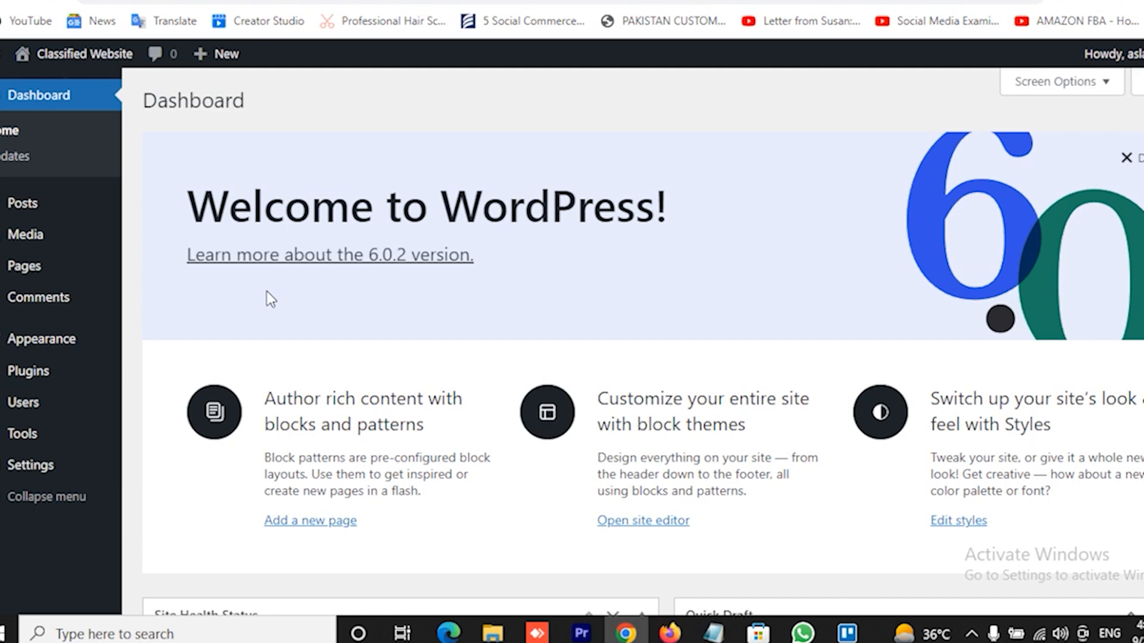
Step: Go to the installed themes and open the page for adding a new theme
mouse_move(70, 348)
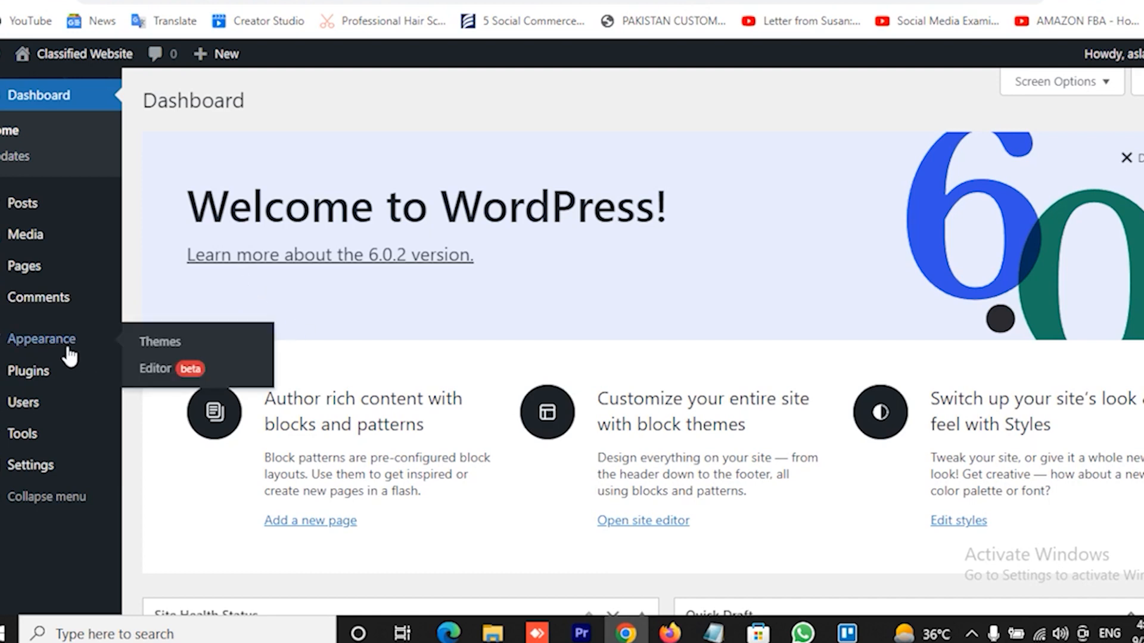
click(162, 351)
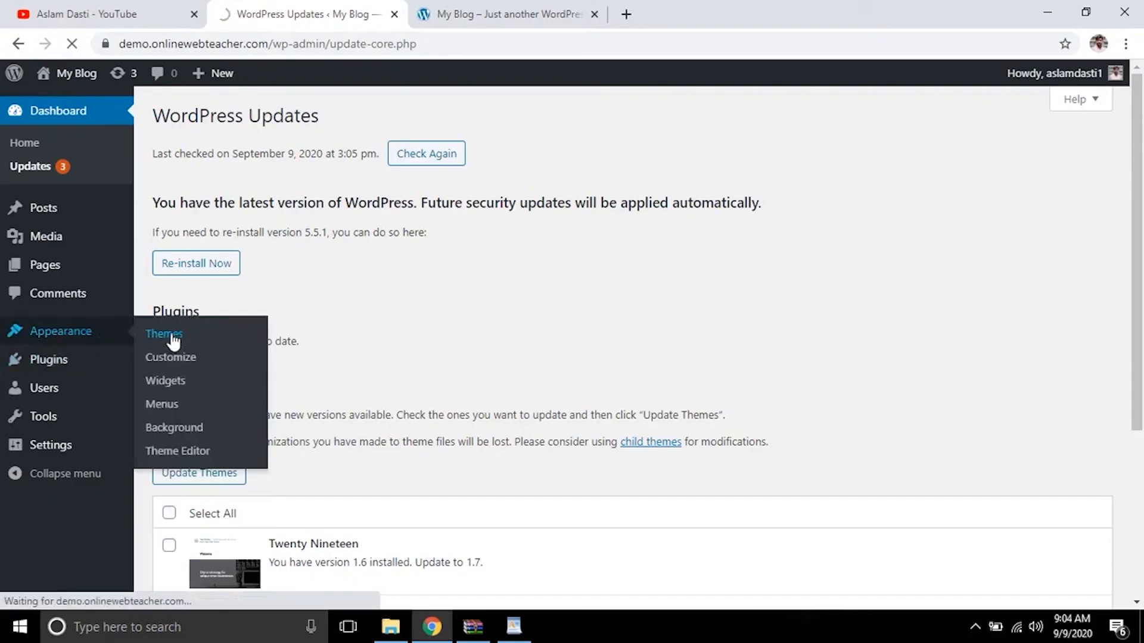
click(168, 335)
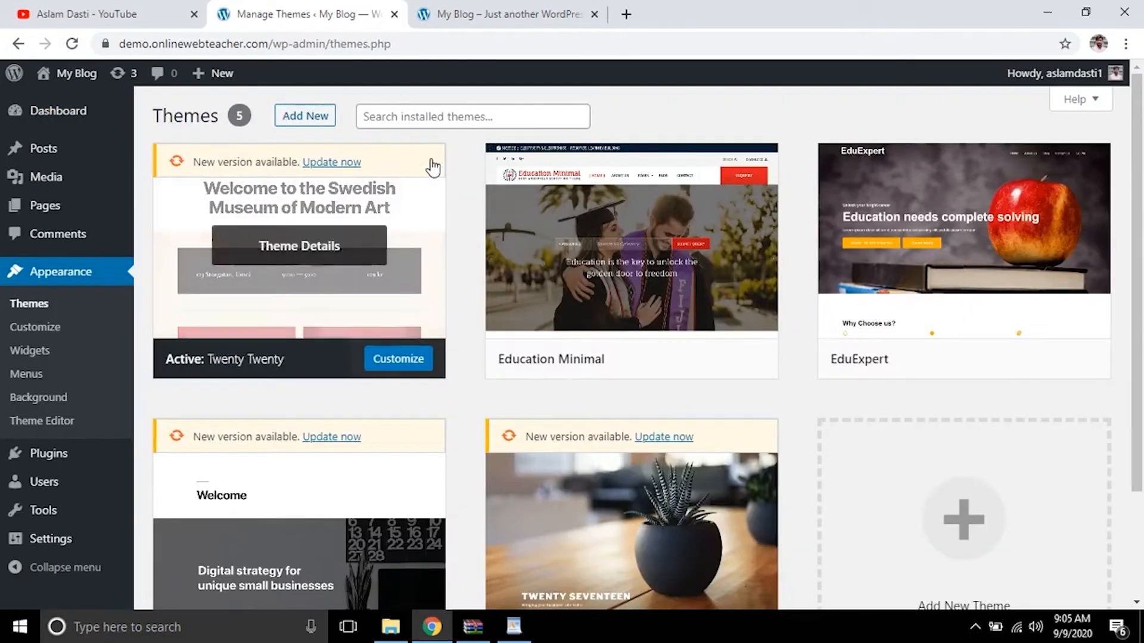
click(309, 116)
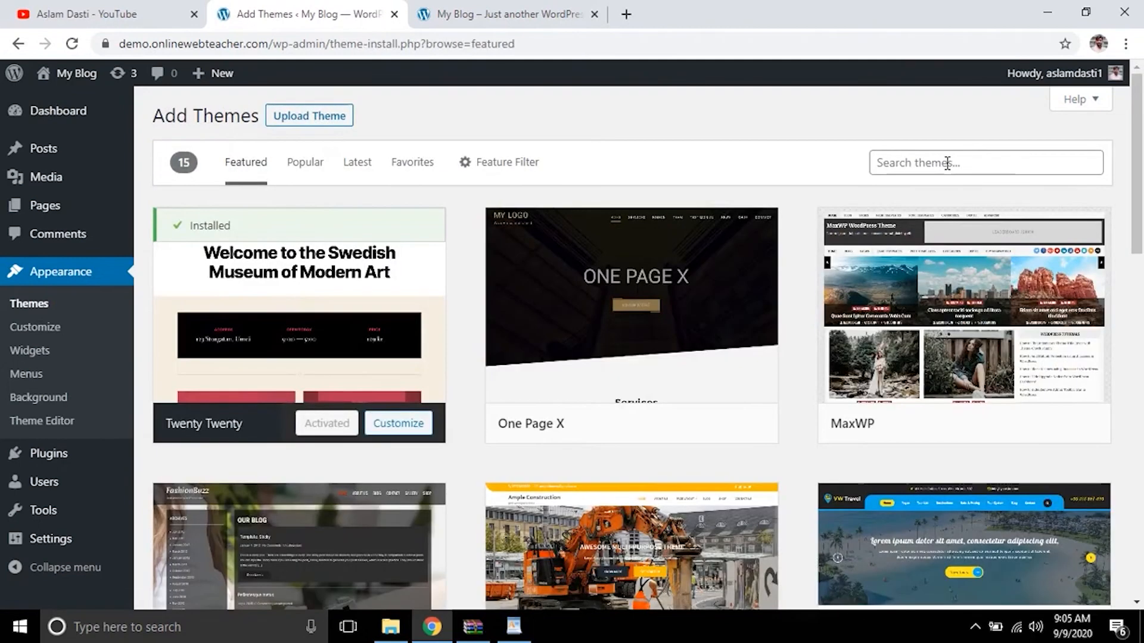
click(947, 164)
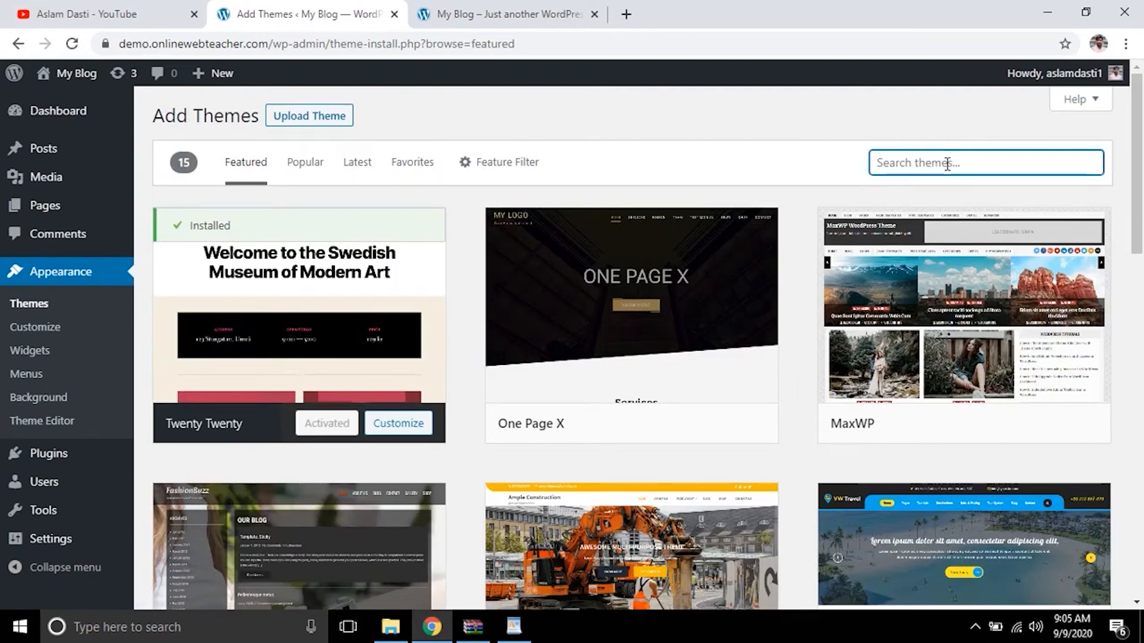
Step: Choose frontier.1.3.2.zip from the Downloads folder as the theme file to upload
click(335, 120)
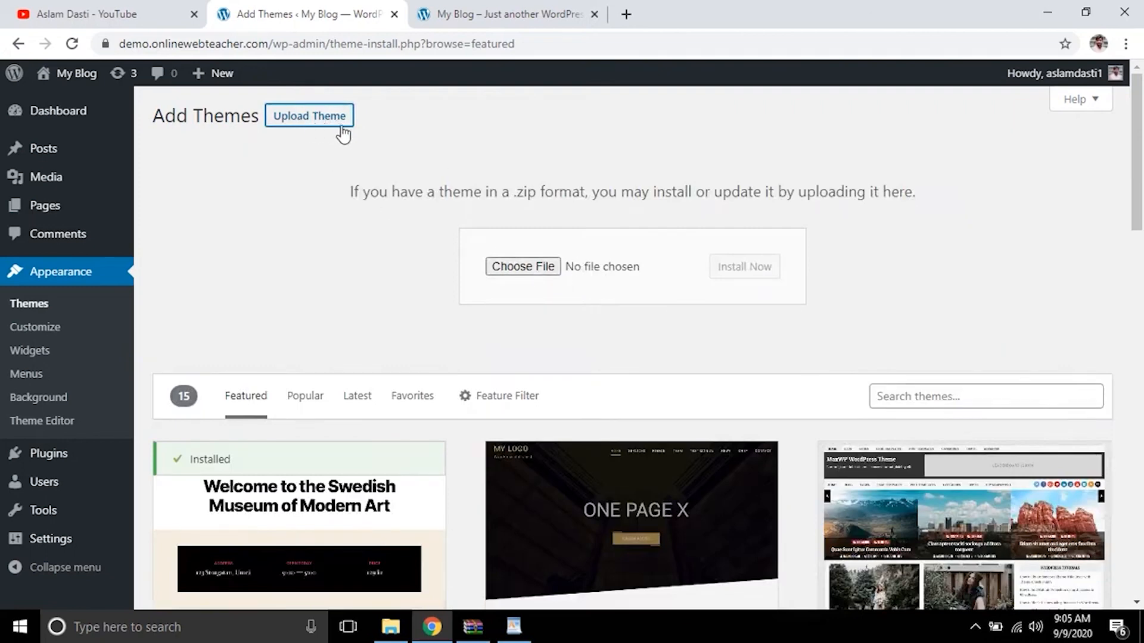
click(522, 273)
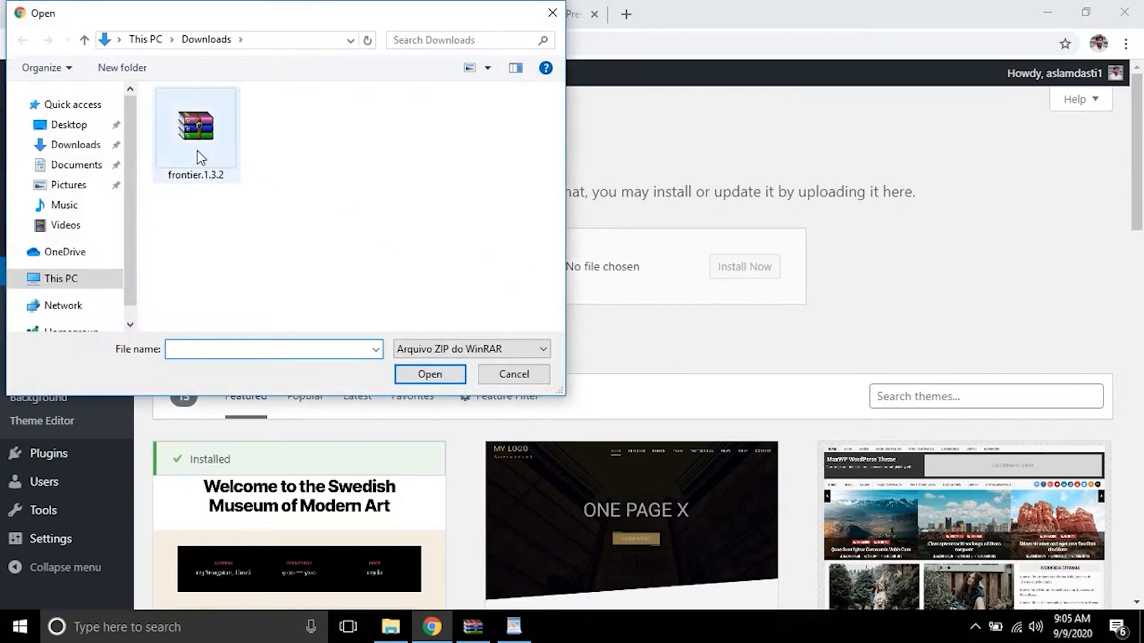
click(216, 150)
double_click(215, 148)
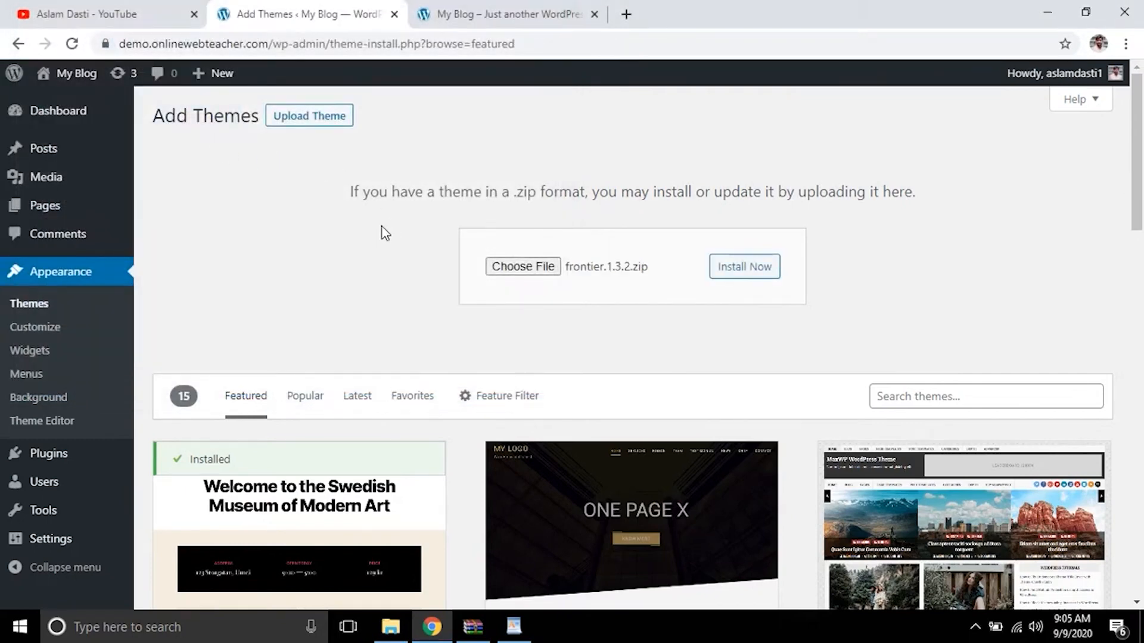
Step: Install the uploaded Frontier theme and activate it on the site
click(756, 280)
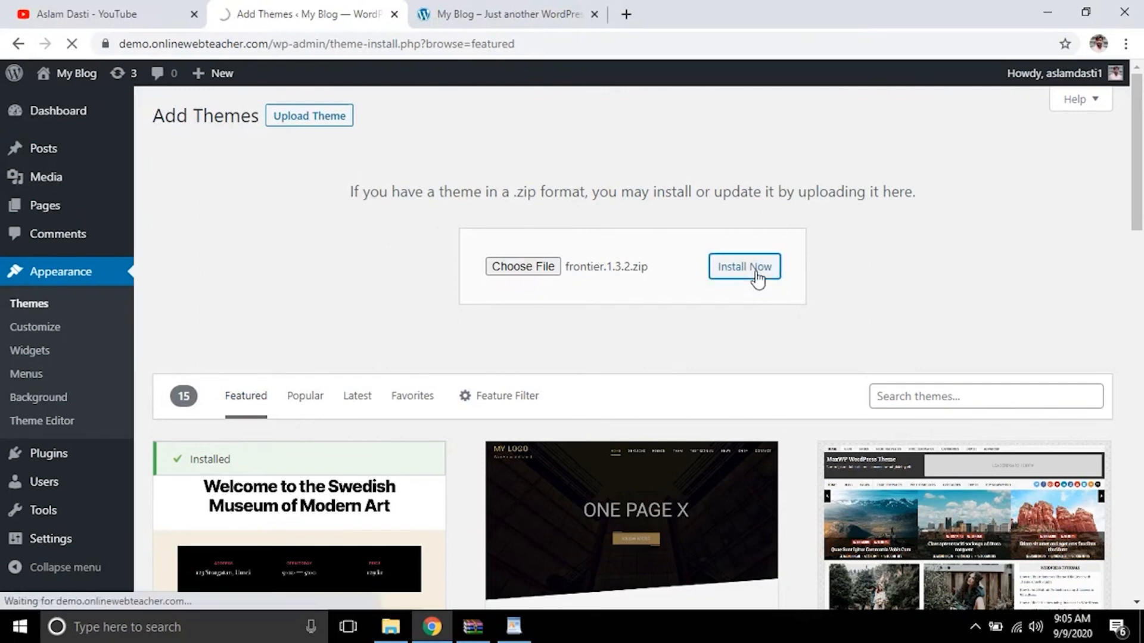
click(977, 628)
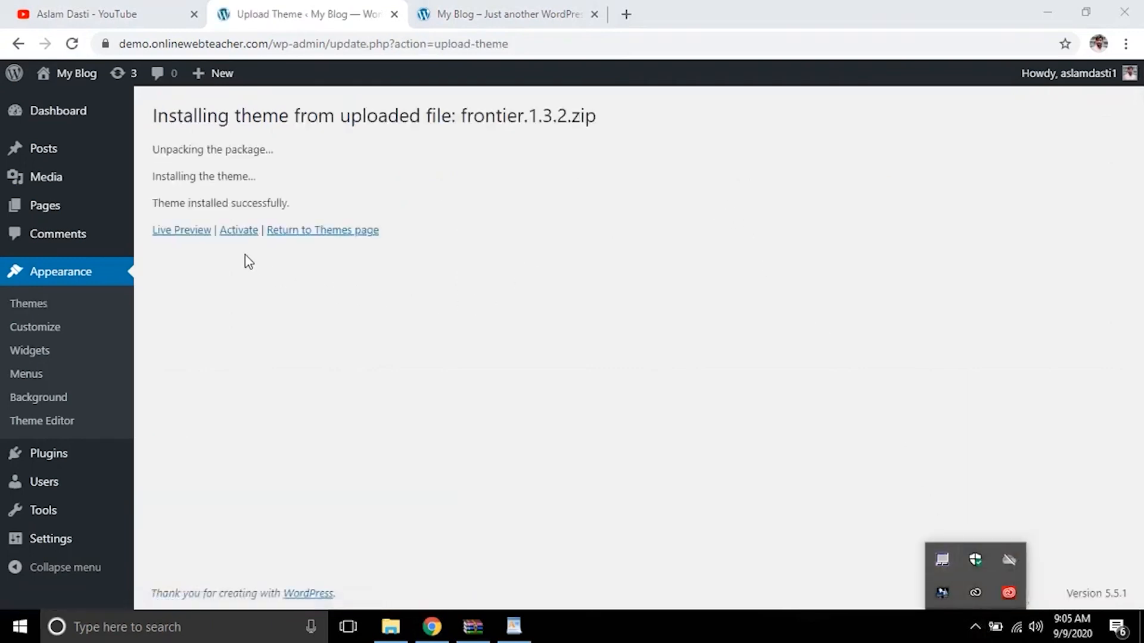
click(243, 234)
click(240, 233)
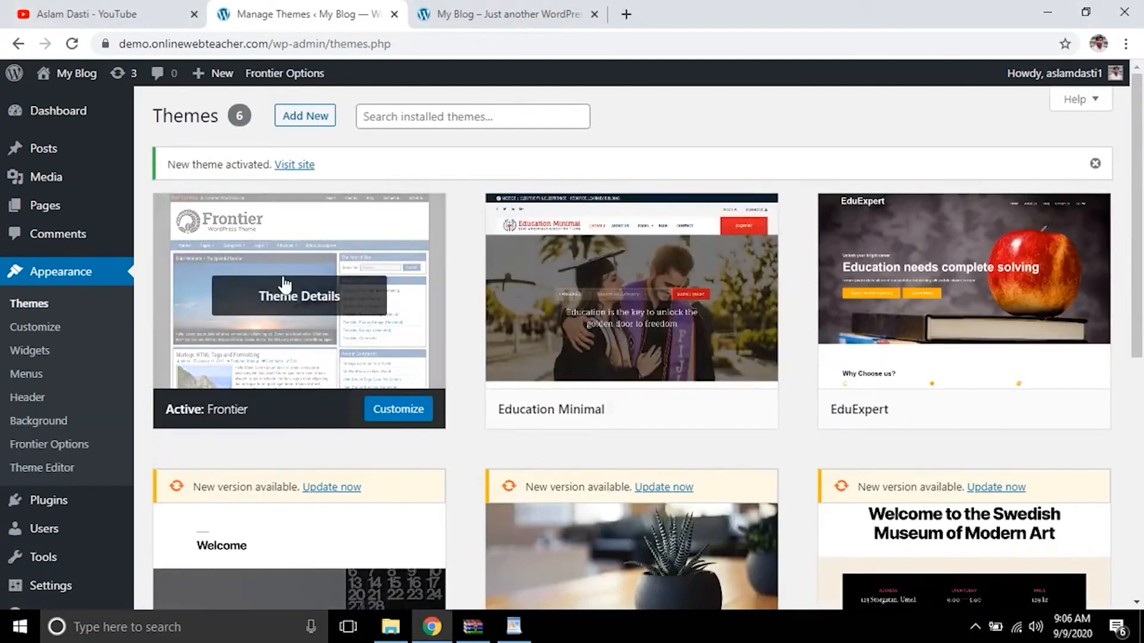
Step: Switch to the already loaded My Blog front page and look through its previous theme's layout
click(548, 13)
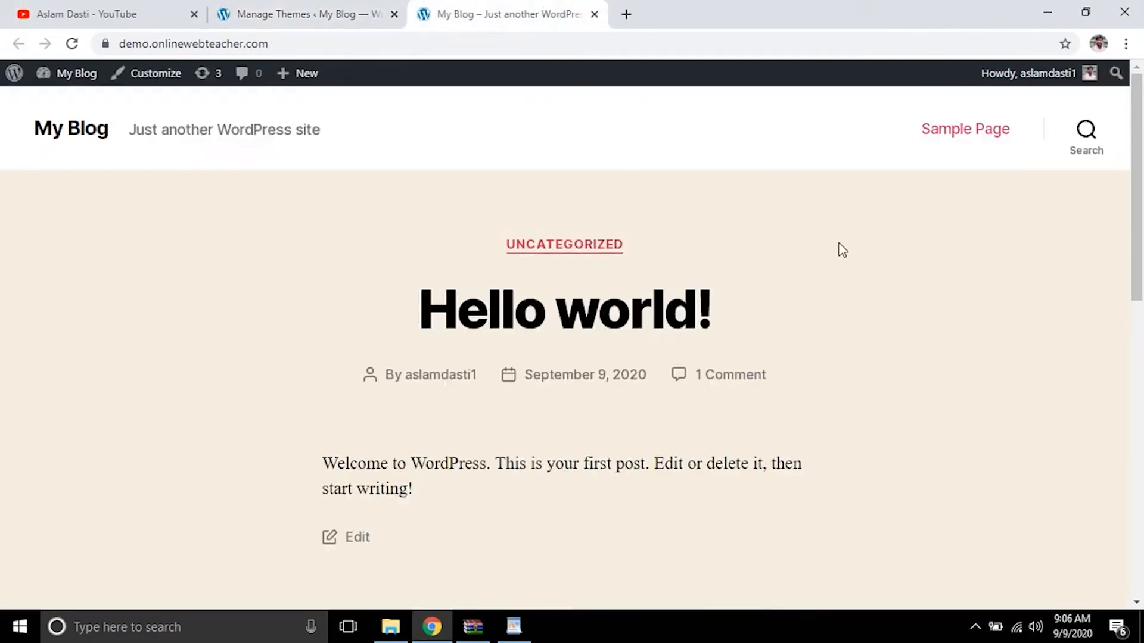
scroll(837, 248, down, 8)
scroll(490, 199, up, 7)
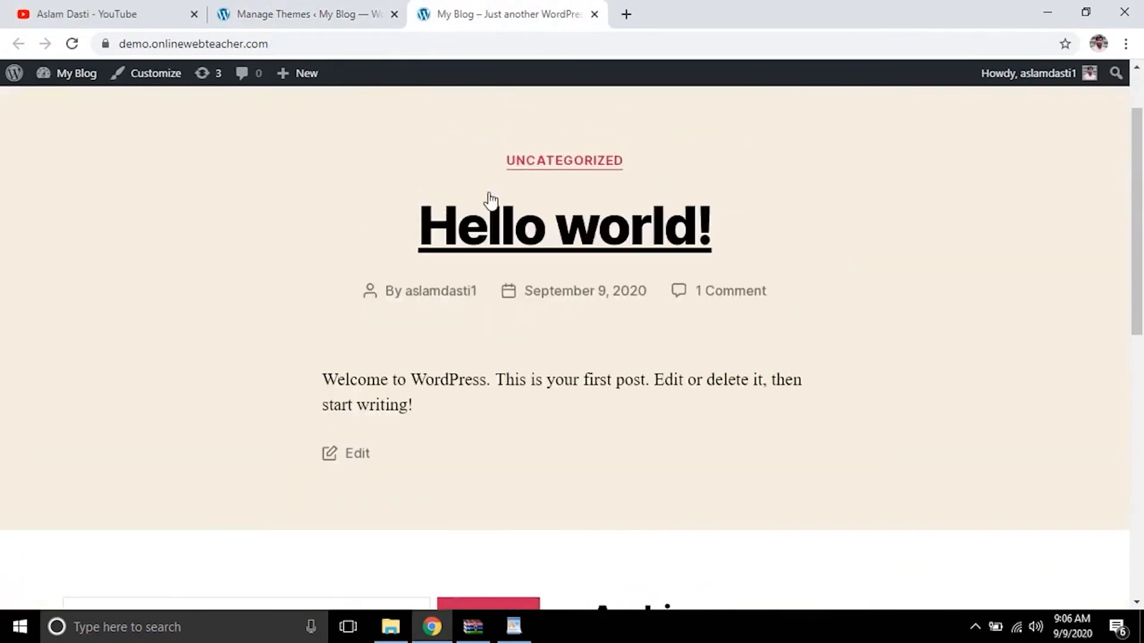
scroll(475, 281, down, 8)
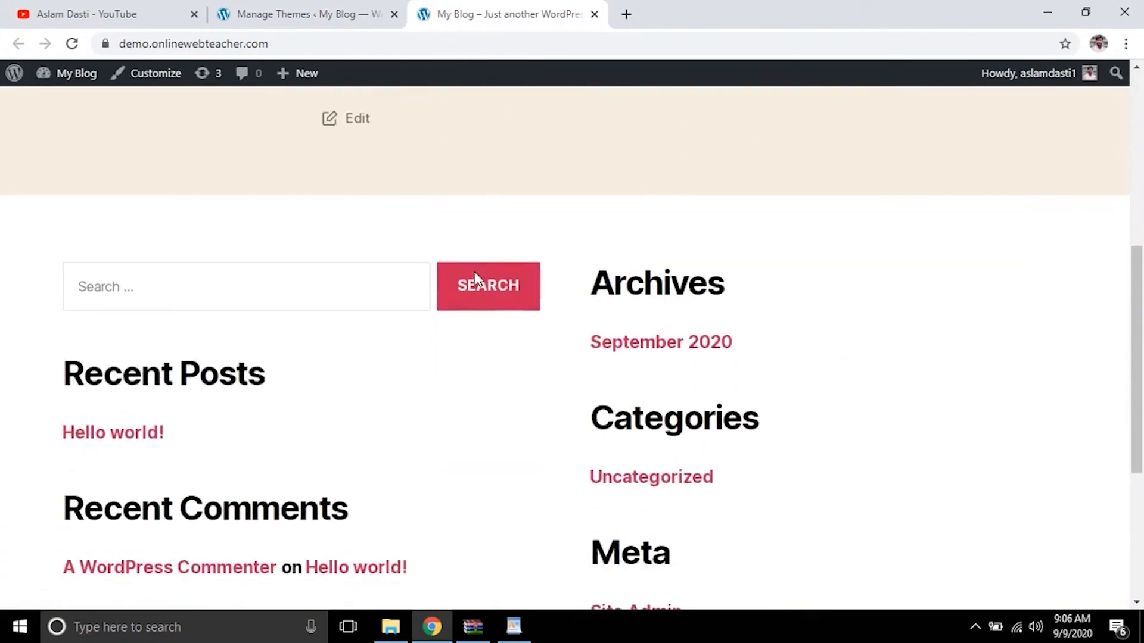
scroll(475, 280, down, 2)
scroll(473, 280, up, 10)
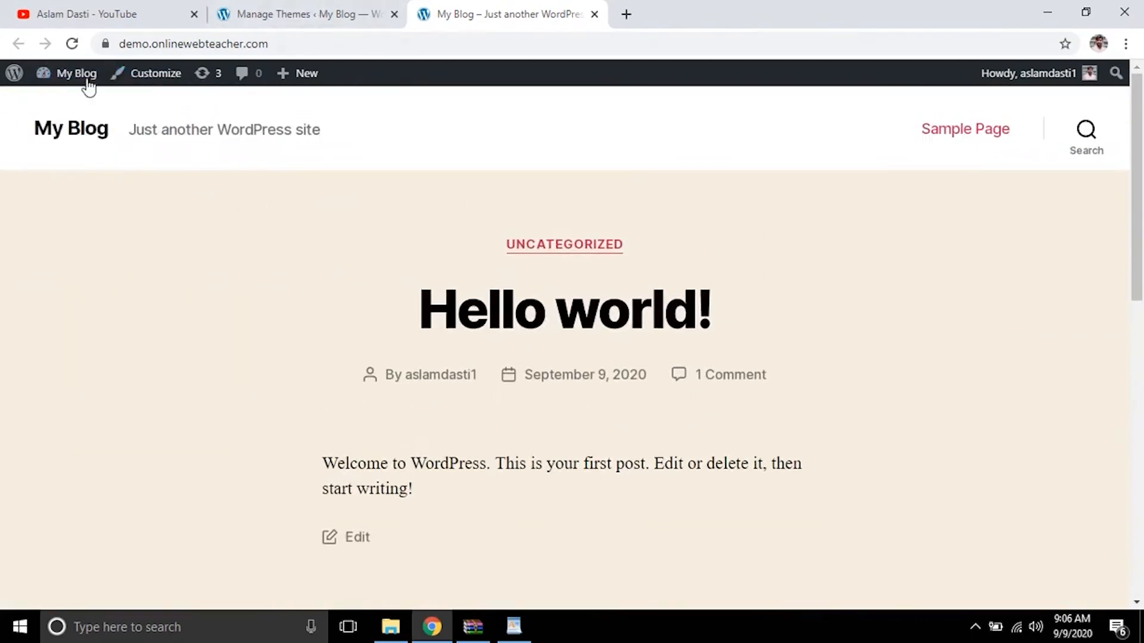
Step: Reload the My Blog front page and examine the Frontier theme's header, tagline, post area and sidebar
click(73, 44)
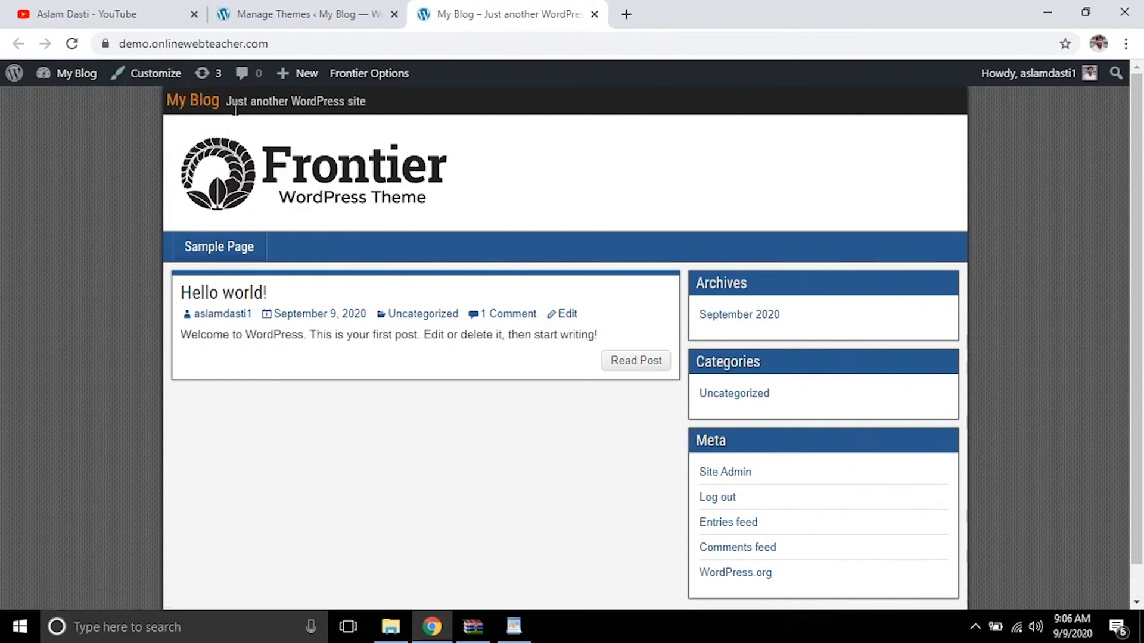
drag(228, 101, 380, 107)
click(351, 106)
scroll(417, 260, down, 1)
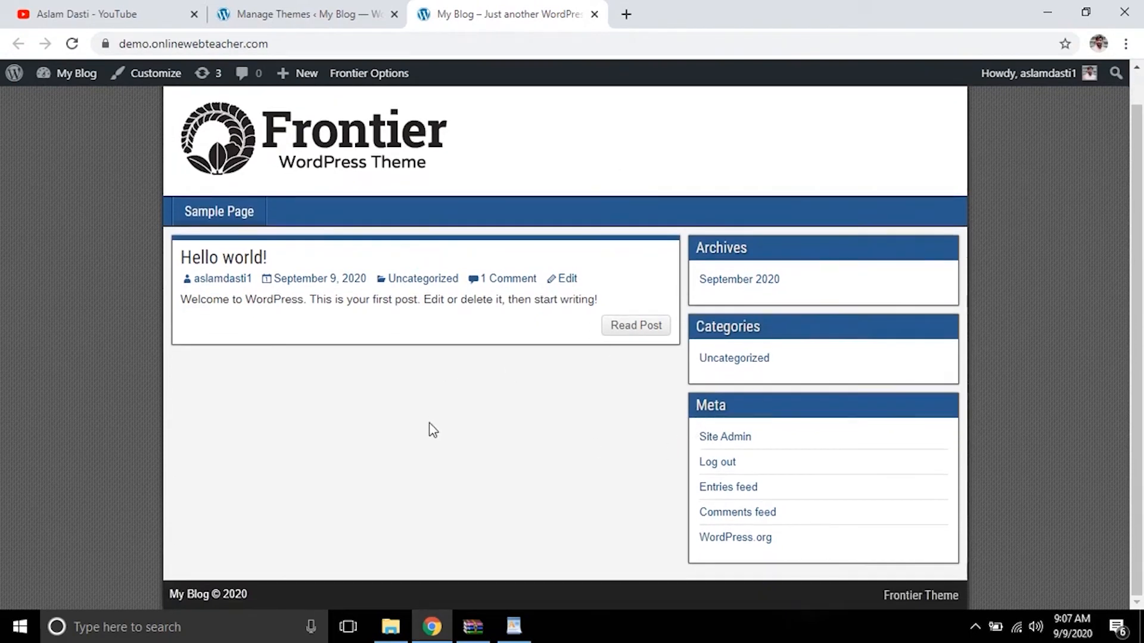
scroll(428, 430, up, 1)
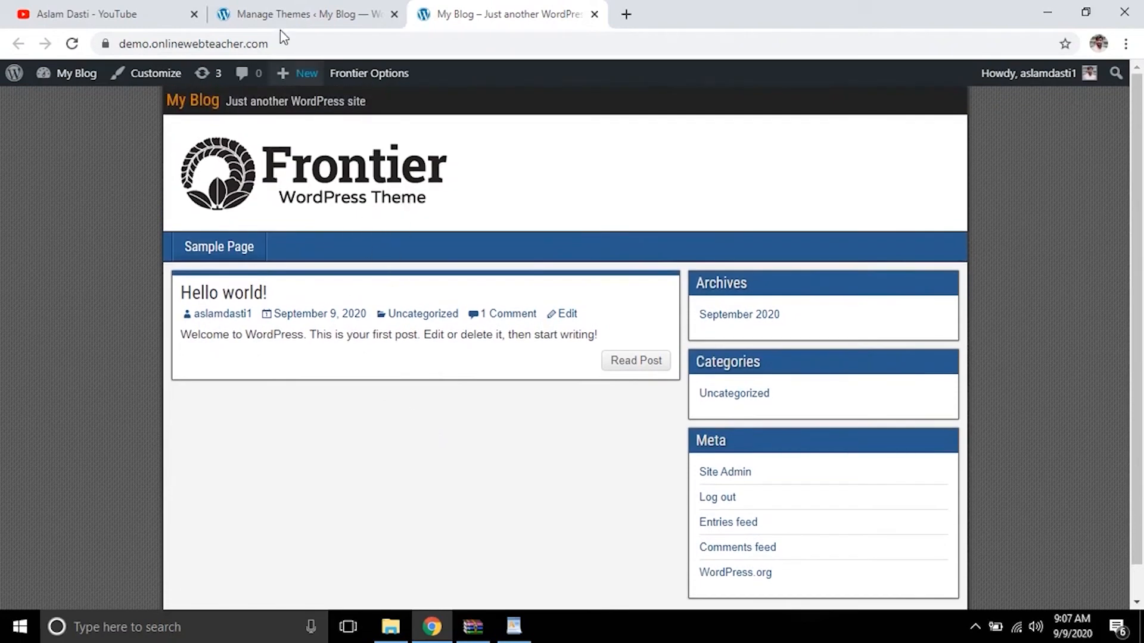
Step: Open the Frontier theme's layout options and compare the selected main layout with the blog's front page
click(276, 8)
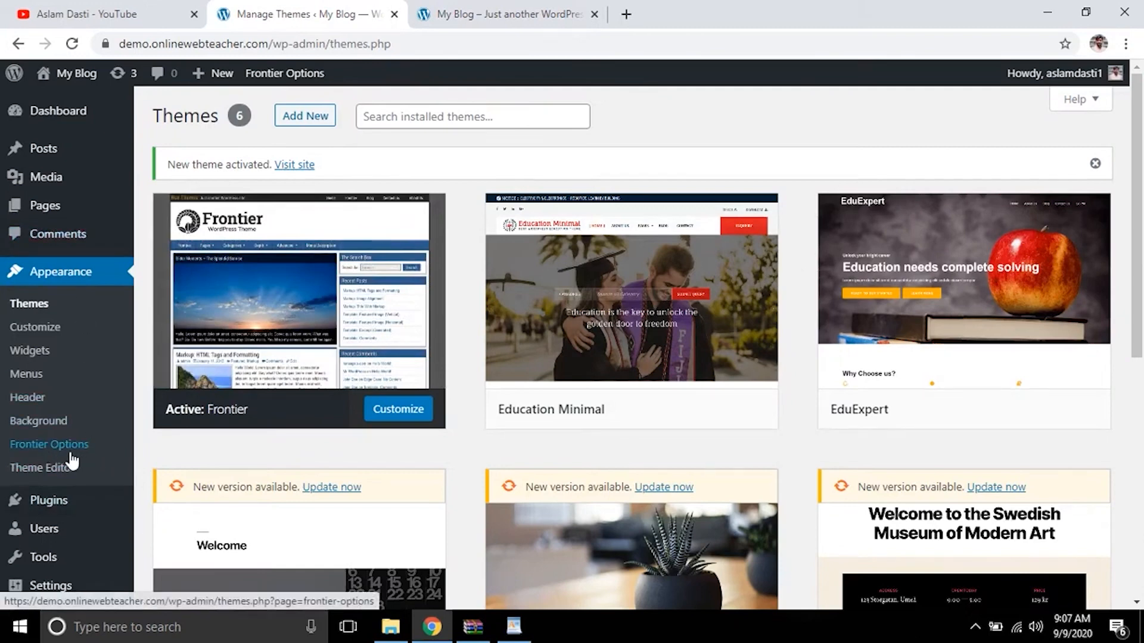
click(51, 451)
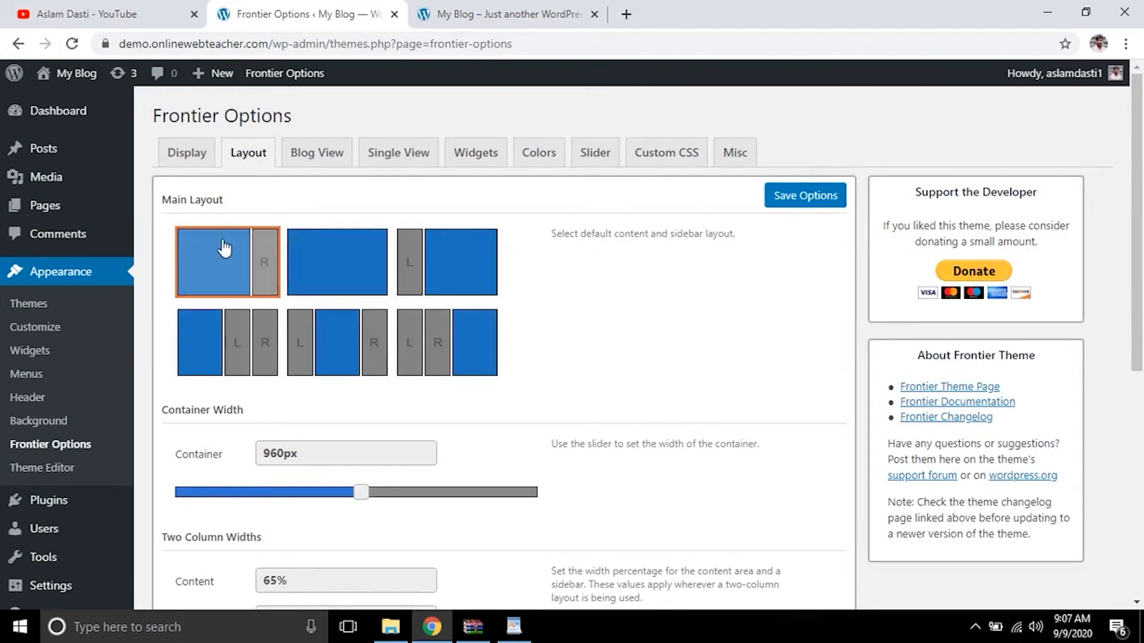
click(477, 13)
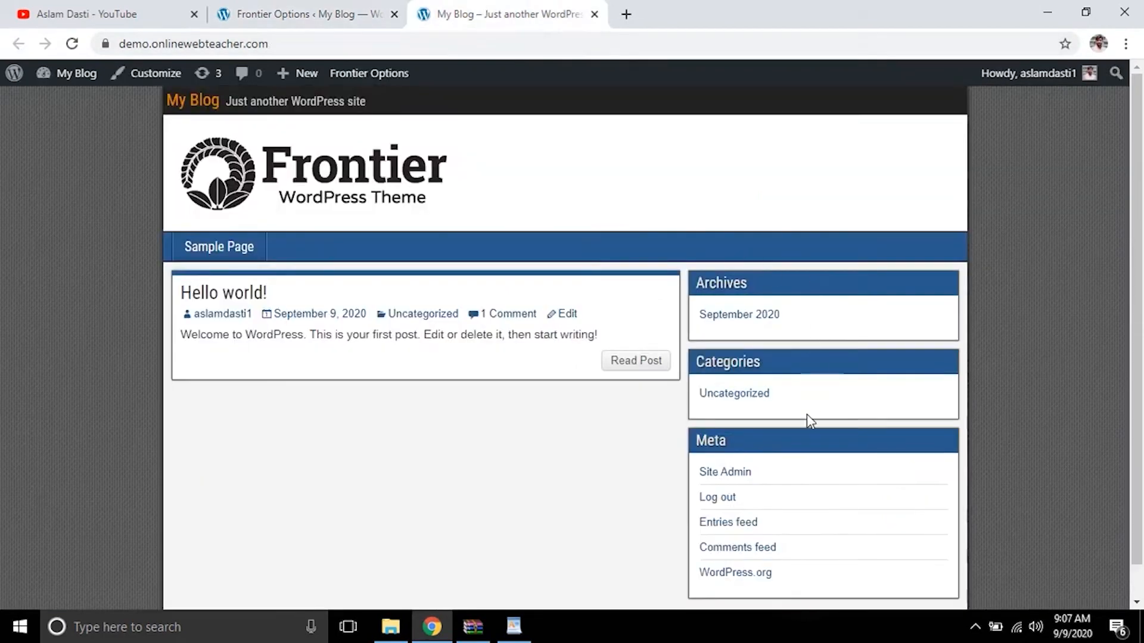
scroll(787, 333, down, 1)
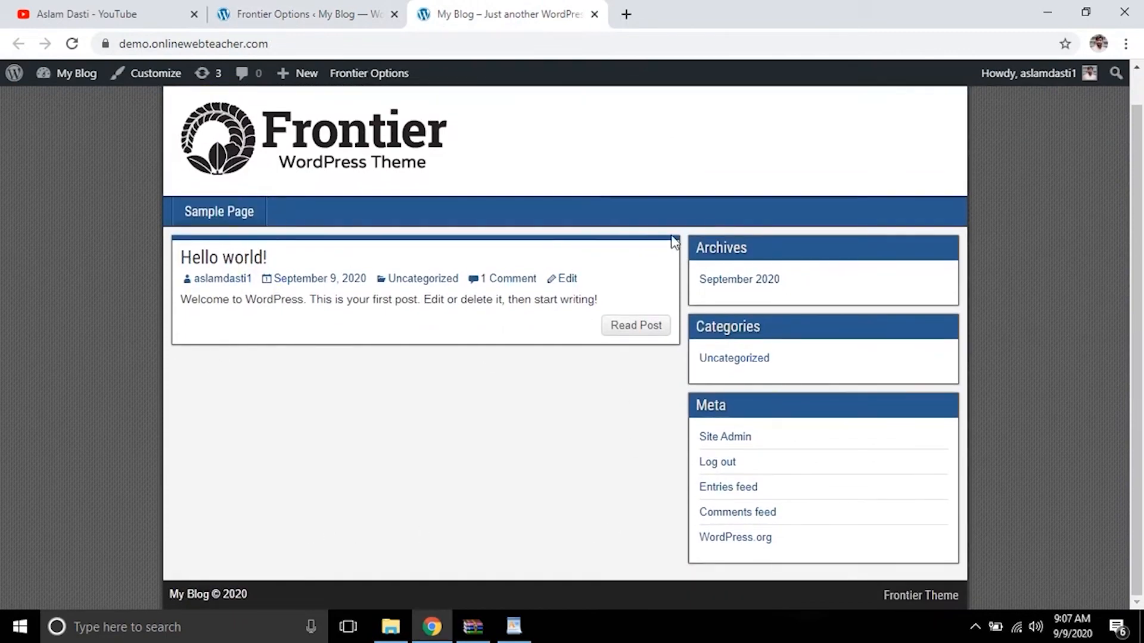
click(294, 15)
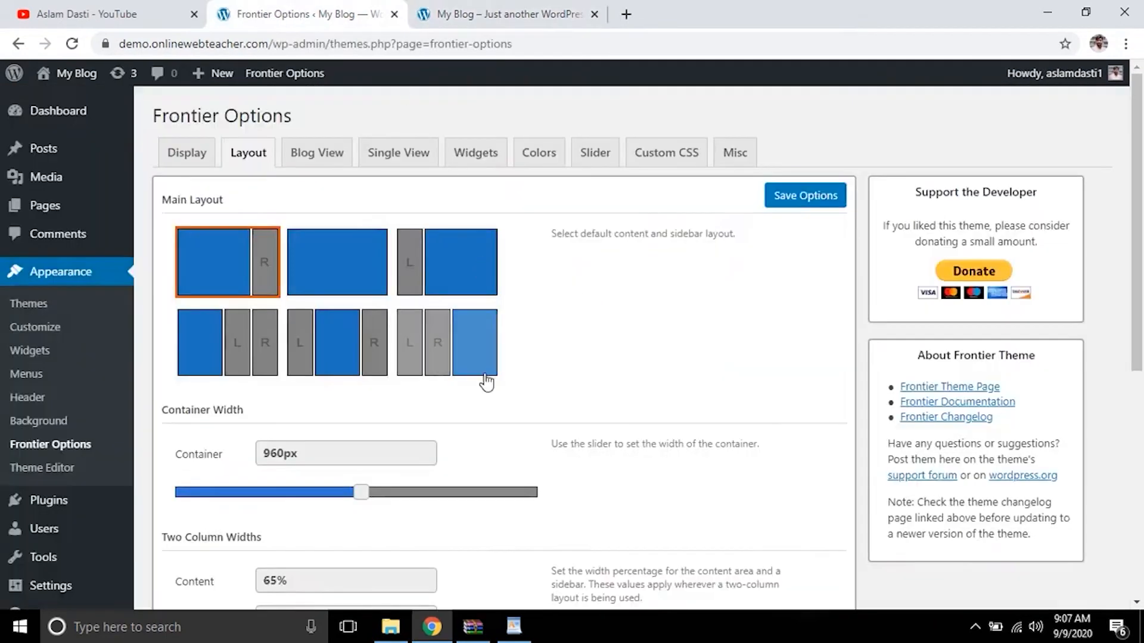
Step: Try the full-width and left-sidebar main layouts, compare with the front page, and go back to the single right-sidebar layout
click(337, 265)
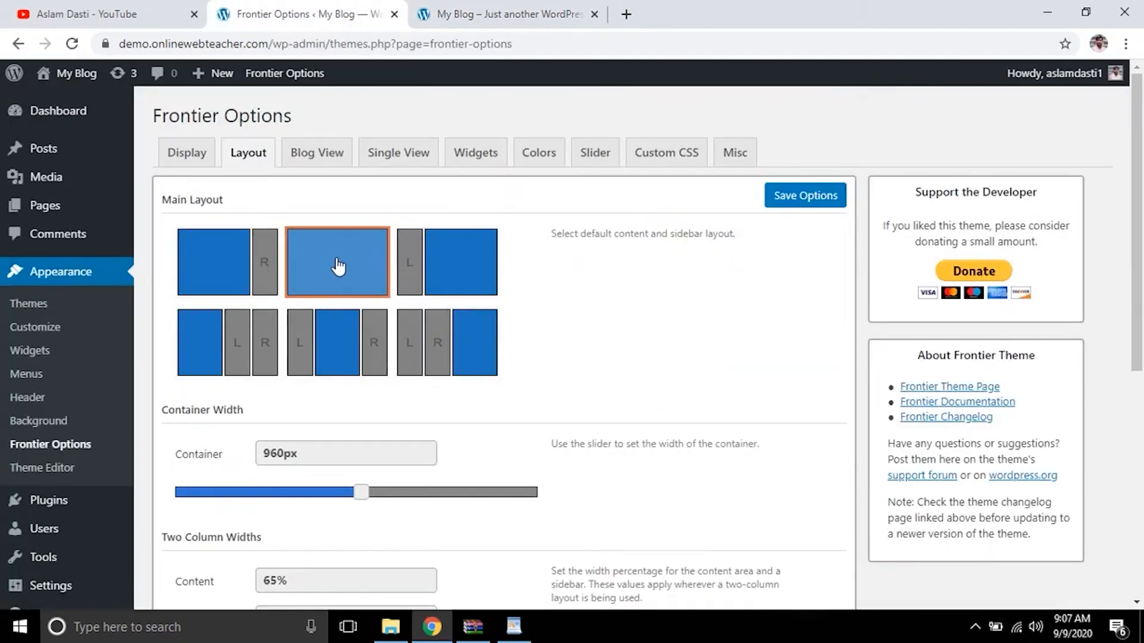
click(411, 264)
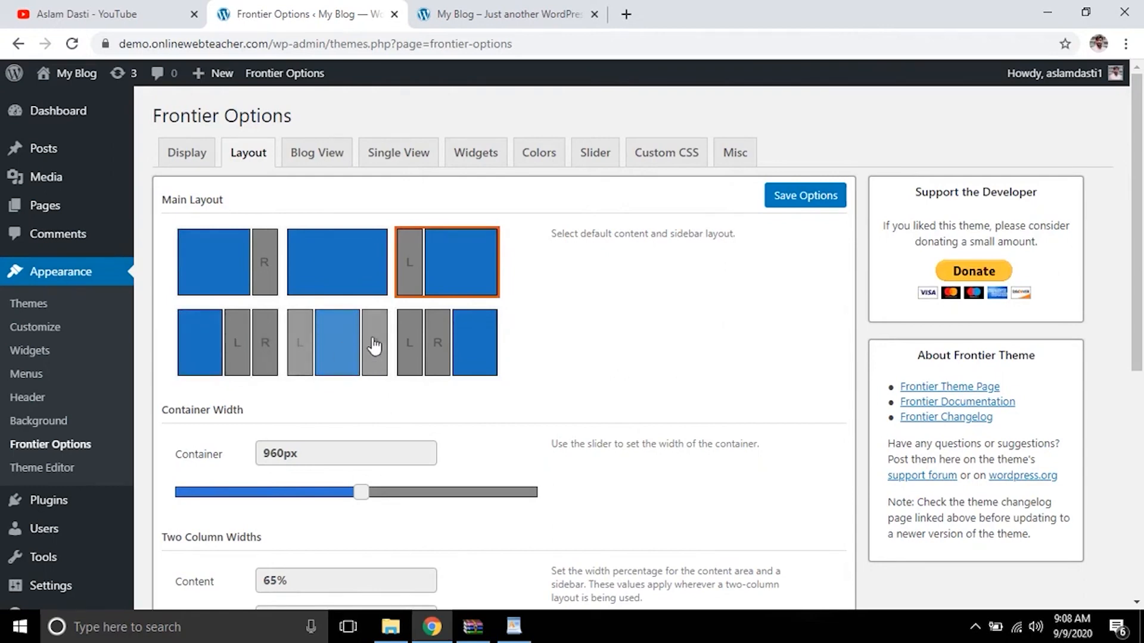
click(498, 13)
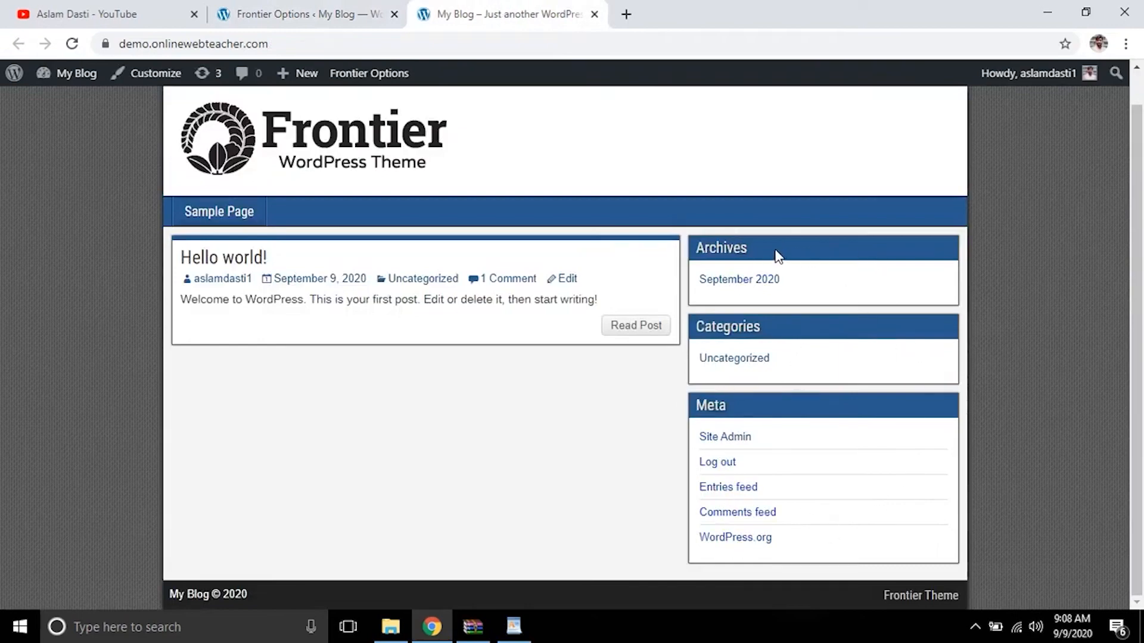
click(274, 13)
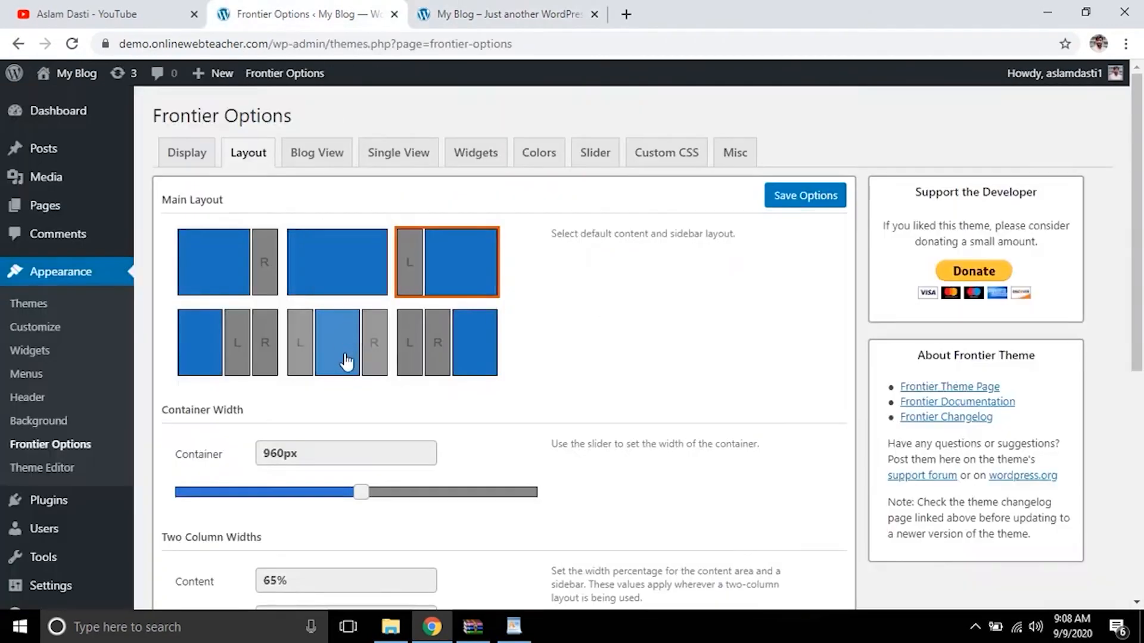
click(498, 13)
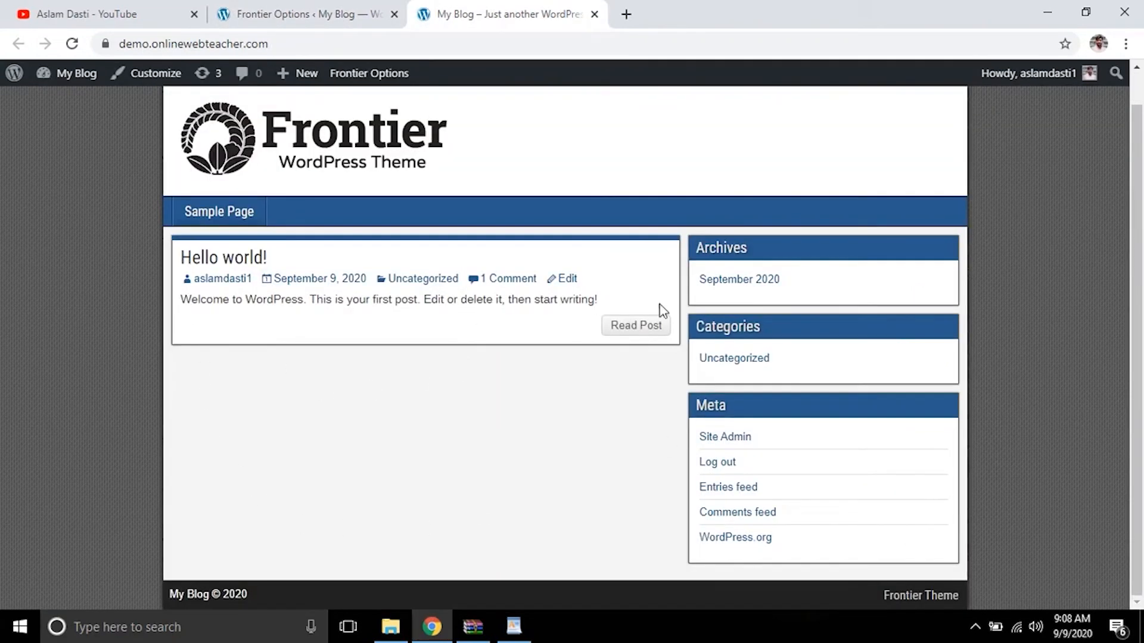
click(303, 12)
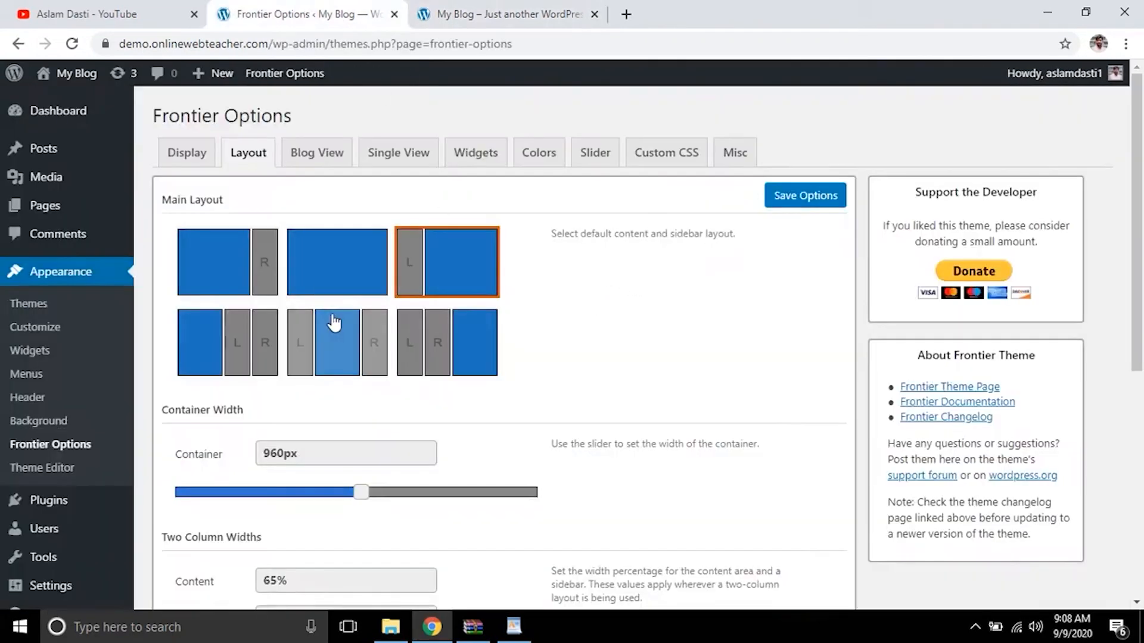
click(227, 264)
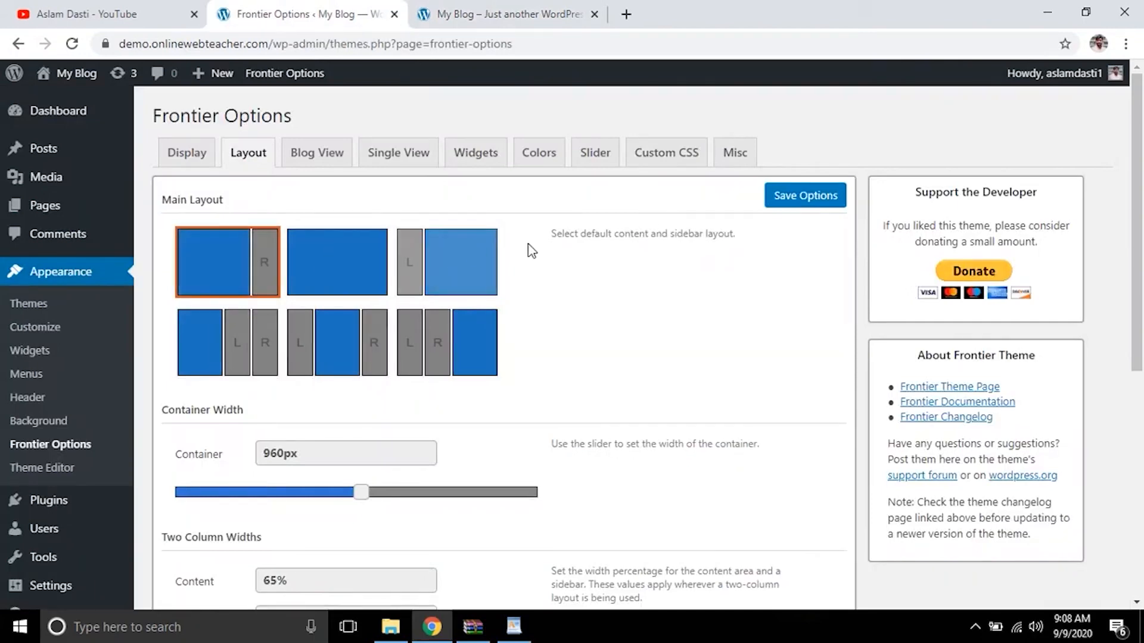
Step: Set the theme's container width to 1082px, save the options and reload the front page to check it
scroll(567, 262, down, 1)
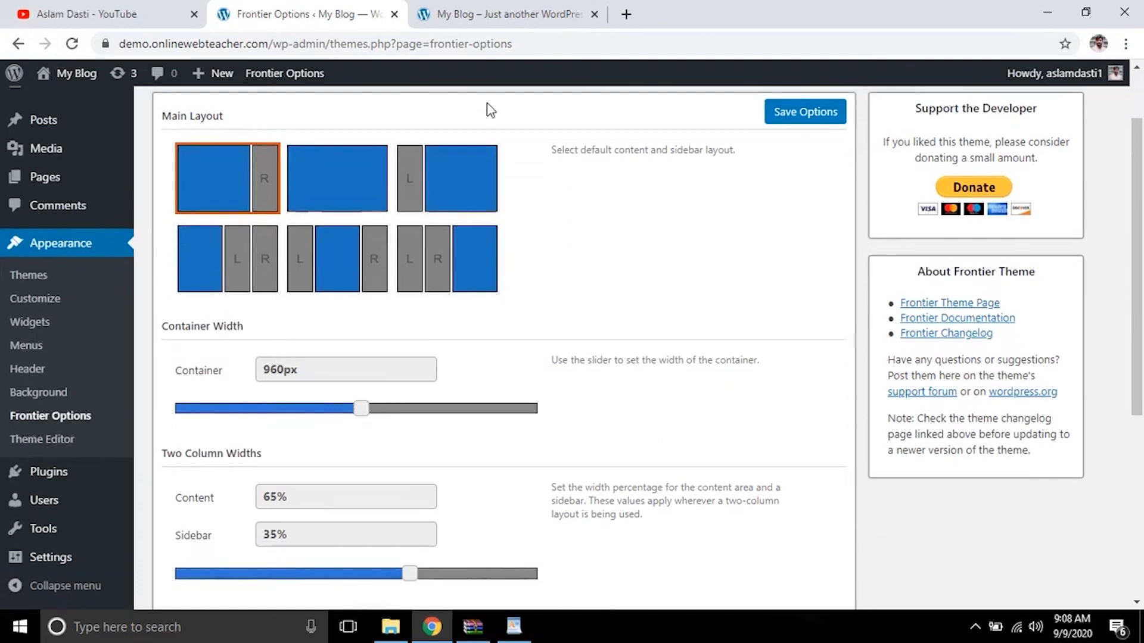
click(502, 15)
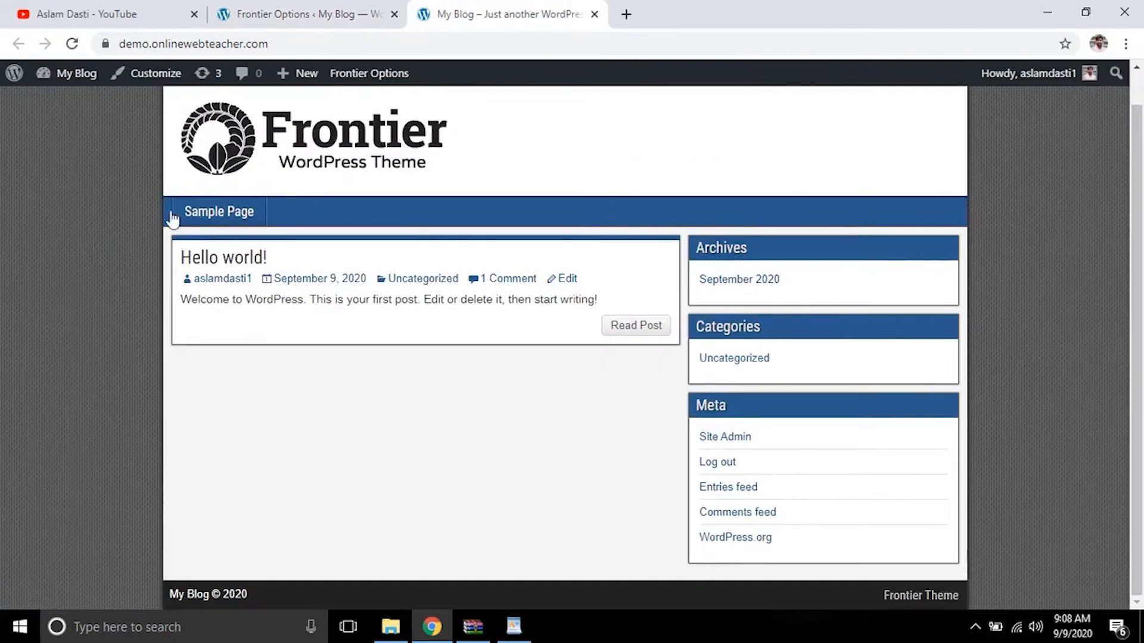
click(334, 13)
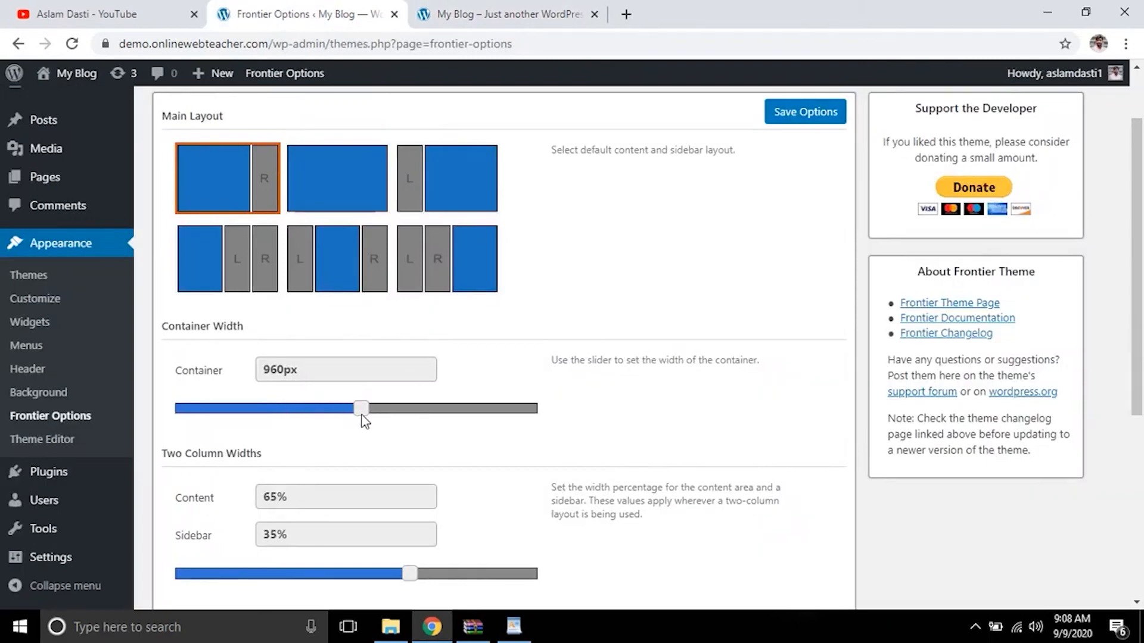
drag(364, 414, 414, 416)
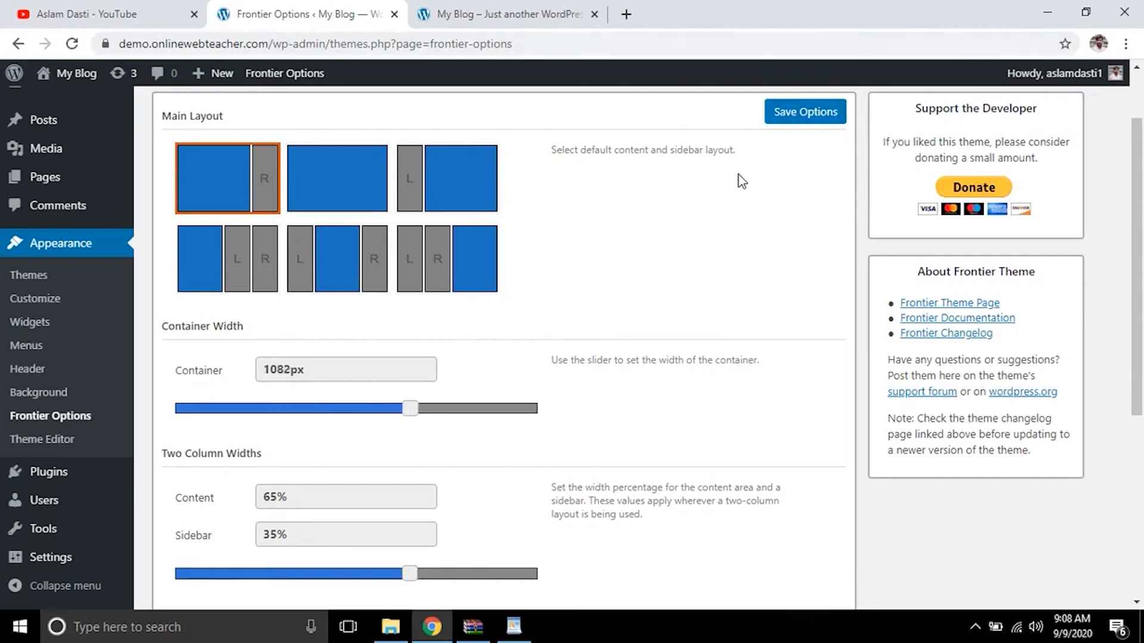
click(825, 116)
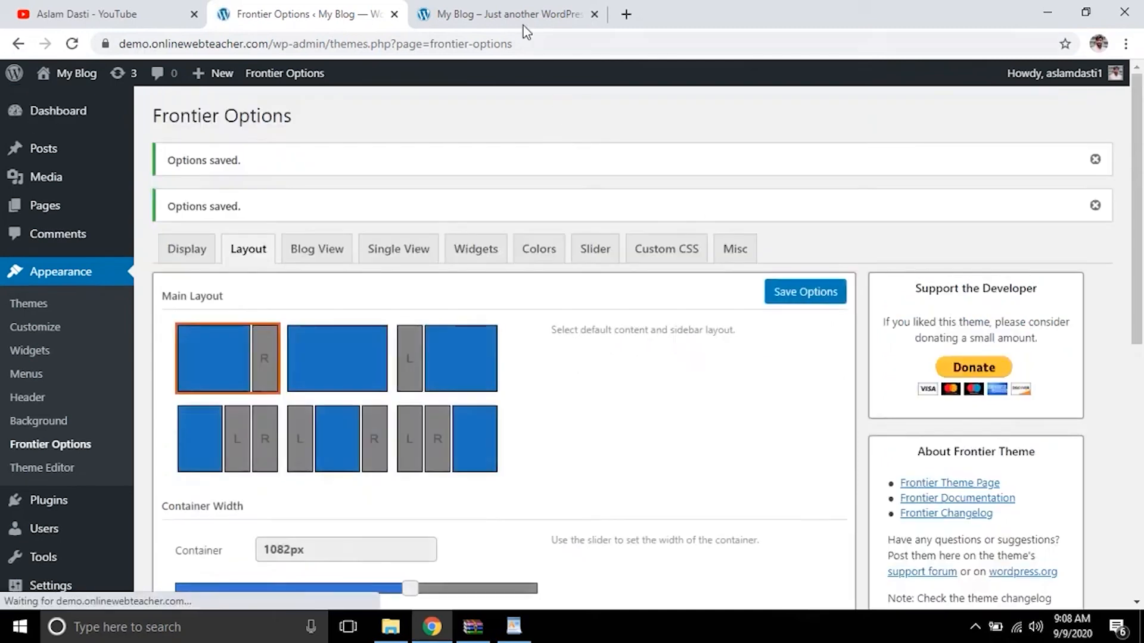
click(523, 23)
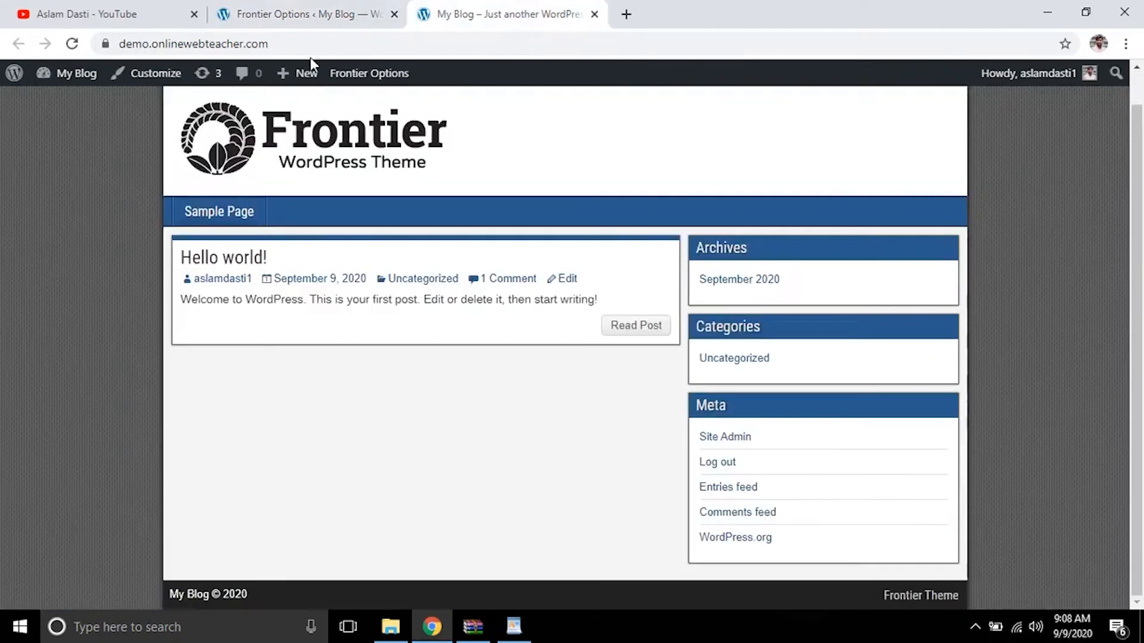
click(67, 45)
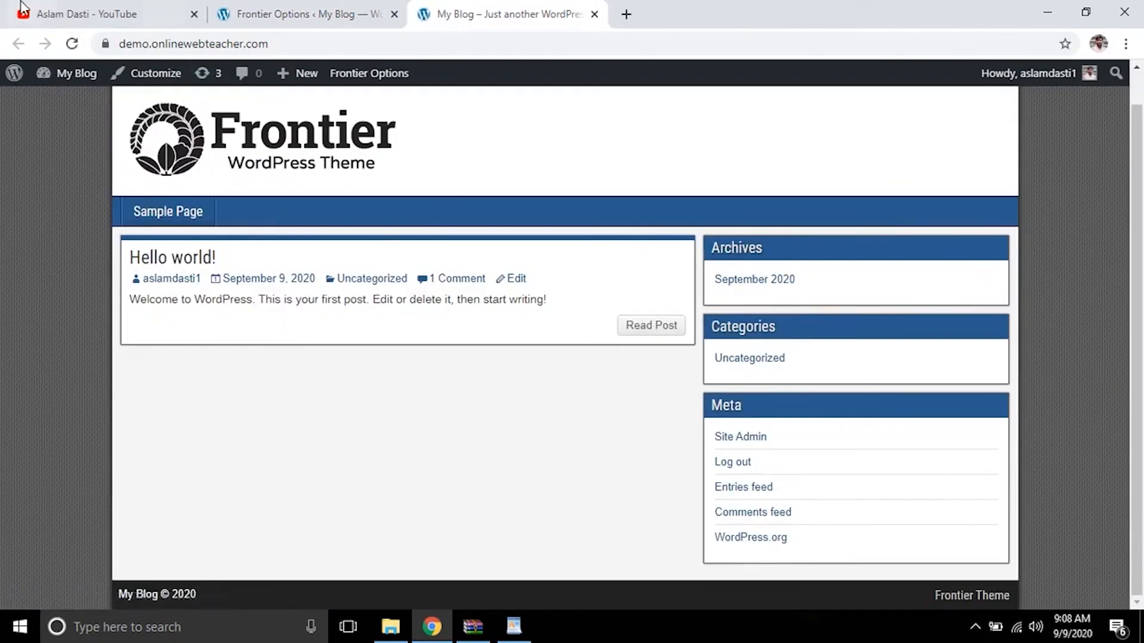
Step: Examine the two-column content and sidebar widths against the front page and review the three-column width settings
click(241, 15)
scroll(422, 441, down, 5)
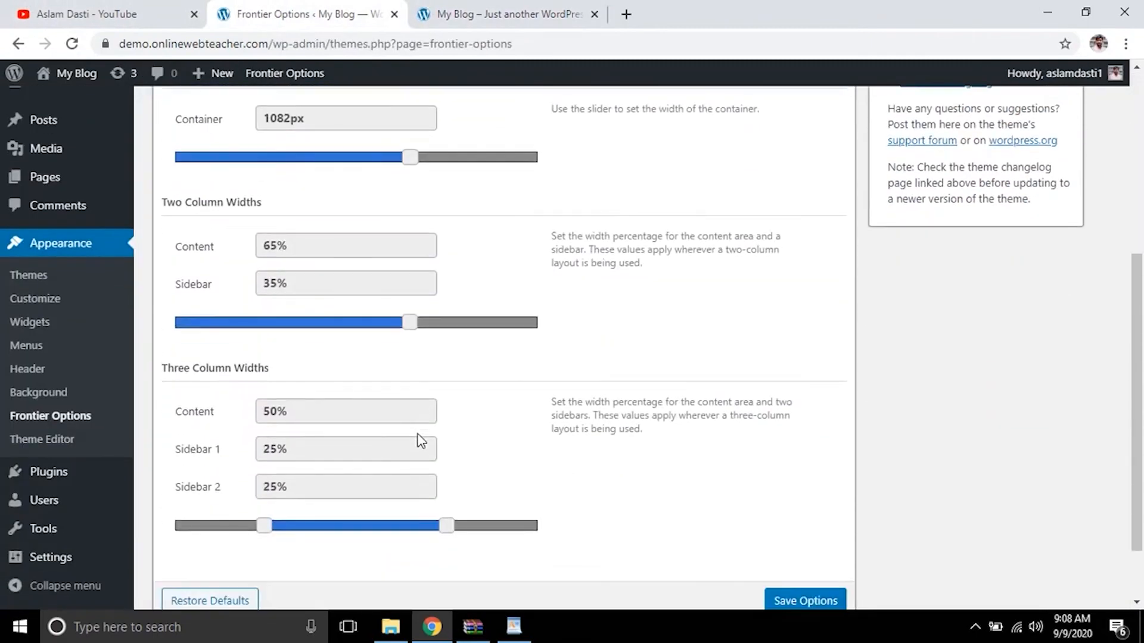
scroll(216, 293, down, 2)
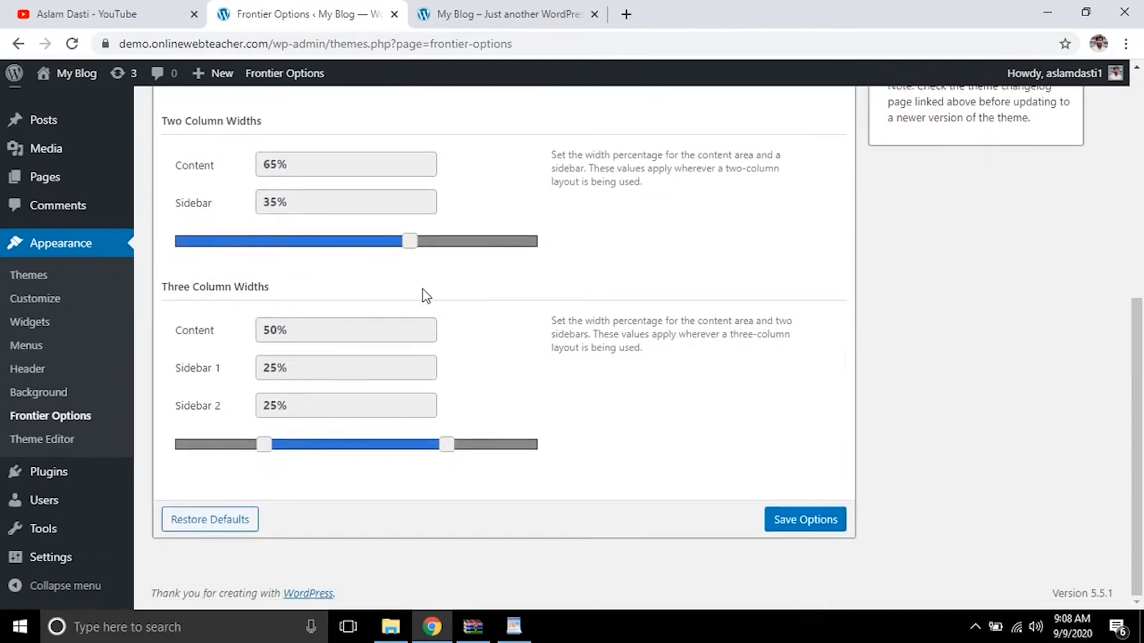
scroll(468, 270, up, 4)
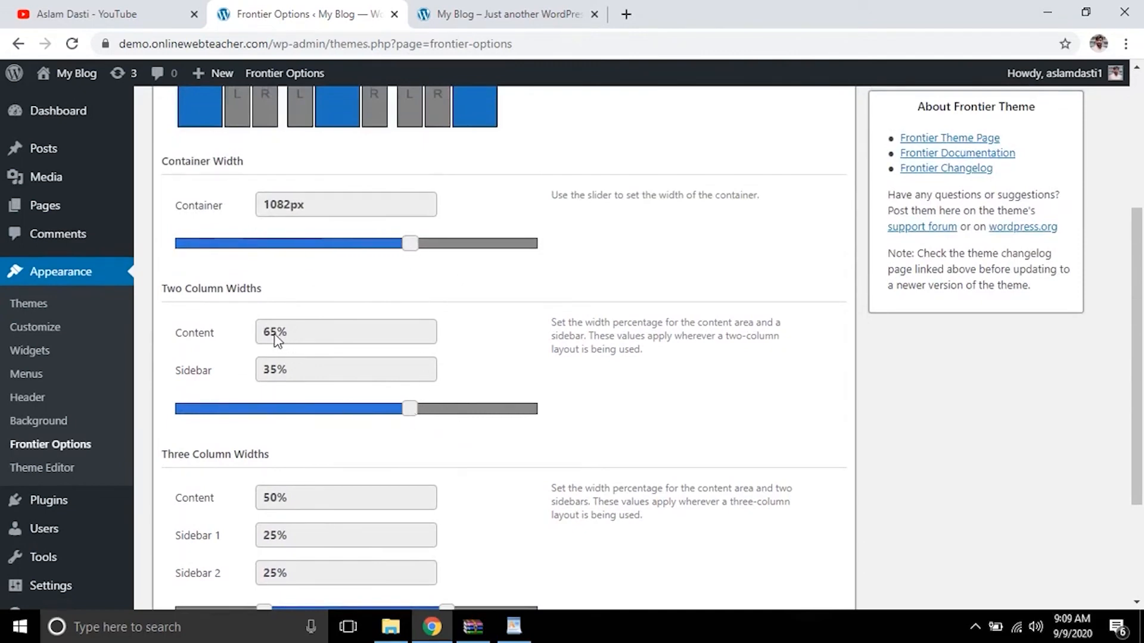
drag(271, 337, 294, 333)
click(470, 17)
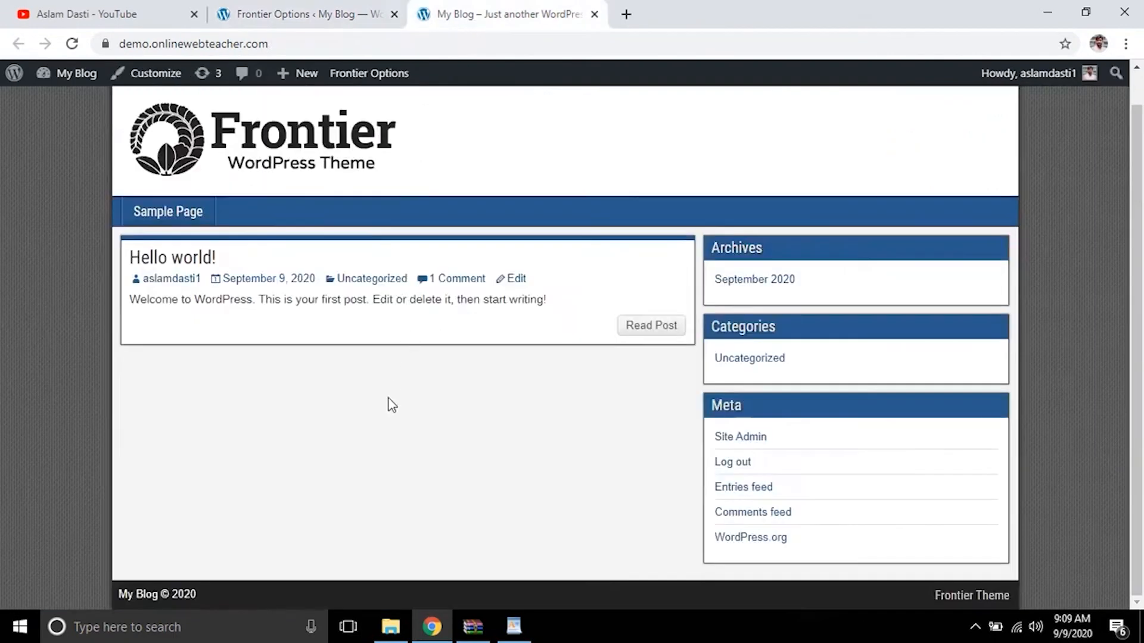
click(333, 14)
drag(265, 371, 314, 377)
click(545, 13)
key(ctrl+shift+Tab)
scroll(421, 332, down, 3)
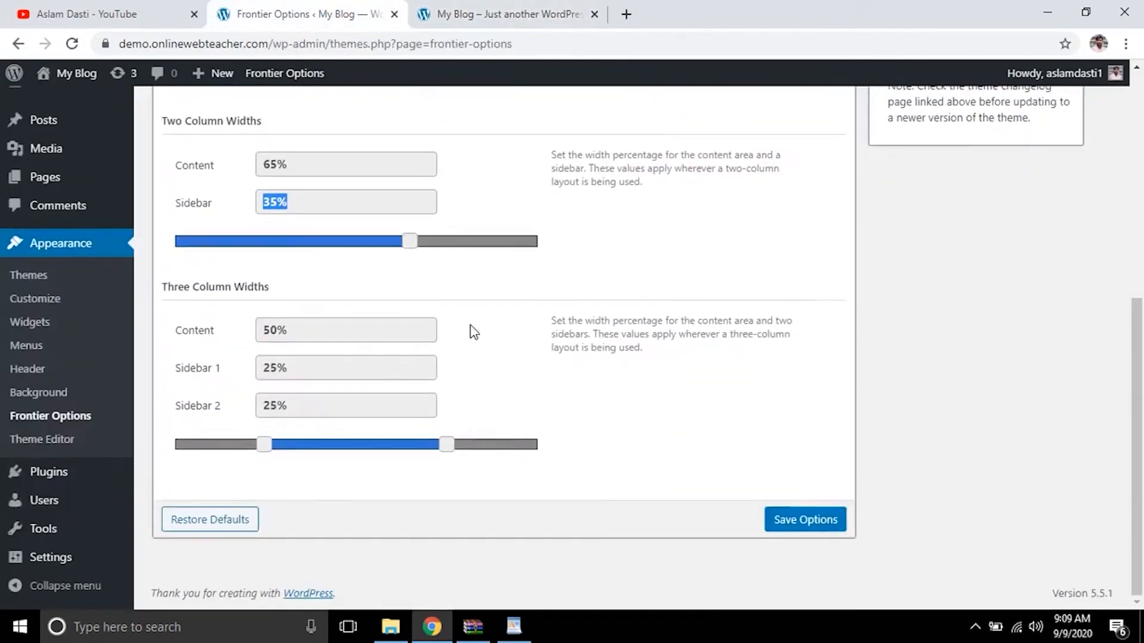
scroll(262, 271, up, 3)
scroll(277, 266, down, 3)
click(229, 519)
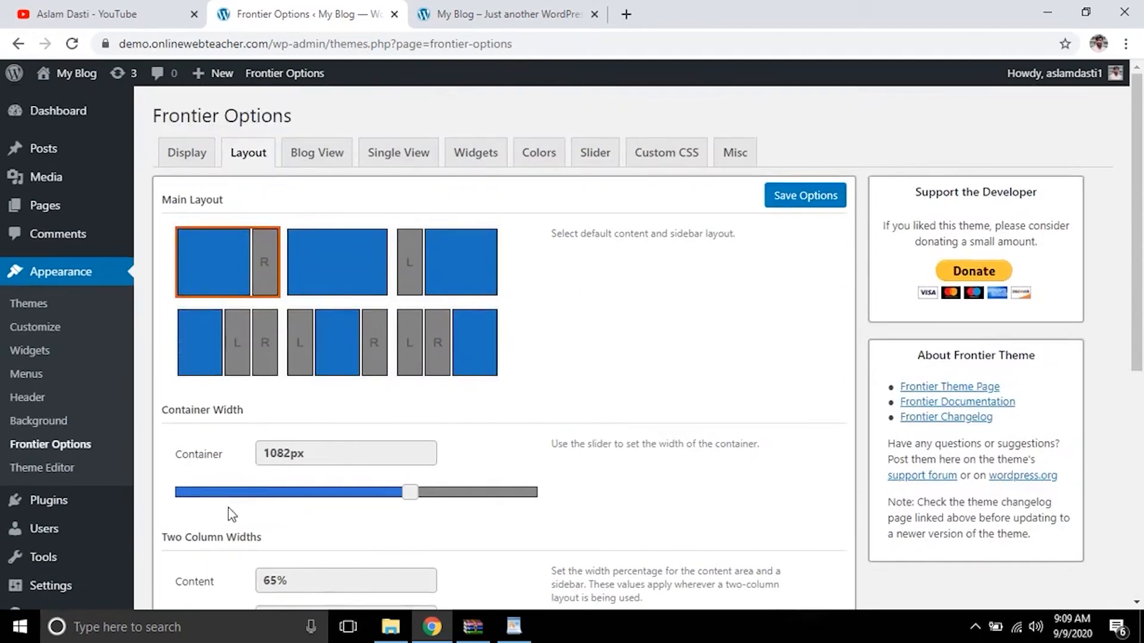
Step: Review the Blog View options for article display, article elements and post thumbnail shape
click(305, 156)
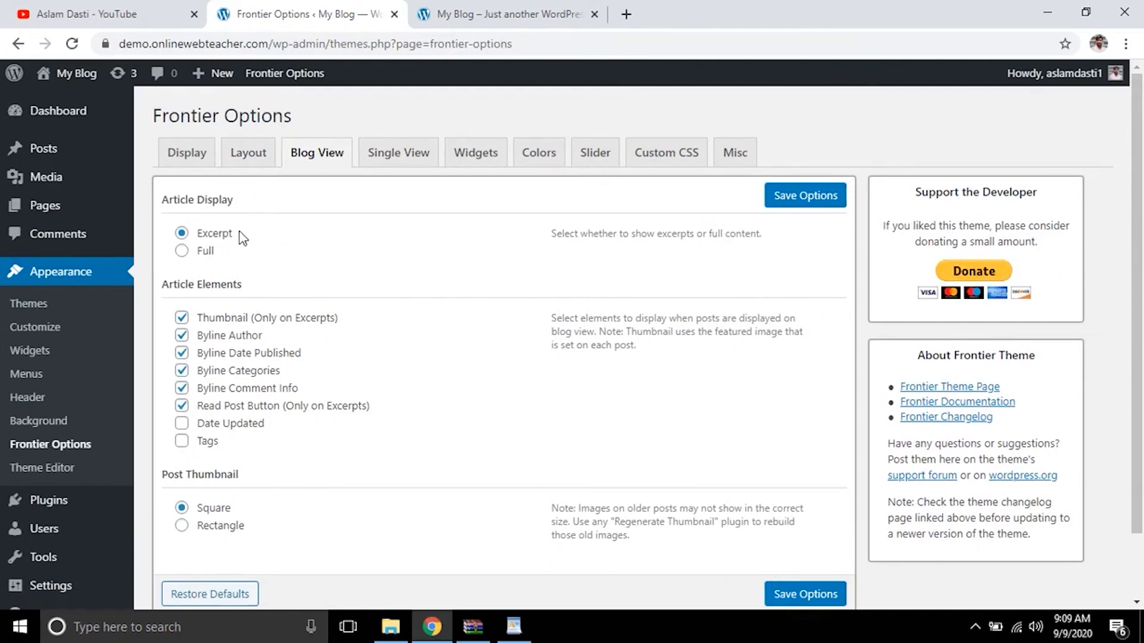
scroll(298, 322, down, 1)
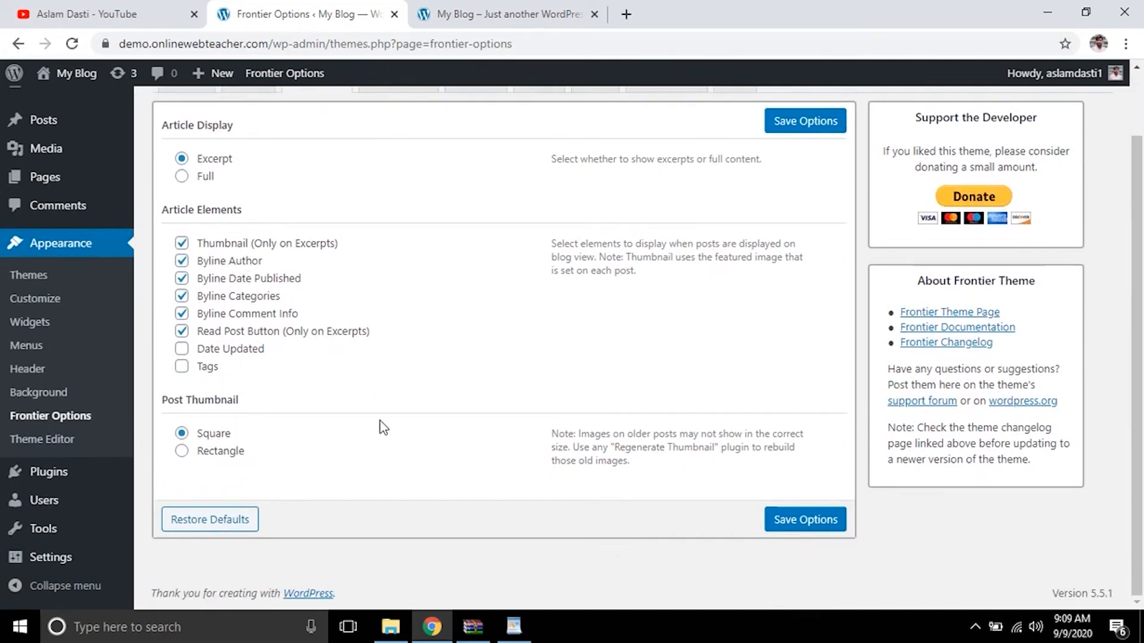
scroll(378, 420, up, 1)
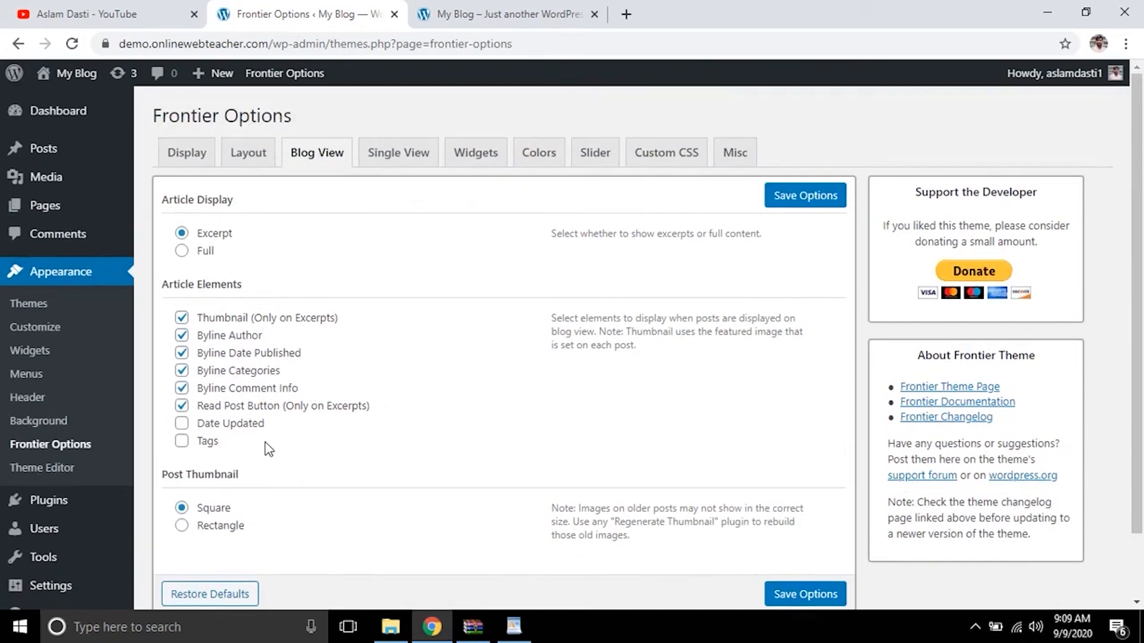
Step: Open the Single View options and compare their post elements with the published Hello world! post
click(405, 156)
click(516, 13)
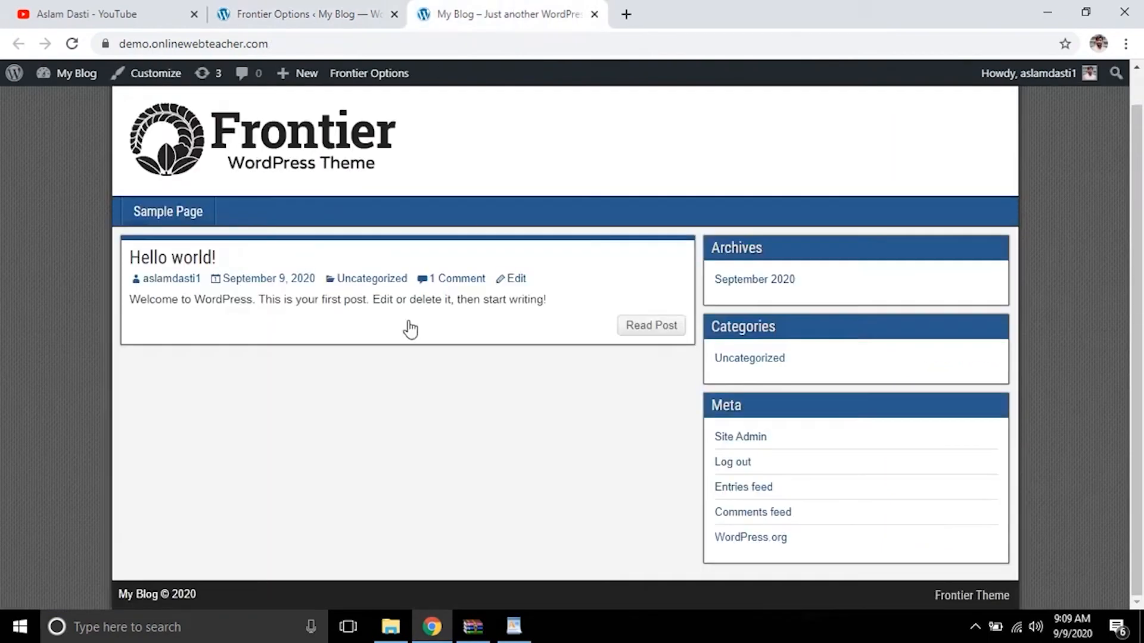
click(187, 258)
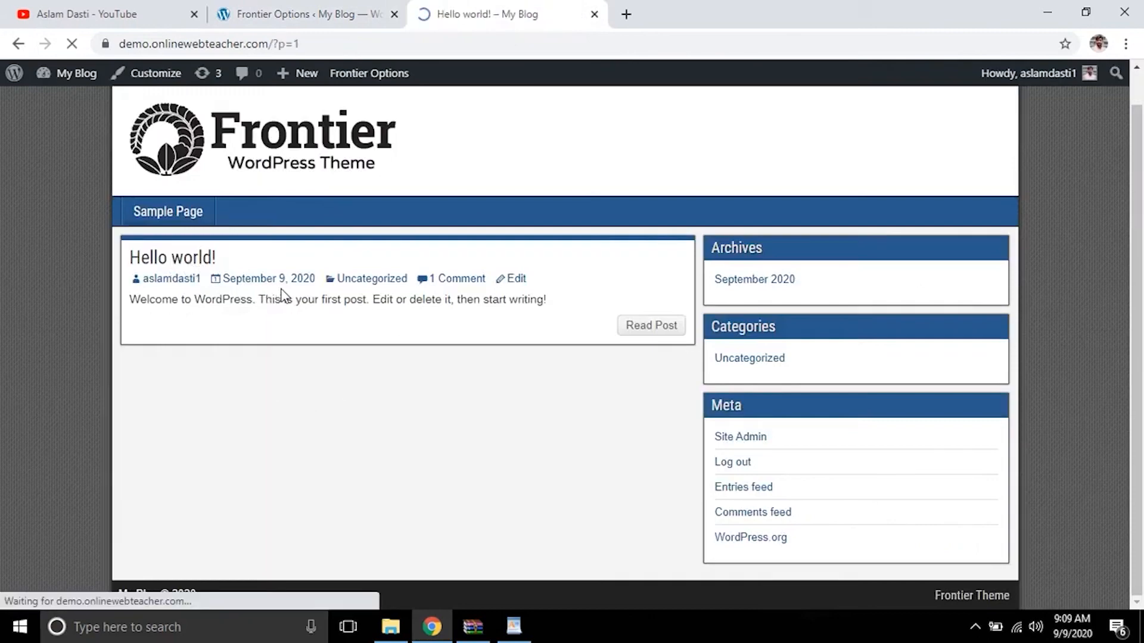
scroll(348, 334, down, 3)
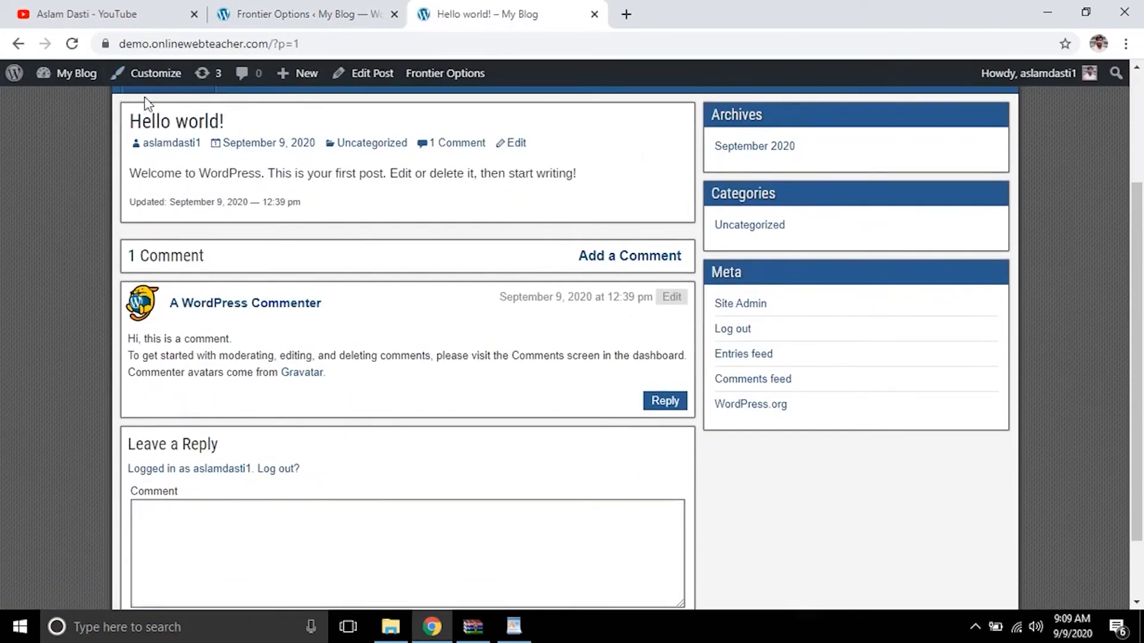
click(312, 9)
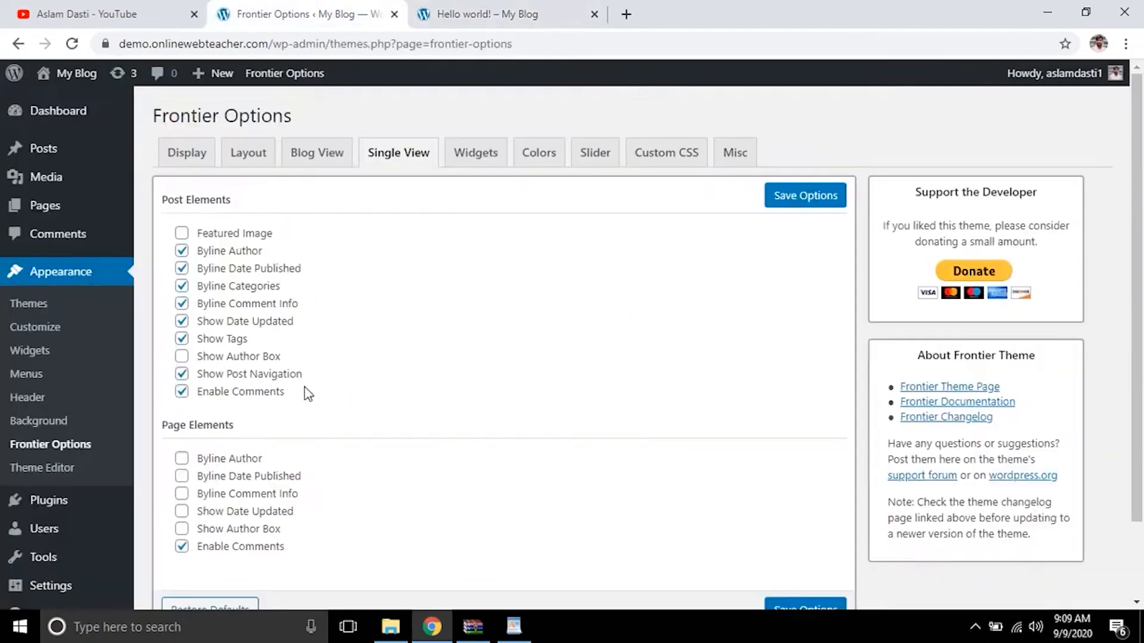
Step: Try switching Enable Comments and Show Author Box under Page Elements, setting both back to their original state
scroll(342, 384, down, 2)
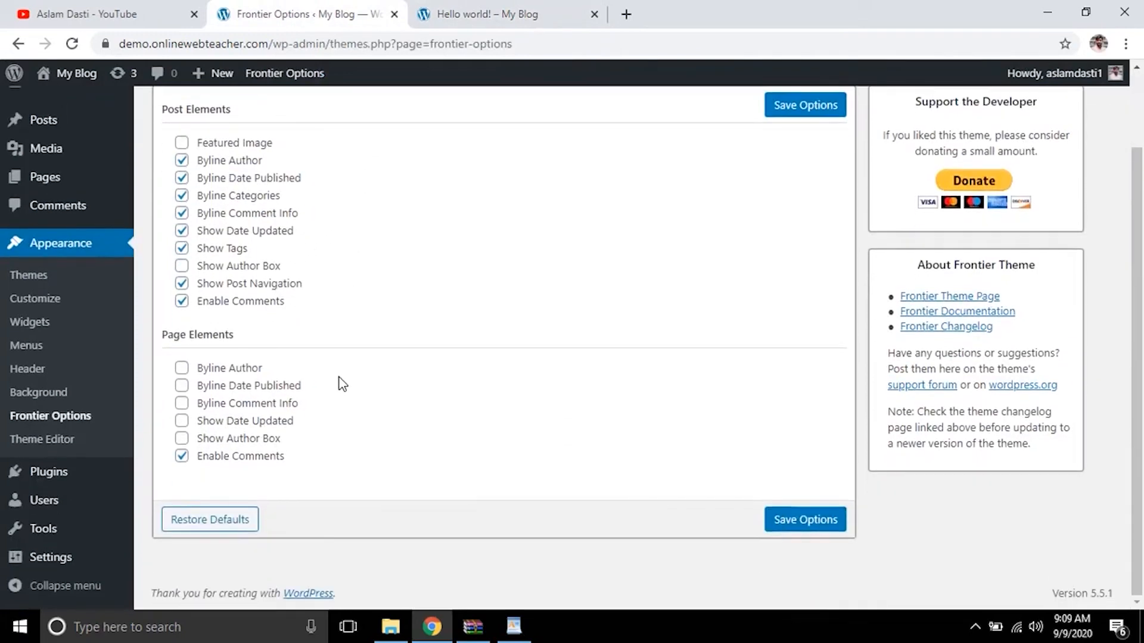
click(181, 455)
click(181, 441)
click(181, 454)
click(184, 442)
Step: Enable Show Author Box under Post Elements, leave Featured Image off, and save the theme options
scroll(224, 446, up, 1)
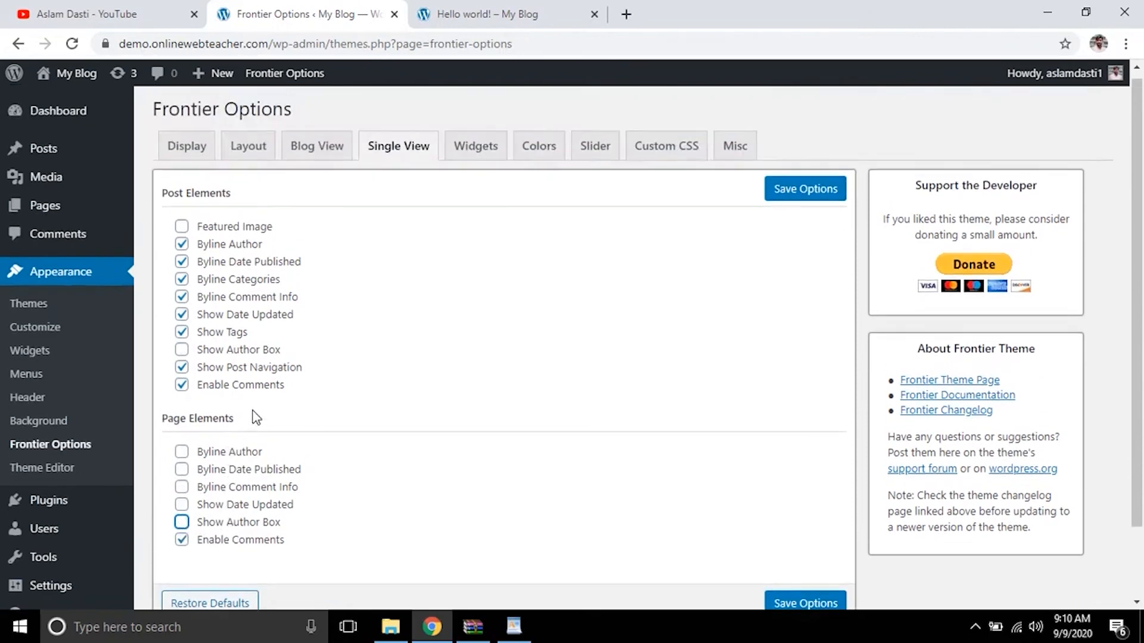
click(182, 351)
click(183, 228)
click(182, 230)
click(794, 191)
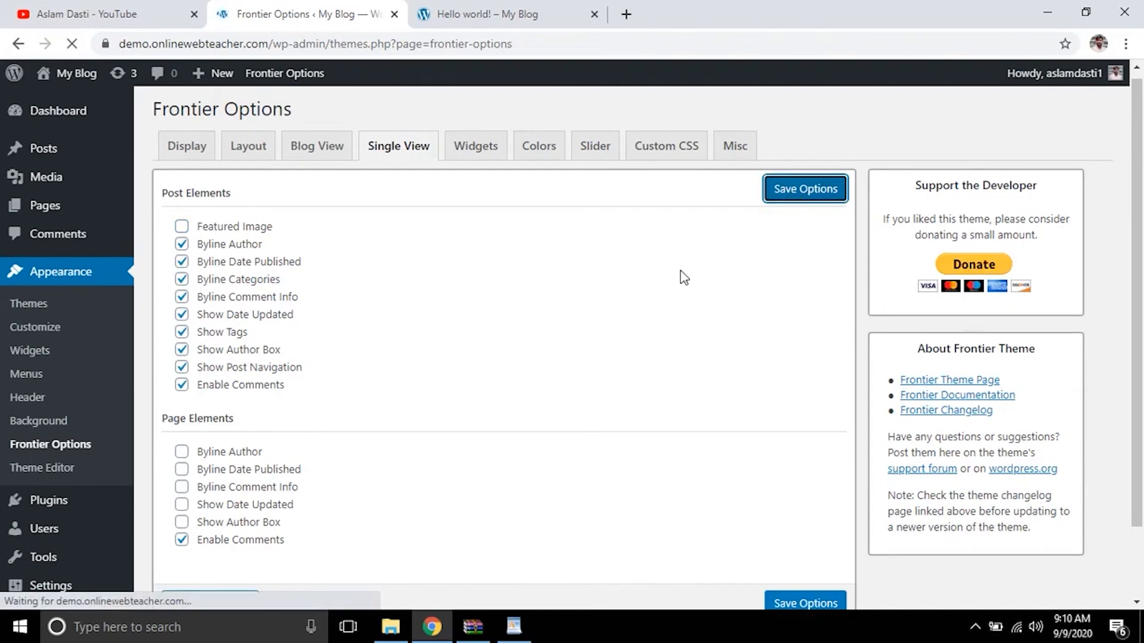
Step: Review the theme's Widgets and Colors options, comparing the color settings with the published Hello world! post
click(476, 205)
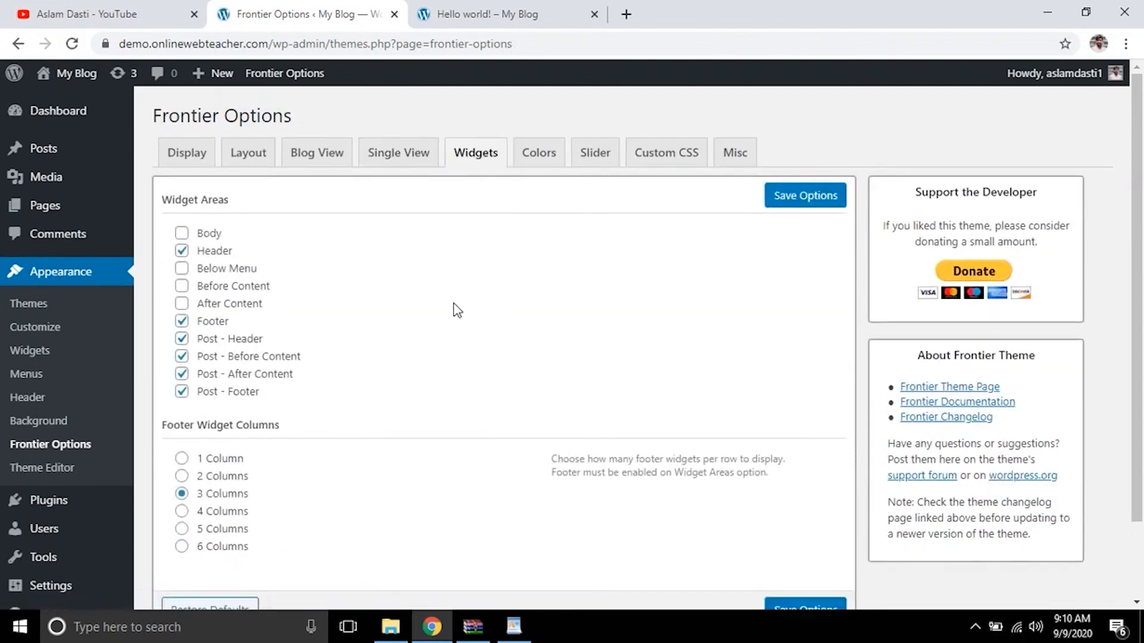
scroll(456, 310, down, 2)
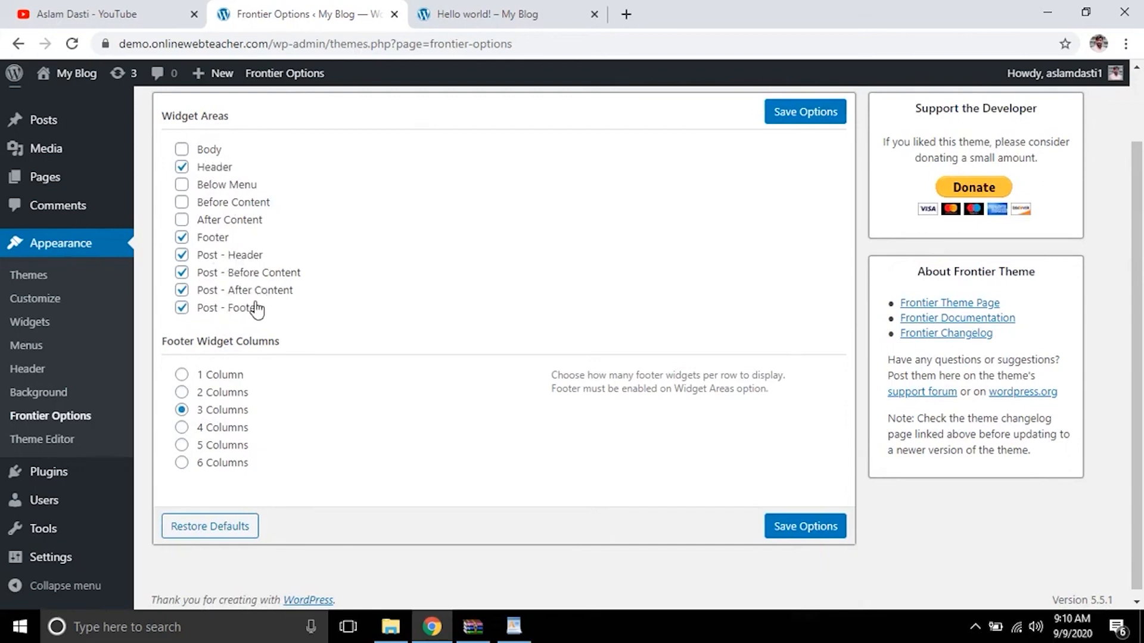
scroll(280, 320, up, 2)
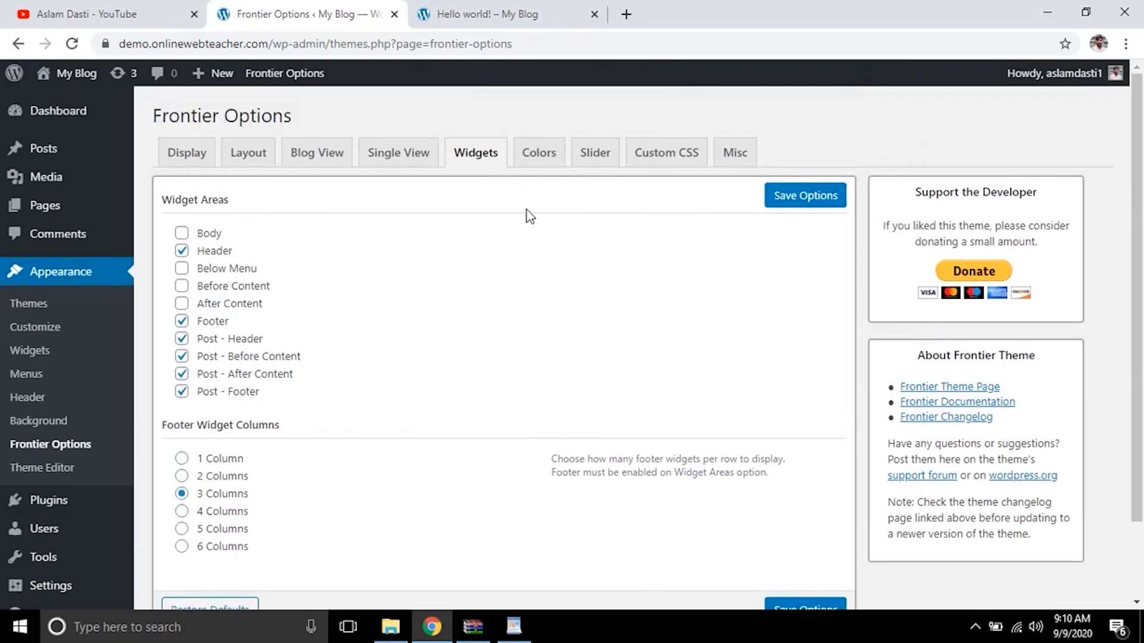
click(545, 153)
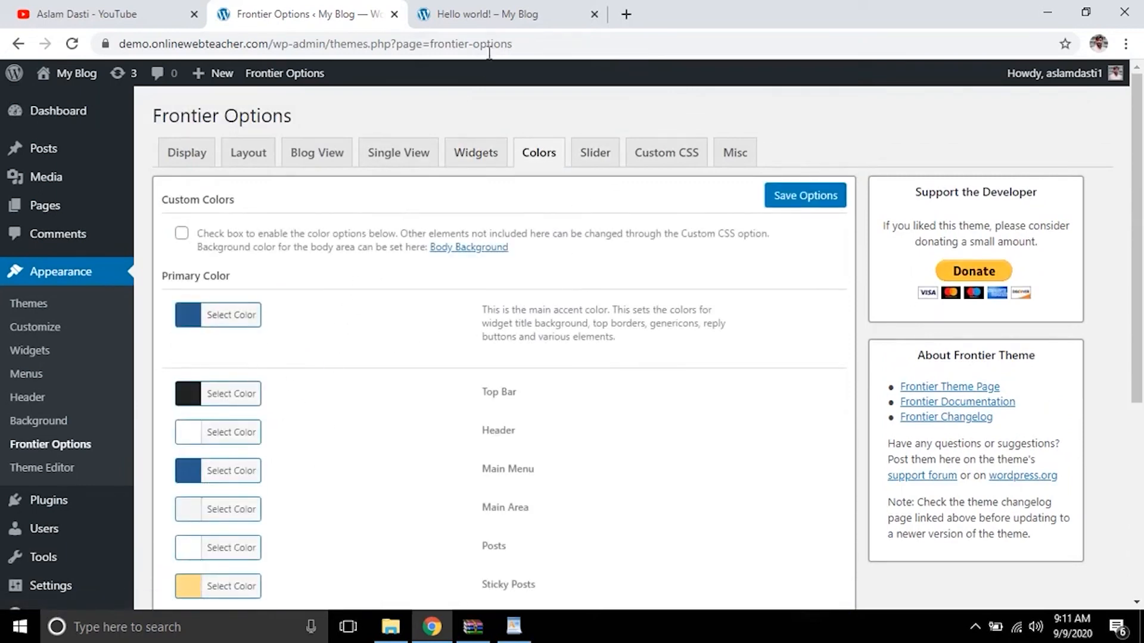
click(506, 15)
scroll(487, 268, up, 1)
scroll(487, 268, up, 3)
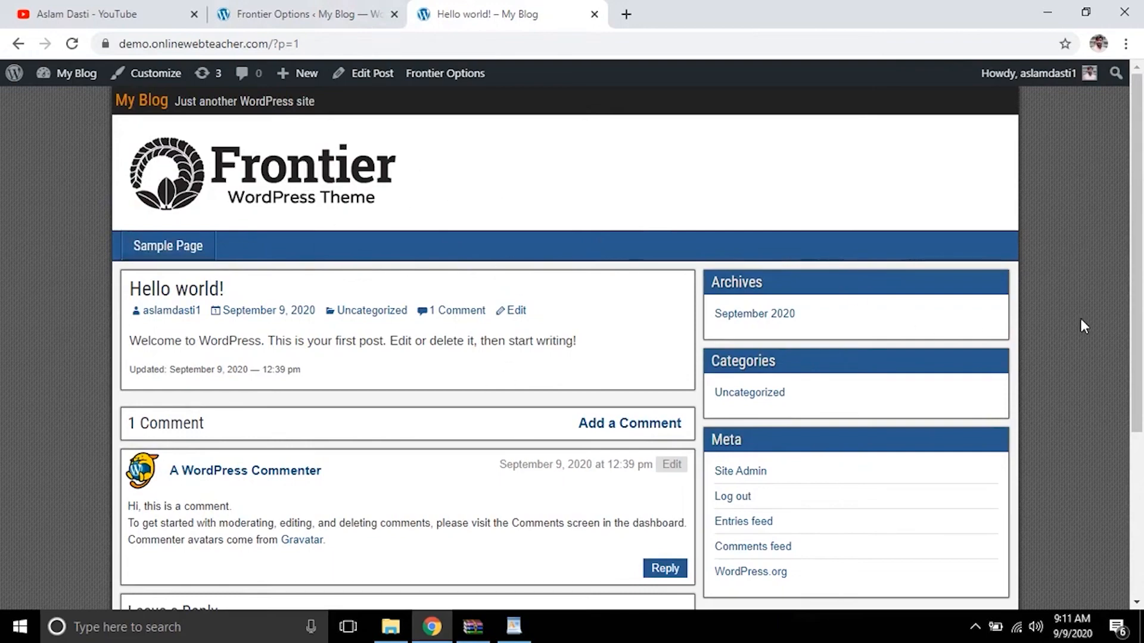
click(298, 13)
scroll(221, 344, down, 3)
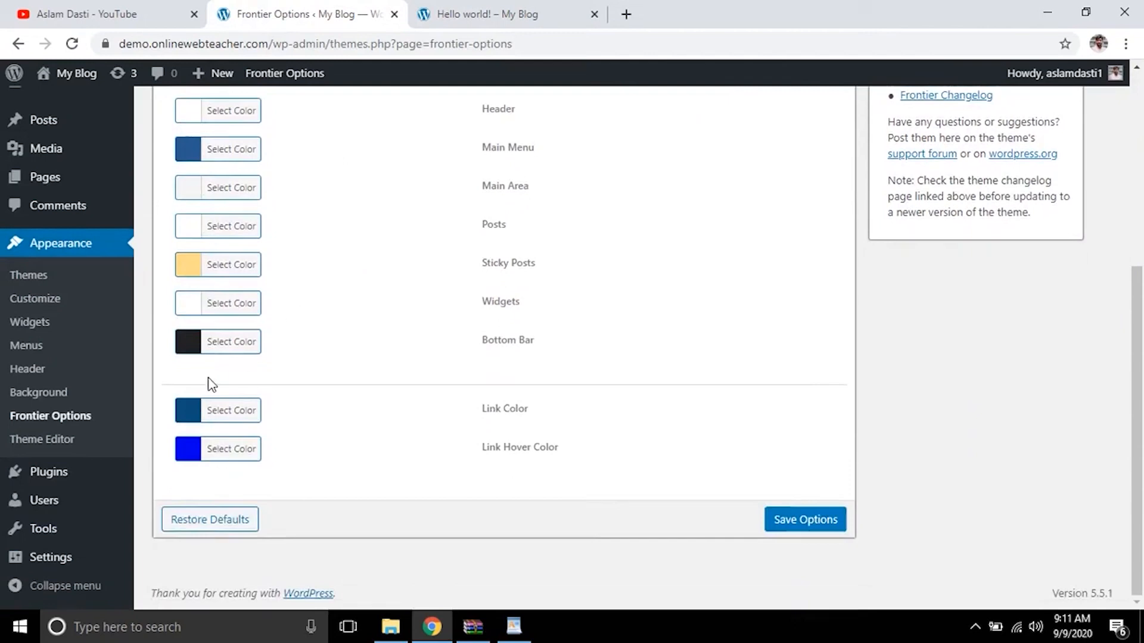
scroll(409, 399, up, 5)
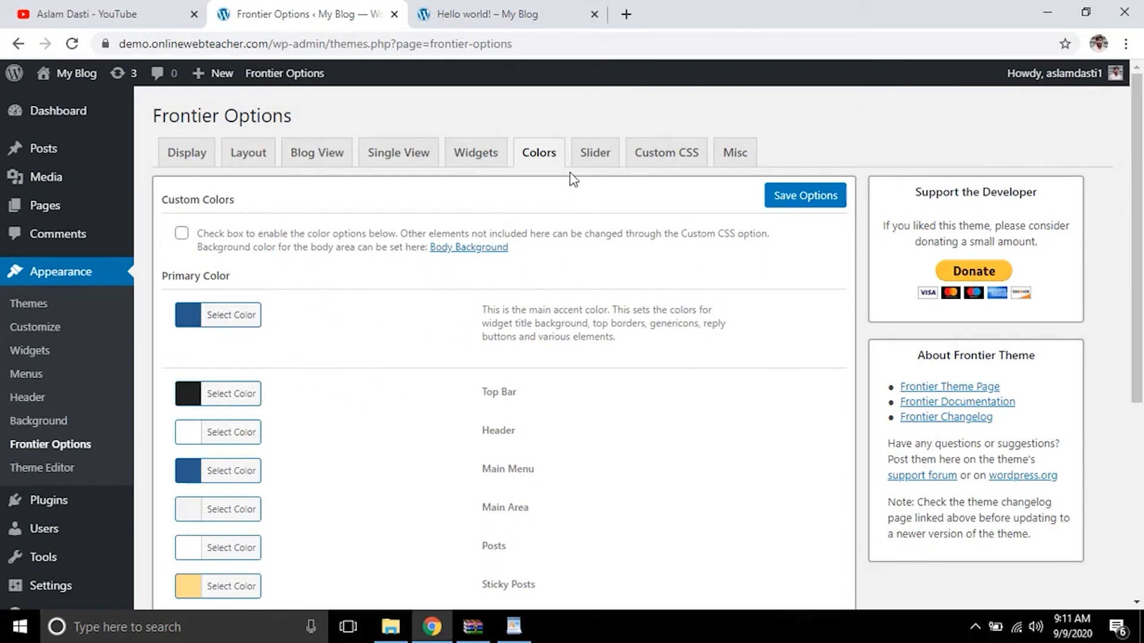
Step: Activate the slider in the theme's Slider options with the site's home page open for comparison, and save the options
click(593, 154)
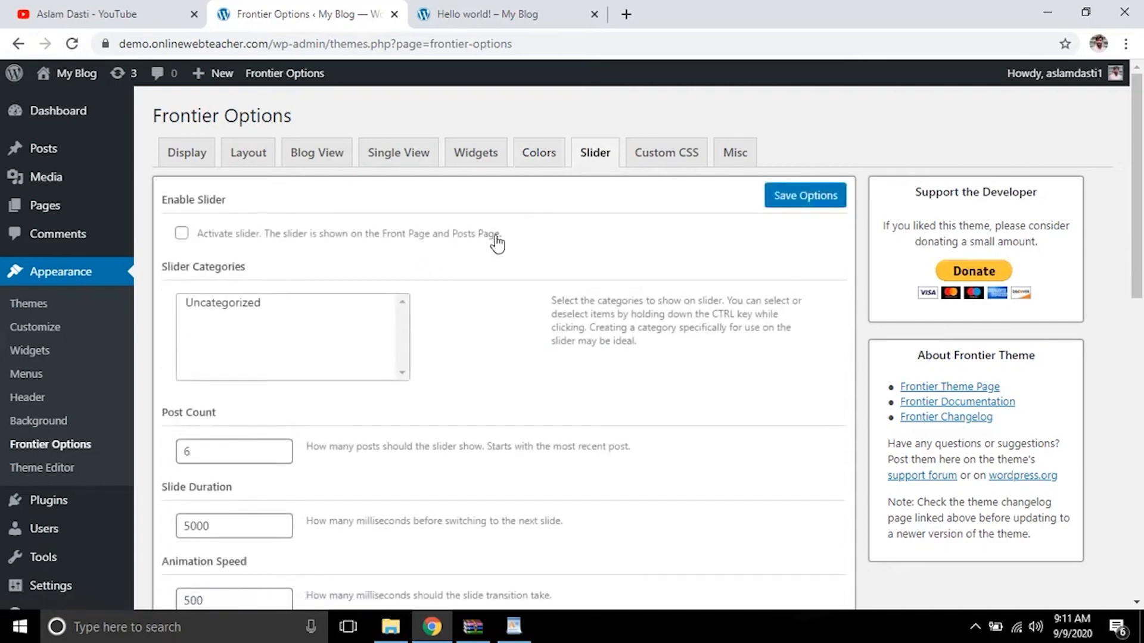
click(488, 14)
click(246, 177)
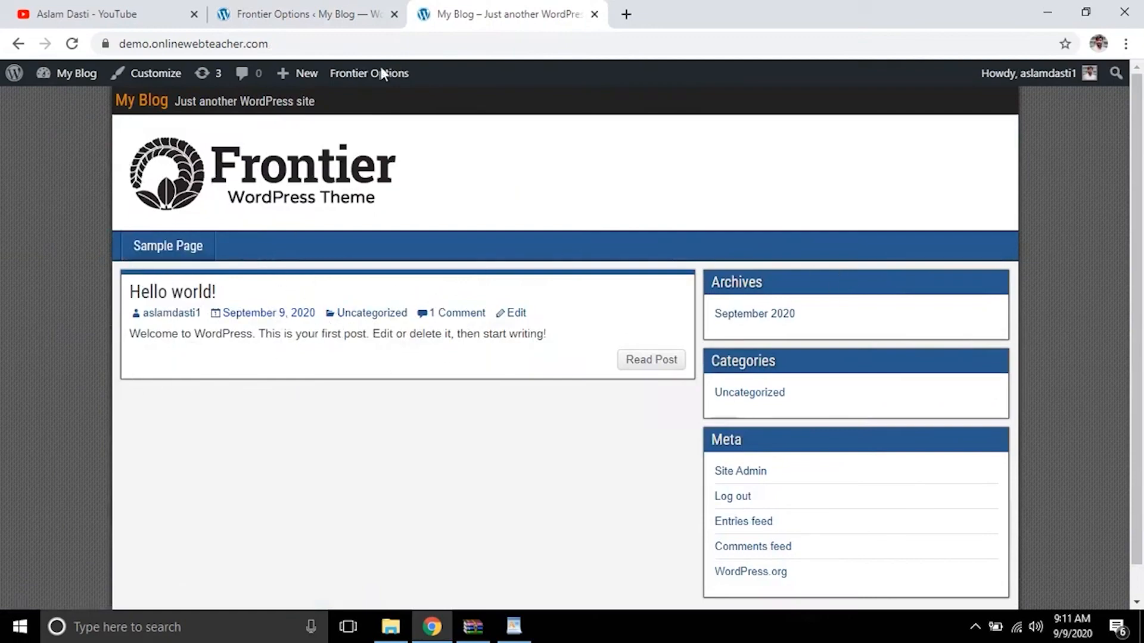
click(330, 8)
click(517, 9)
click(354, 12)
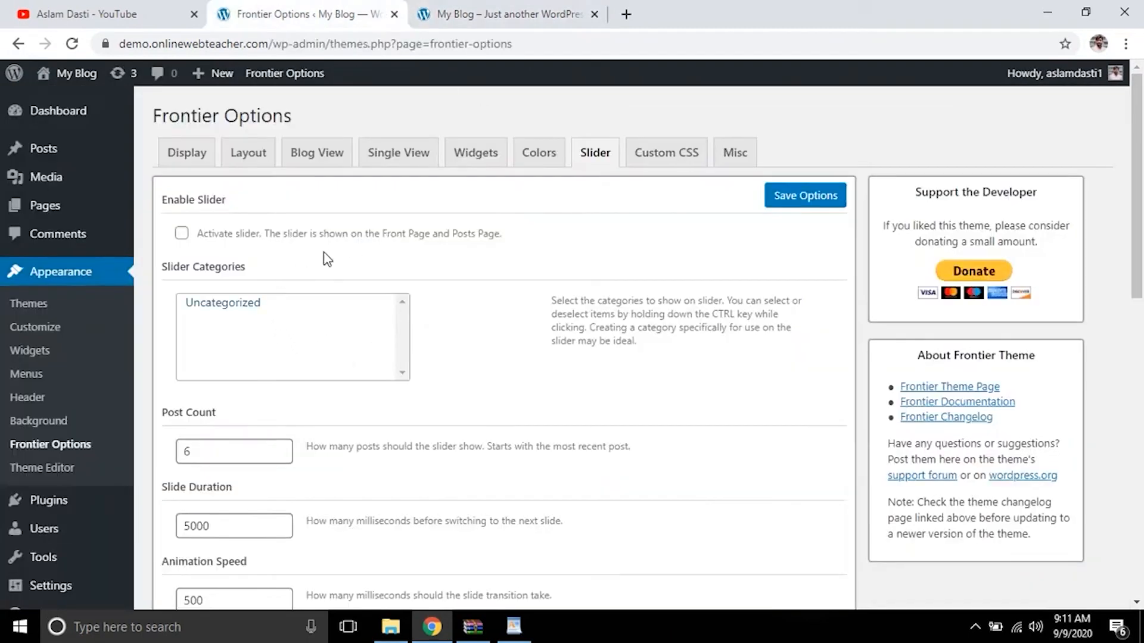
click(181, 233)
click(803, 202)
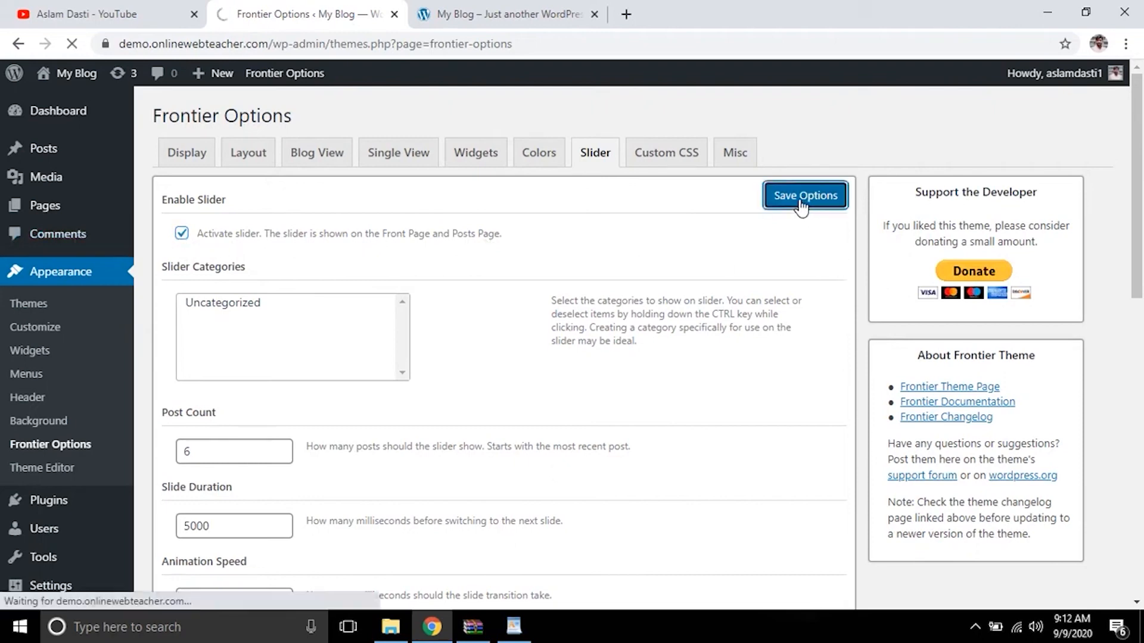
Step: Reload the site's home page and view the slider above the posts
click(527, 12)
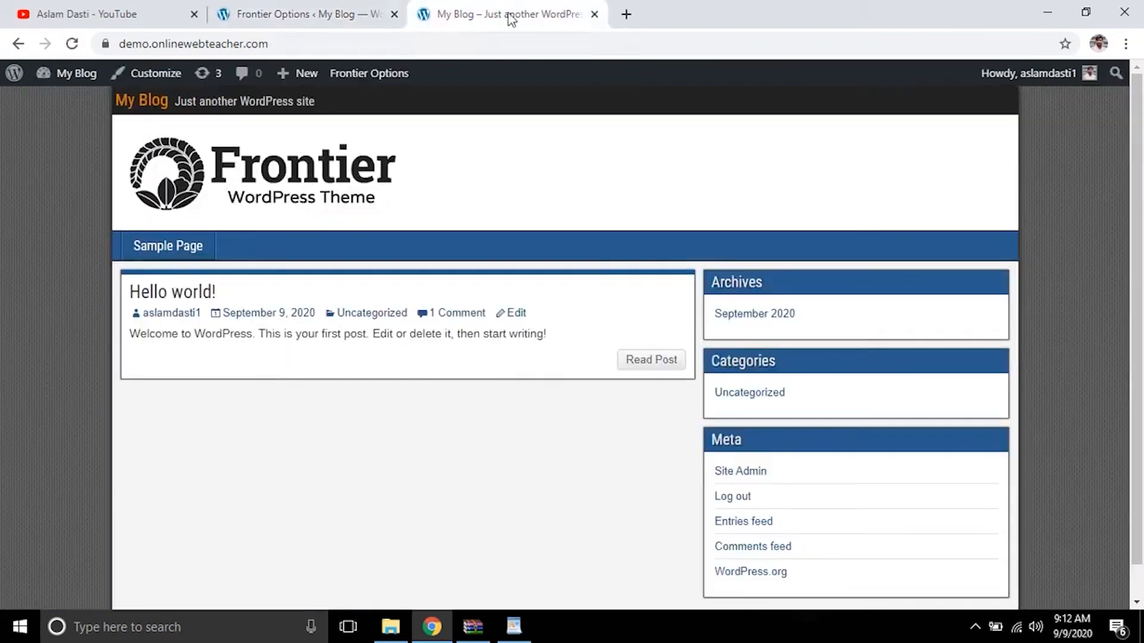
click(198, 182)
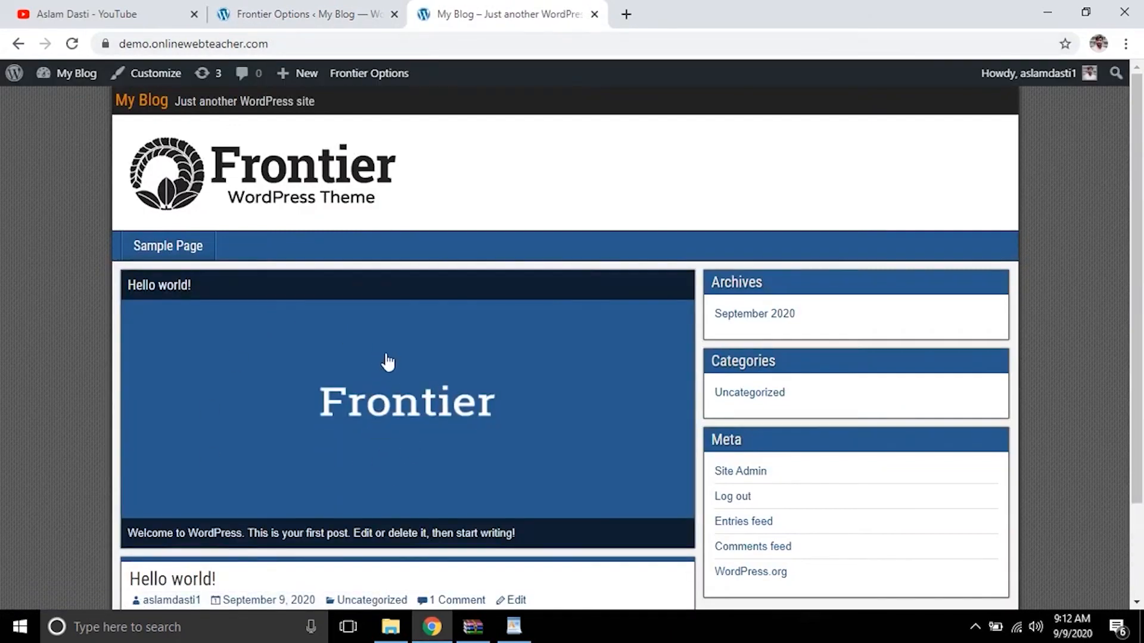
scroll(387, 361, down, 2)
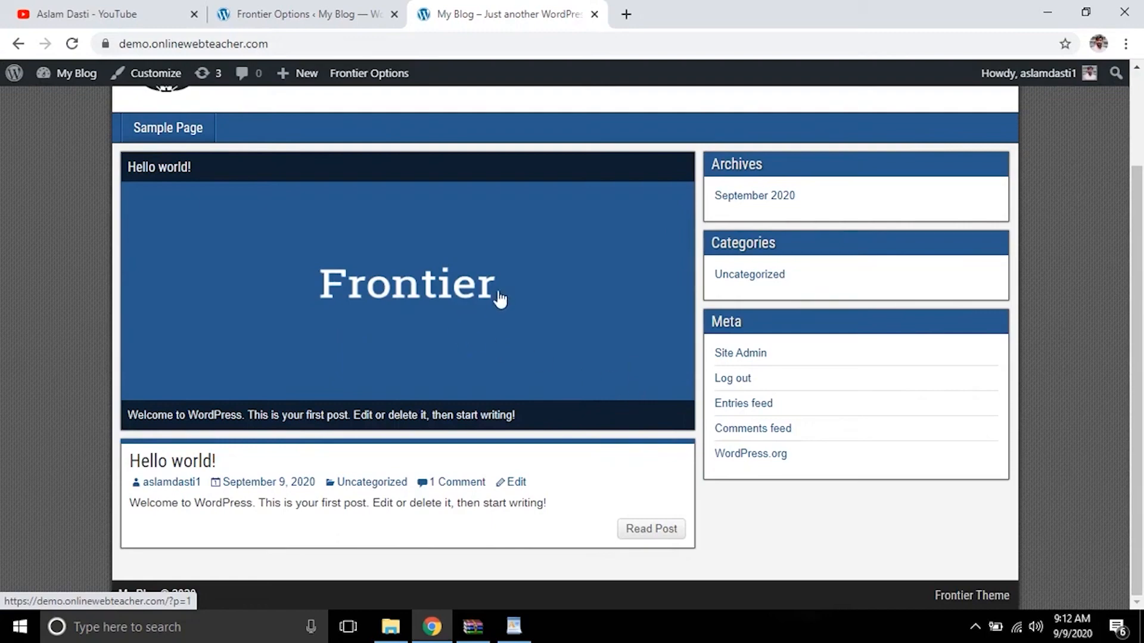
Step: Review the remaining Slider options, including post count, slide duration, position, height, image style and default slider image
click(352, 13)
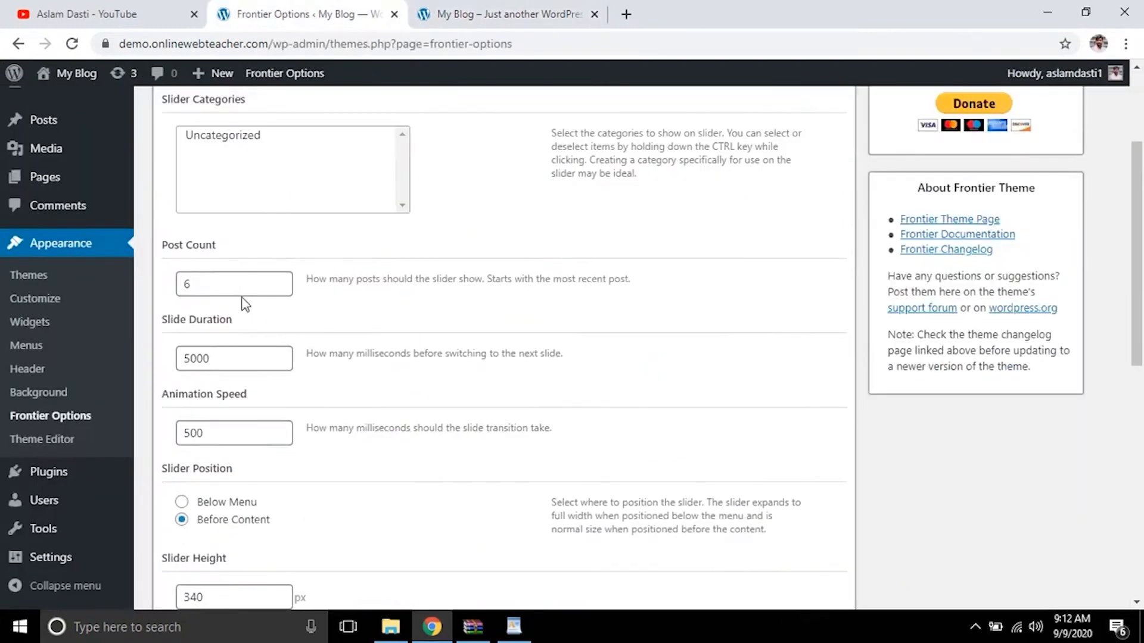
scroll(244, 304, down, 1)
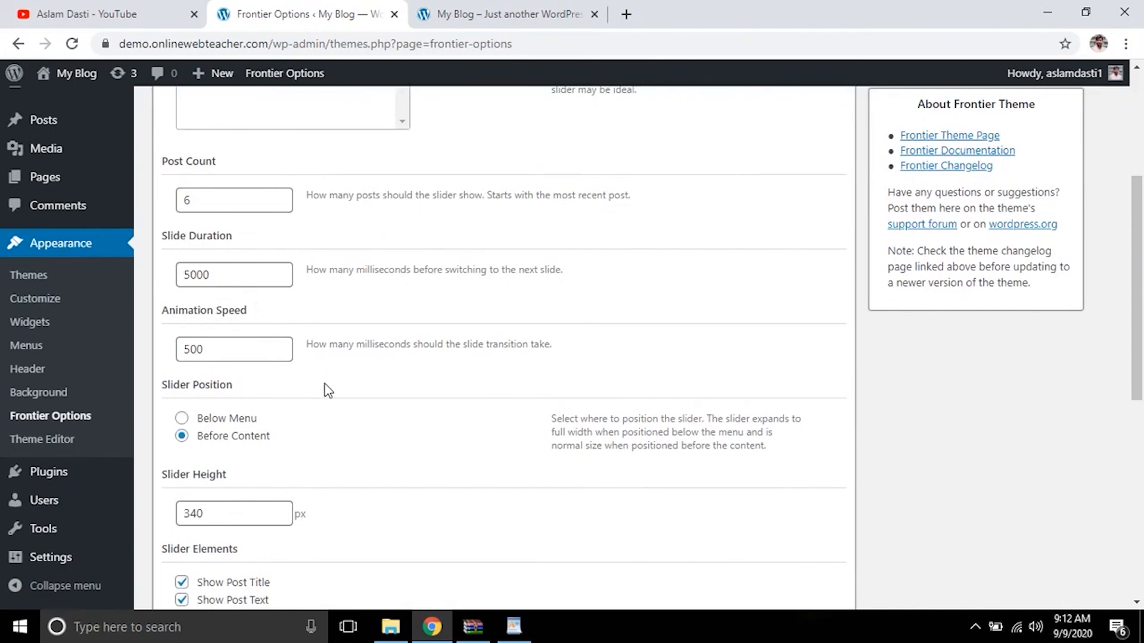
scroll(325, 391, down, 2)
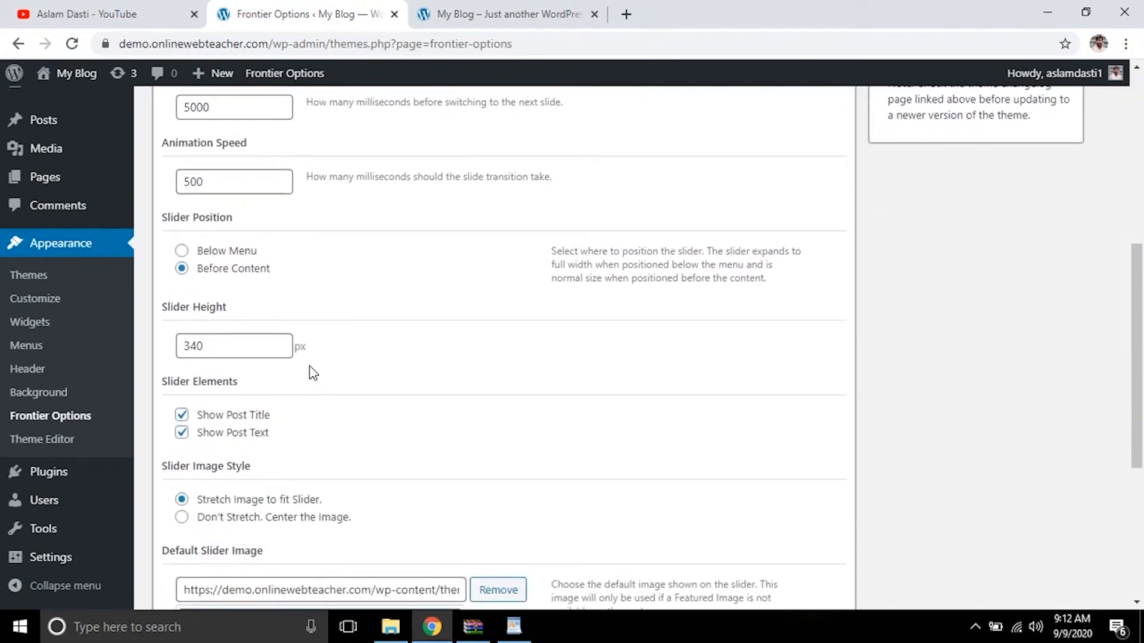
scroll(337, 368, down, 2)
scroll(463, 279, up, 7)
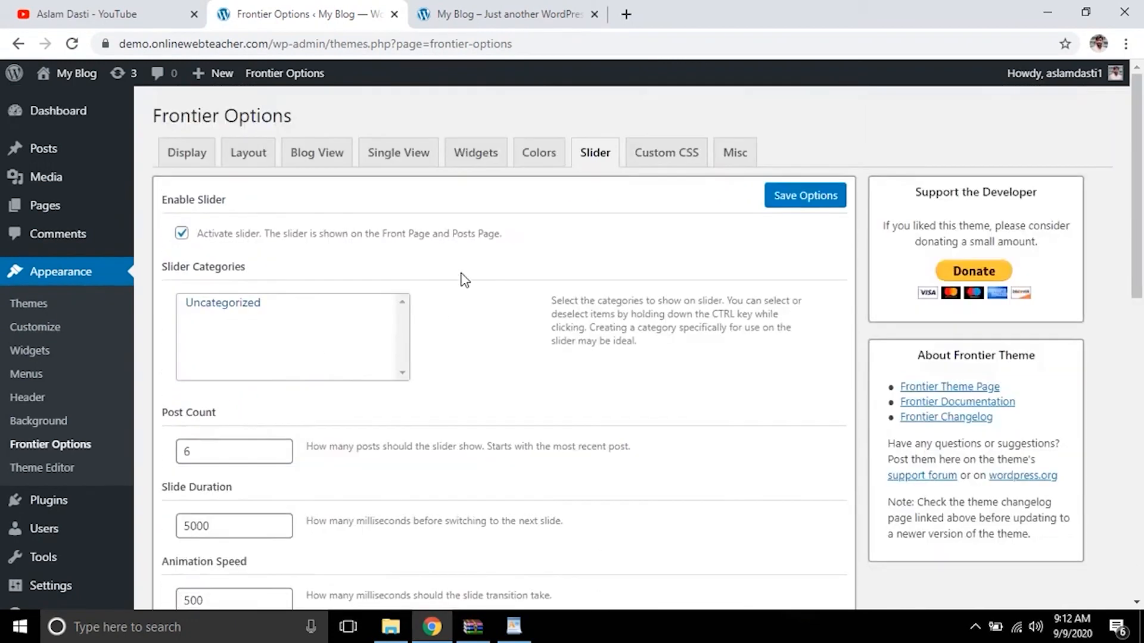
scroll(319, 212, down, 4)
scroll(283, 300, down, 5)
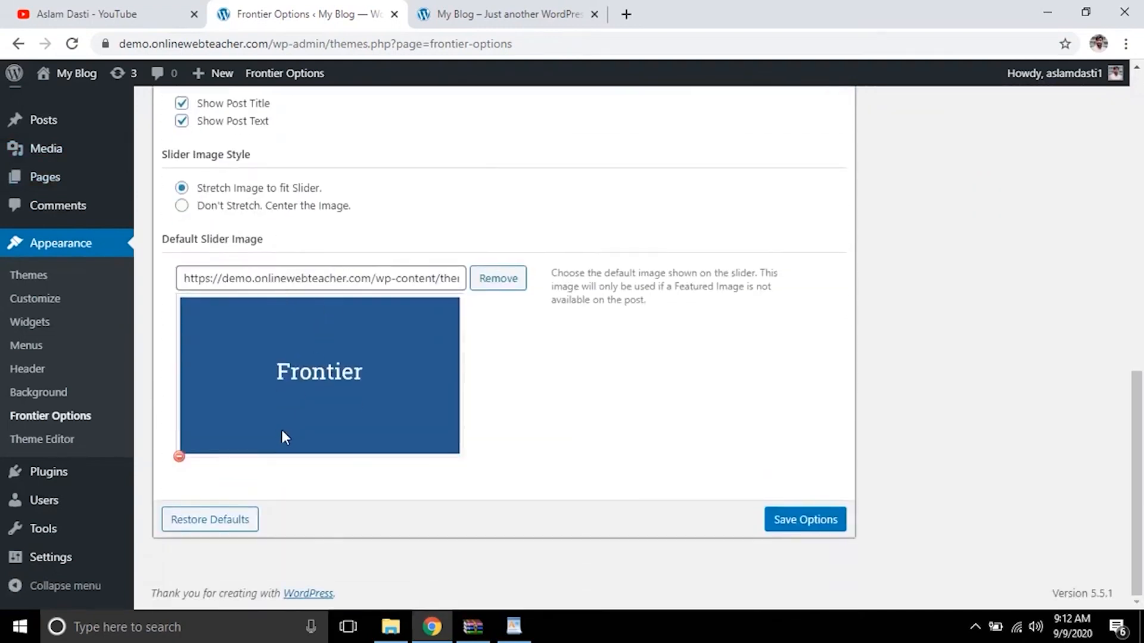
scroll(311, 369, up, 10)
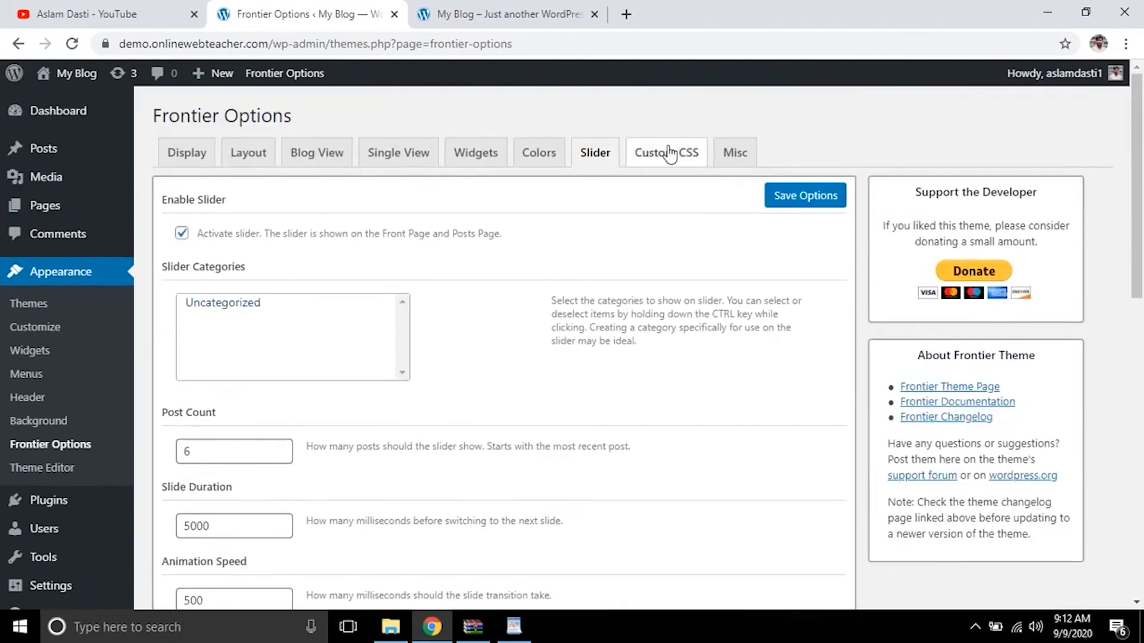
Step: Review the theme's Custom CSS and Misc options without changing them
click(661, 154)
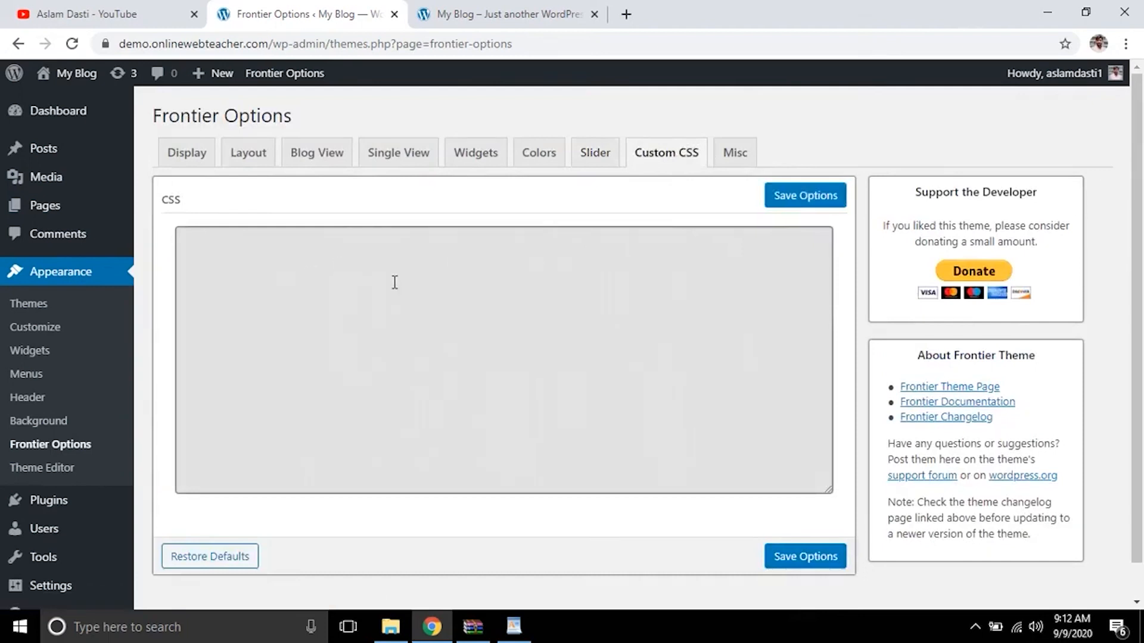
click(732, 156)
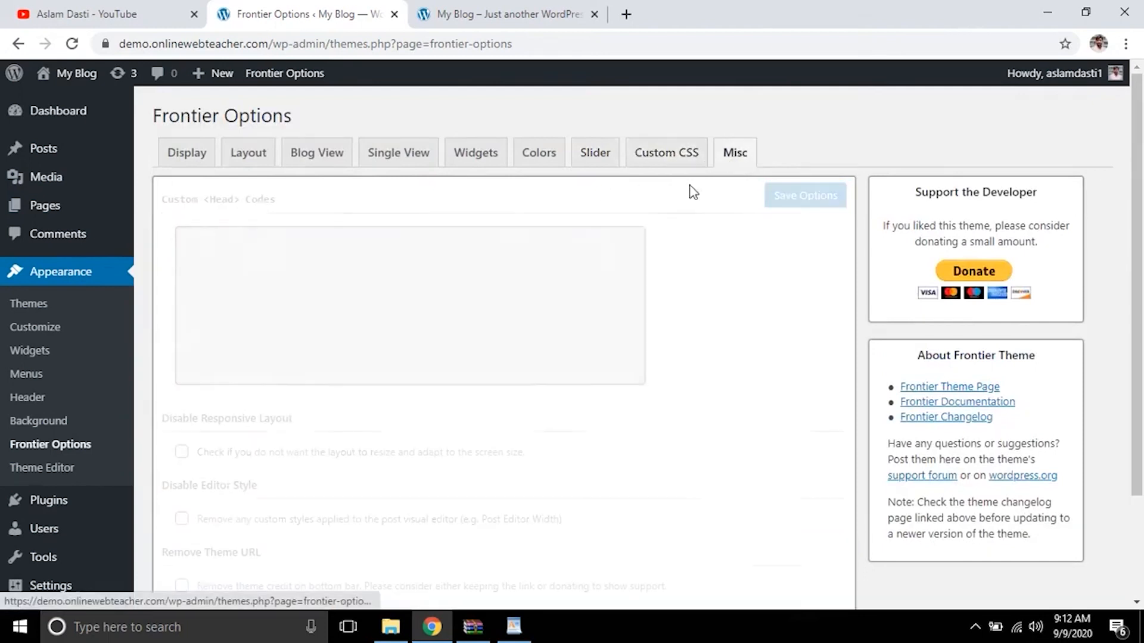
scroll(299, 258, down, 3)
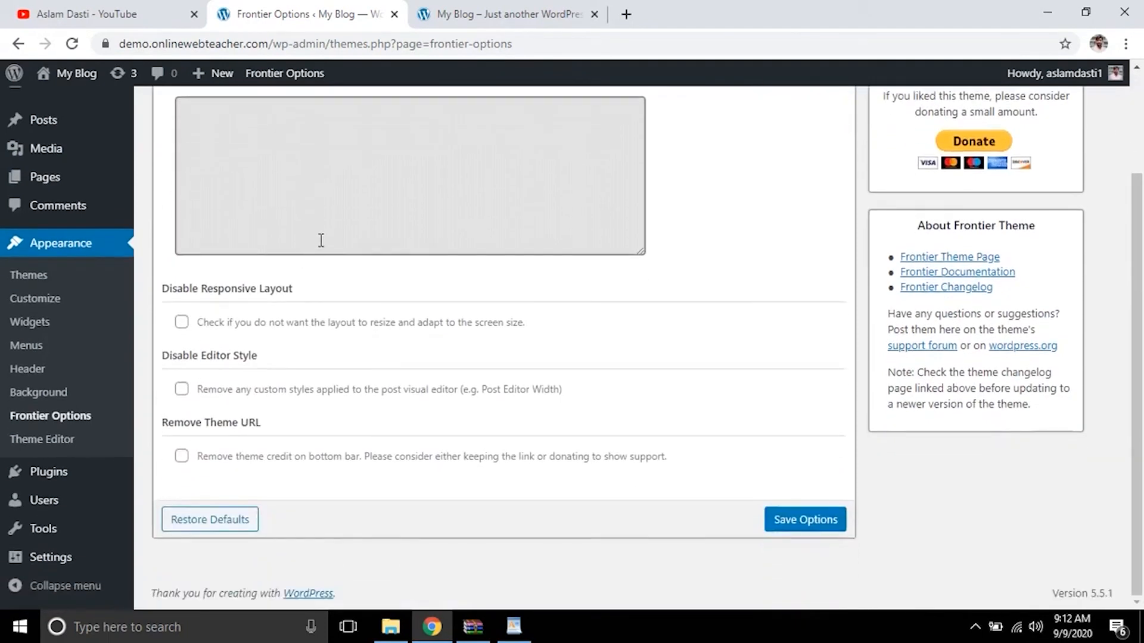
scroll(338, 228, up, 3)
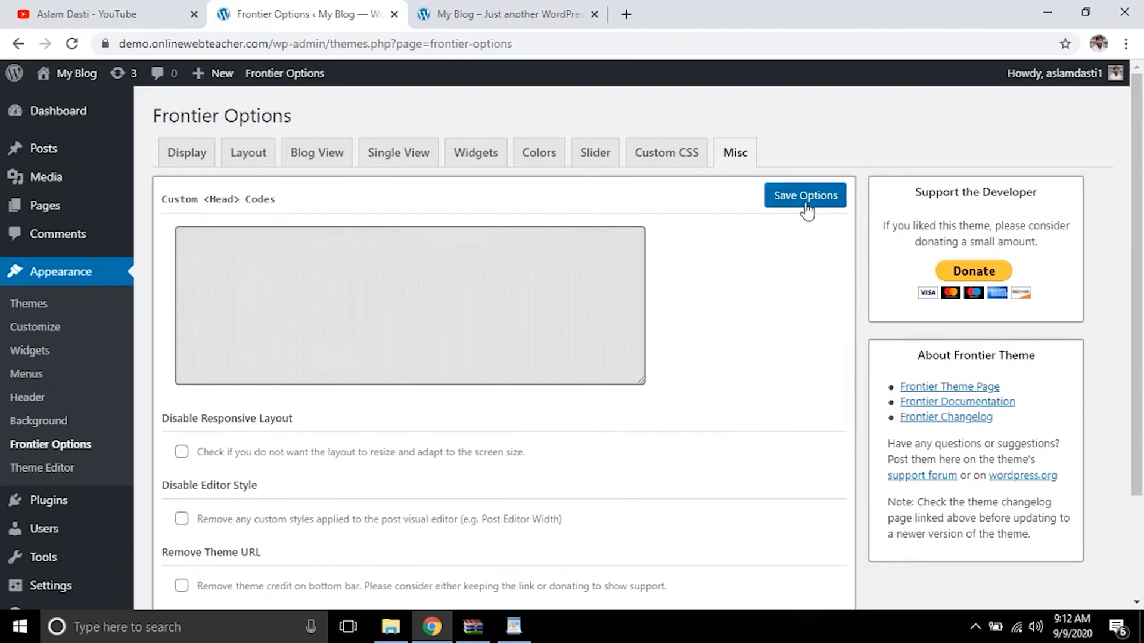
Step: Look over the sidebar widgets on the home page and open the site's Widgets settings
click(523, 14)
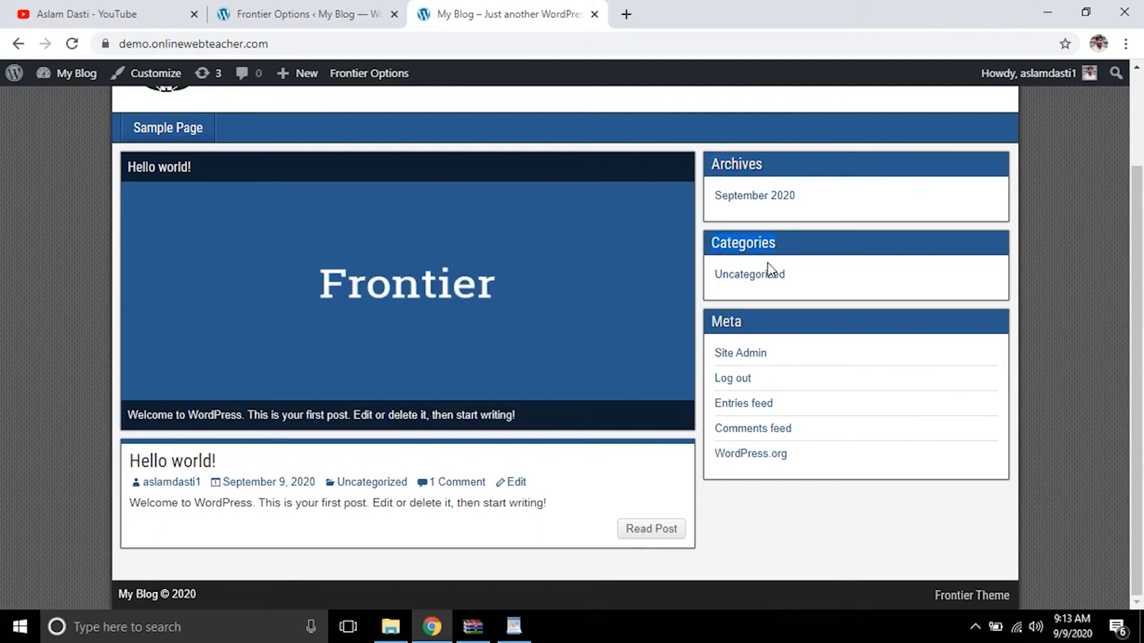
click(327, 11)
click(581, 10)
click(286, 13)
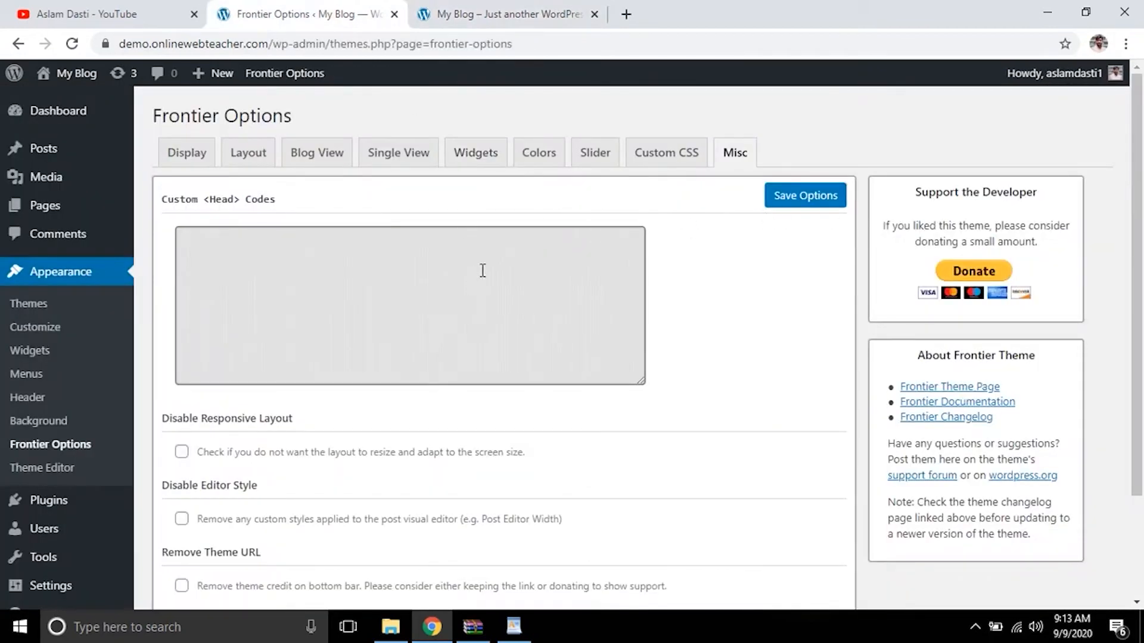
click(34, 356)
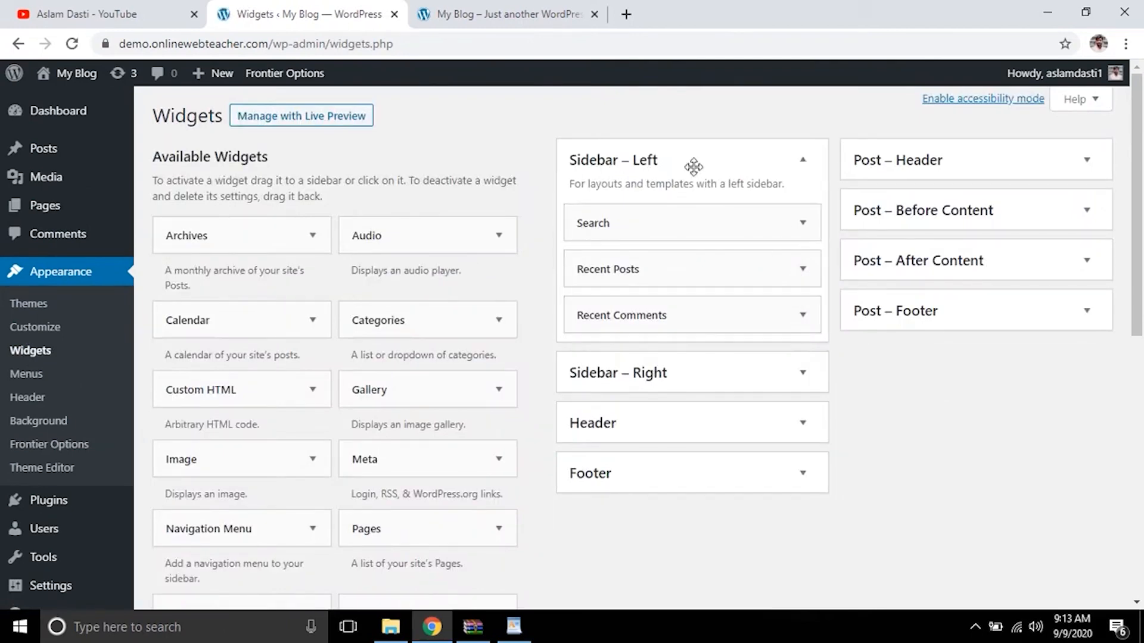
click(540, 3)
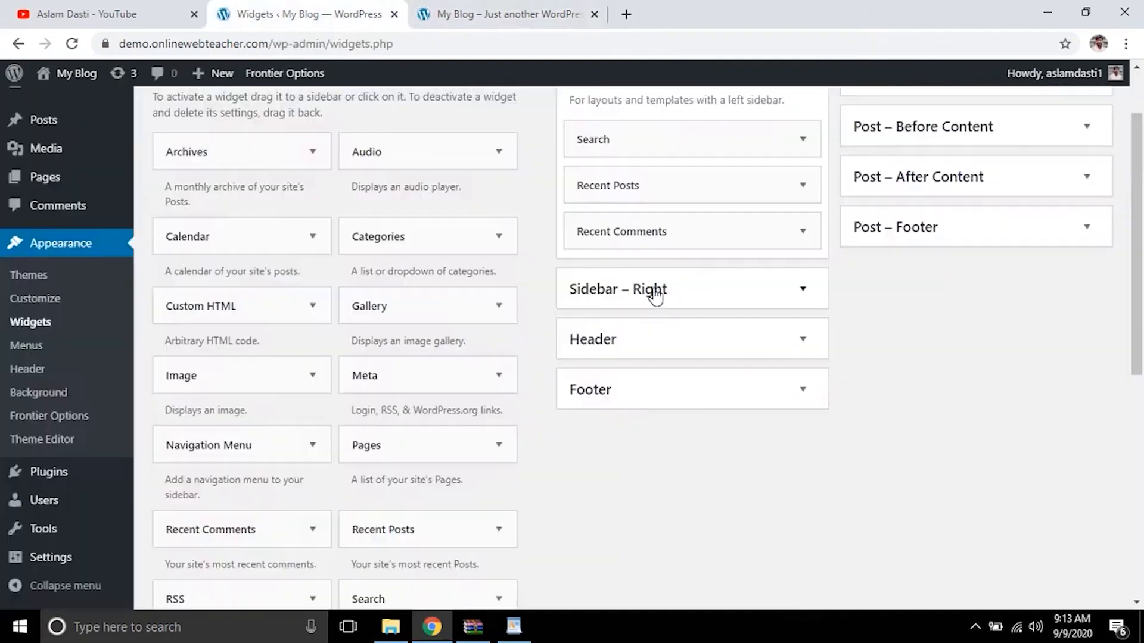
Step: Delete the Archives, Categories and Meta widgets from the Sidebar – Right area
click(801, 289)
scroll(798, 295, down, 3)
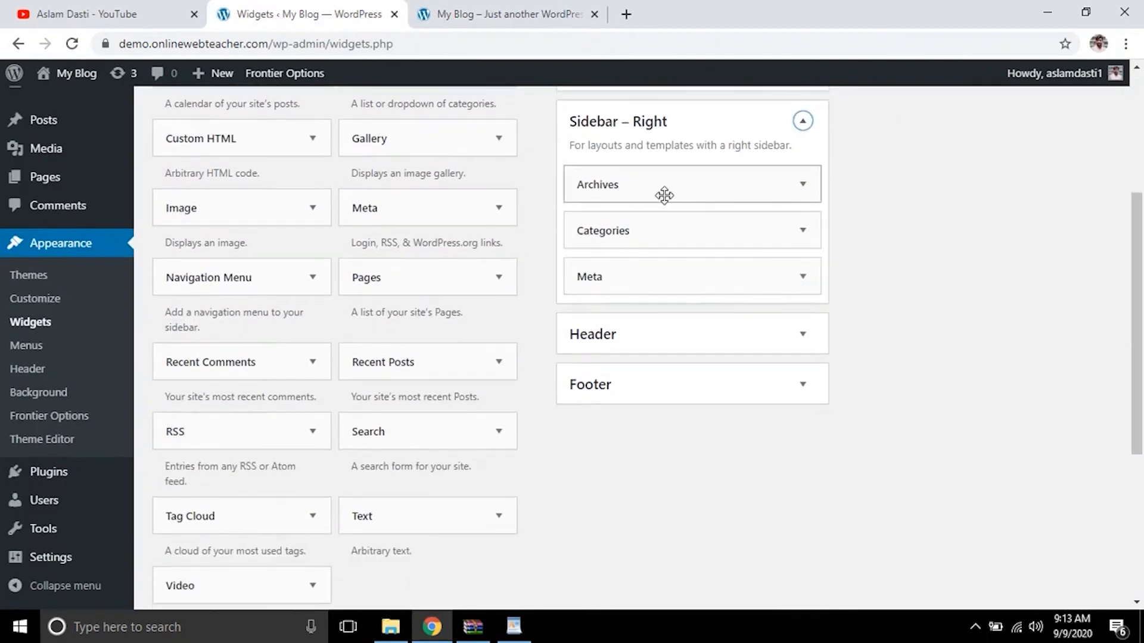
click(802, 188)
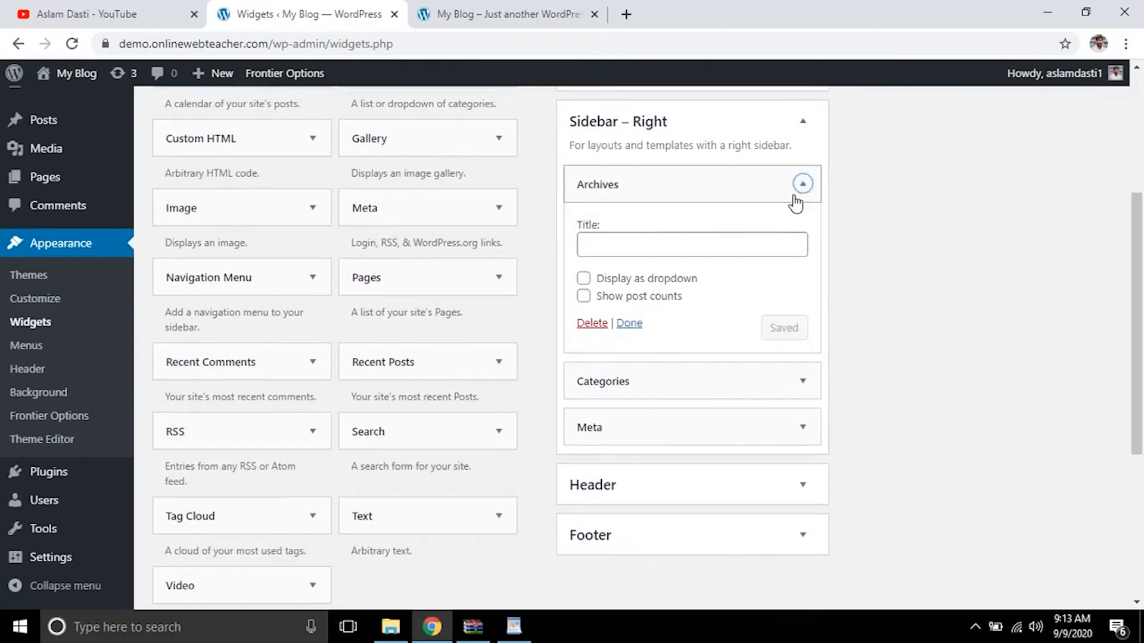
click(591, 323)
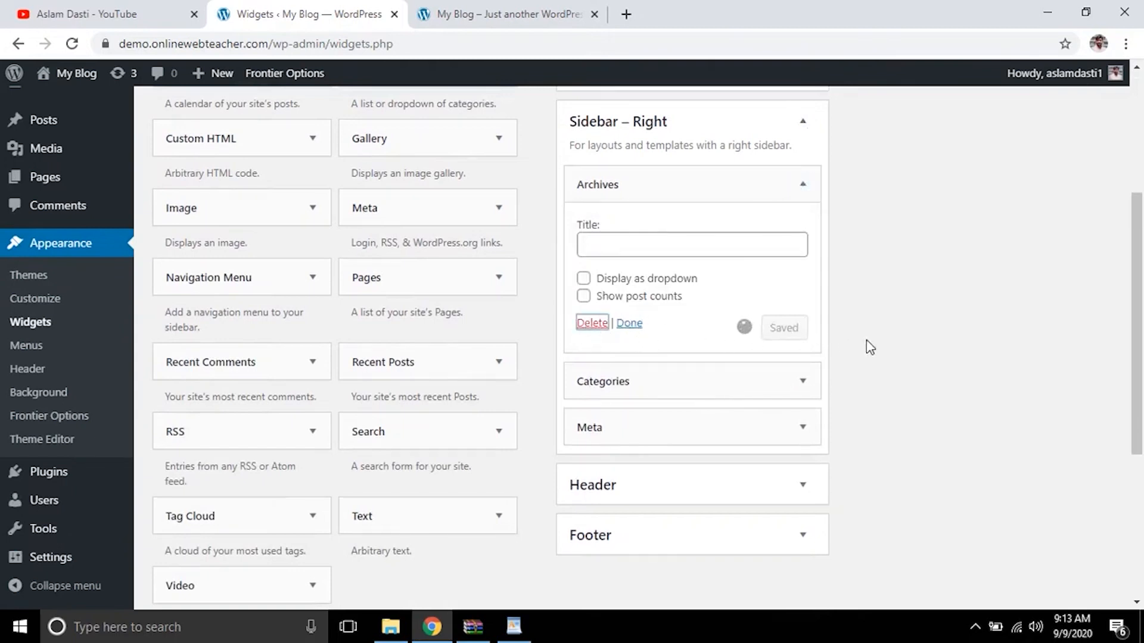
click(801, 185)
click(592, 341)
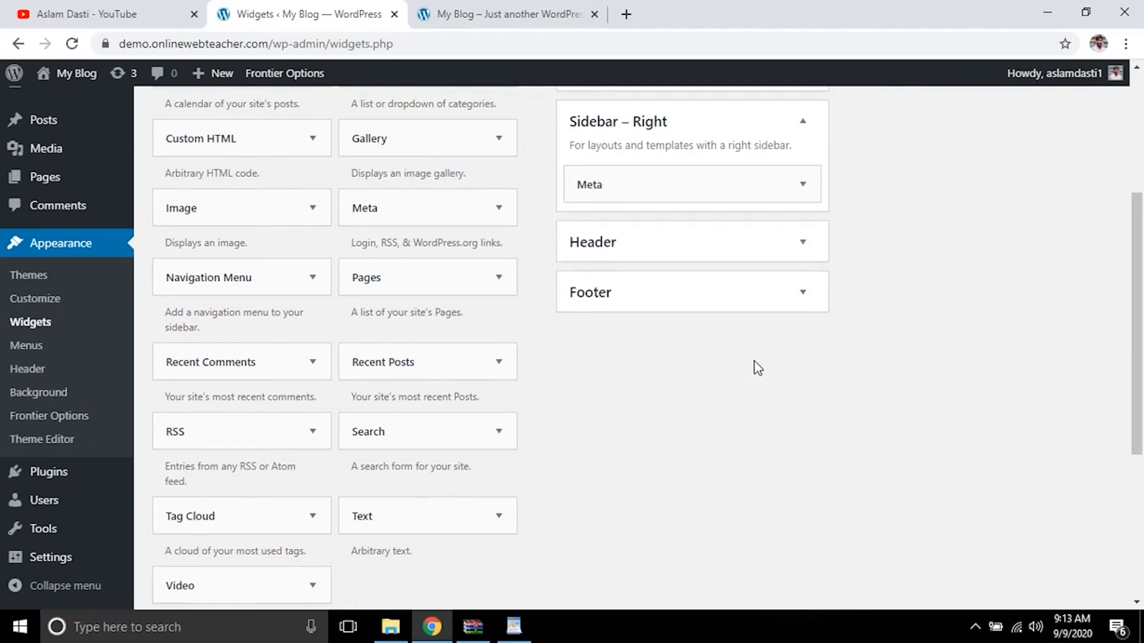
click(802, 184)
click(589, 279)
scroll(641, 312, up, 3)
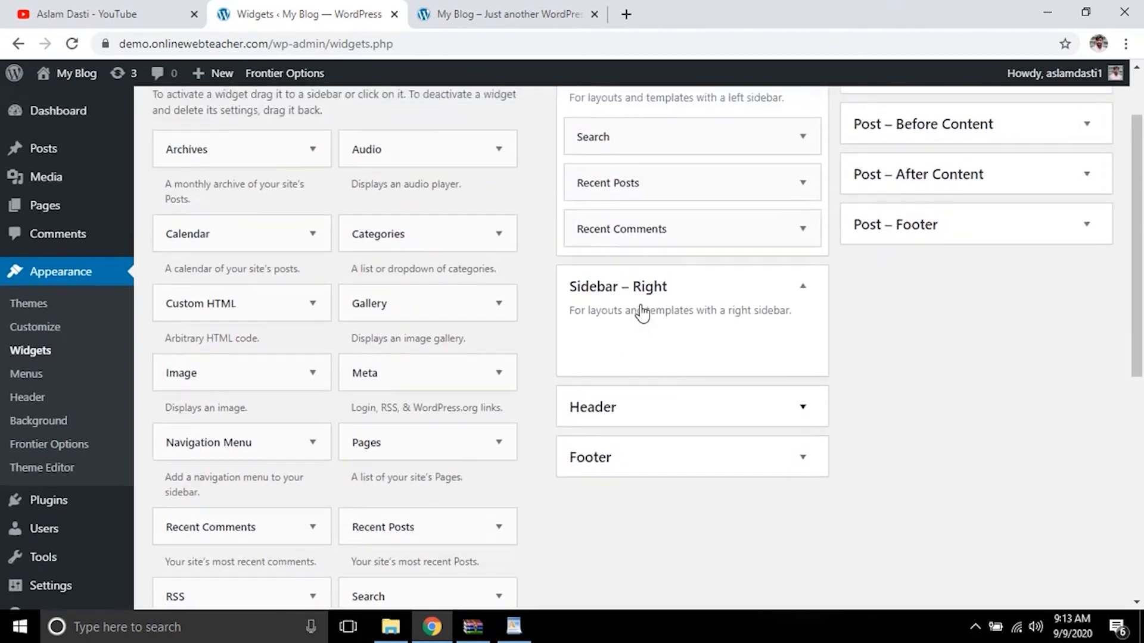
Step: Move the Recent Posts widget from Sidebar – Left to Sidebar – Right
drag(710, 194, 713, 339)
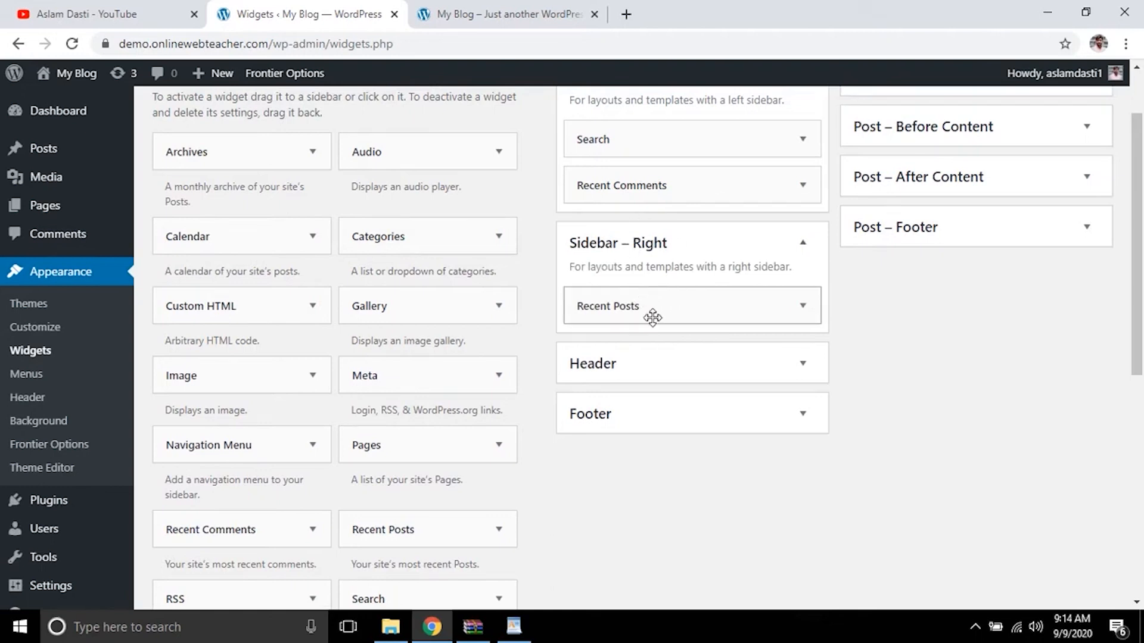
scroll(653, 317, up, 2)
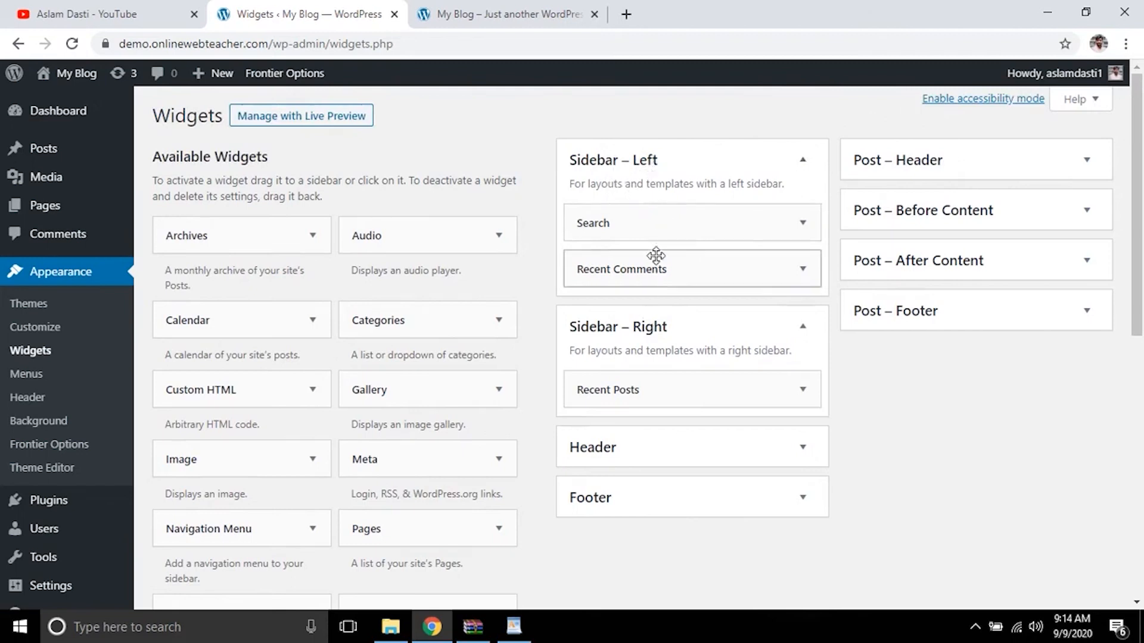
Step: Move the Search widget from Sidebar – Left to Sidebar – Right above Recent Posts, and check the home page sidebar
drag(654, 225, 661, 379)
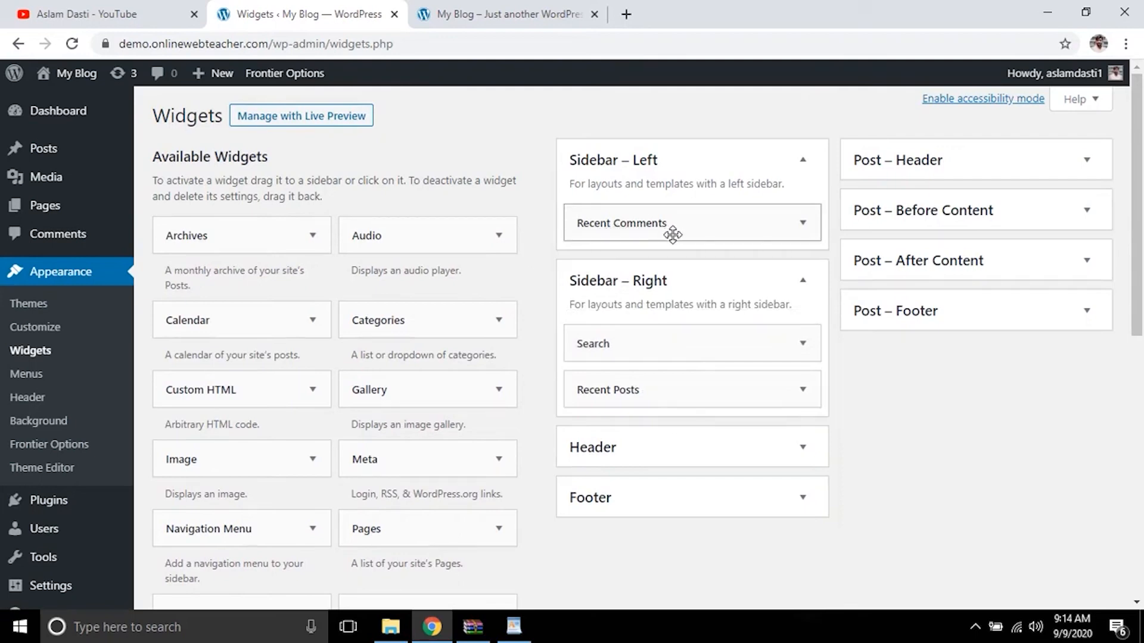
click(480, 24)
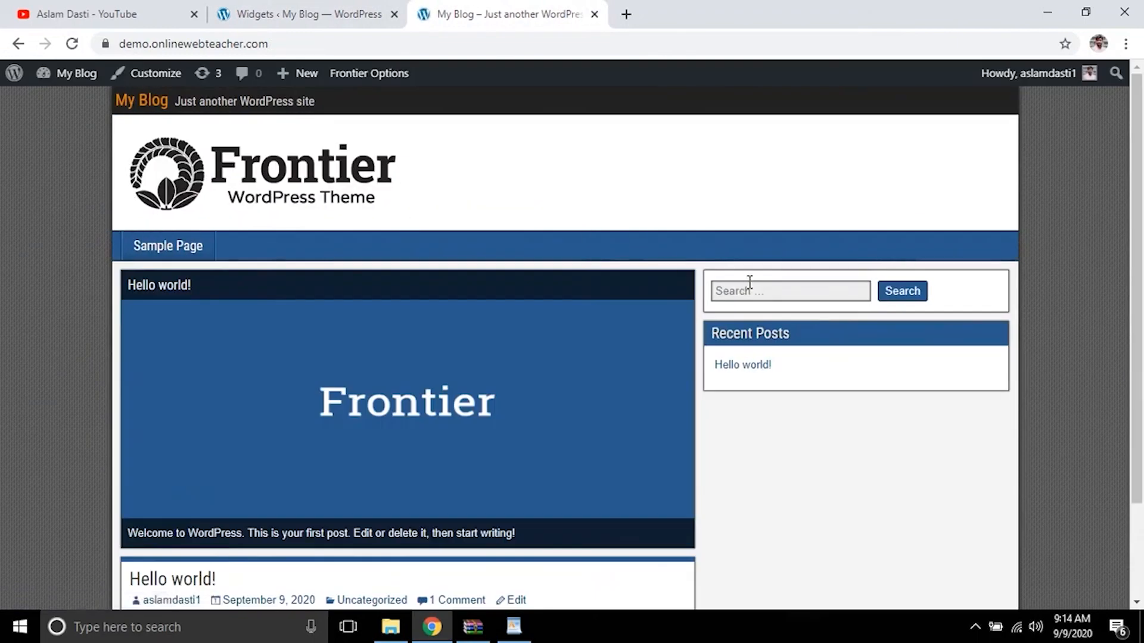
click(747, 286)
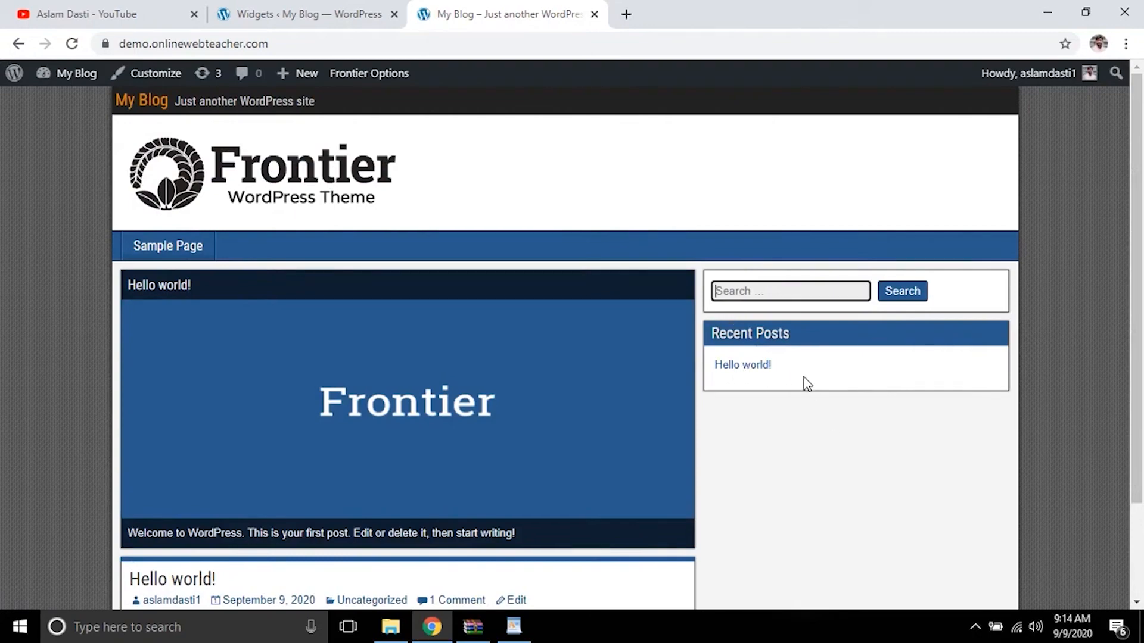
Step: Open the Frontier theme options and review the Misc, Layout and Display settings without changing them
click(298, 13)
click(60, 445)
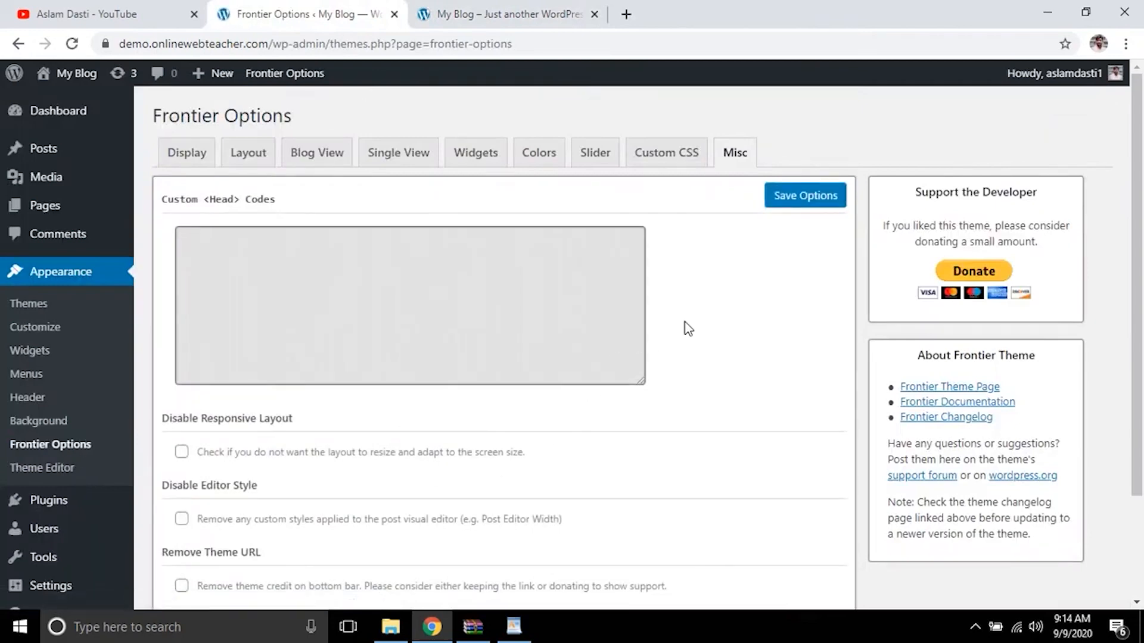
scroll(685, 327, down, 2)
scroll(685, 327, up, 2)
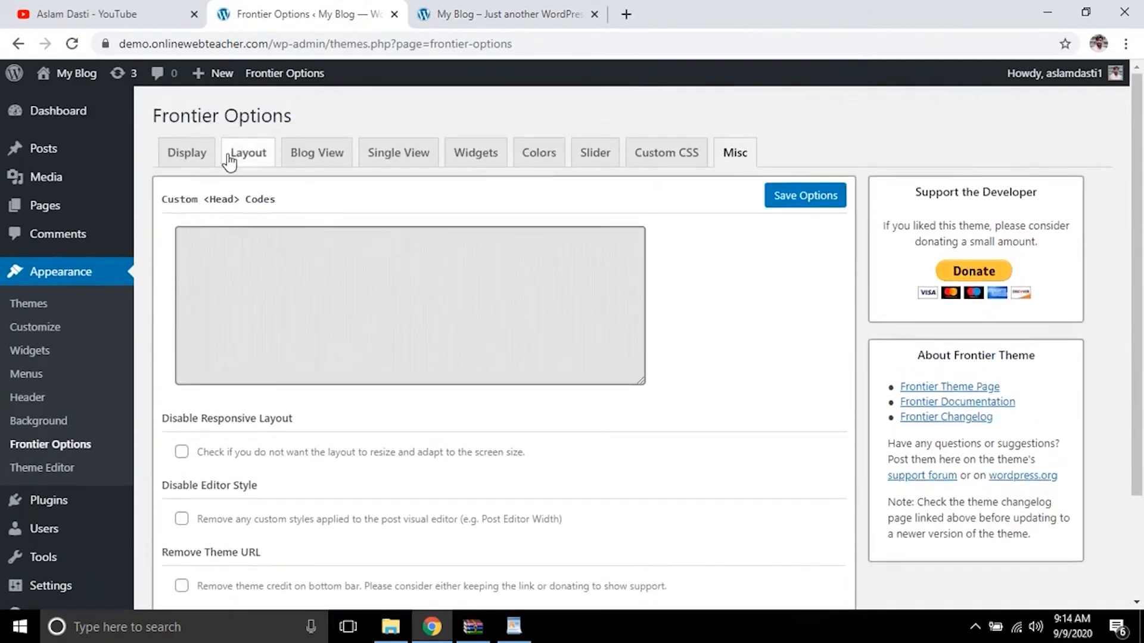
click(229, 156)
scroll(620, 301, down, 5)
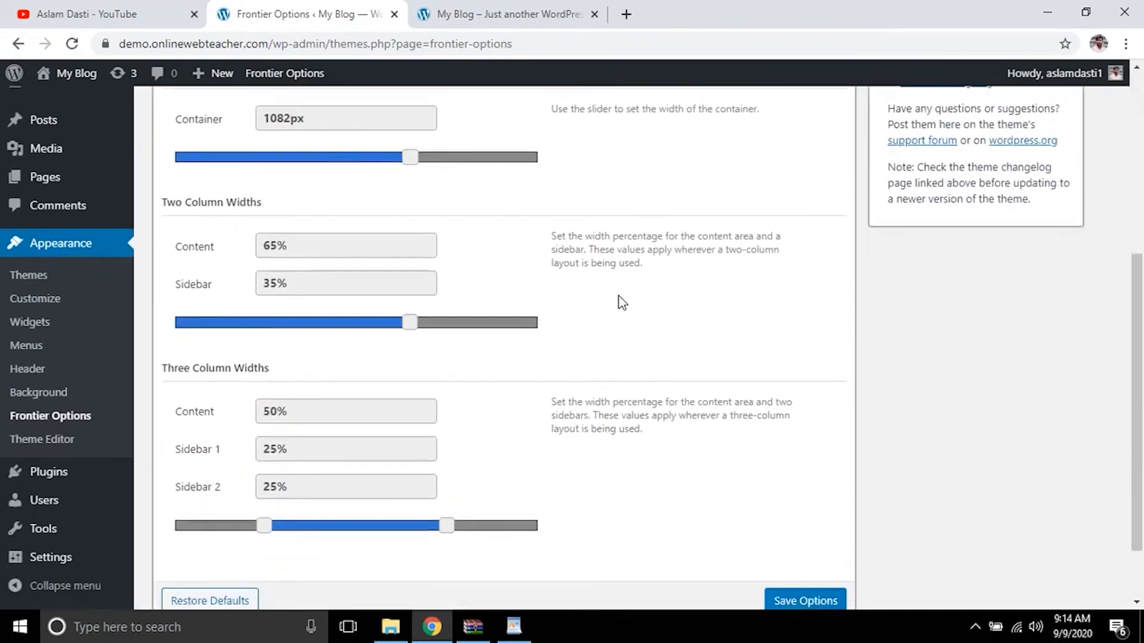
scroll(621, 303, down, 2)
scroll(622, 302, up, 7)
click(189, 151)
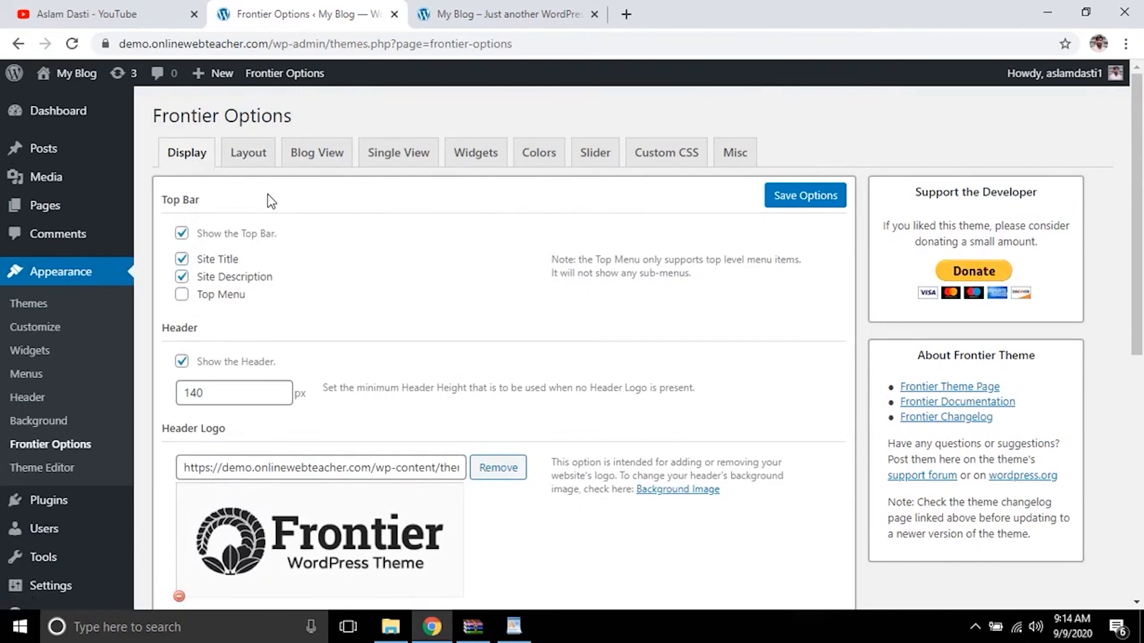
click(181, 154)
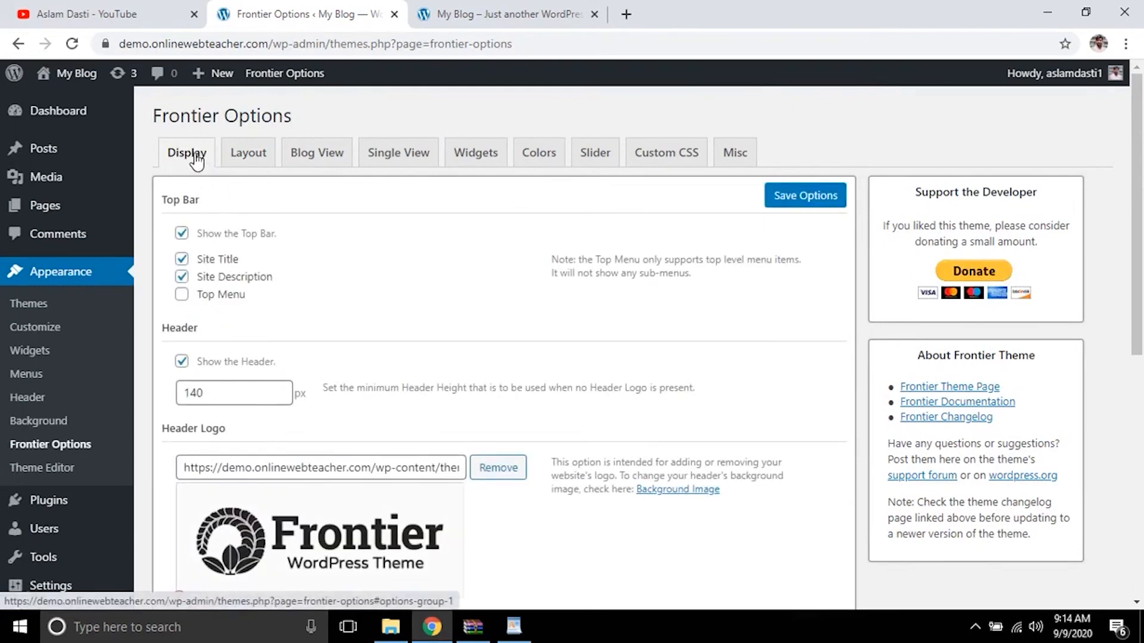
click(243, 160)
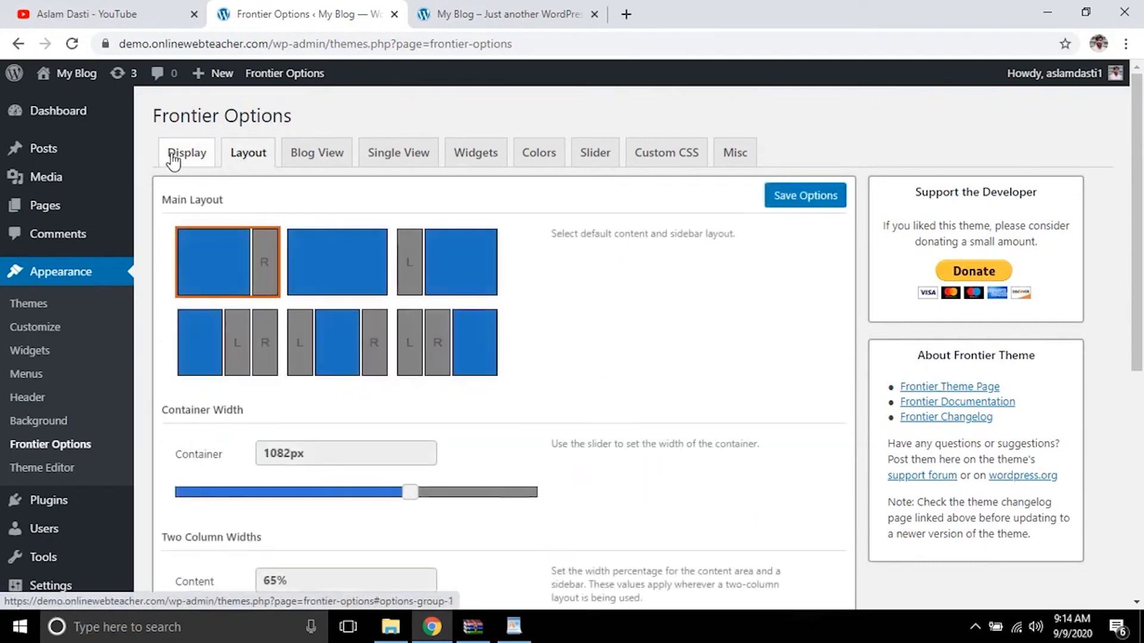
Step: Enable the Top Menu in the theme's Top Bar display options, save the options and view the home page
click(176, 157)
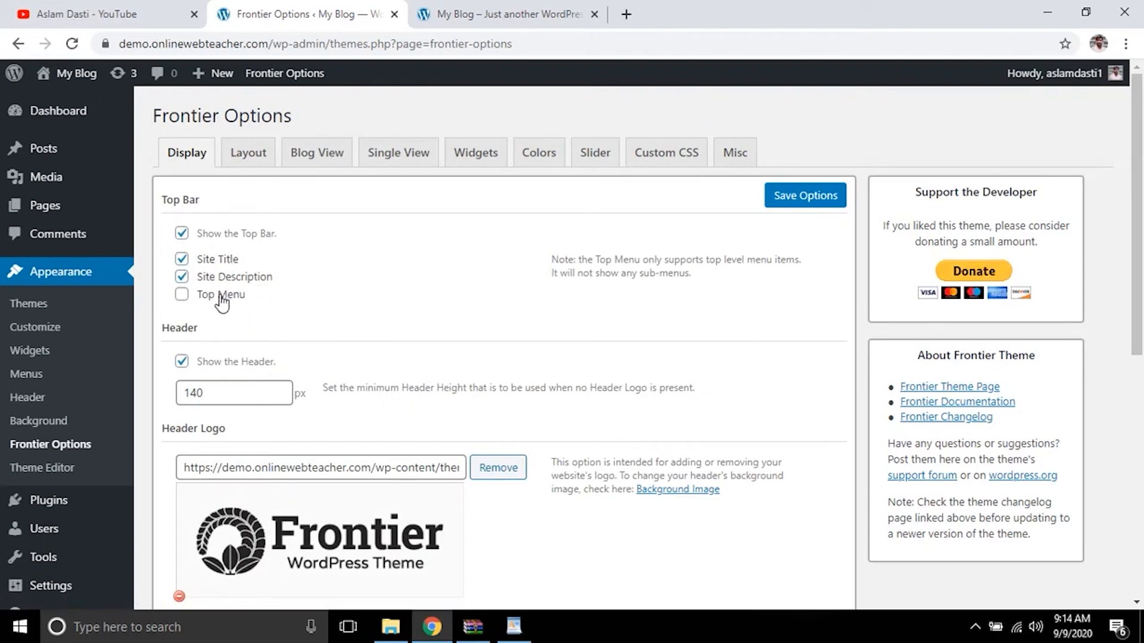
click(182, 298)
click(188, 305)
click(781, 202)
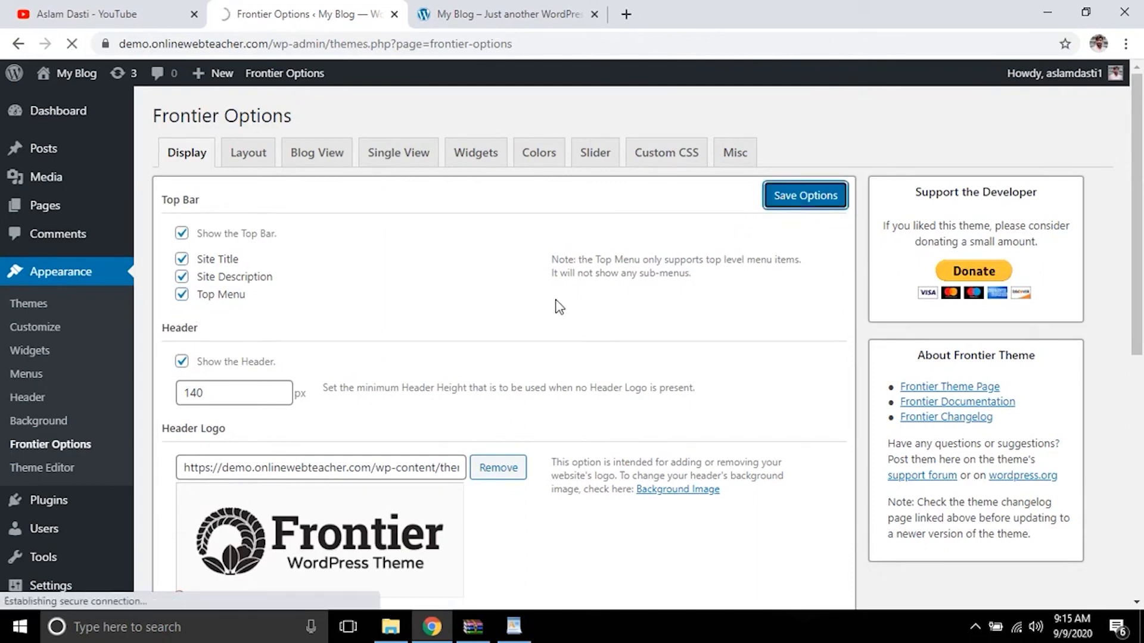
key(ctrl+Tab)
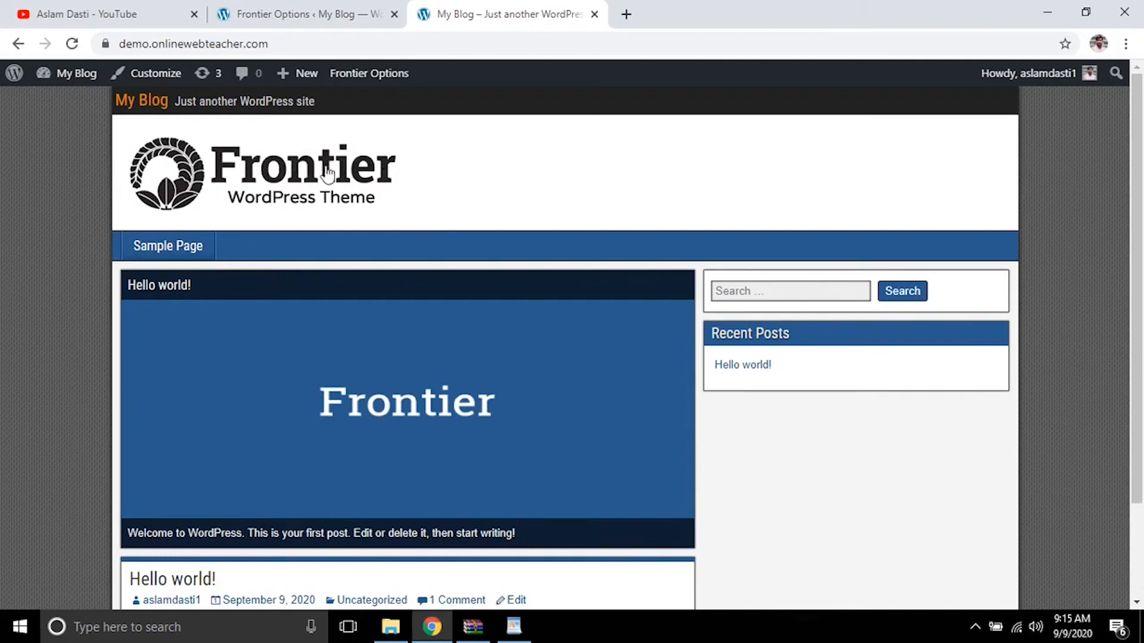
Step: Look at the theme's Header Logo option, and open the LogoMakr website in a new browser tab through a search for "logomakr"
click(333, 14)
scroll(476, 340, down, 3)
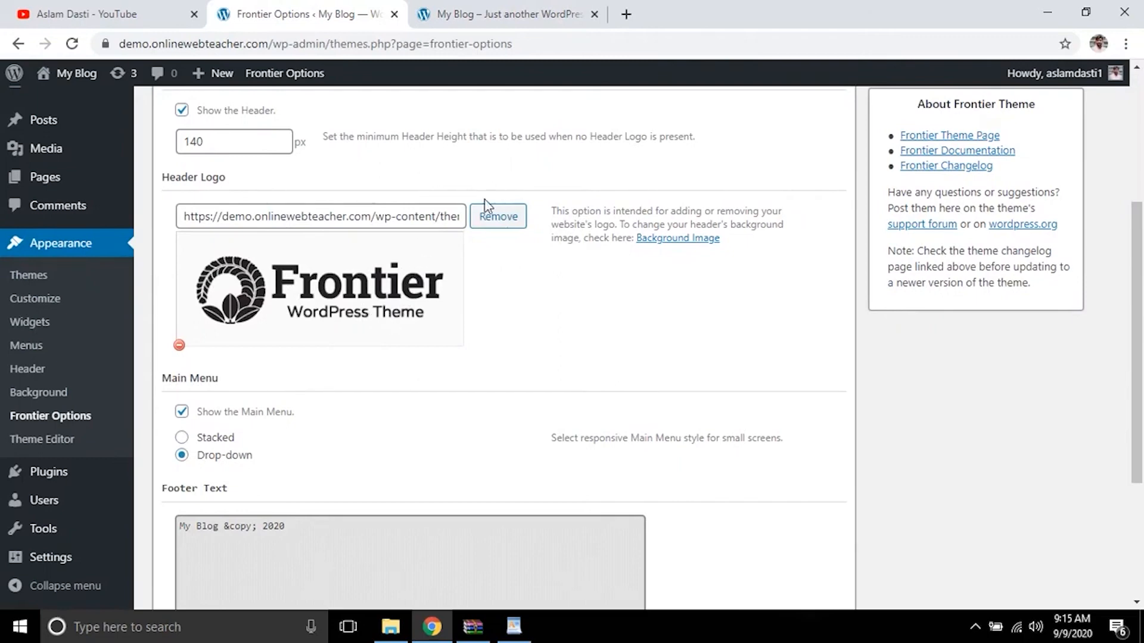
click(625, 14)
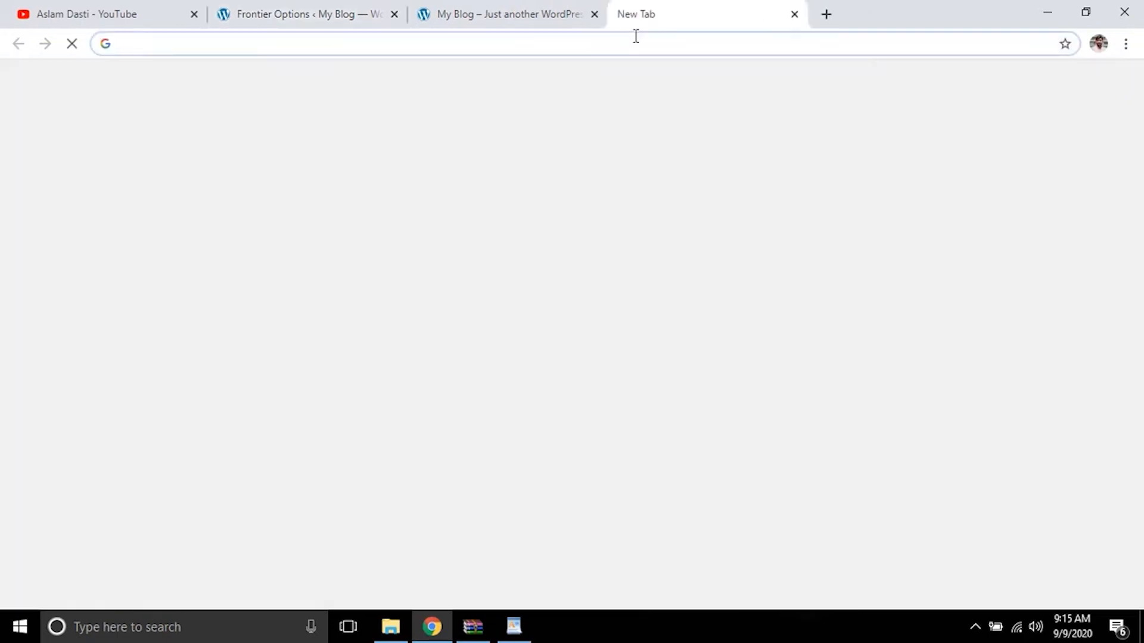
text(logom)
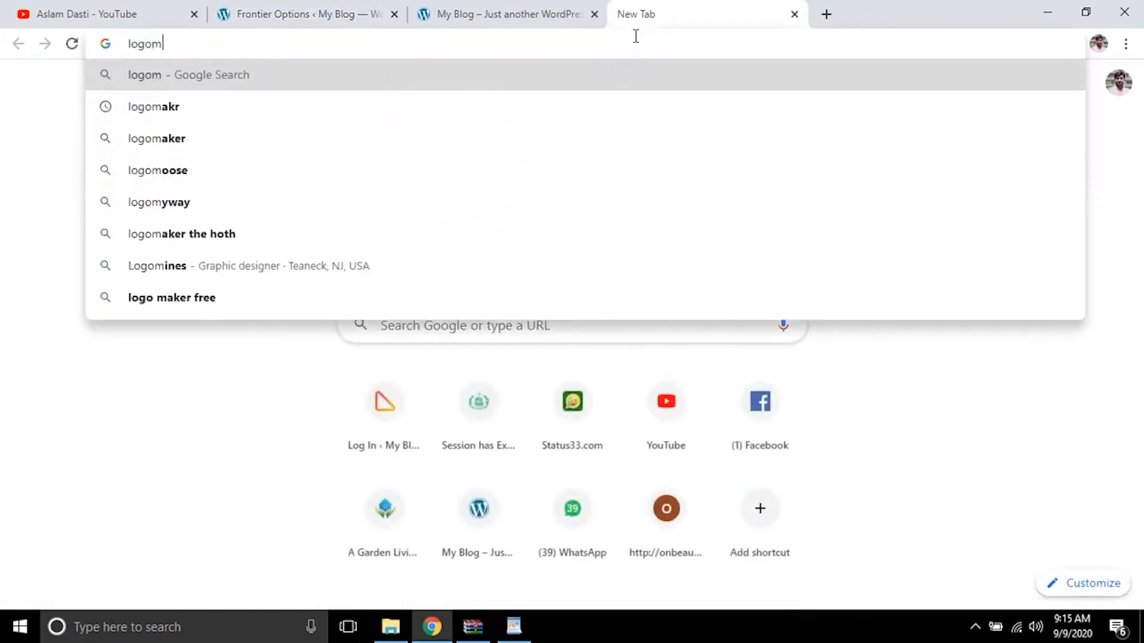
key(Down)
key(Return)
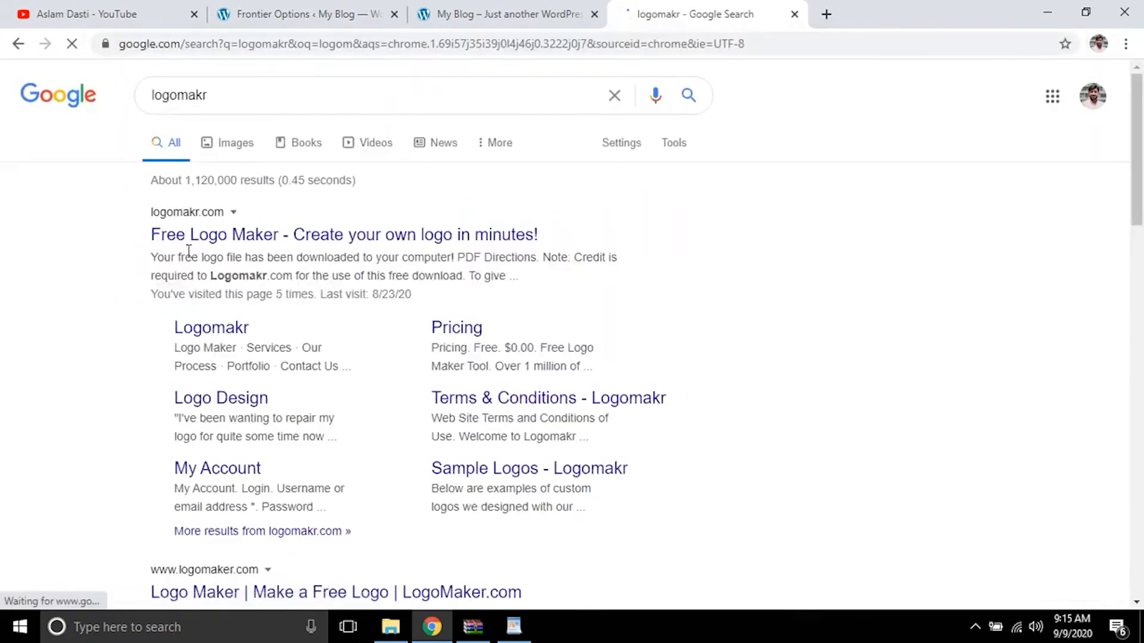
click(188, 236)
Step: Search Google for "cooltext" in another new browser tab and open the Cool Text Graphics Generator site
click(826, 13)
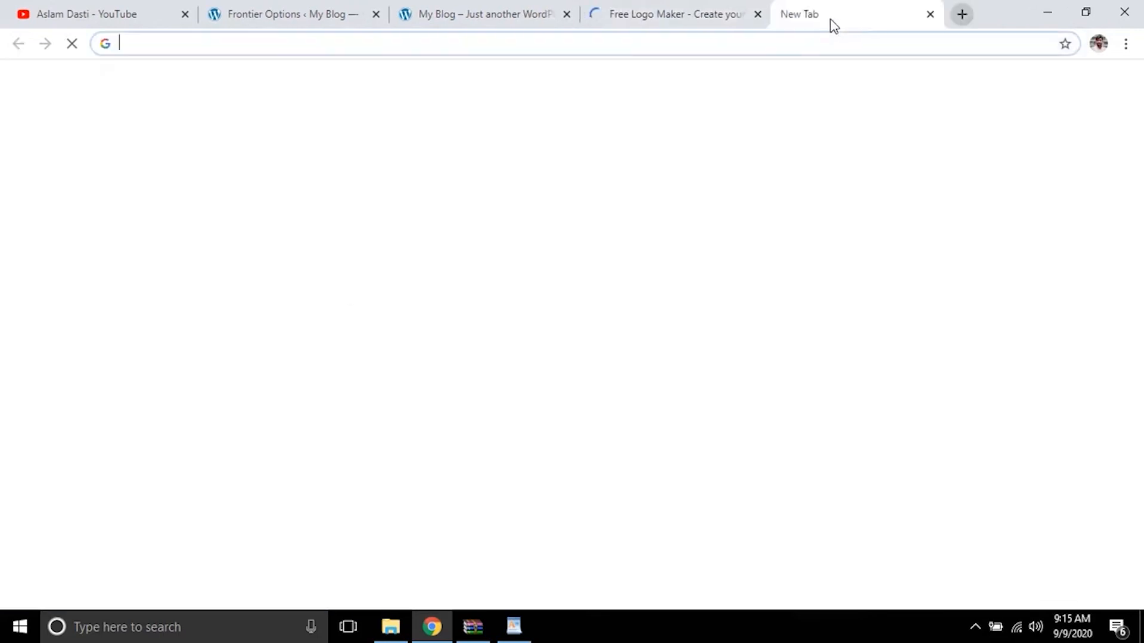
text(logo)
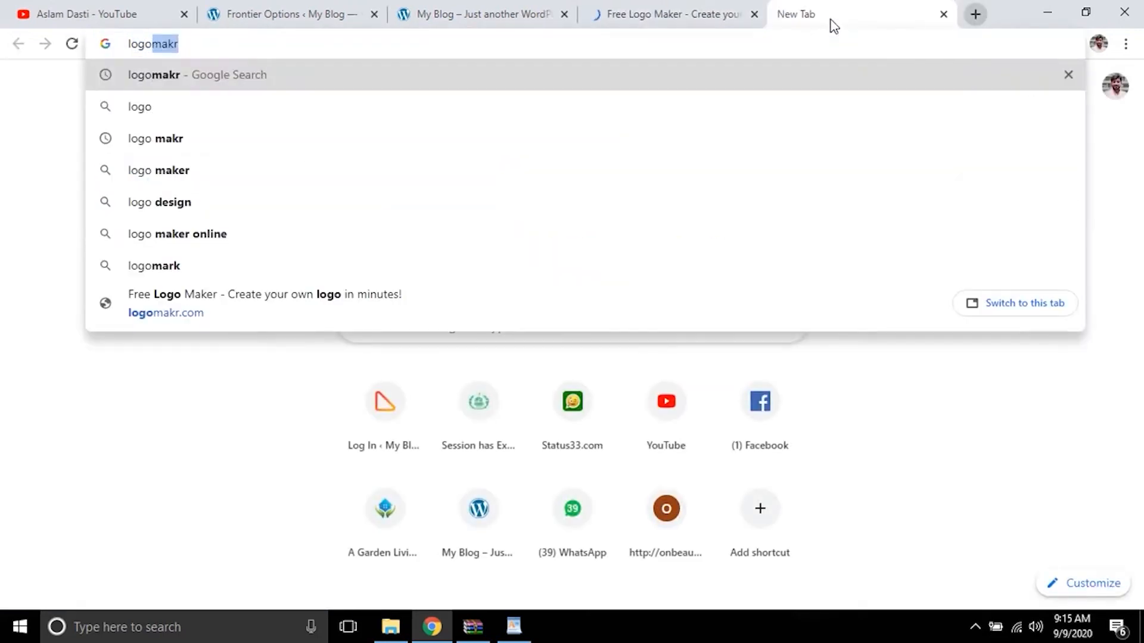
key(BackSpace)
key(BackSpace)
key(BackSpace)
key(BackSpace)
key(BackSpace)
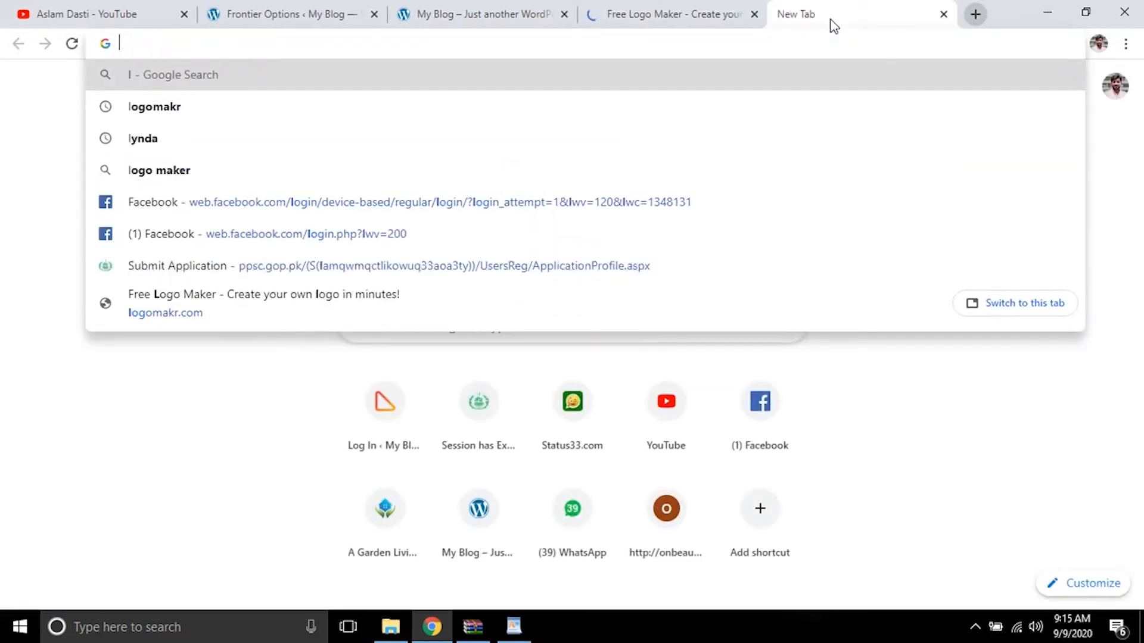
text(cooltext)
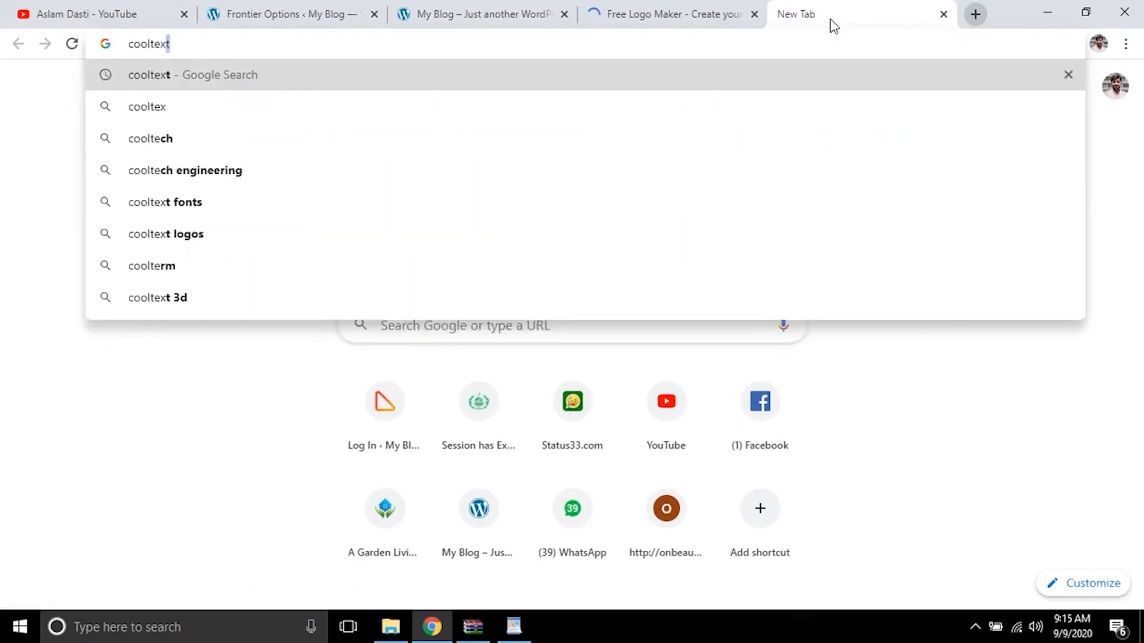
key(Return)
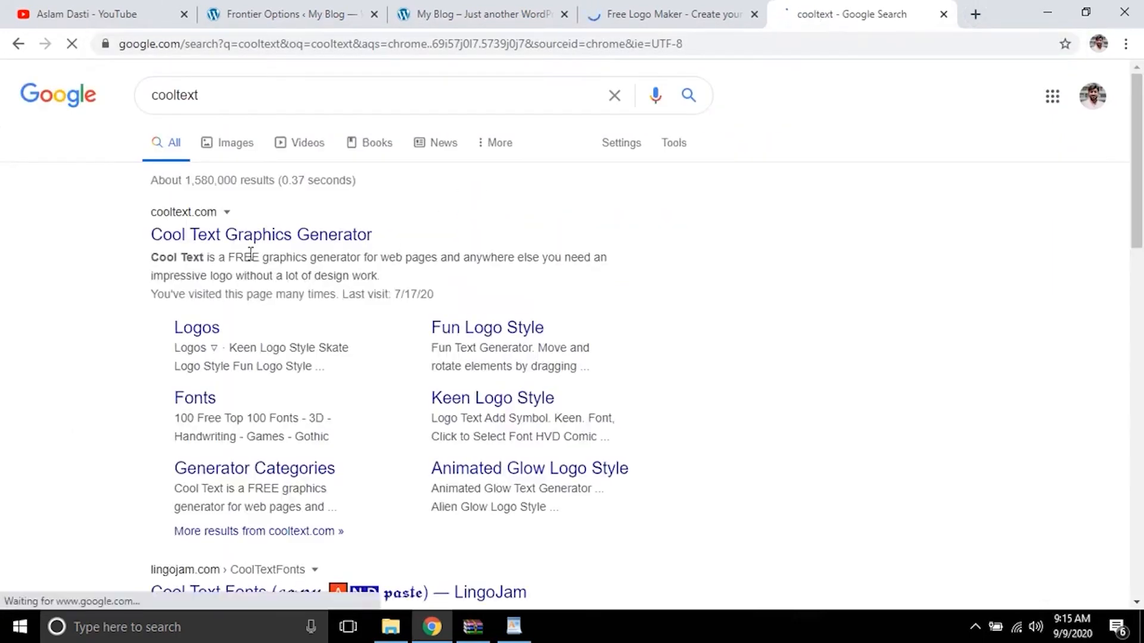
click(250, 238)
Step: Return to the LogoMakr site, close its introduction video and go through the three-part tour to the end
click(671, 13)
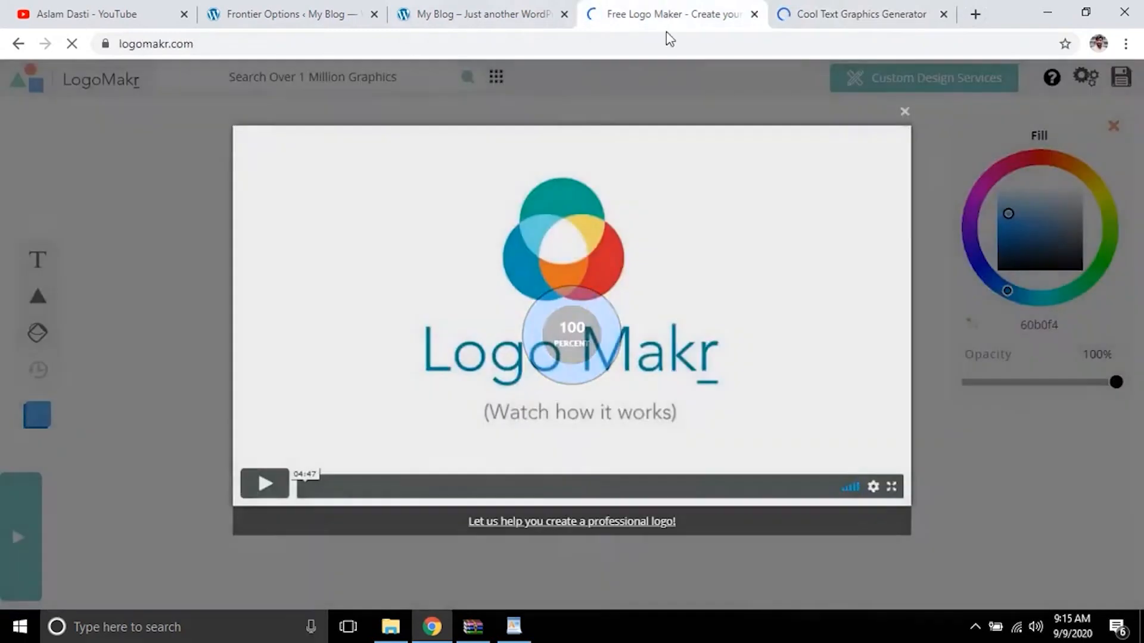
click(903, 111)
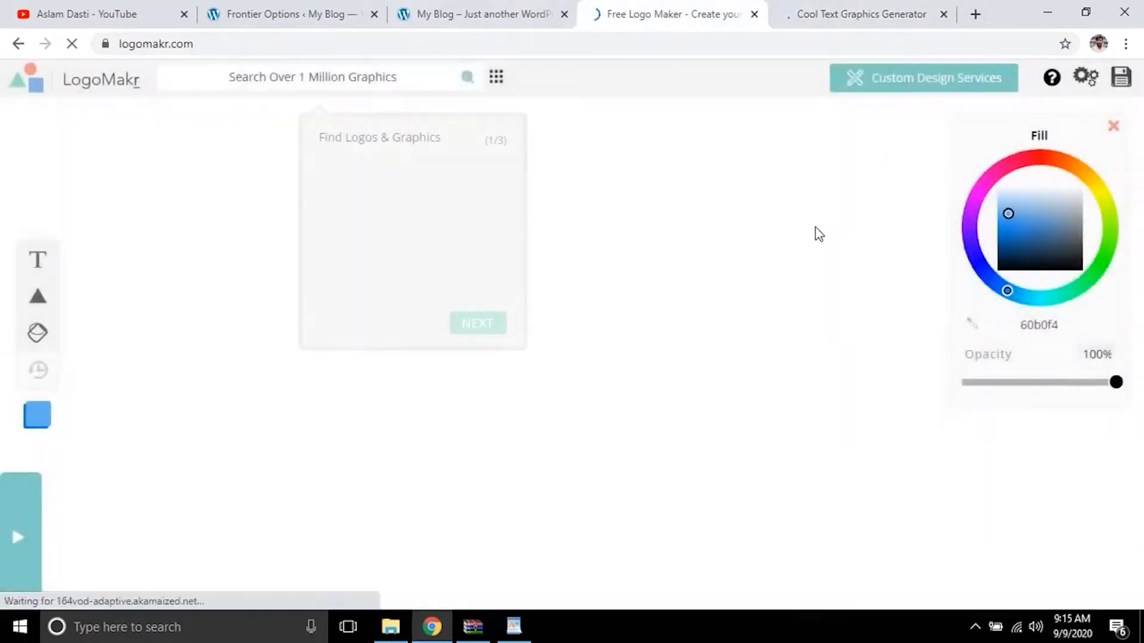
click(483, 329)
click(386, 333)
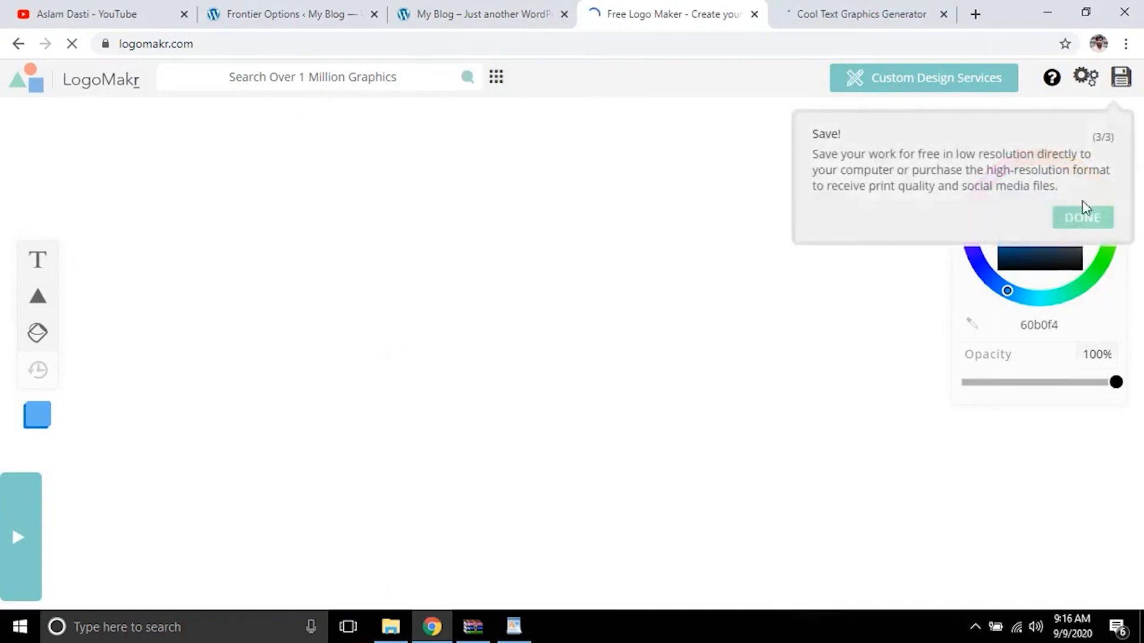
click(1083, 218)
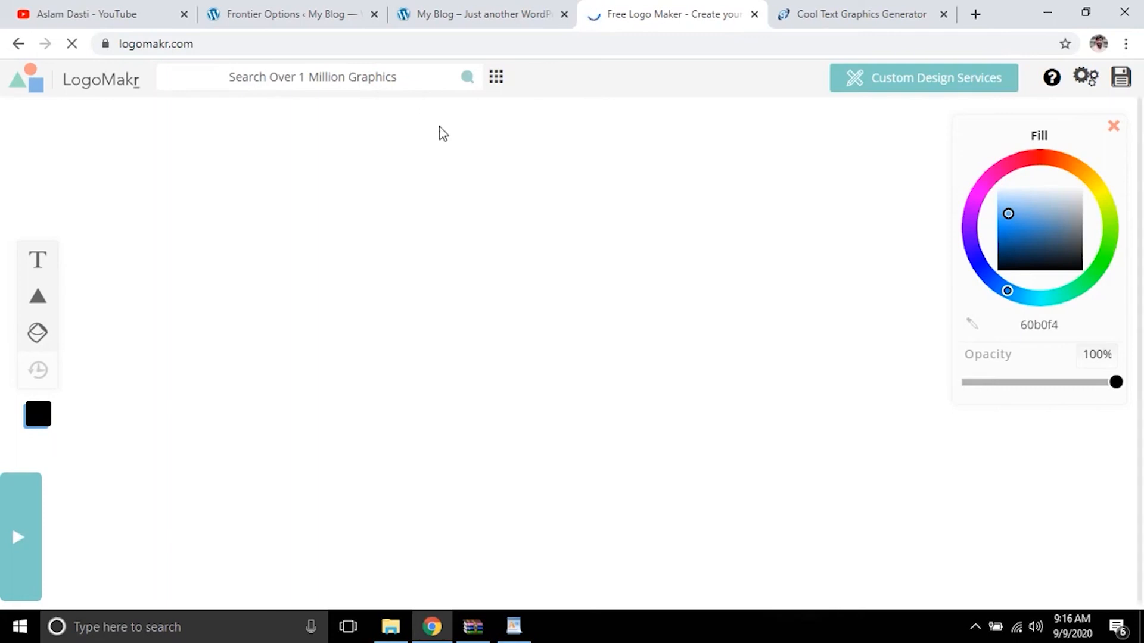
Step: Start a graphics search in LogoMakr
click(365, 72)
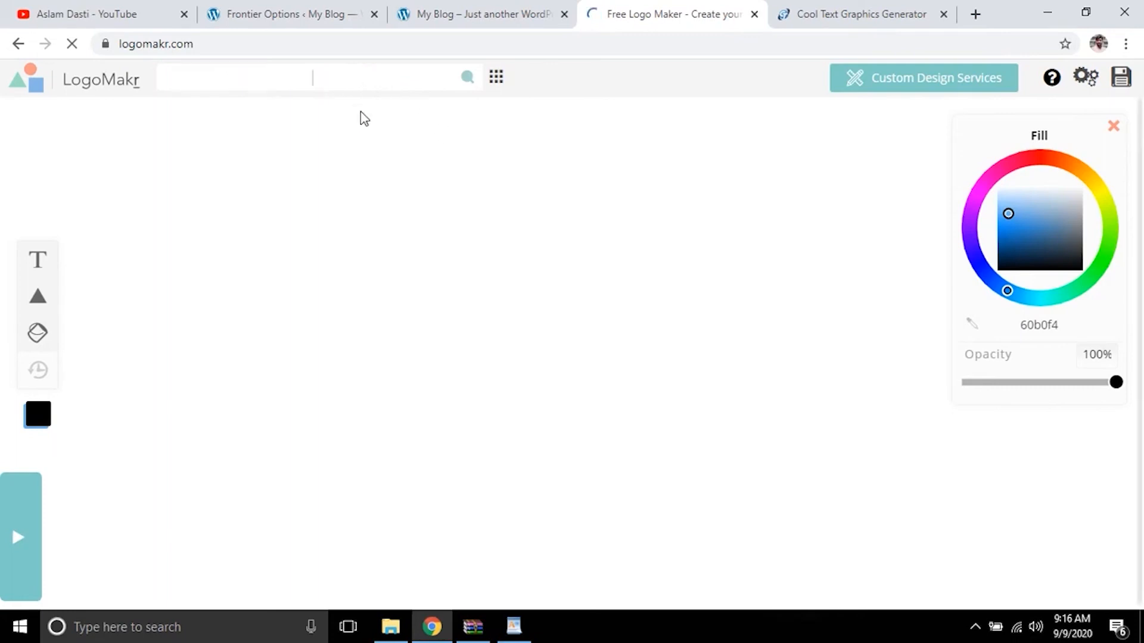
Step: Add a text object to the LogoMakr canvas and browse the font categories and the Simple & Modern fonts
mouse_move(43, 302)
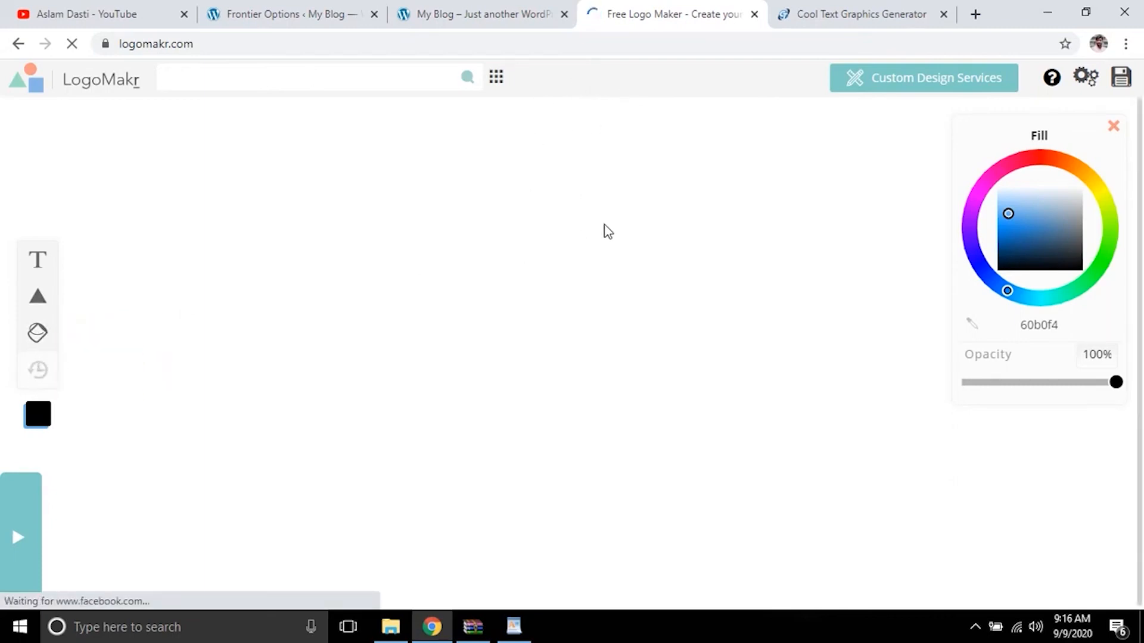
click(38, 259)
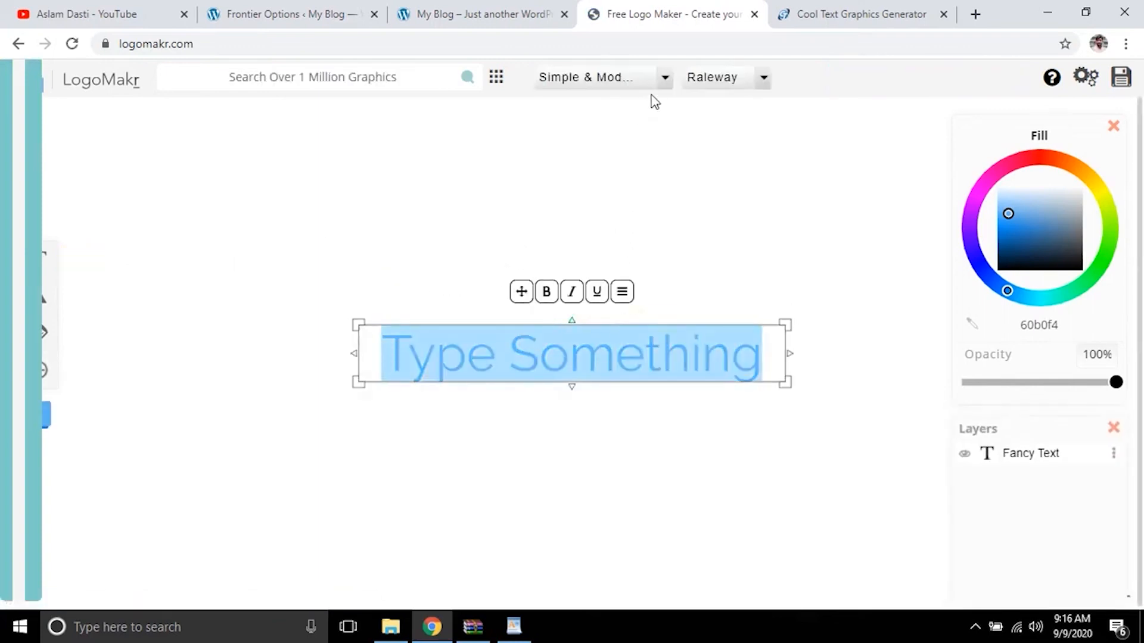
click(660, 82)
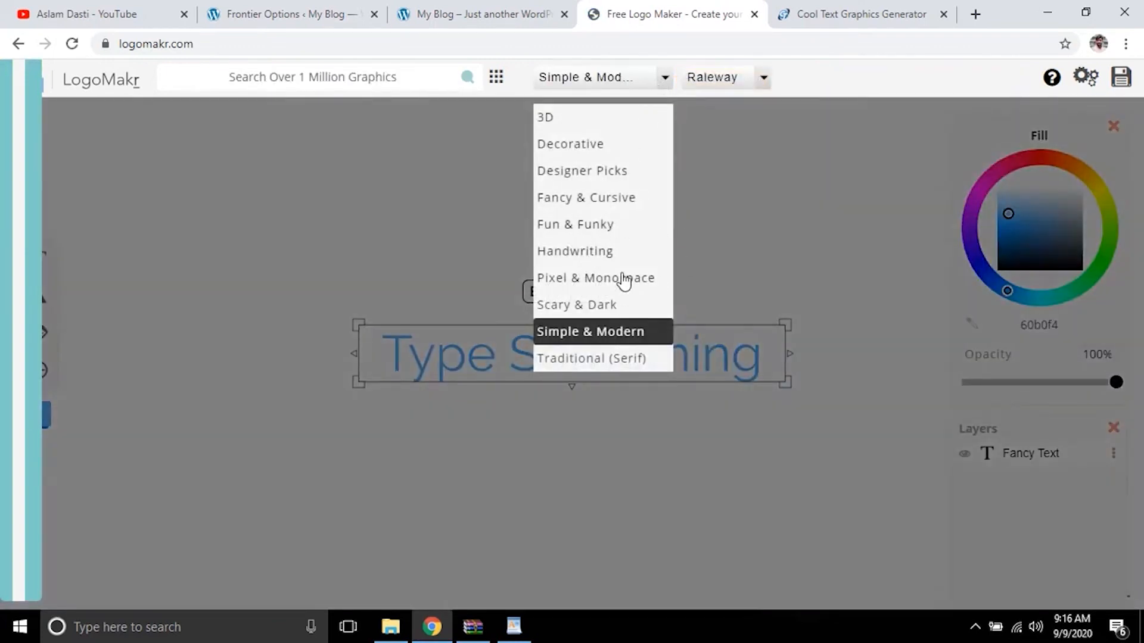
click(720, 79)
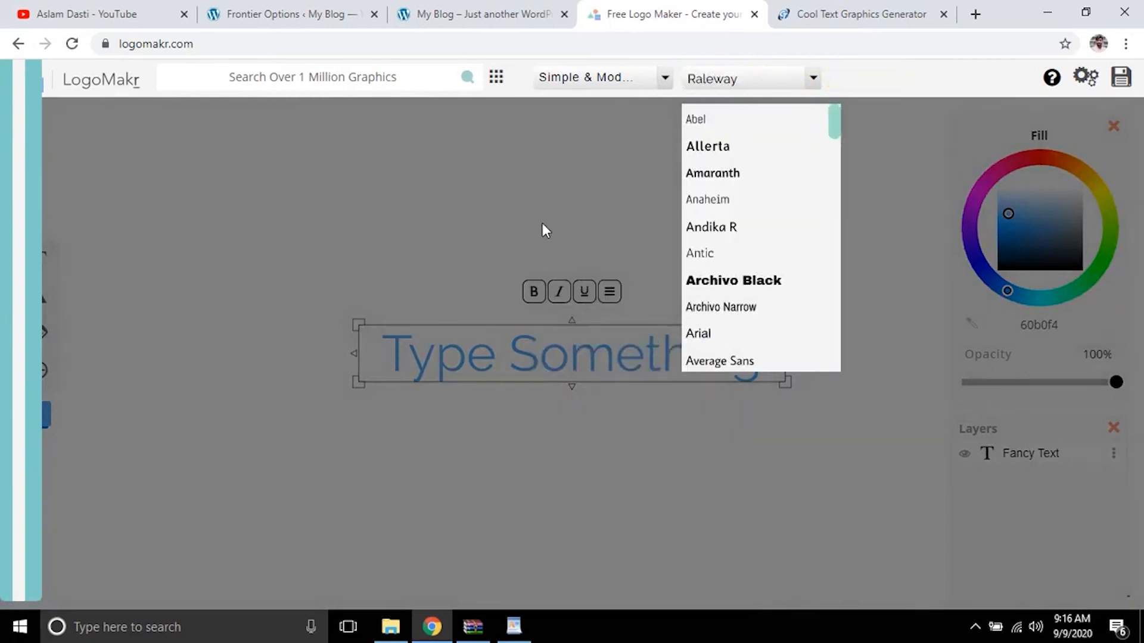
click(539, 197)
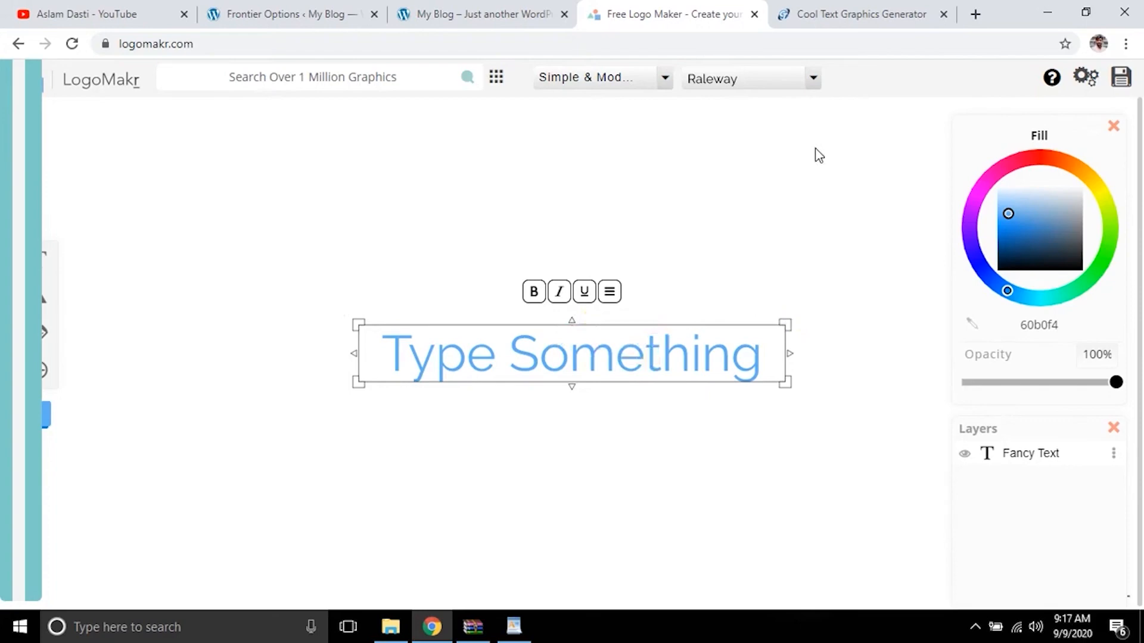
Step: Switch to the Cool Text site, choose the Keen text style and set the logo text to "WhatsApp Status"
click(878, 17)
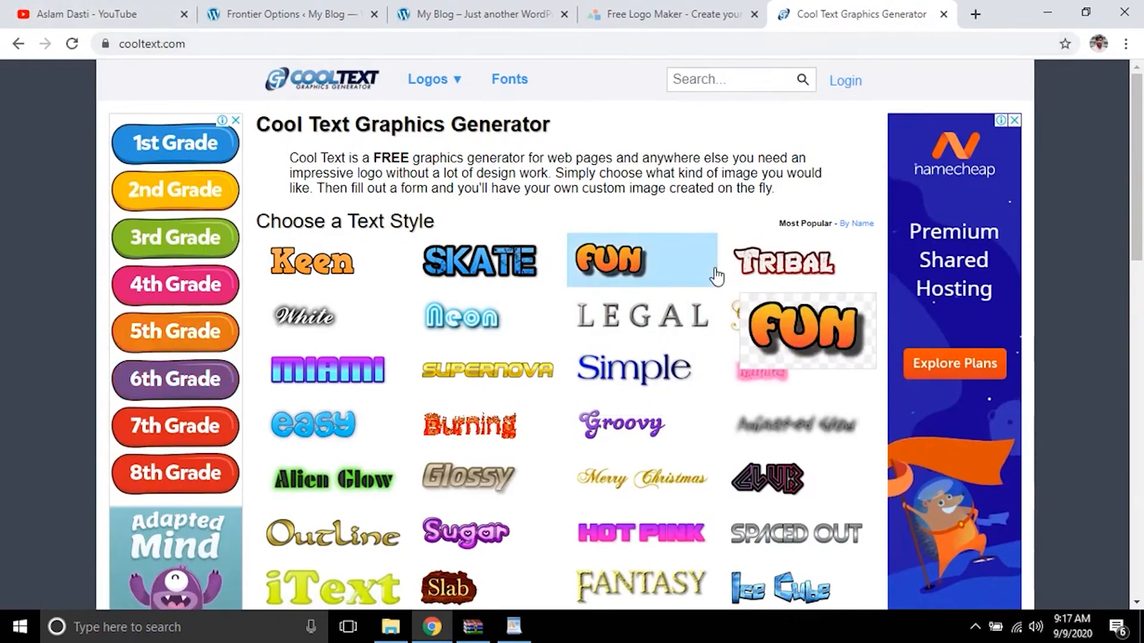
scroll(715, 273, down, 3)
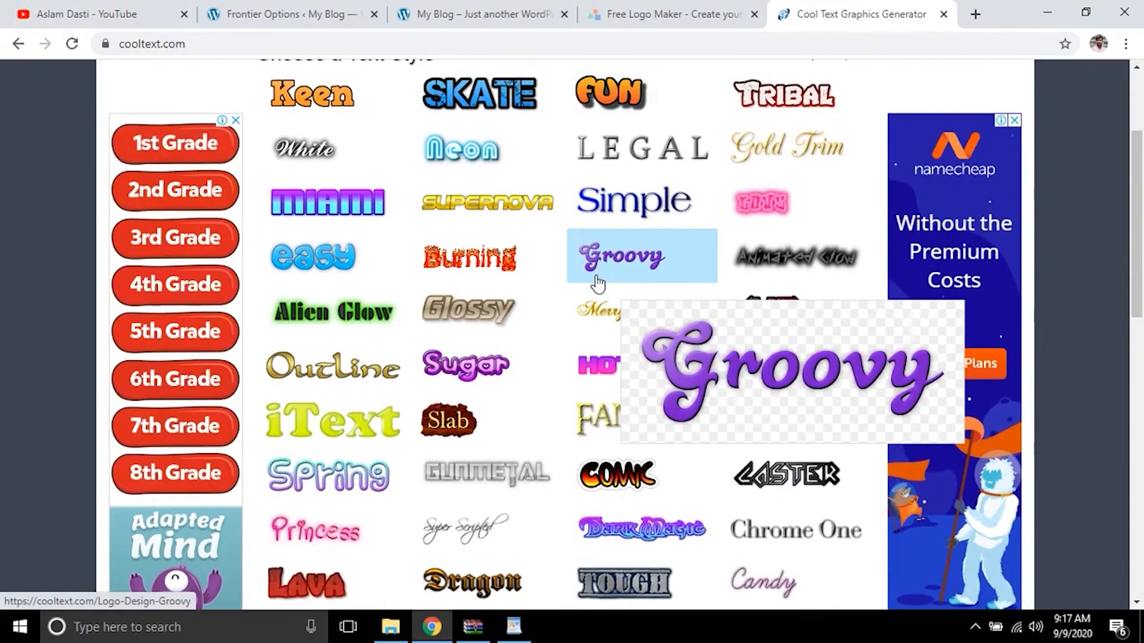
scroll(523, 348, down, 9)
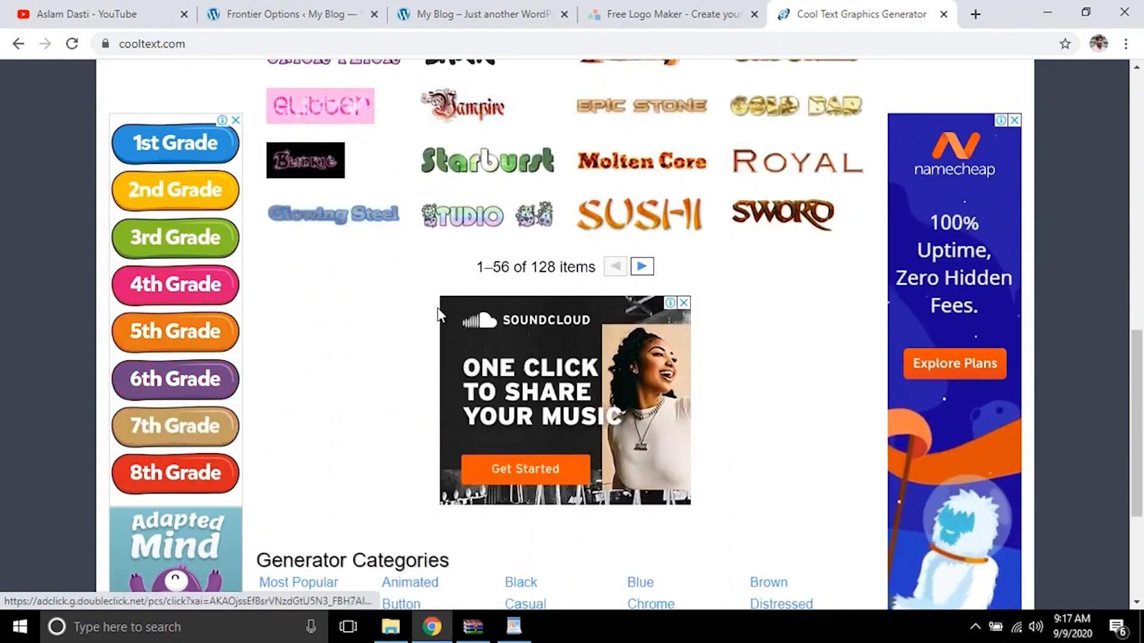
scroll(438, 313, up, 9)
scroll(437, 313, up, 4)
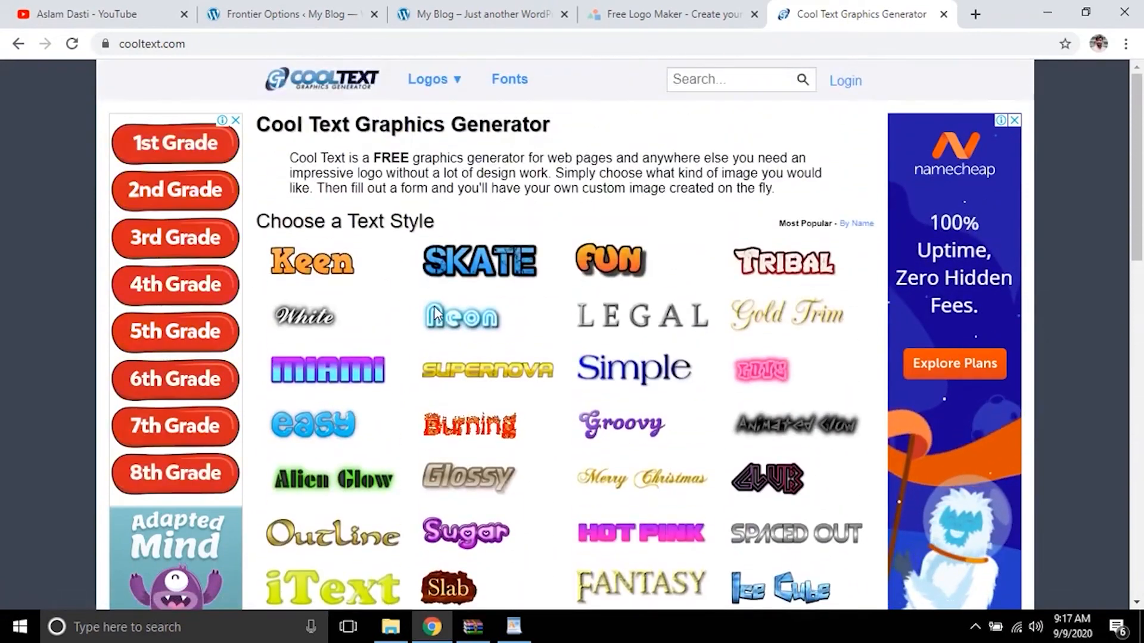
click(336, 267)
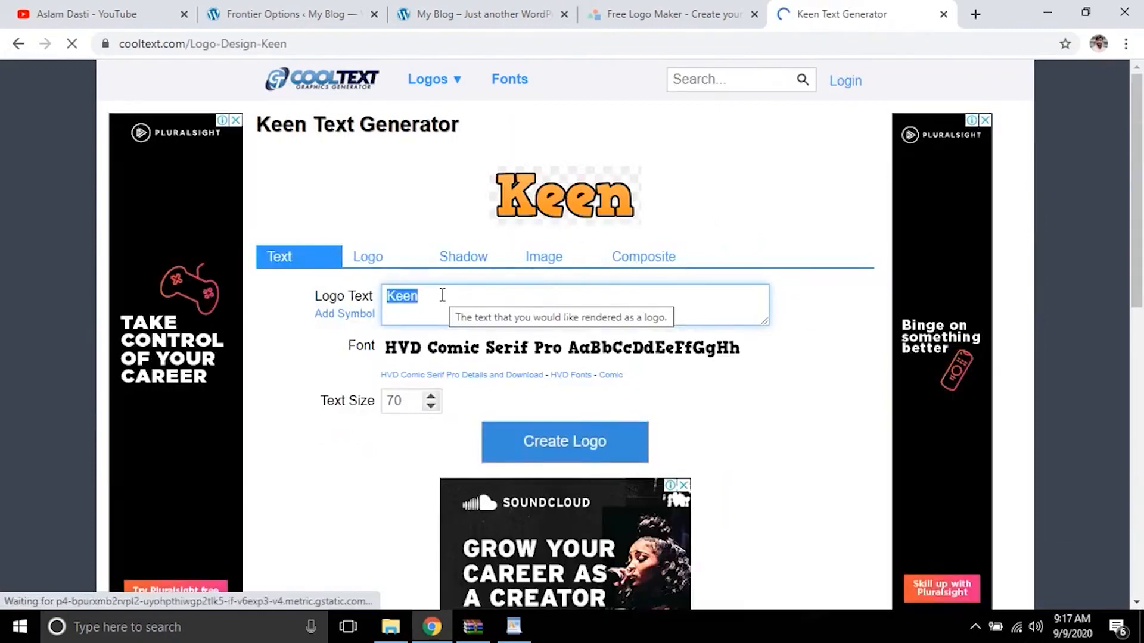
key(BackSpace)
text(WhatsApp Status)
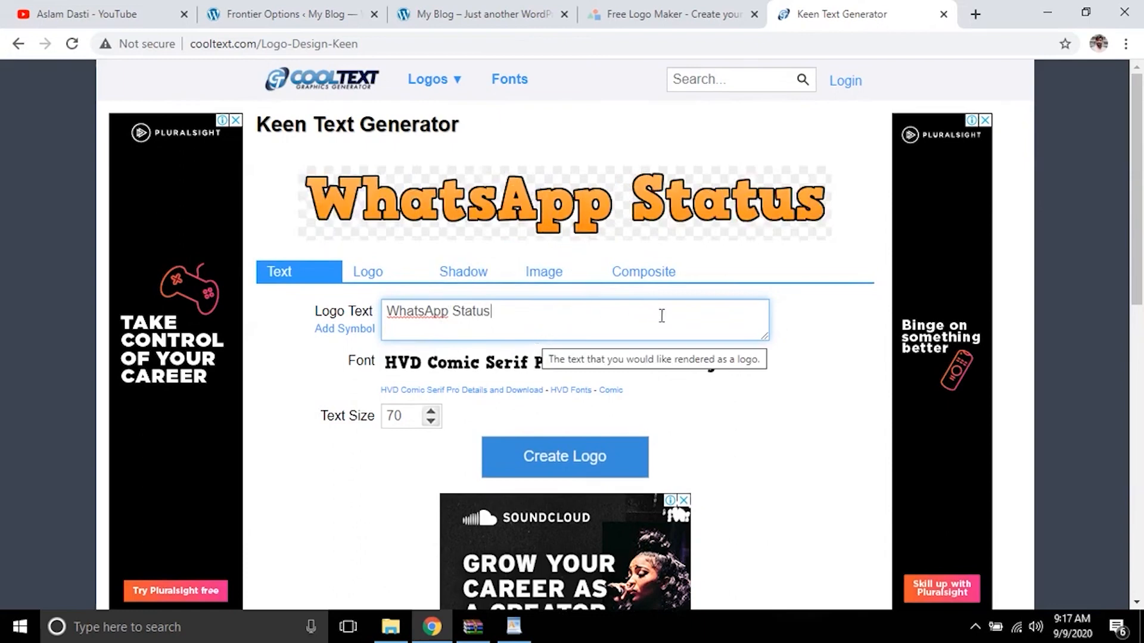
Step: Set the logo's start color to #002F47 and its end color to #A19A98
click(360, 278)
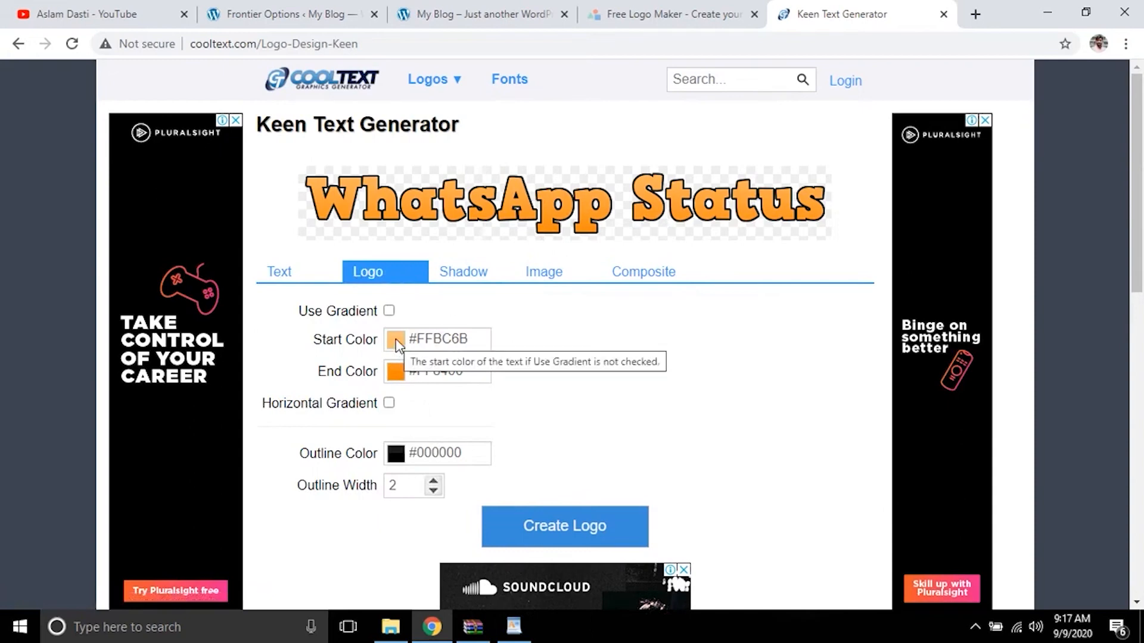
click(395, 371)
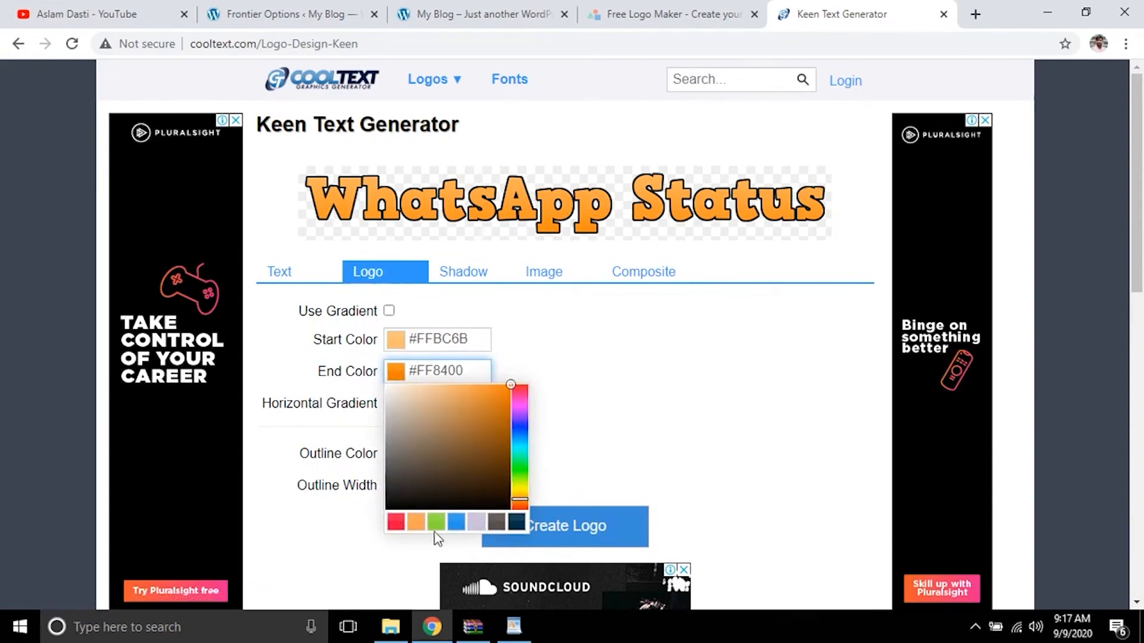
click(503, 524)
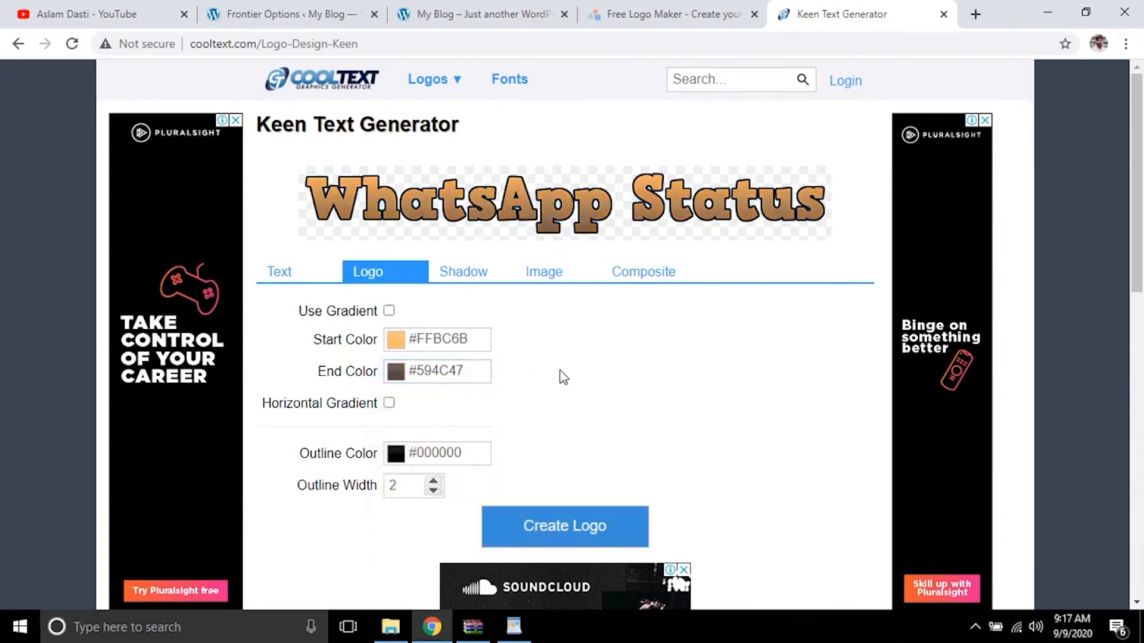
click(396, 341)
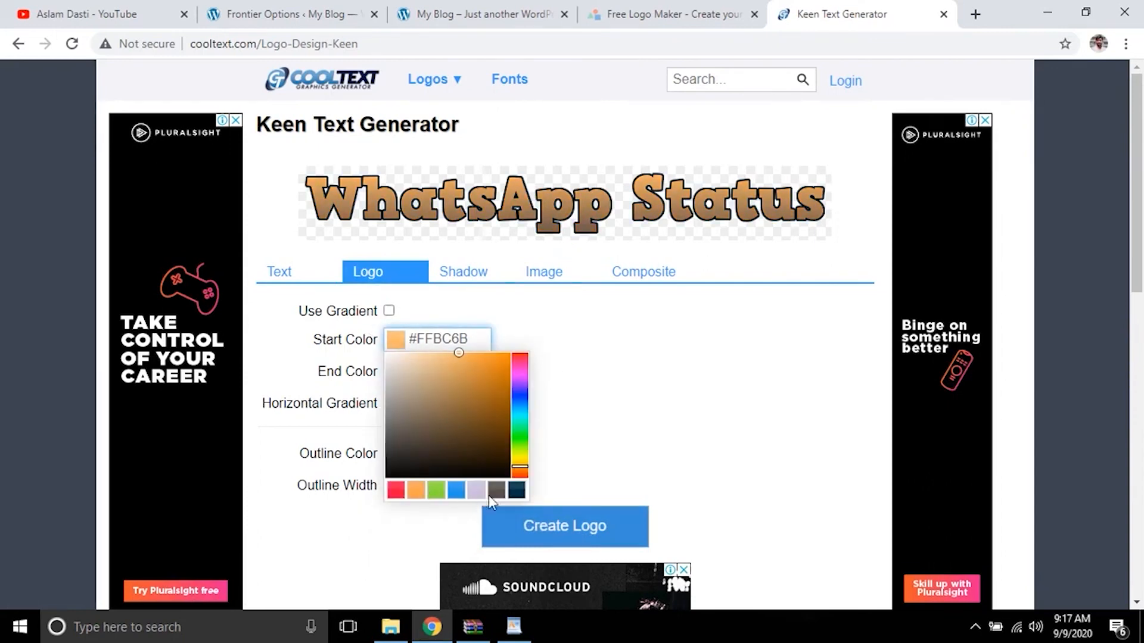
click(516, 492)
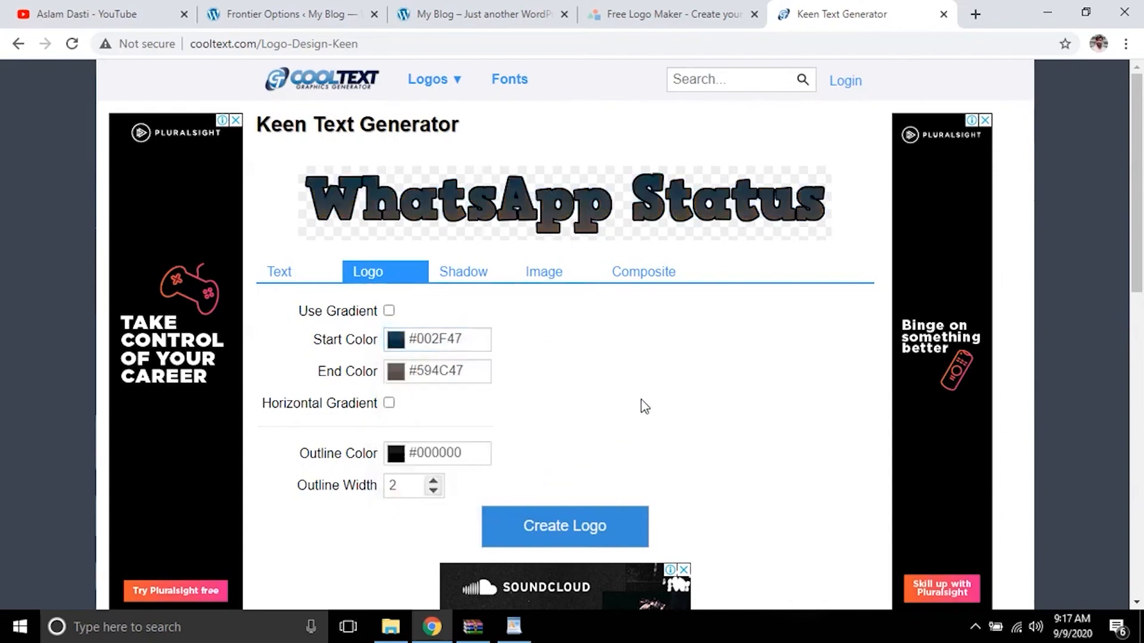
click(398, 382)
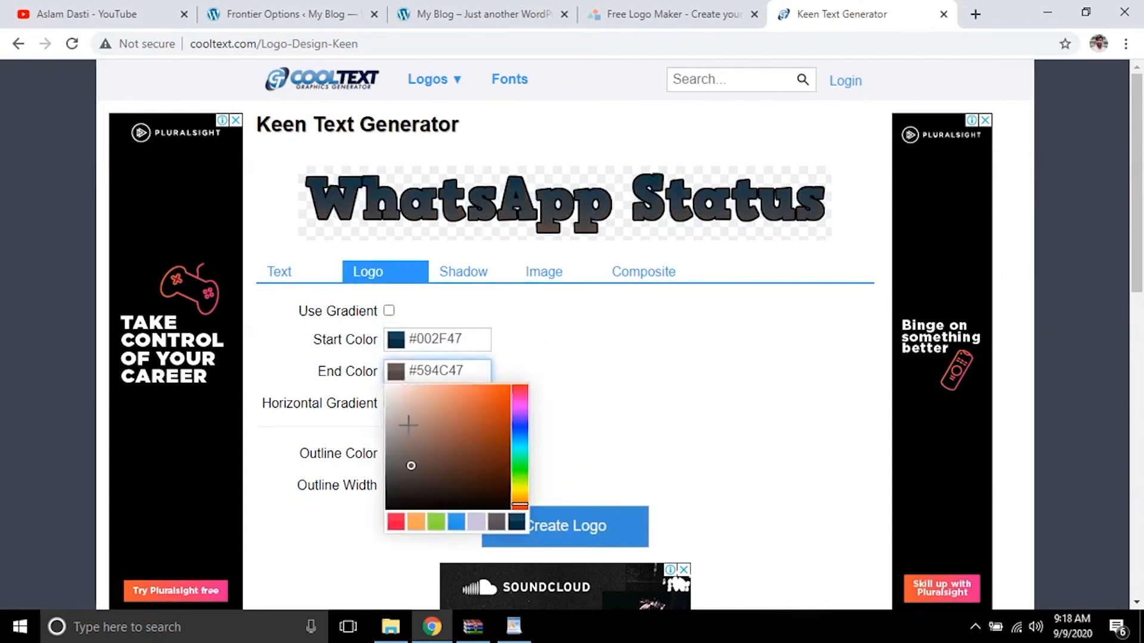
drag(414, 467, 393, 430)
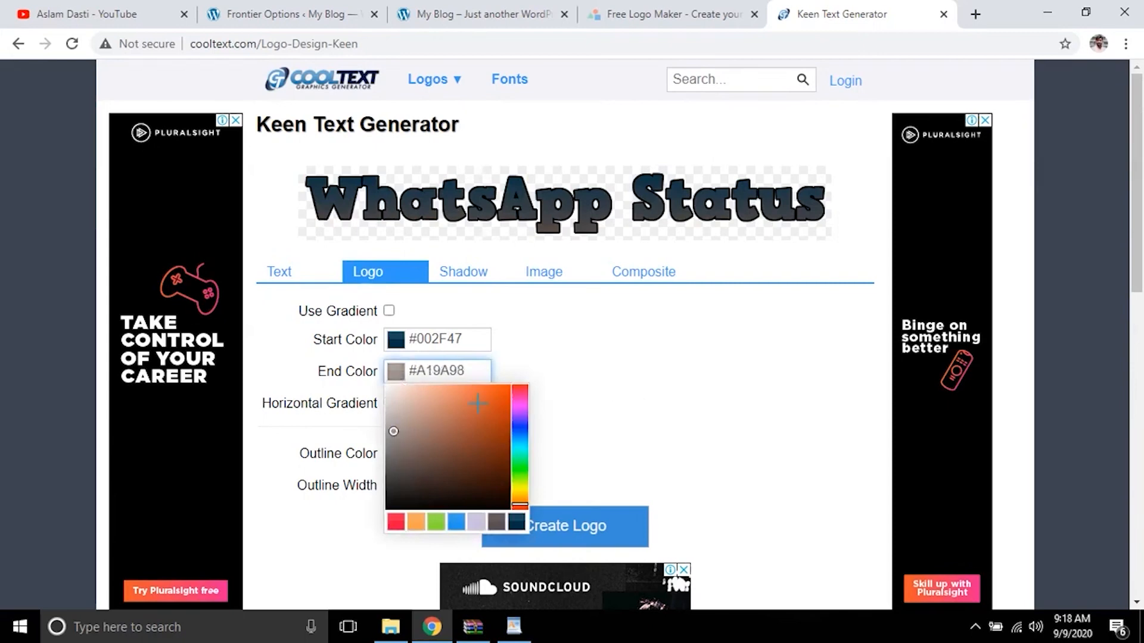
click(612, 344)
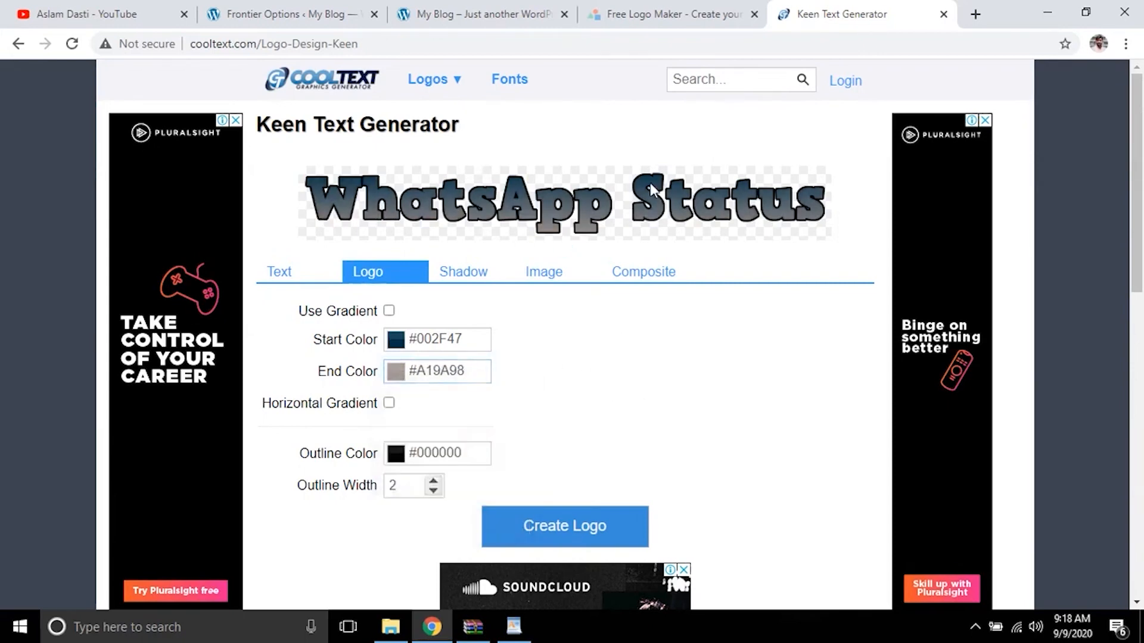
Step: Create the WhatsApp Status logo, download it as a PNG and close the Cool Text page
scroll(685, 423, down, 1)
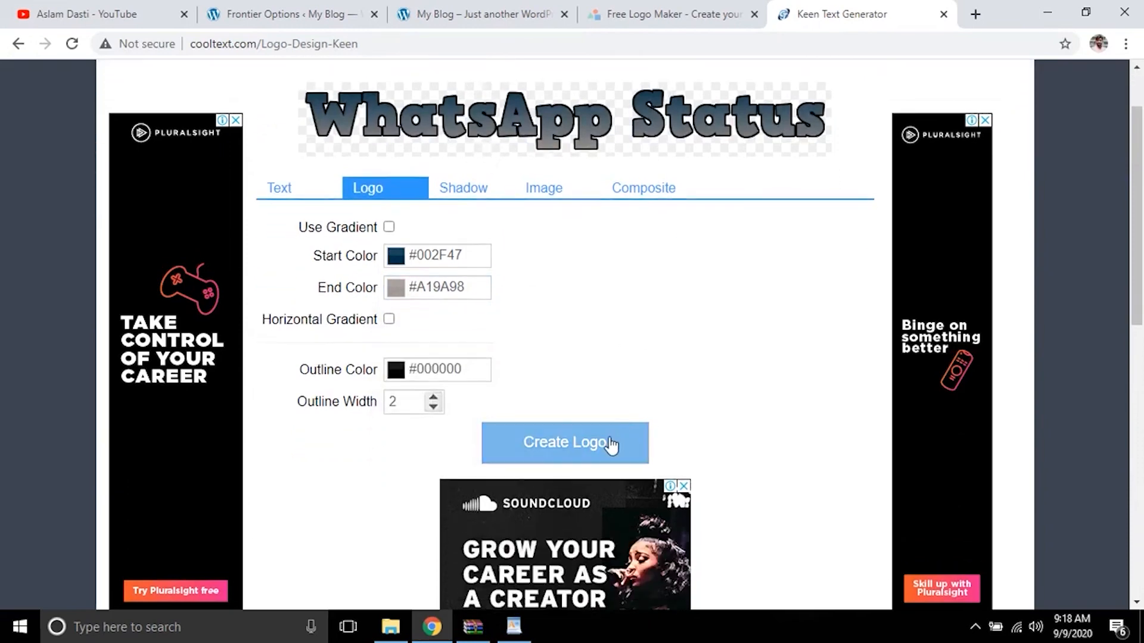
click(565, 446)
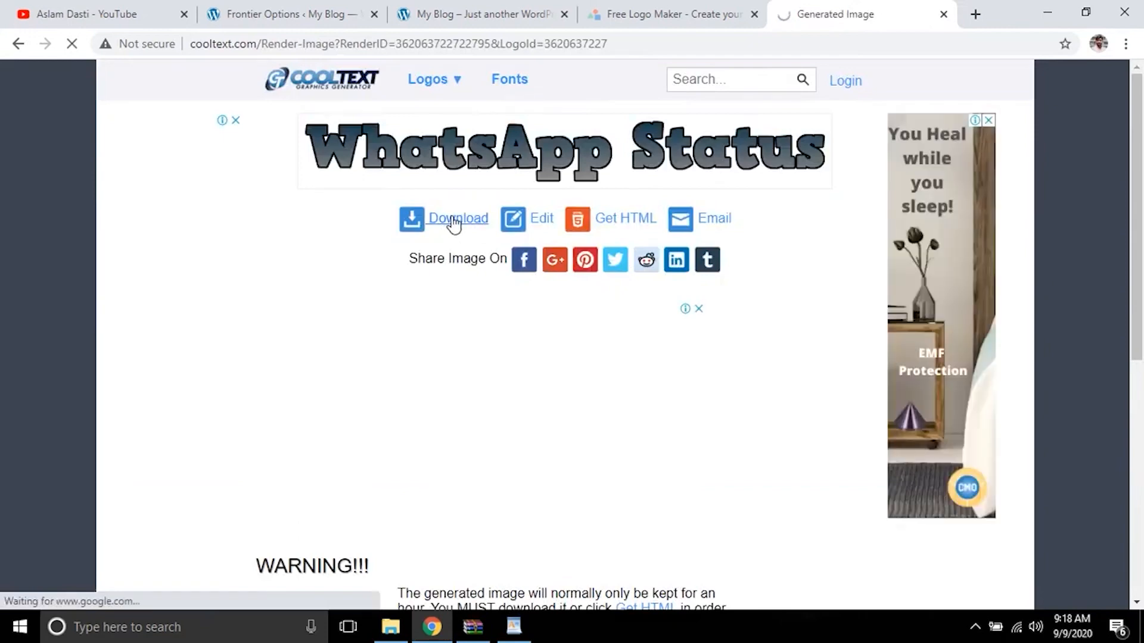
click(451, 223)
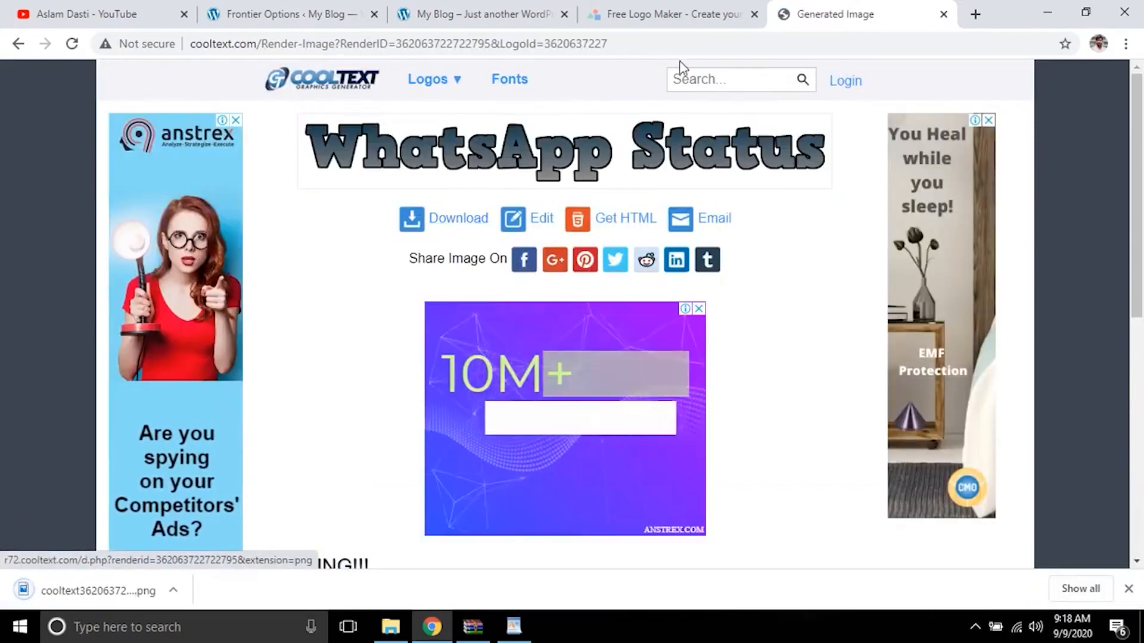
click(944, 14)
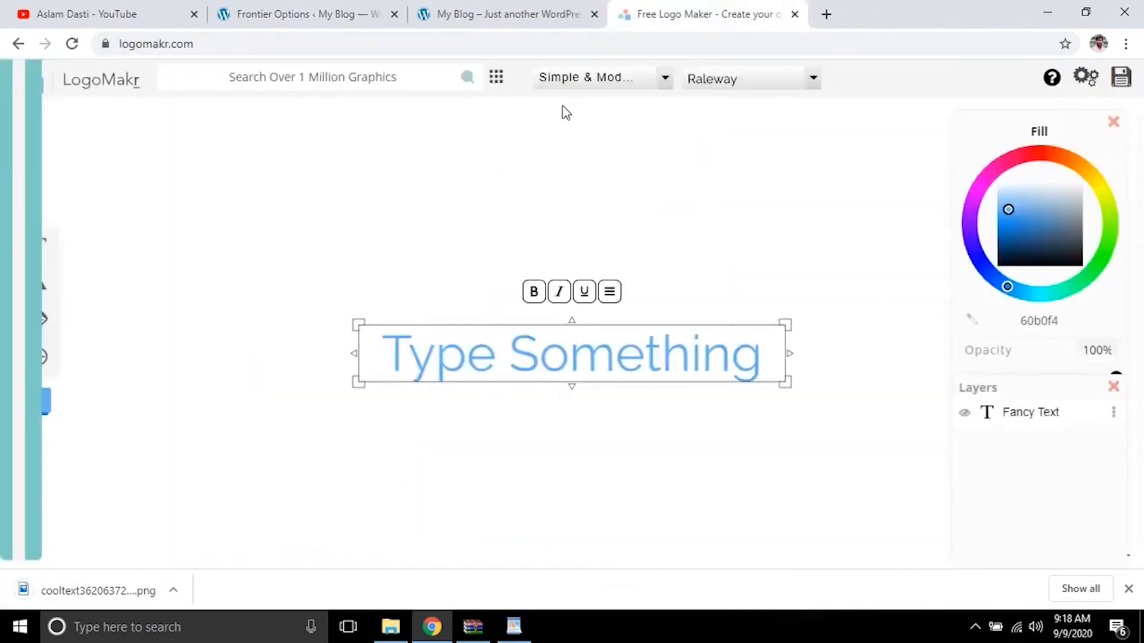
Step: In WordPress's Frontier Options, upload the downloaded Cool Text PNG and select it as the header logo
click(287, 12)
click(502, 221)
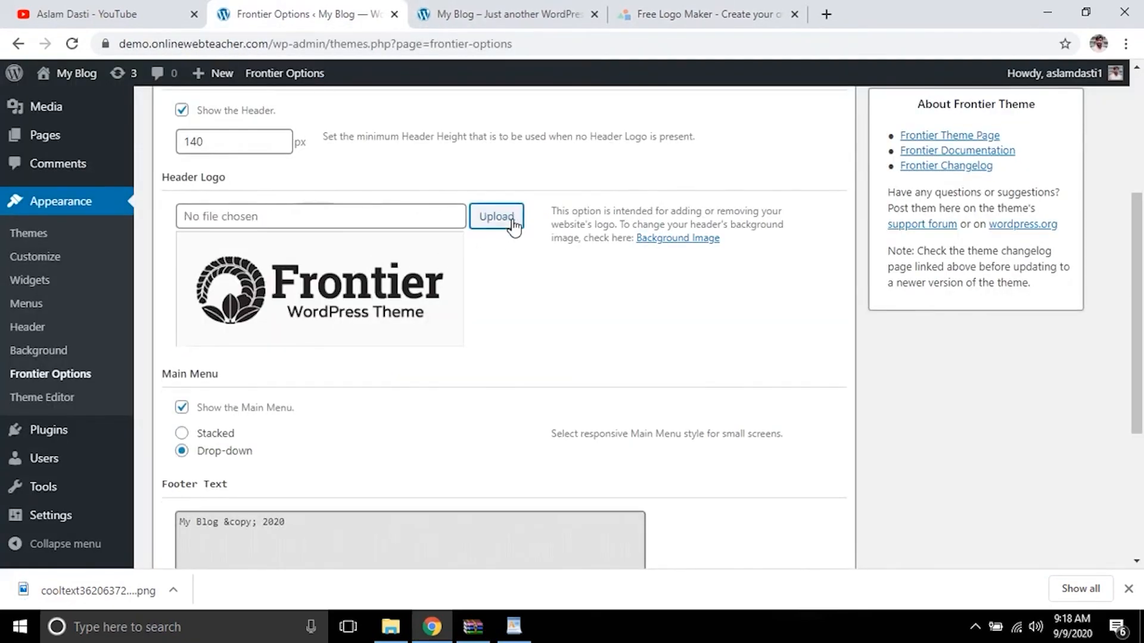
click(502, 220)
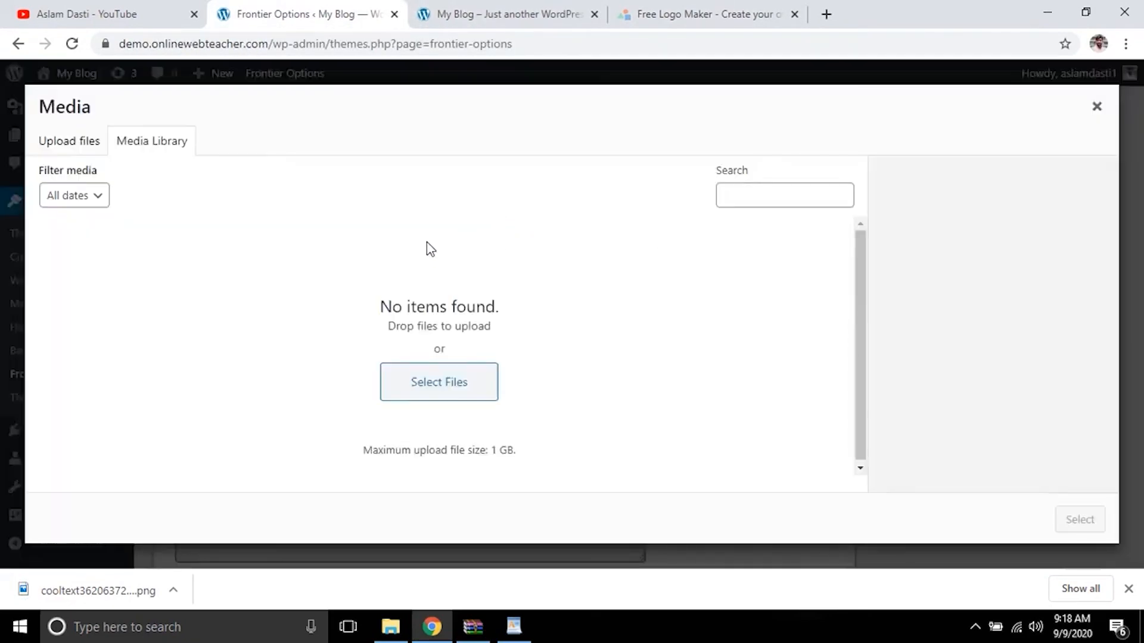
drag(106, 575, 371, 357)
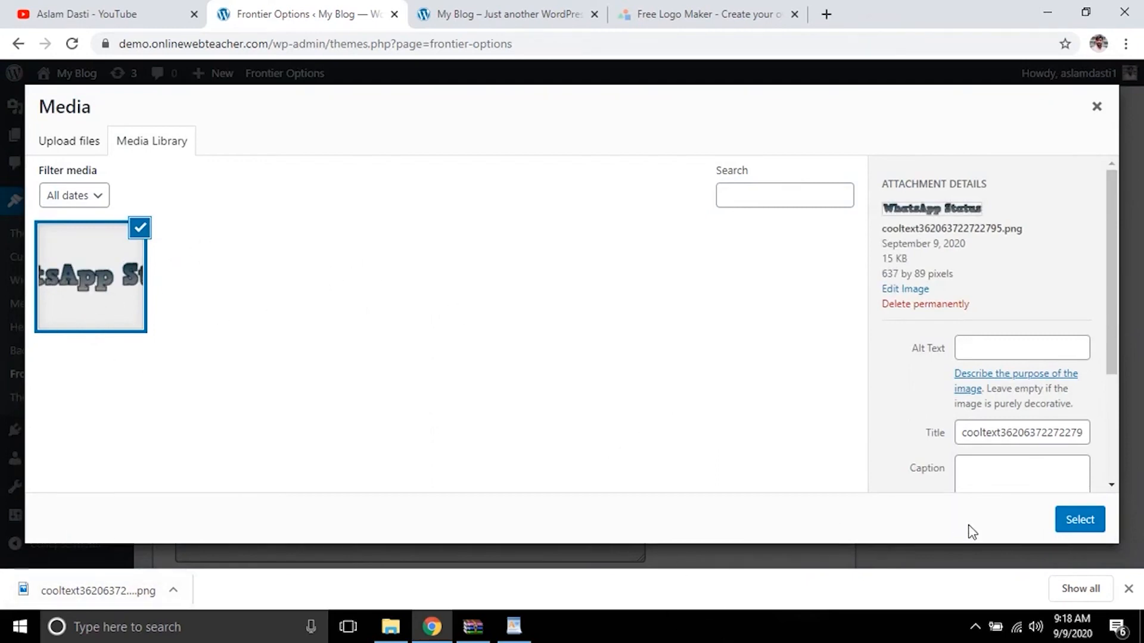
click(1080, 519)
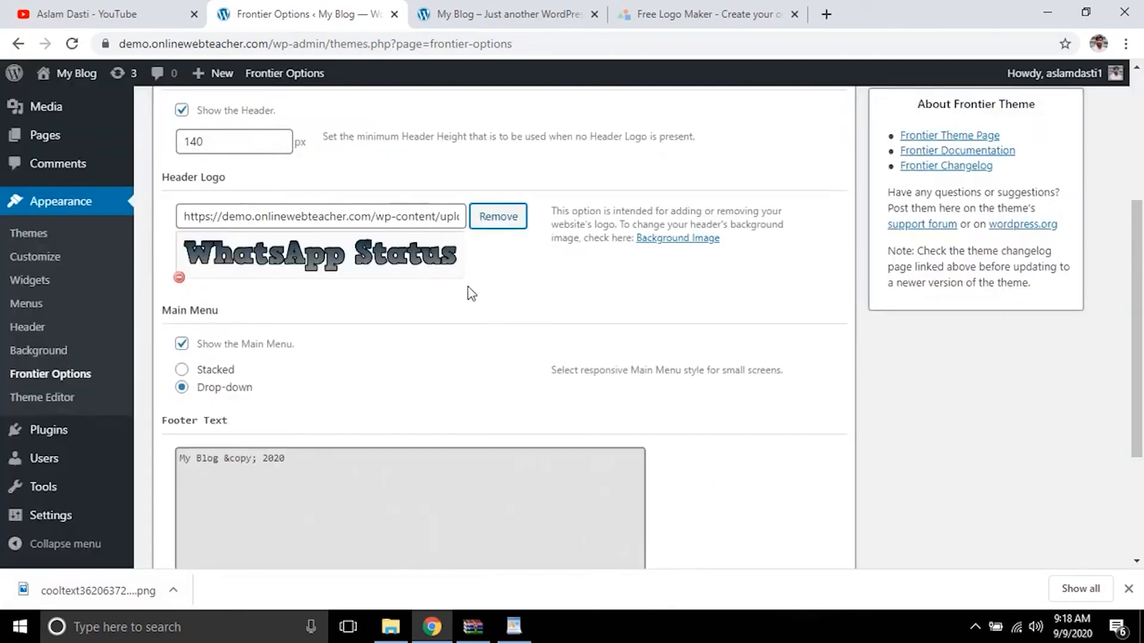
Step: Save the Frontier theme options and view the blog's front page to check the header logo
scroll(416, 373, down, 3)
scroll(420, 373, up, 3)
scroll(429, 374, down, 3)
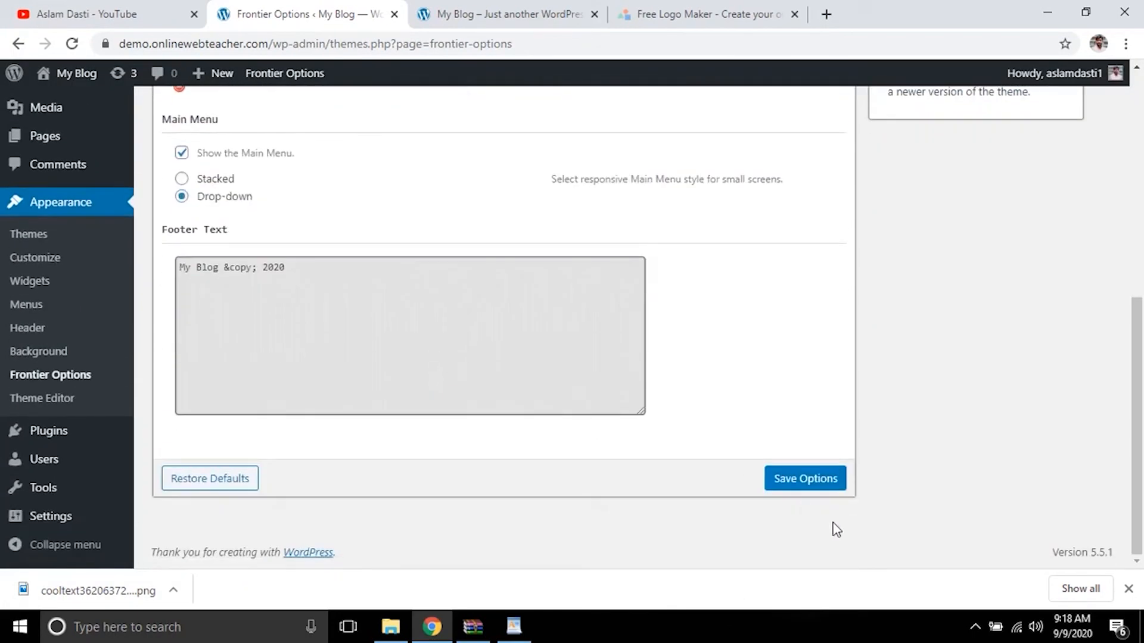
click(811, 478)
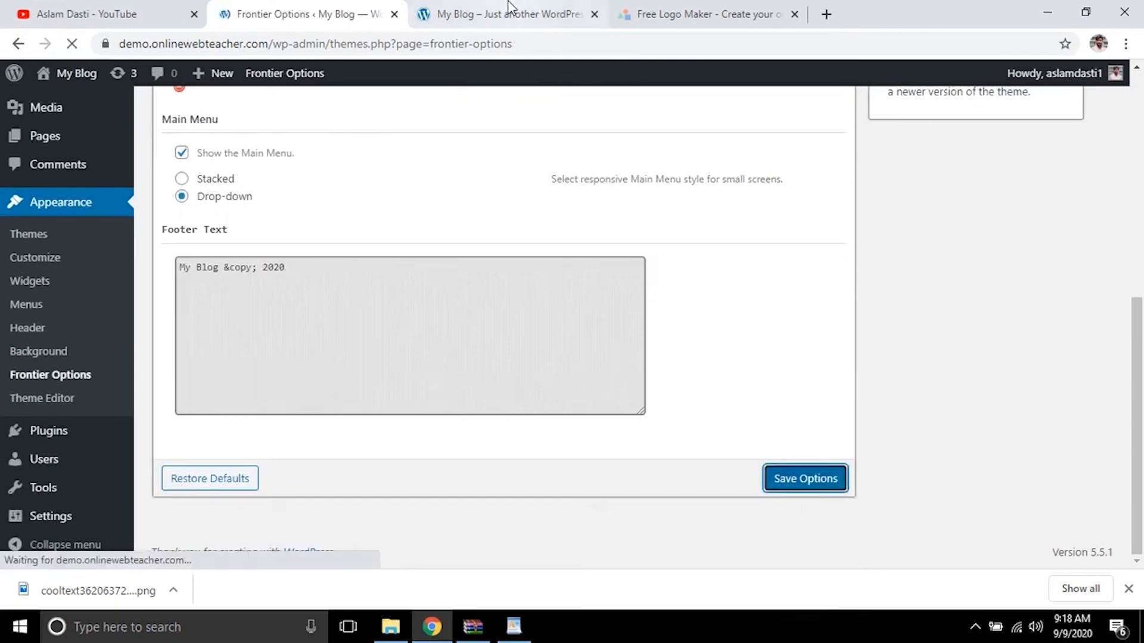
click(510, 12)
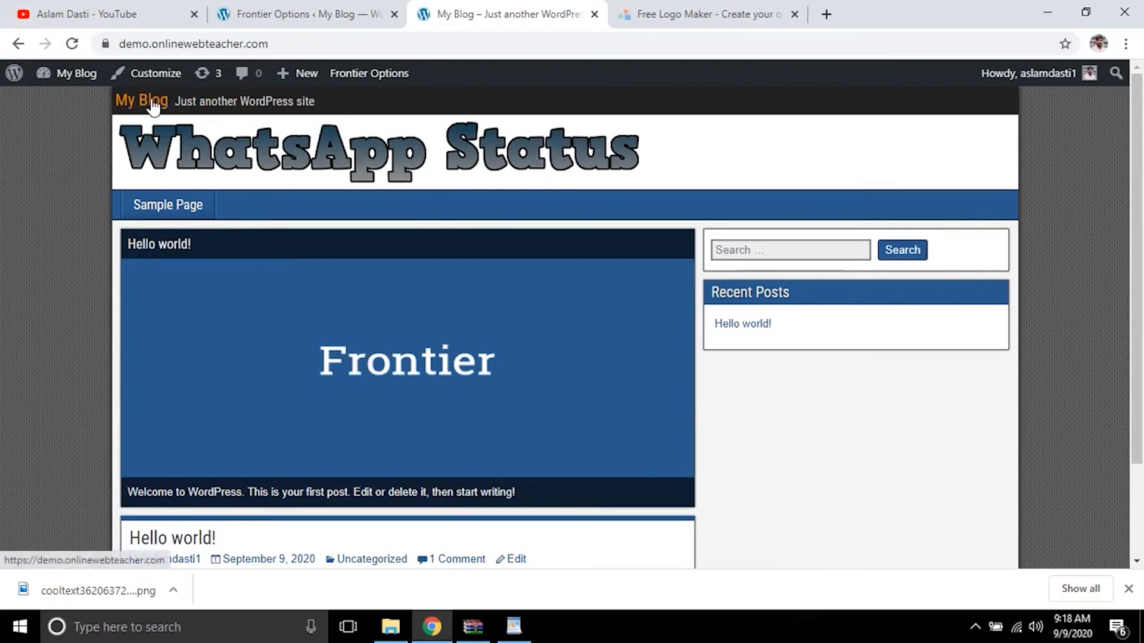
Step: Open the Site Identity settings in the WordPress Customizer and set the site title to "WhatsApp Status"
click(256, 13)
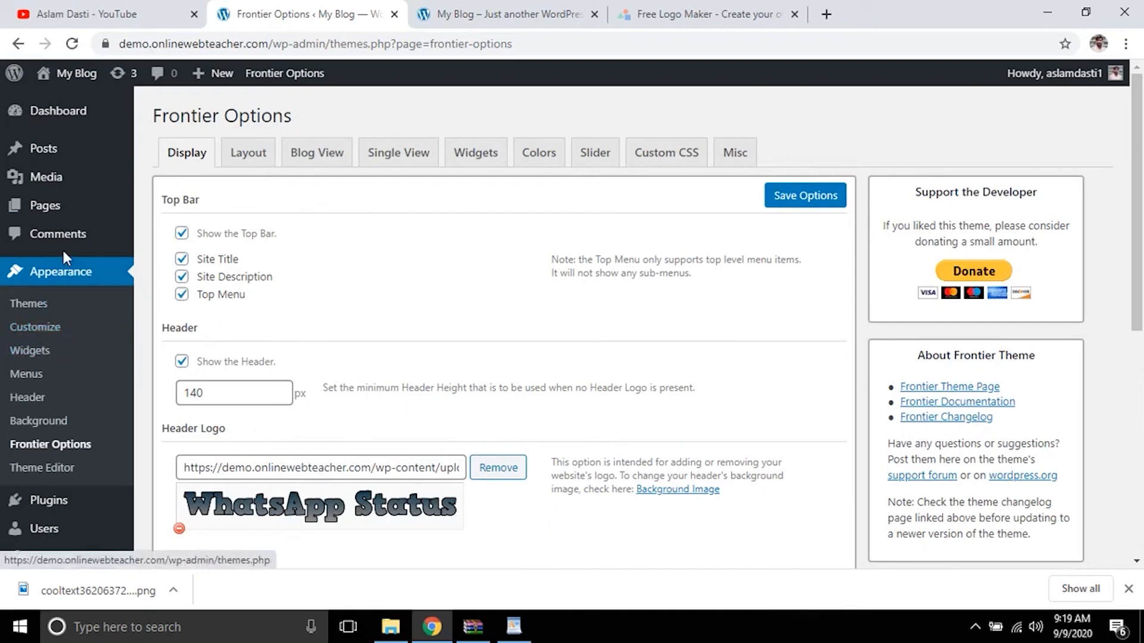
click(44, 332)
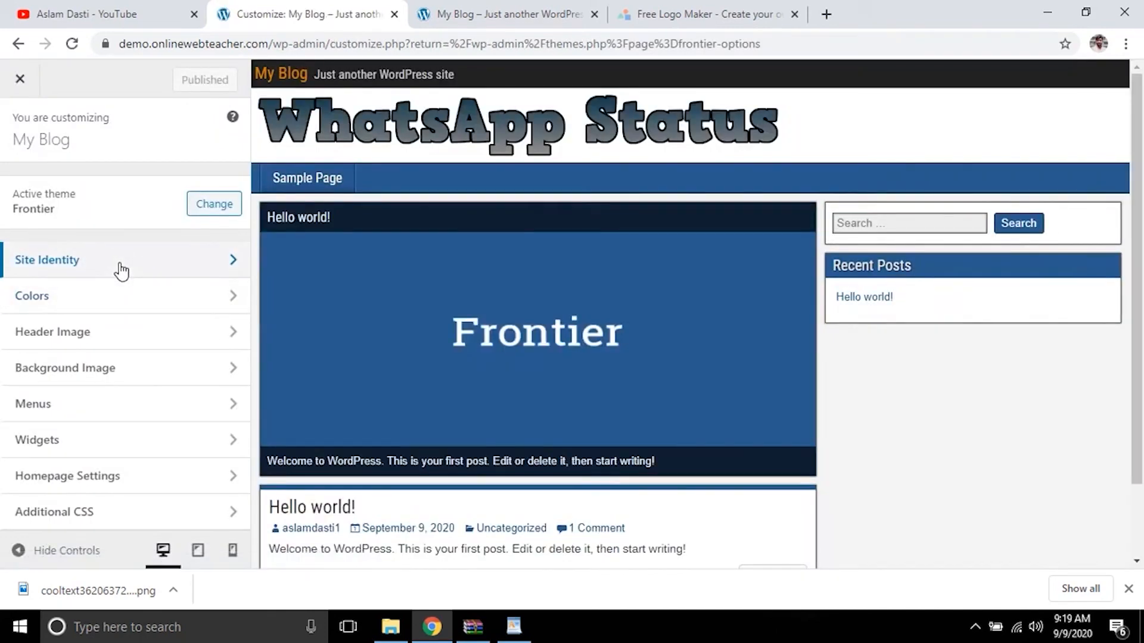
click(121, 269)
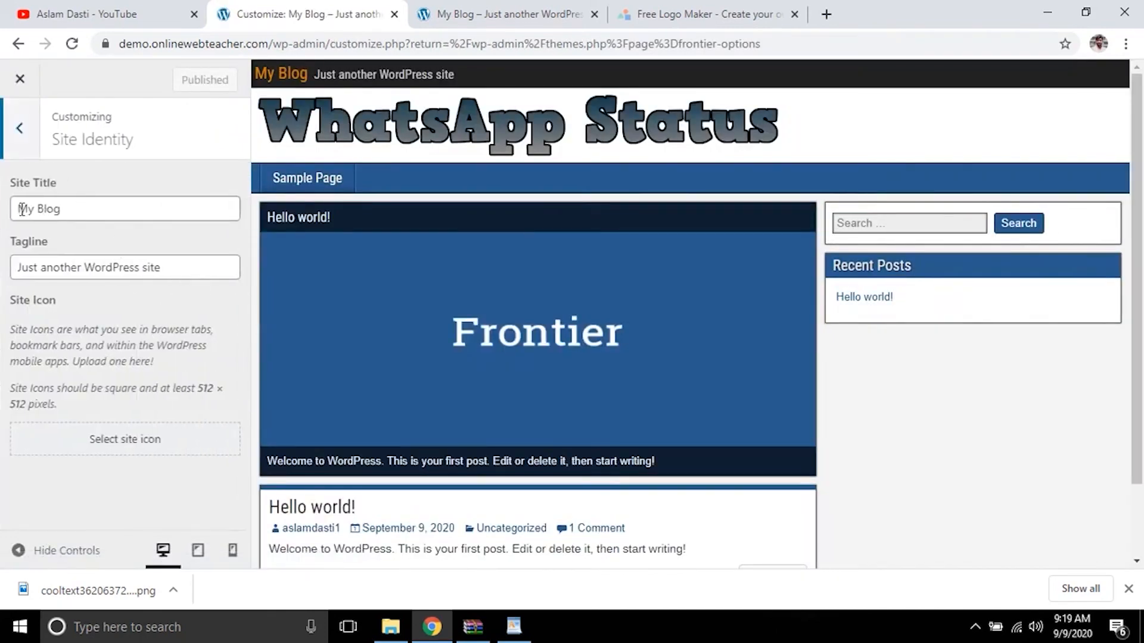
drag(20, 208, 111, 217)
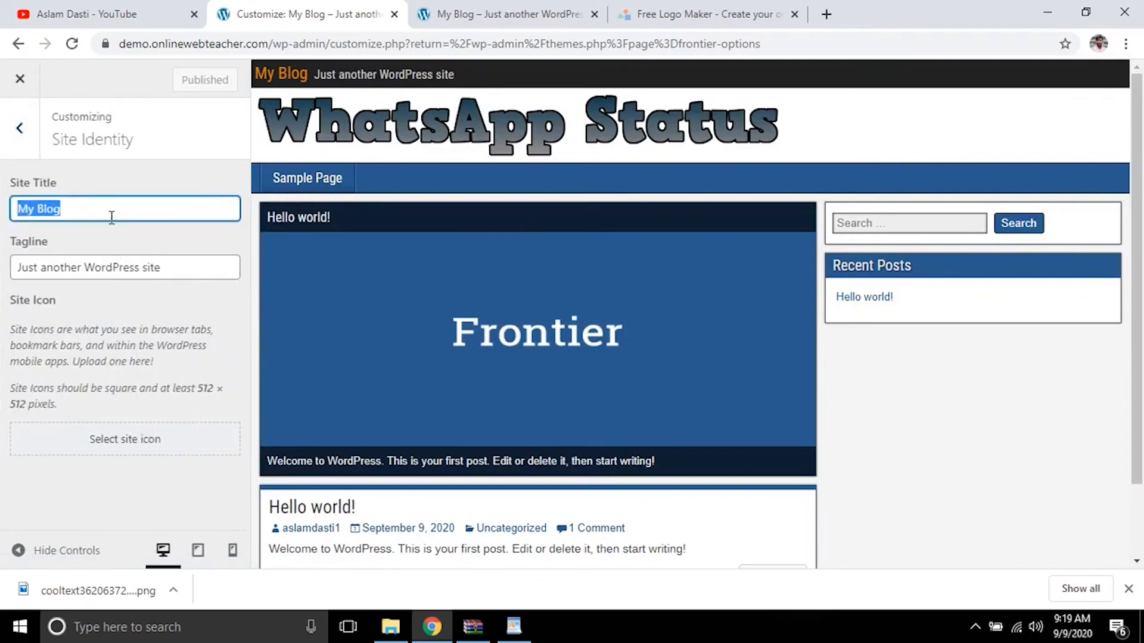
text(What)
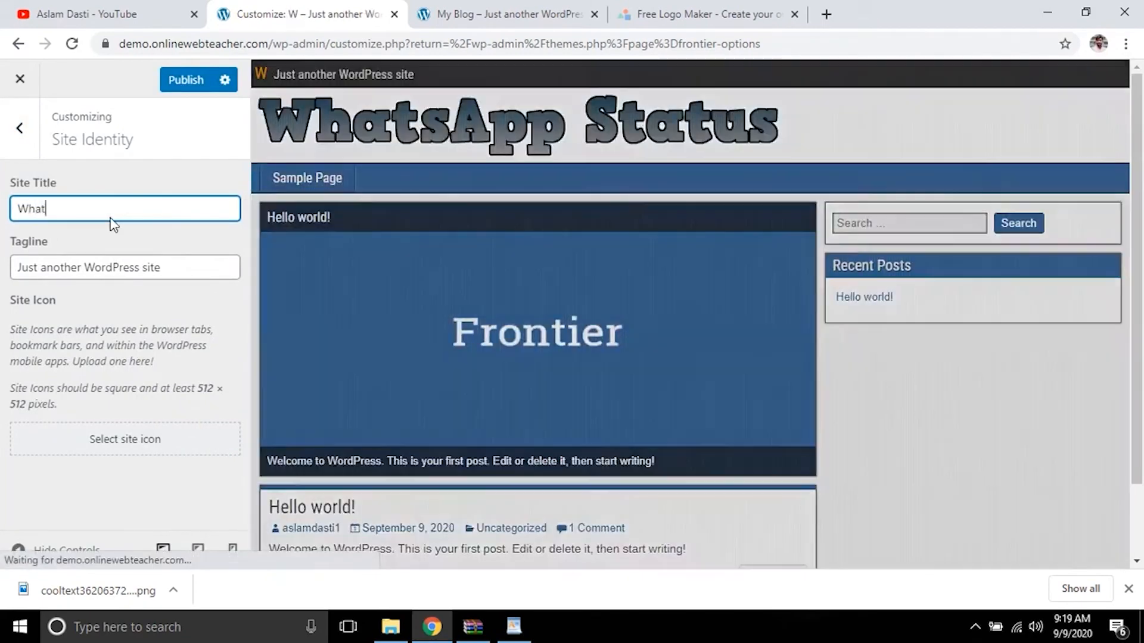
text(sa)
key(BackSpace)
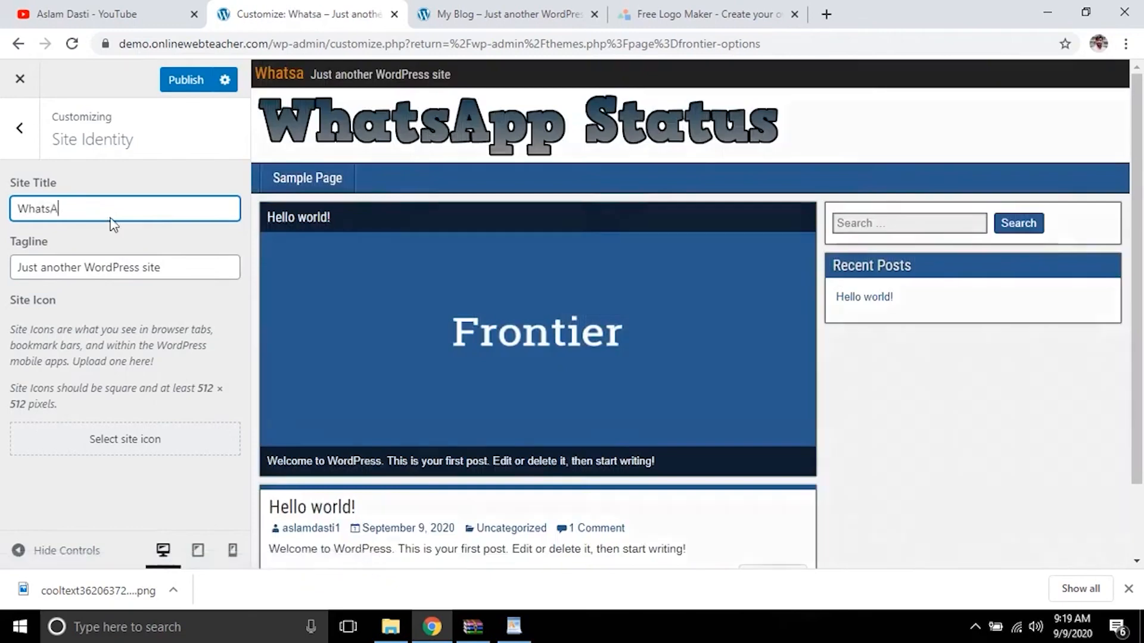
text(App Status)
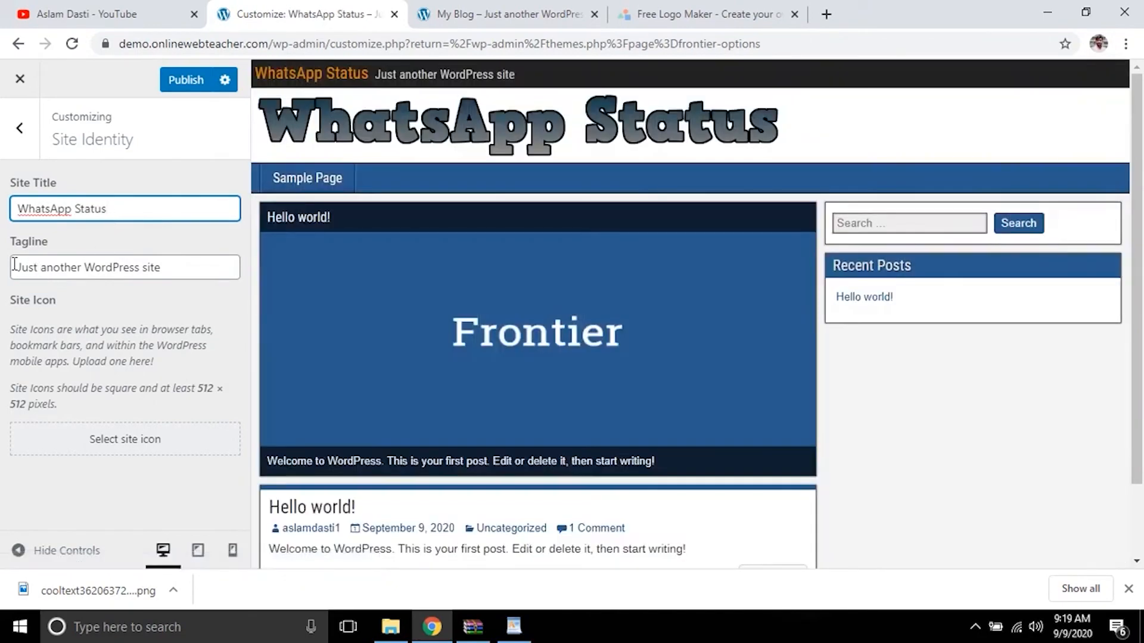
Step: Replace the tagline with "Best WhatsApp Status / Quotes of 2020", copied from the WordPad document, then publish the changes and close the Customizer
drag(18, 265, 185, 266)
key(BackSpace)
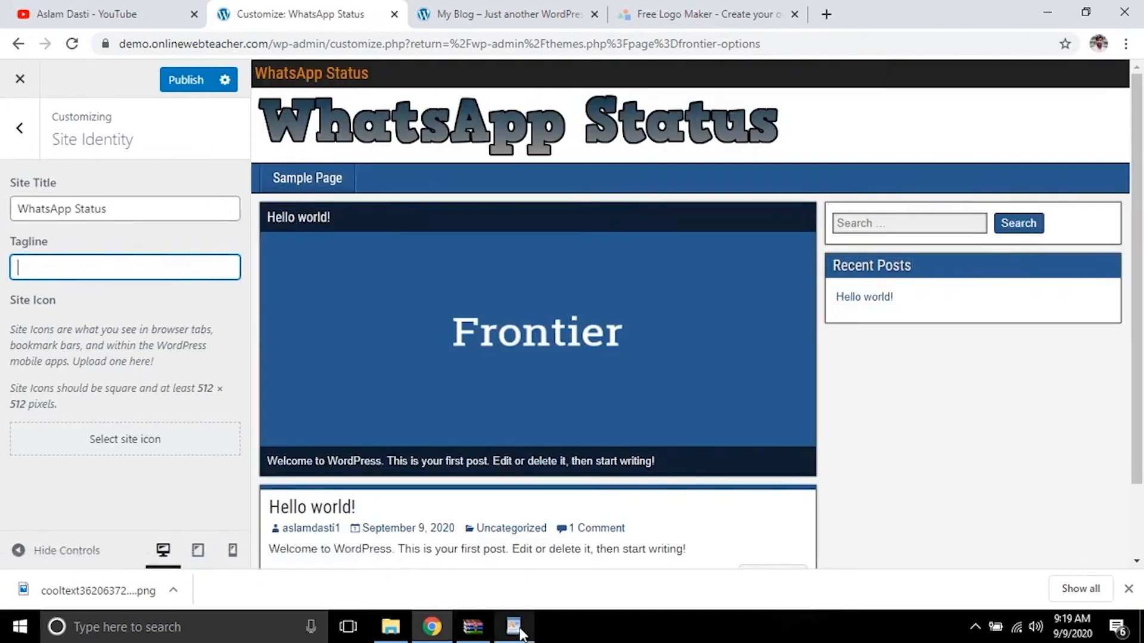
click(514, 626)
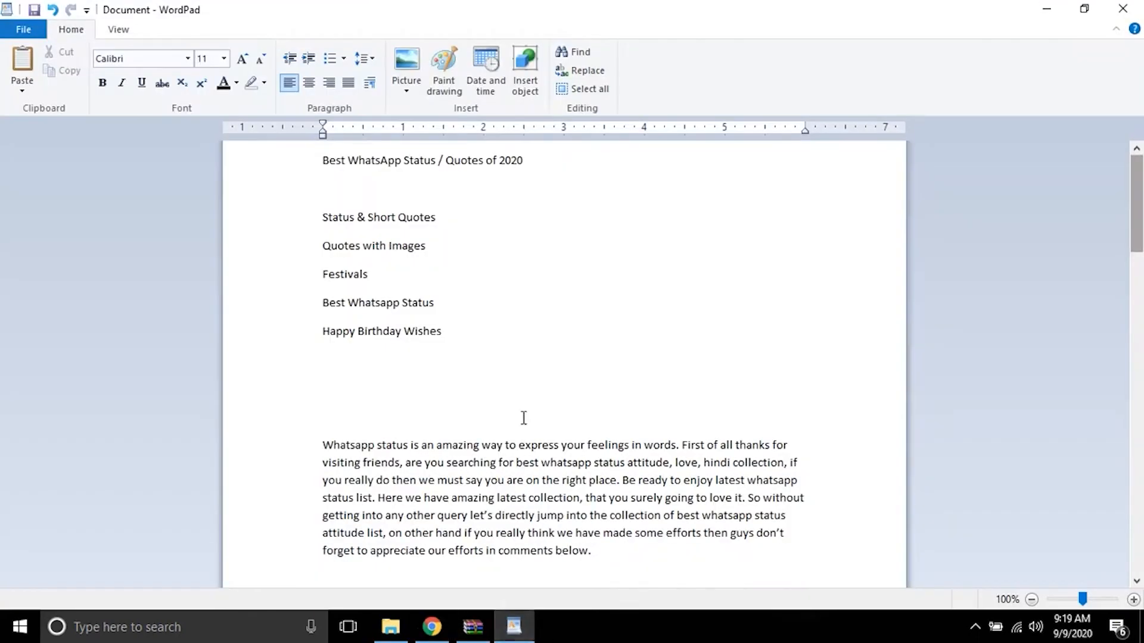
click(317, 171)
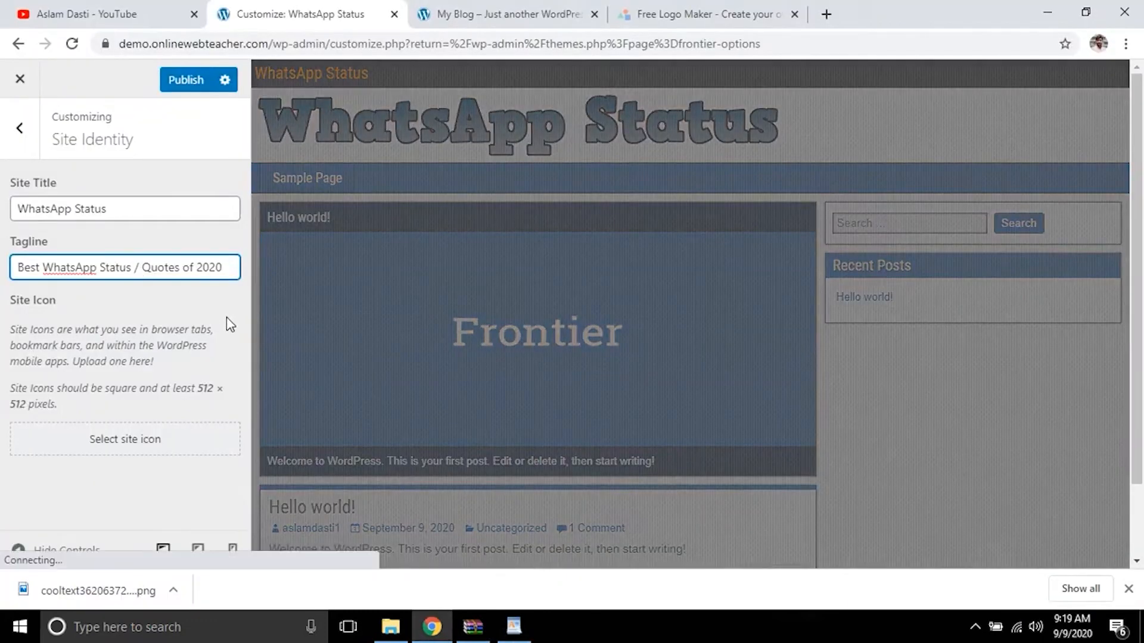
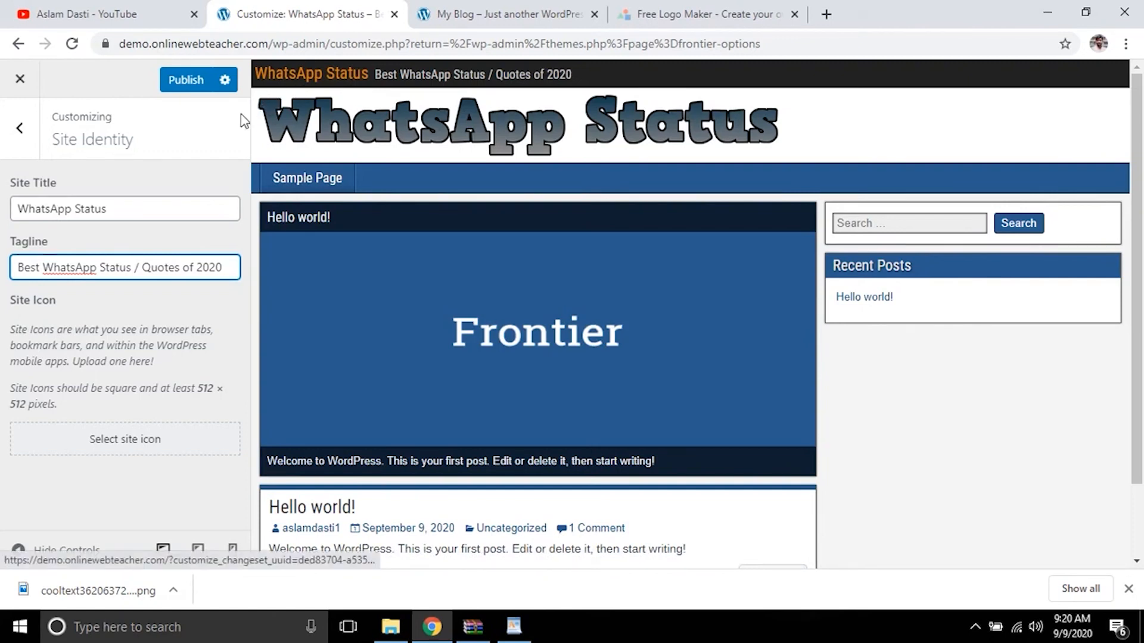
click(192, 85)
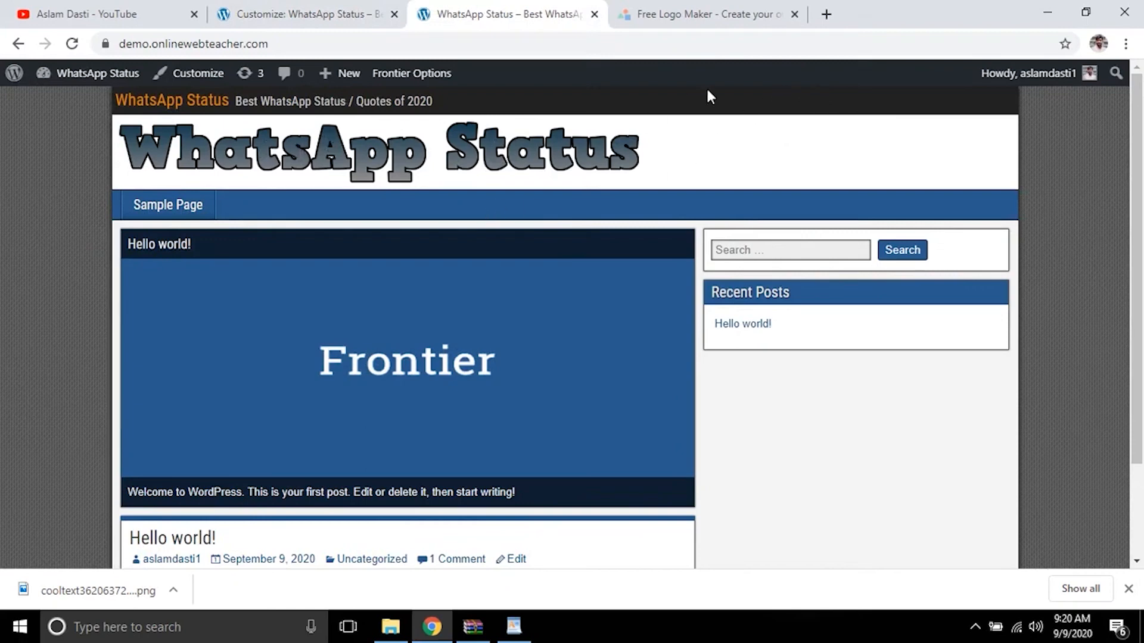
click(298, 14)
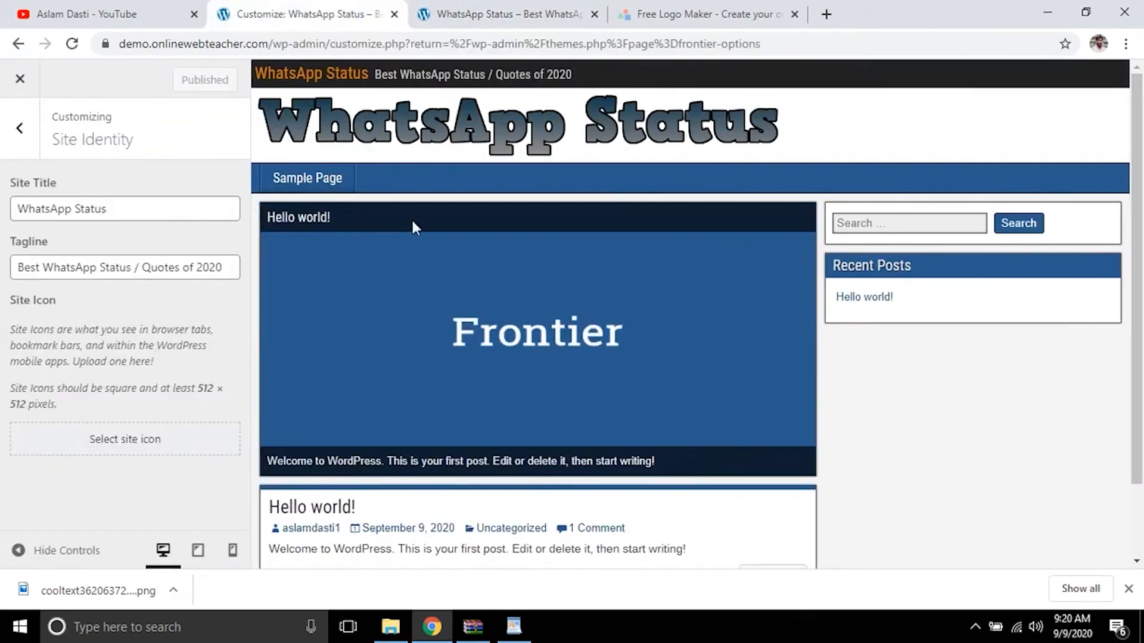
click(19, 128)
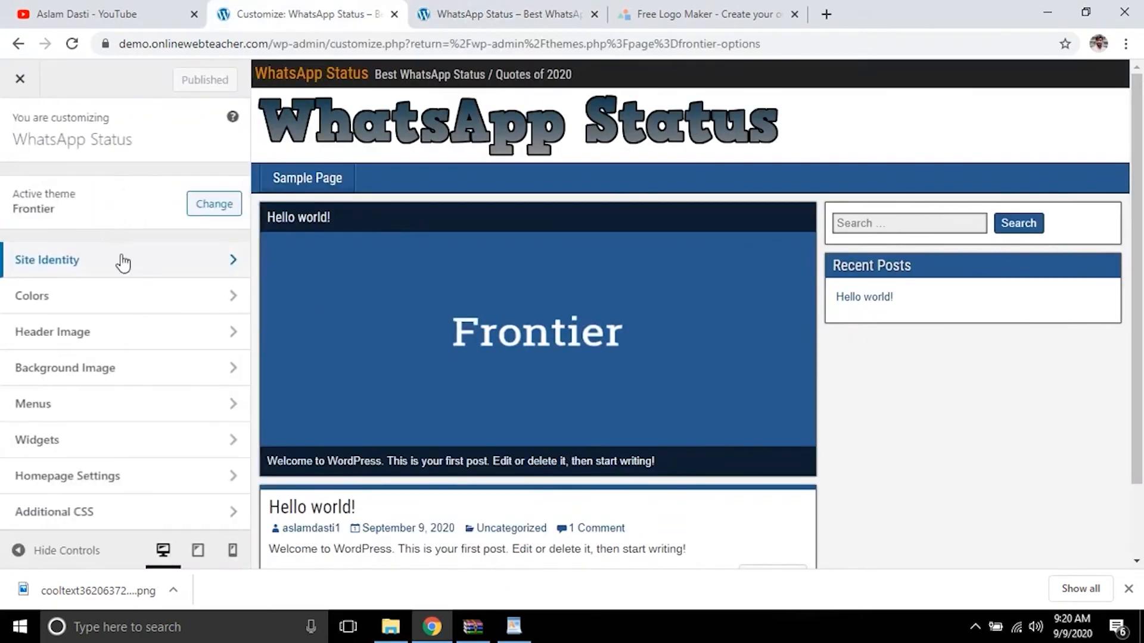
click(19, 79)
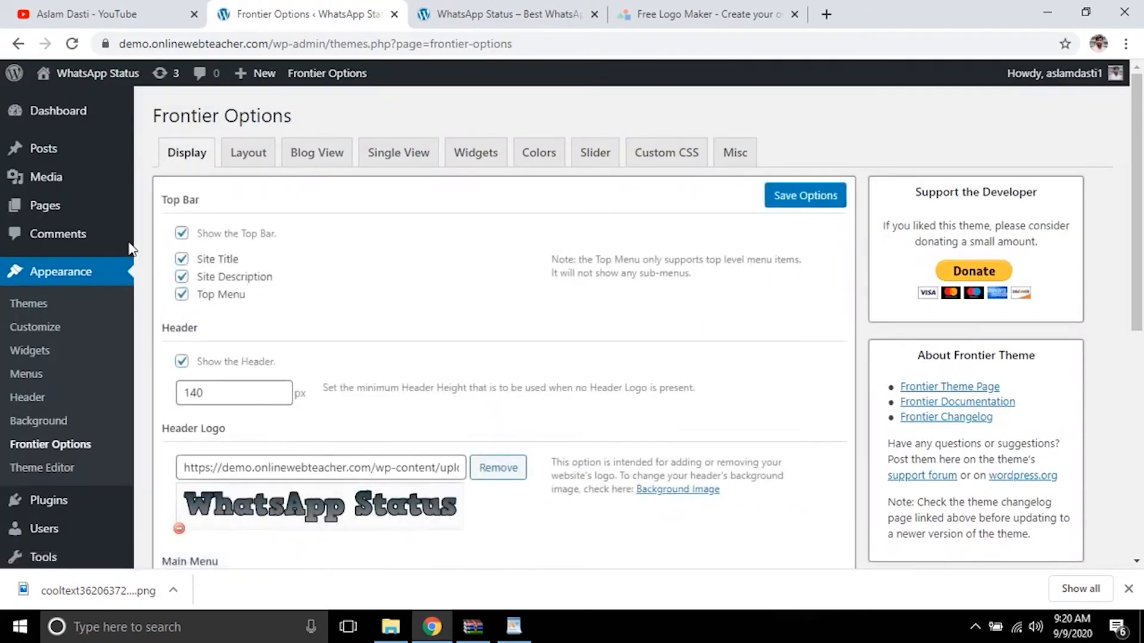
Step: Open four blank new-page editors from the WordPress dashboard, each in its own browser tab
mouse_move(69, 205)
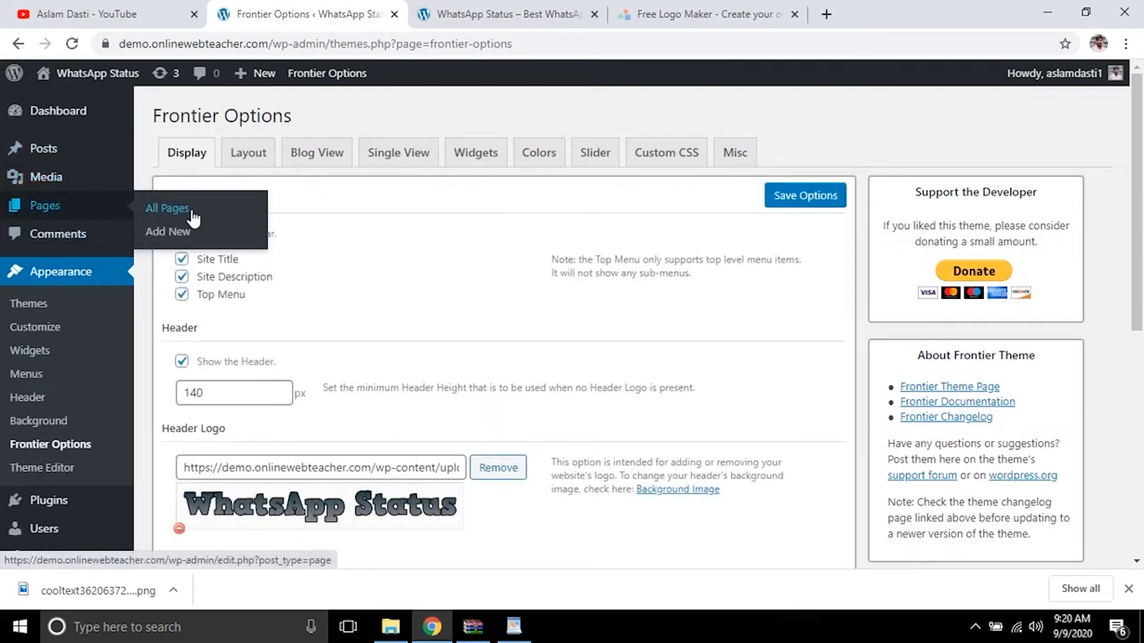
right_click(178, 236)
click(190, 238)
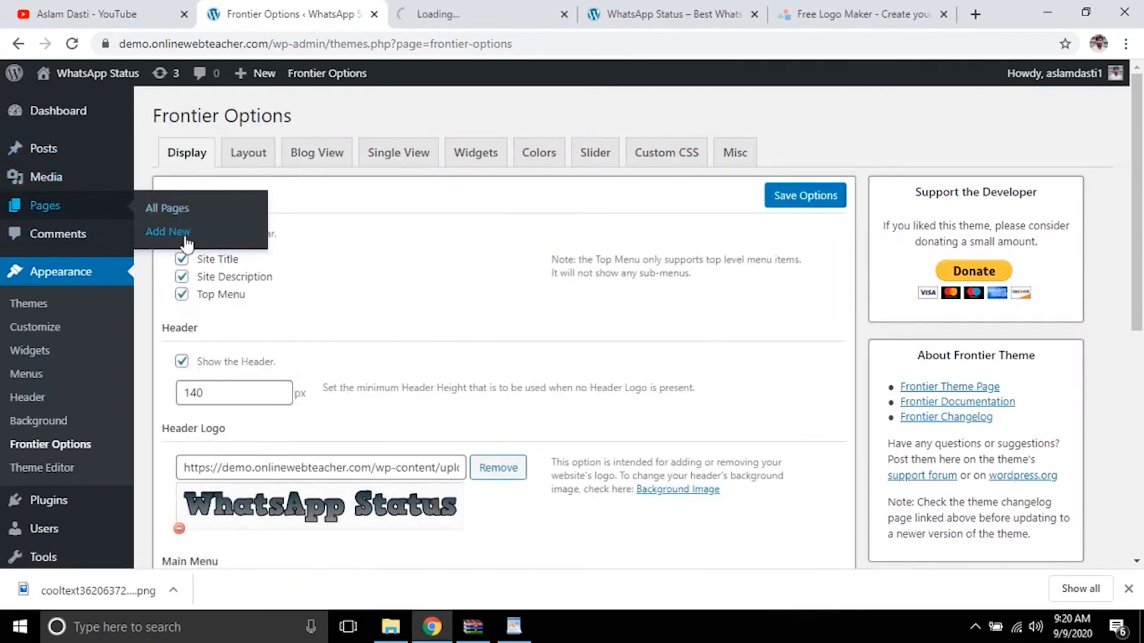
right_click(172, 234)
click(198, 241)
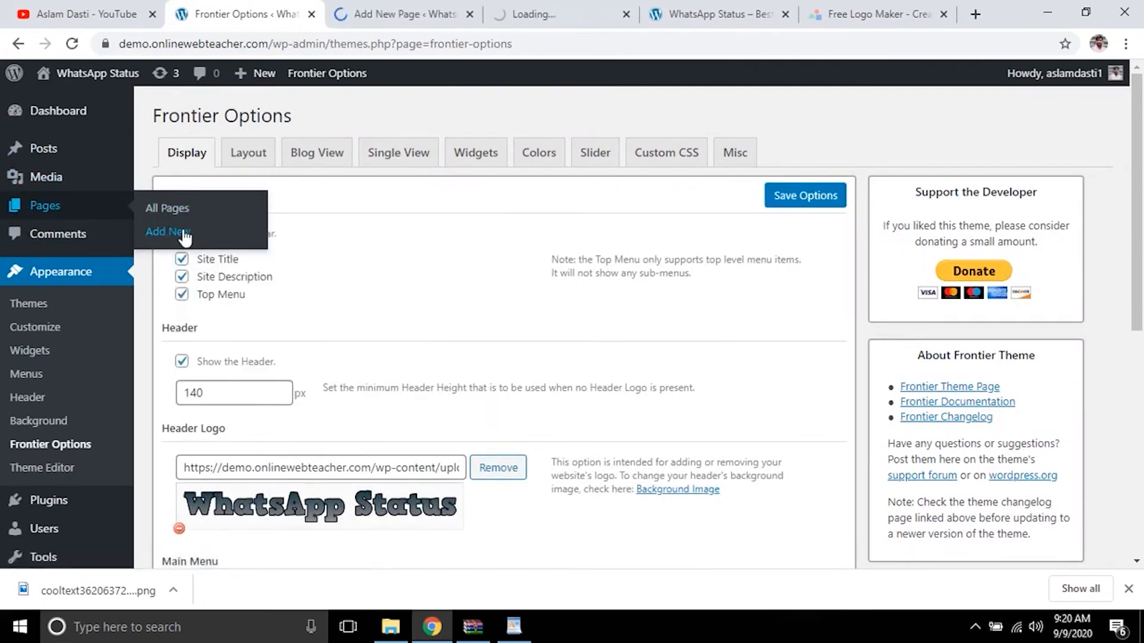
right_click(173, 233)
click(197, 239)
right_click(169, 234)
click(196, 244)
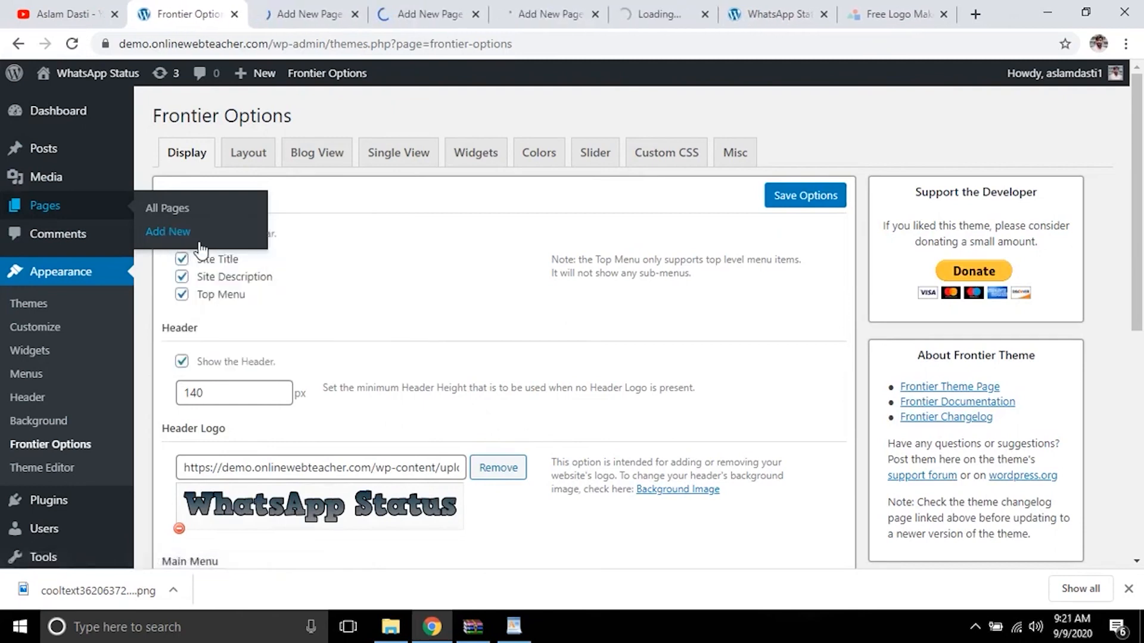
click(310, 14)
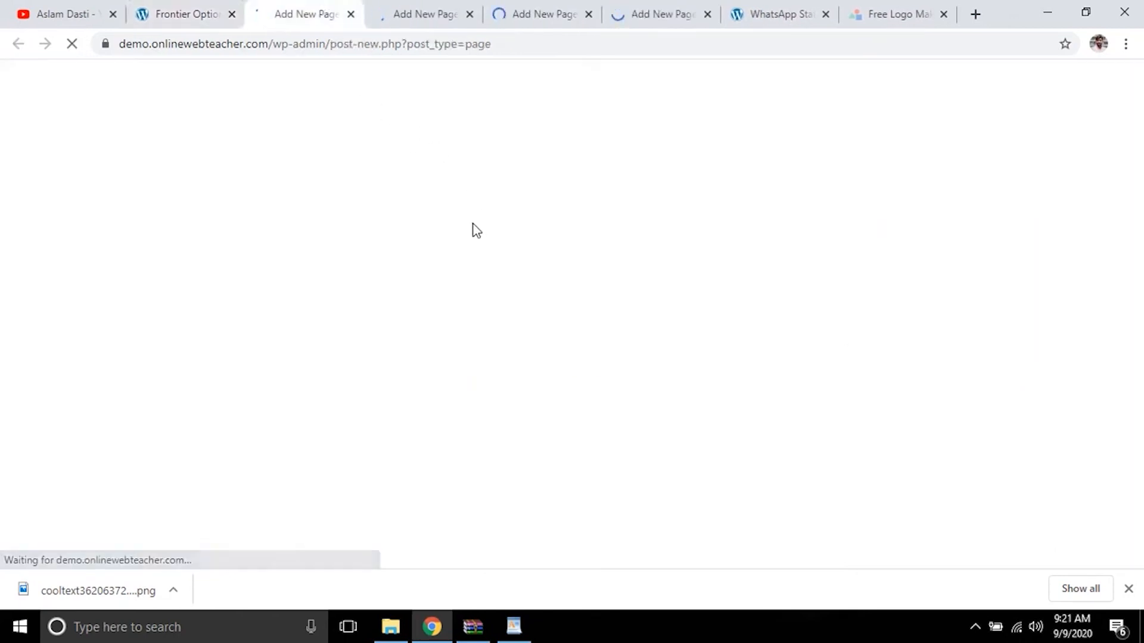
click(421, 13)
click(564, 10)
click(648, 10)
Step: Dismiss the block editor welcome guide in the first new-page editor and publish a page titled "About us"
click(320, 12)
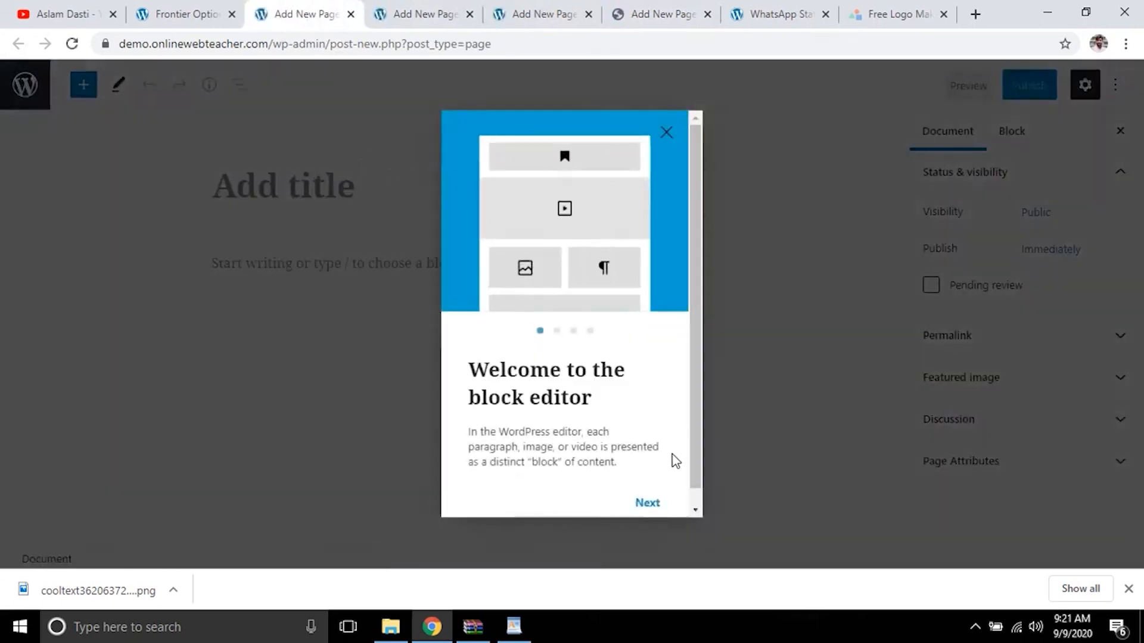
click(649, 505)
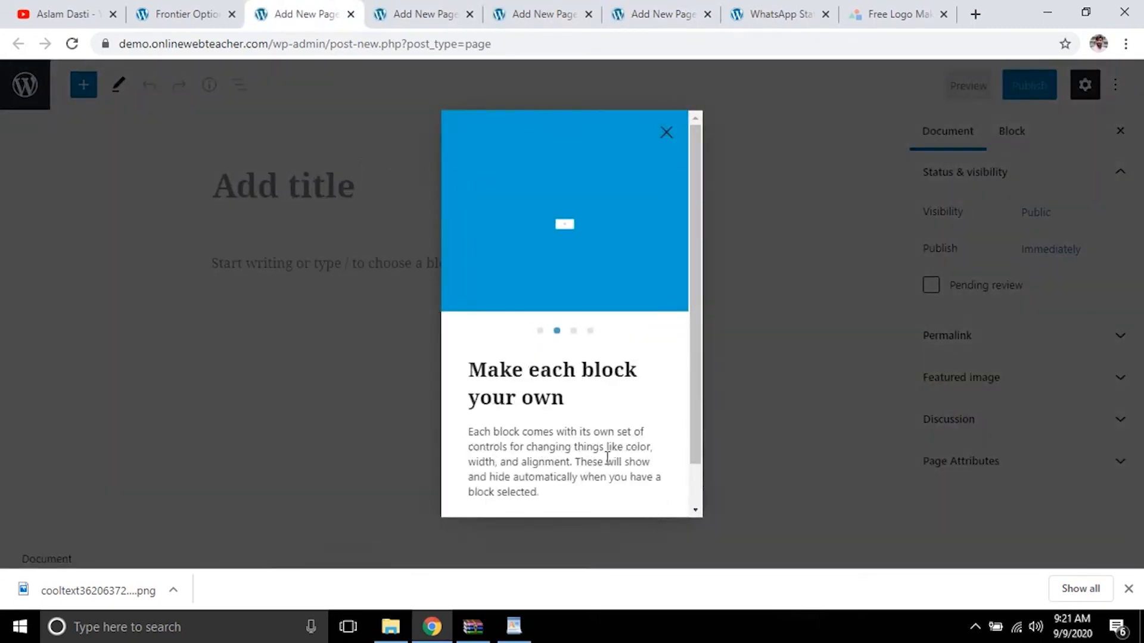
click(666, 131)
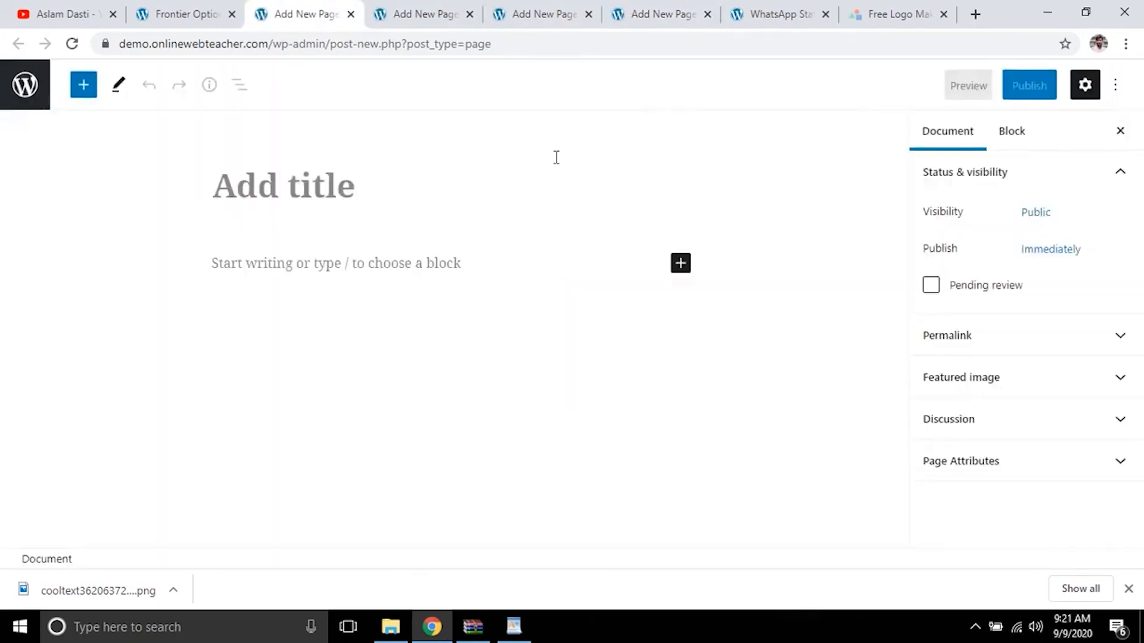
click(312, 190)
text(Abour)
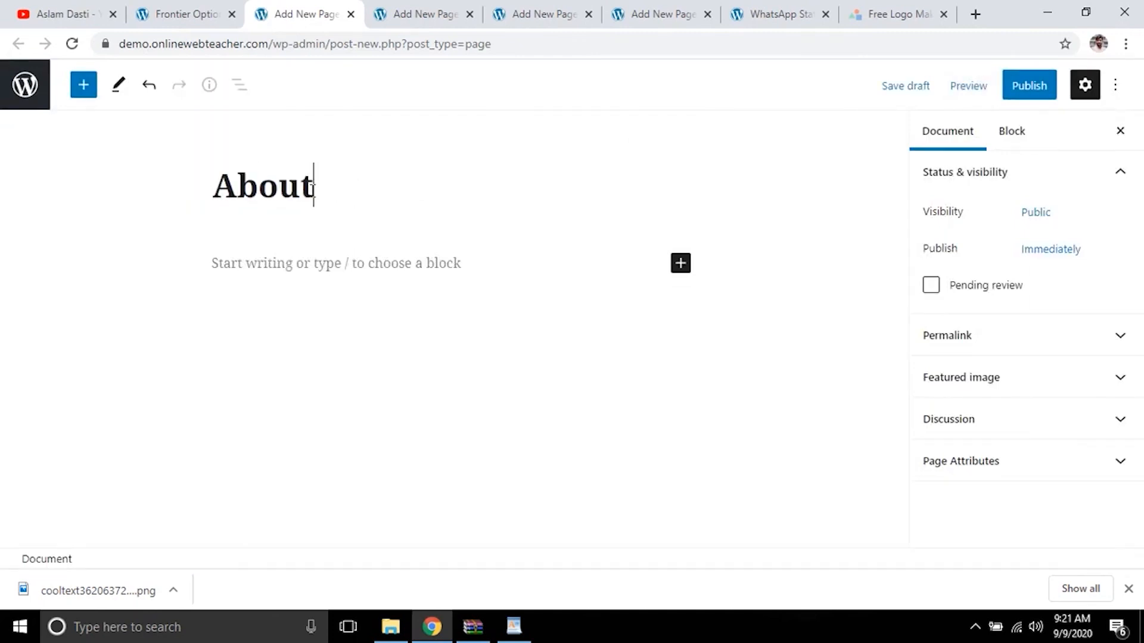
text(us)
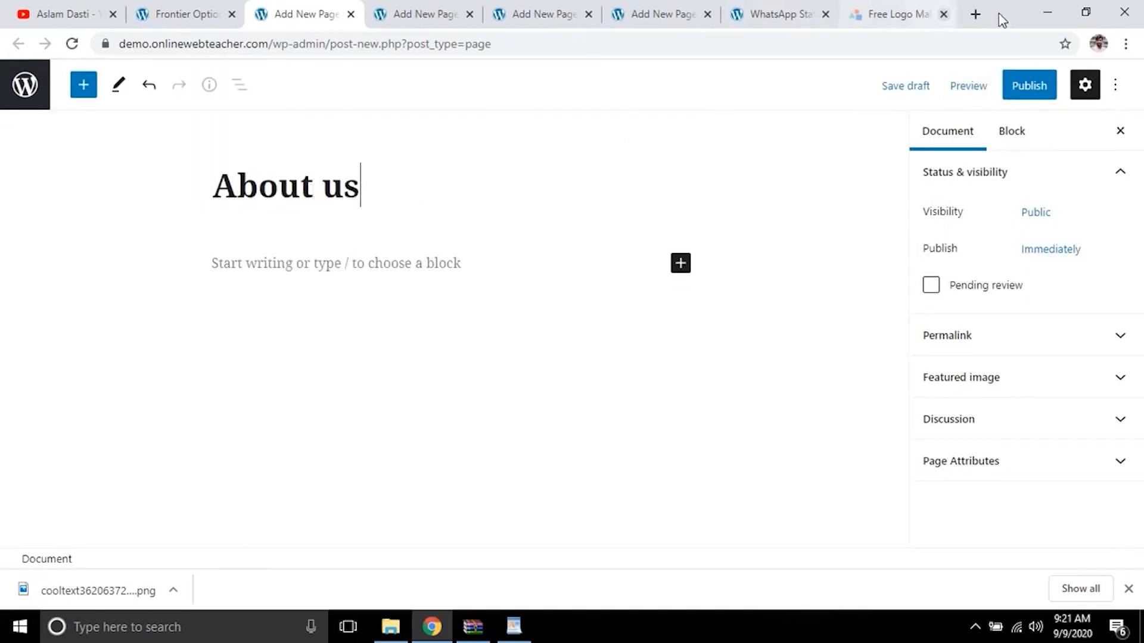
click(1051, 86)
click(975, 89)
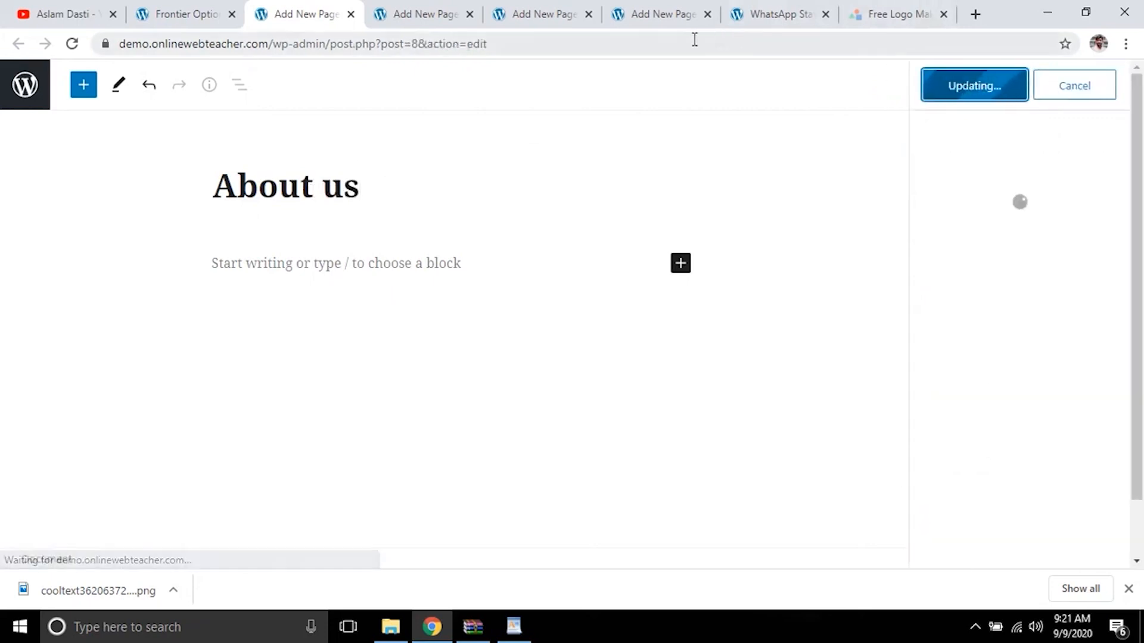
Step: In the second new-page editor, dismiss the welcome guide and publish a page titled "Contact us"
click(417, 14)
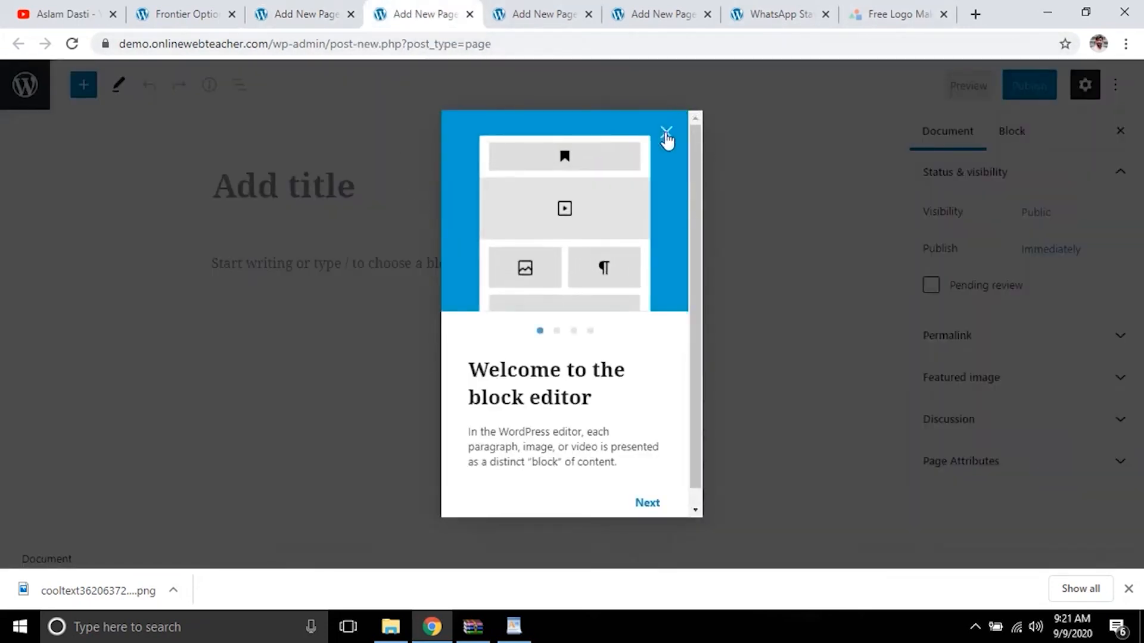
click(666, 134)
click(340, 179)
text(C)
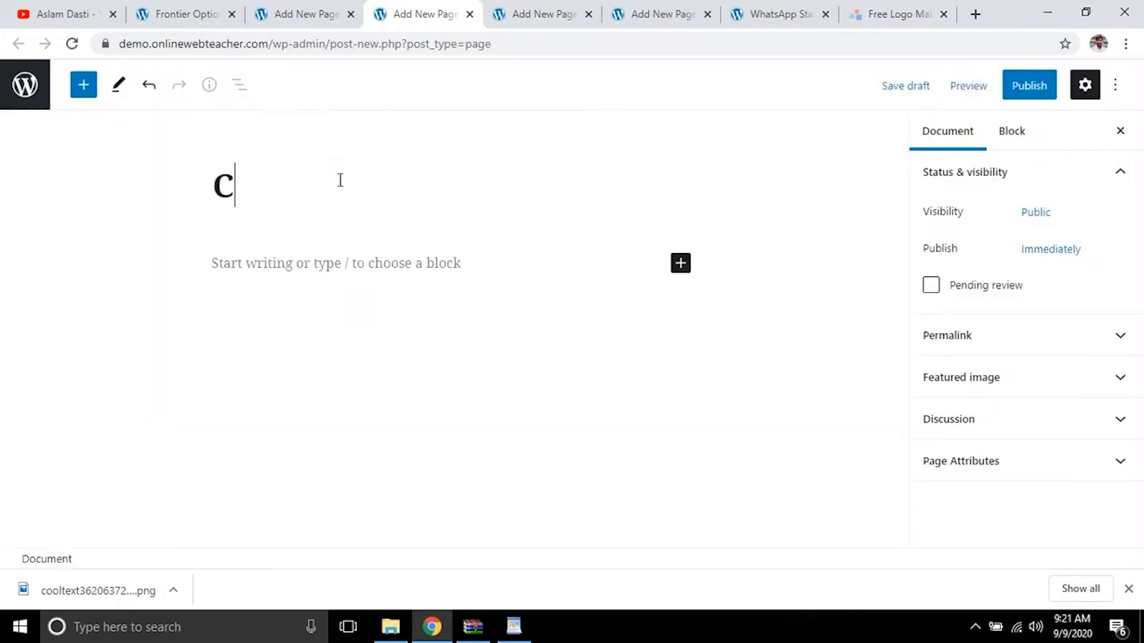
text(ontact us)
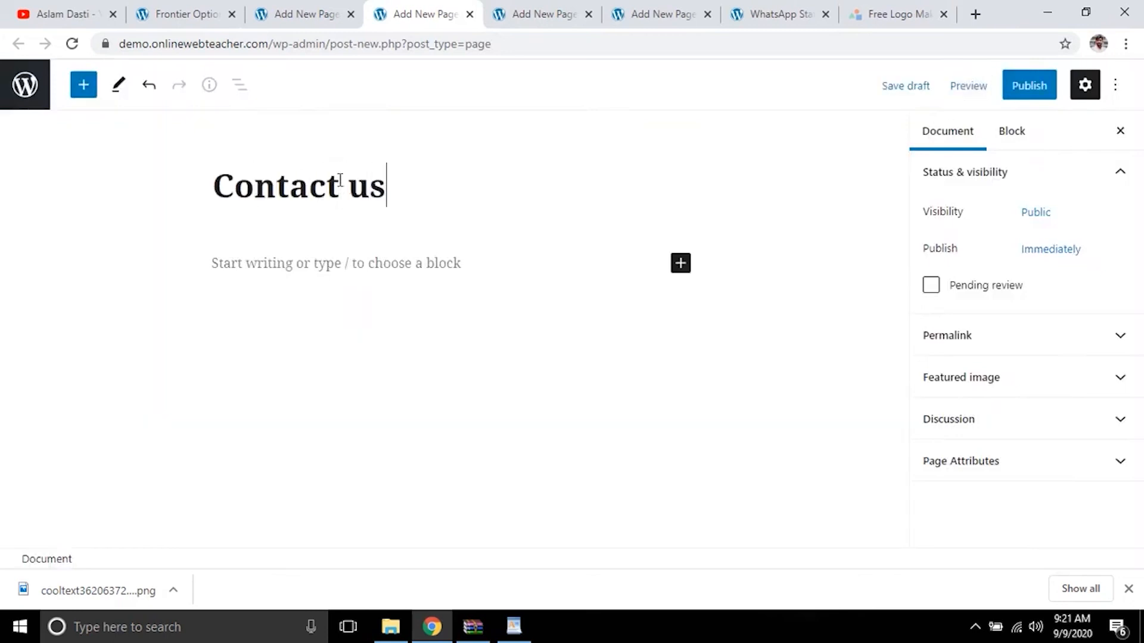
click(1033, 85)
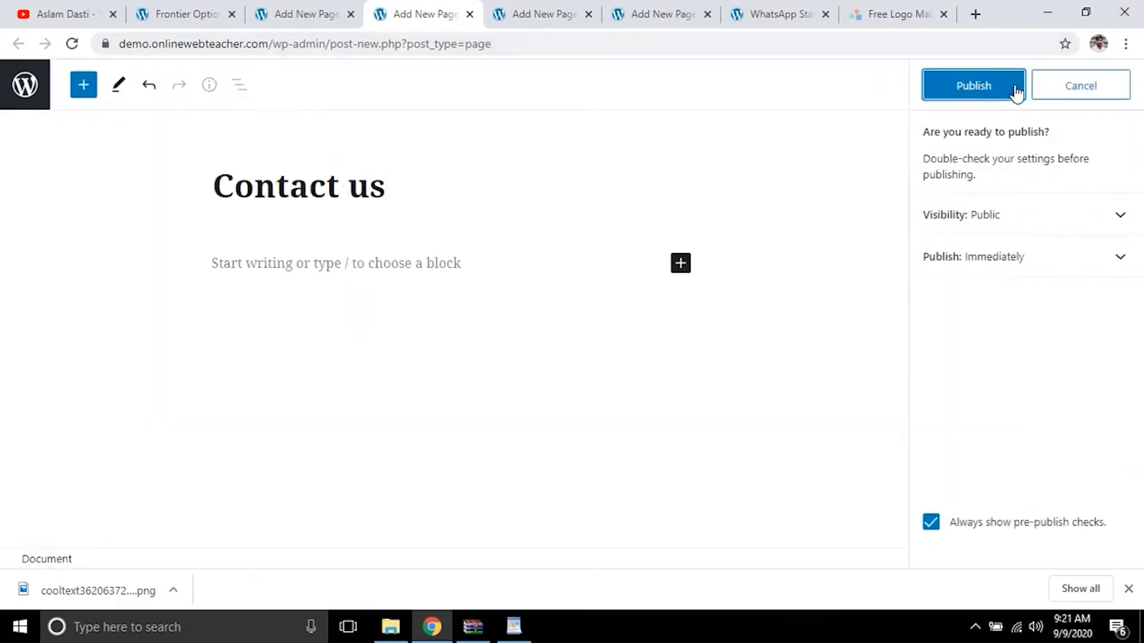
click(975, 85)
Step: In the third new-page editor, dismiss the welcome guide and publish a page titled "Privacy Policy"
click(543, 13)
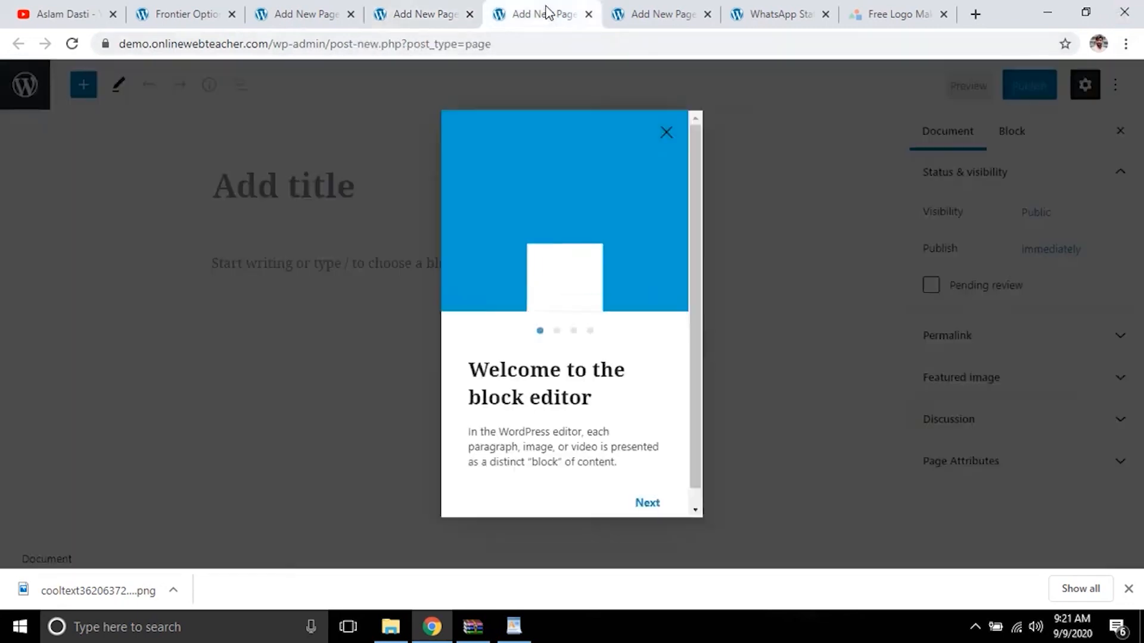
click(666, 132)
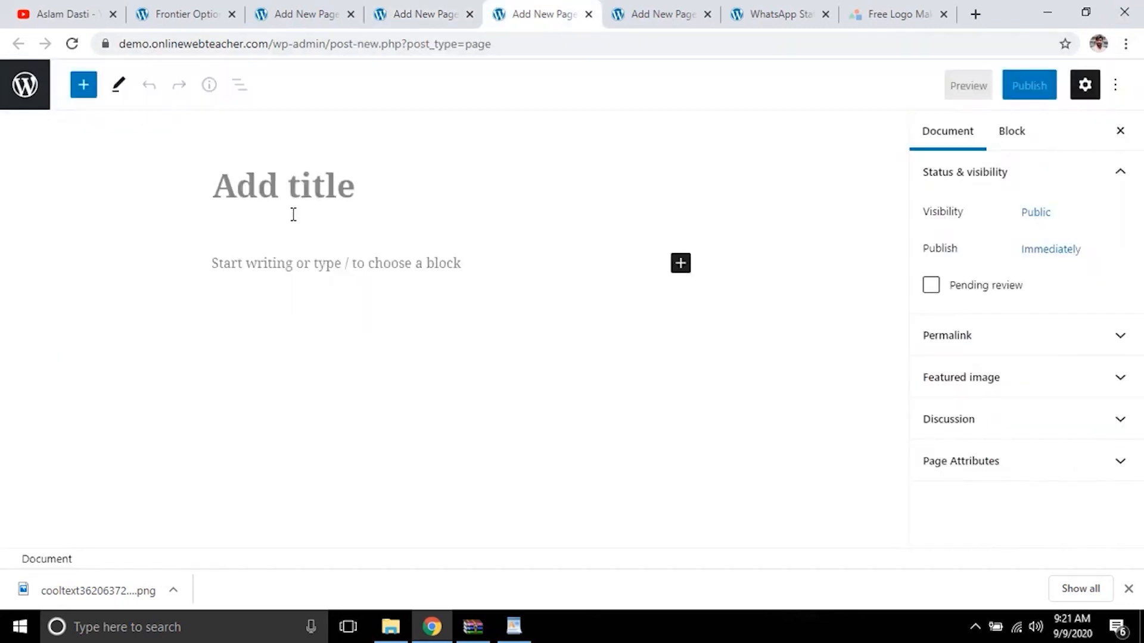
click(291, 178)
text(Privacy P)
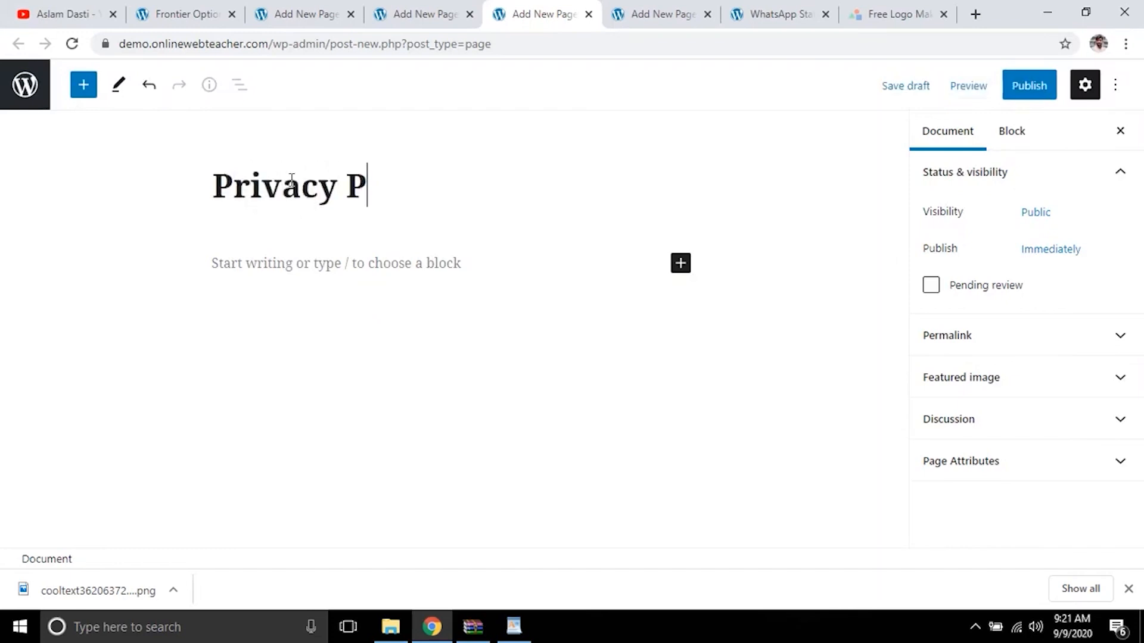
text(olicy)
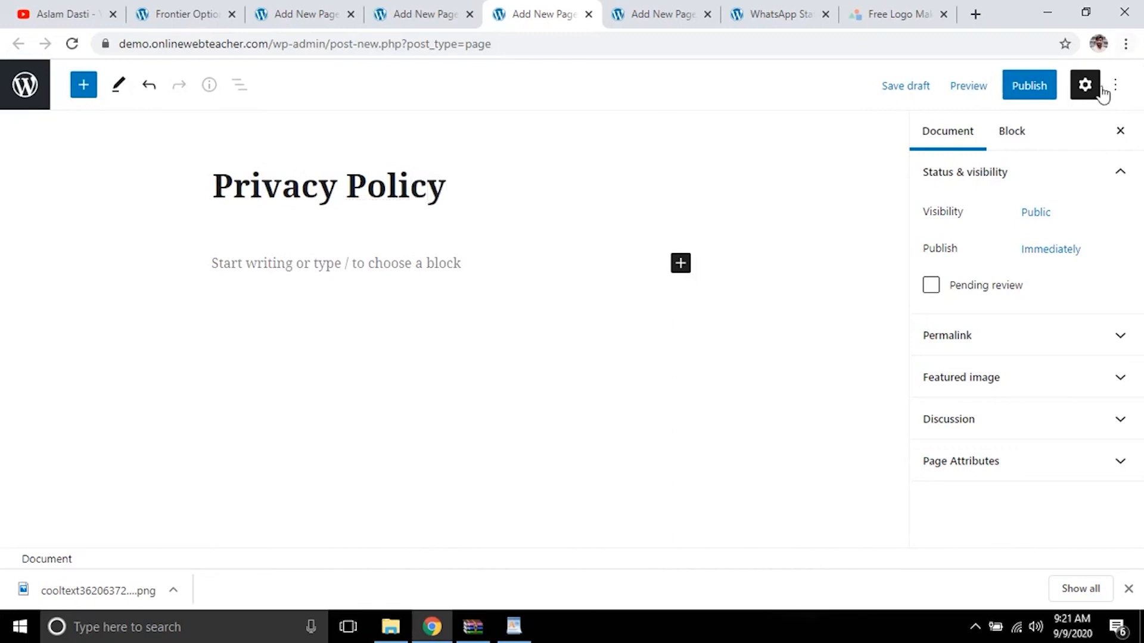
click(1029, 90)
click(975, 87)
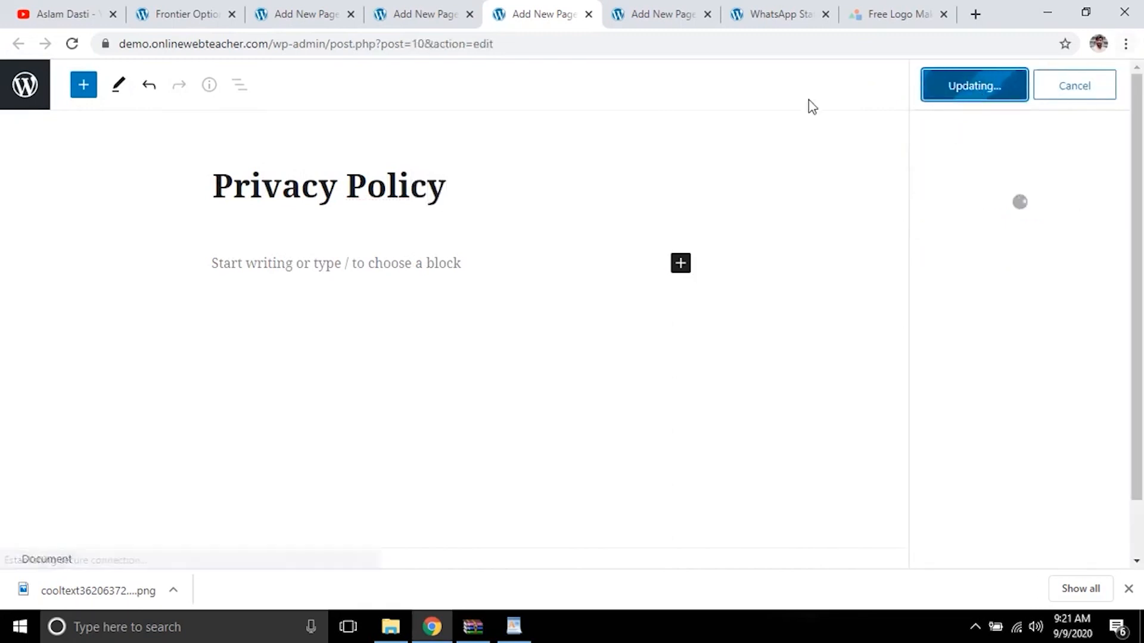
Step: In the fourth new-page editor, dismiss the welcome guide and publish a page titled "Disclaimer"
click(671, 13)
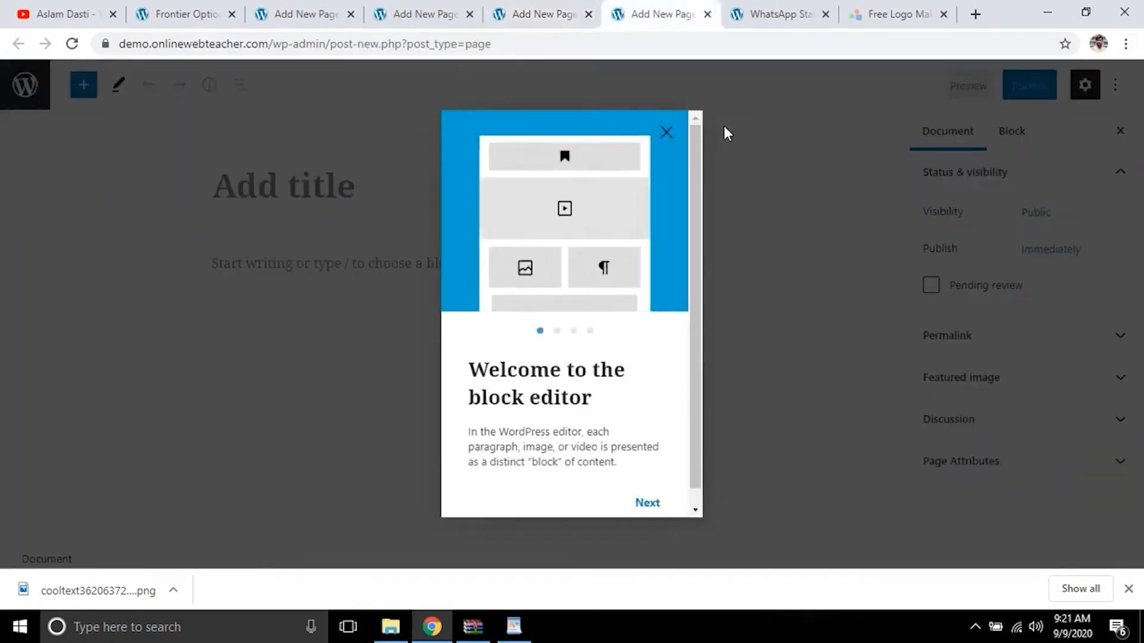
click(673, 133)
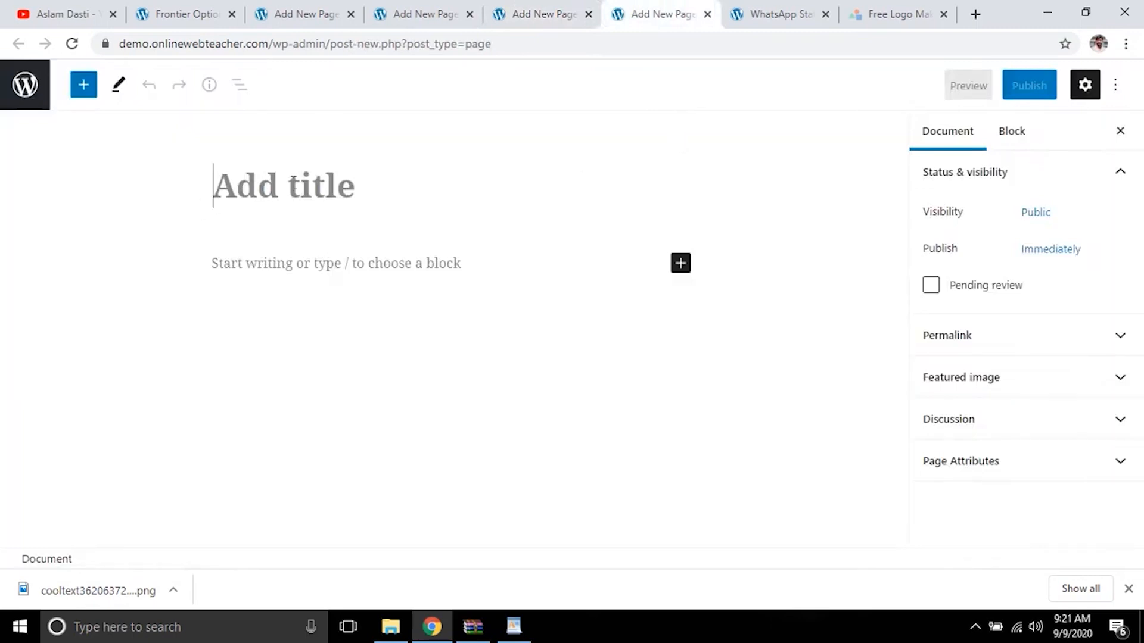
text(Discla)
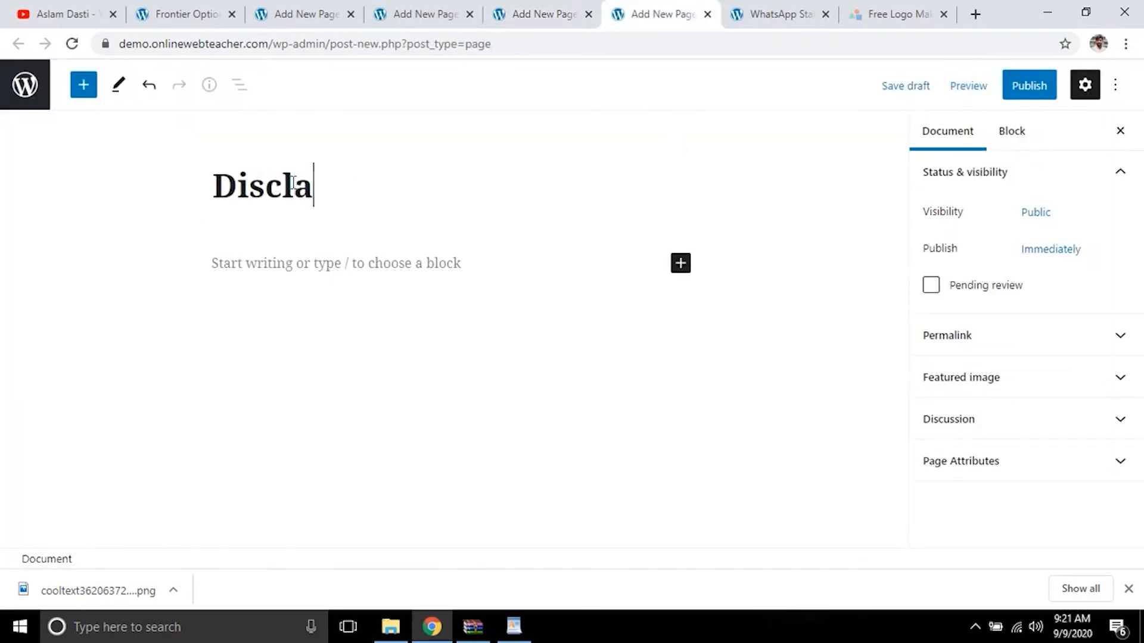
text(imer)
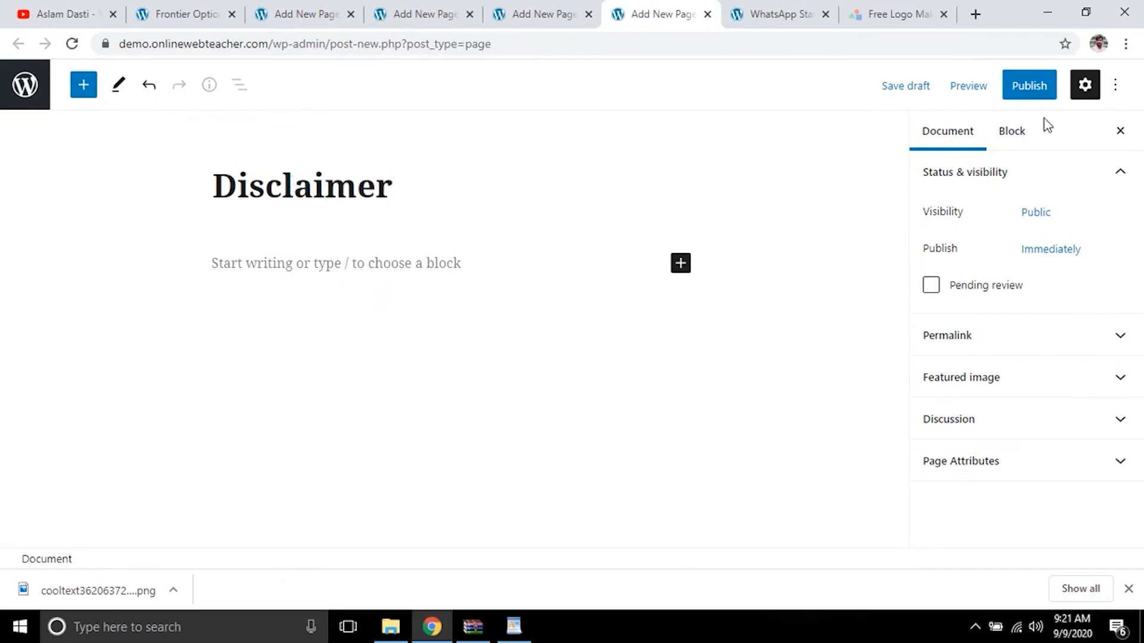
click(1034, 95)
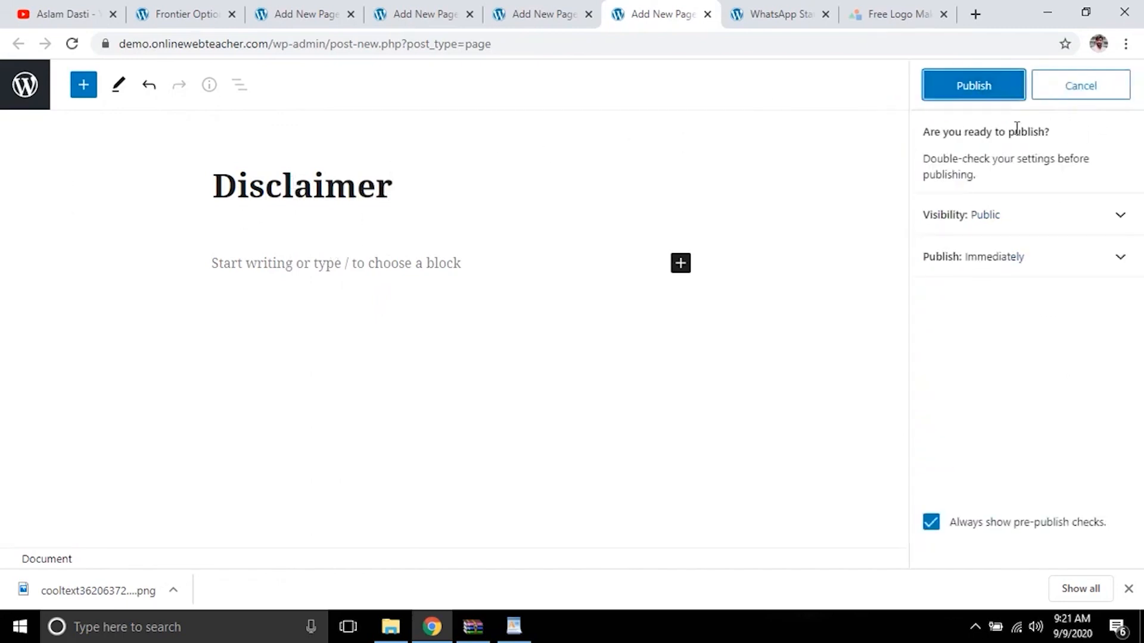
click(971, 87)
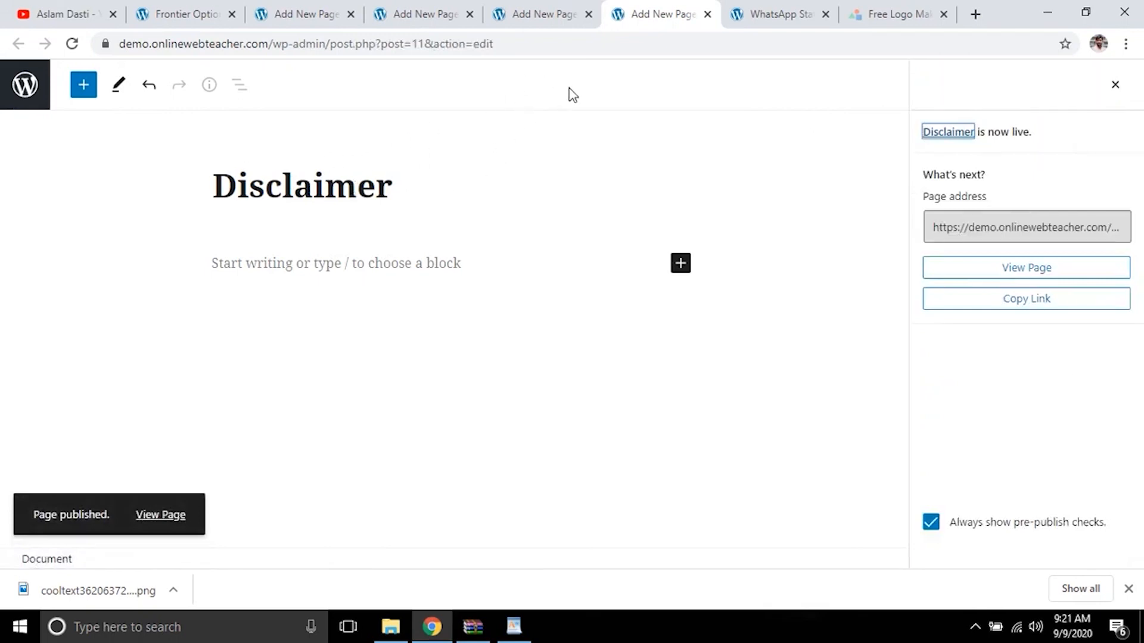
Step: Create a WordPress menu named "top menu" and assign it to the Top Bar display location
click(237, 9)
click(773, 8)
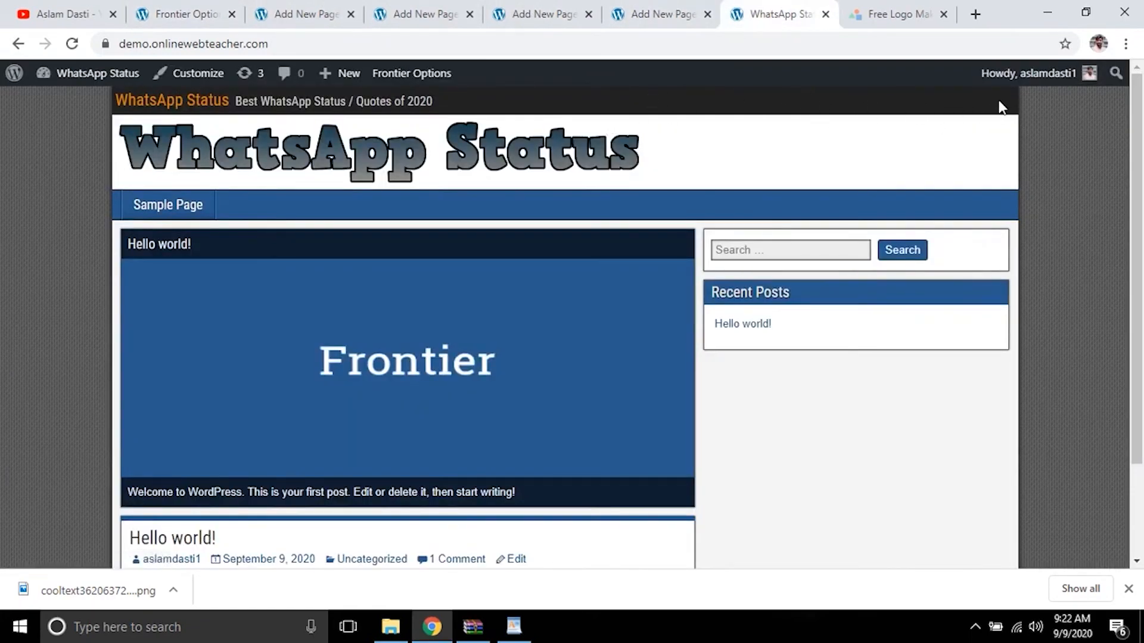
click(188, 16)
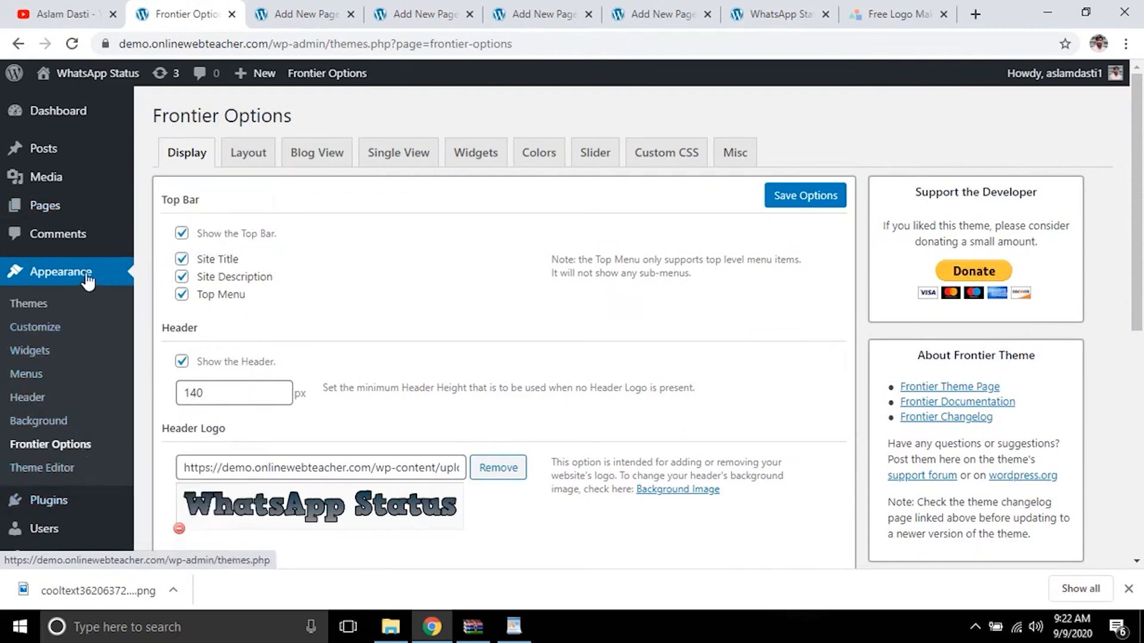
click(26, 374)
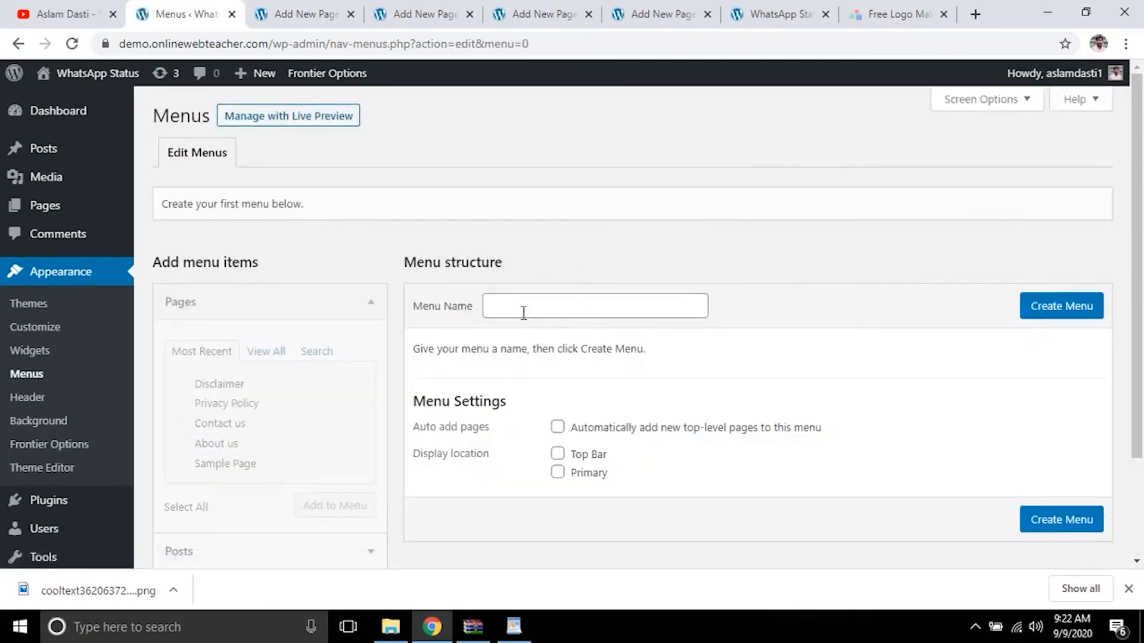
click(524, 313)
text(top menu)
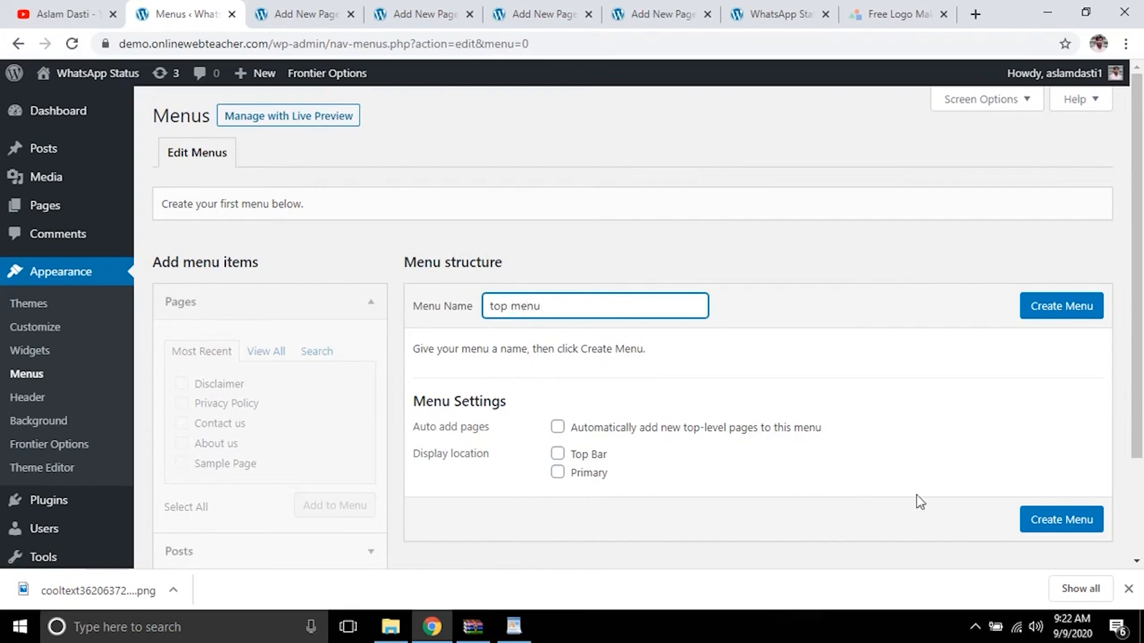
click(577, 458)
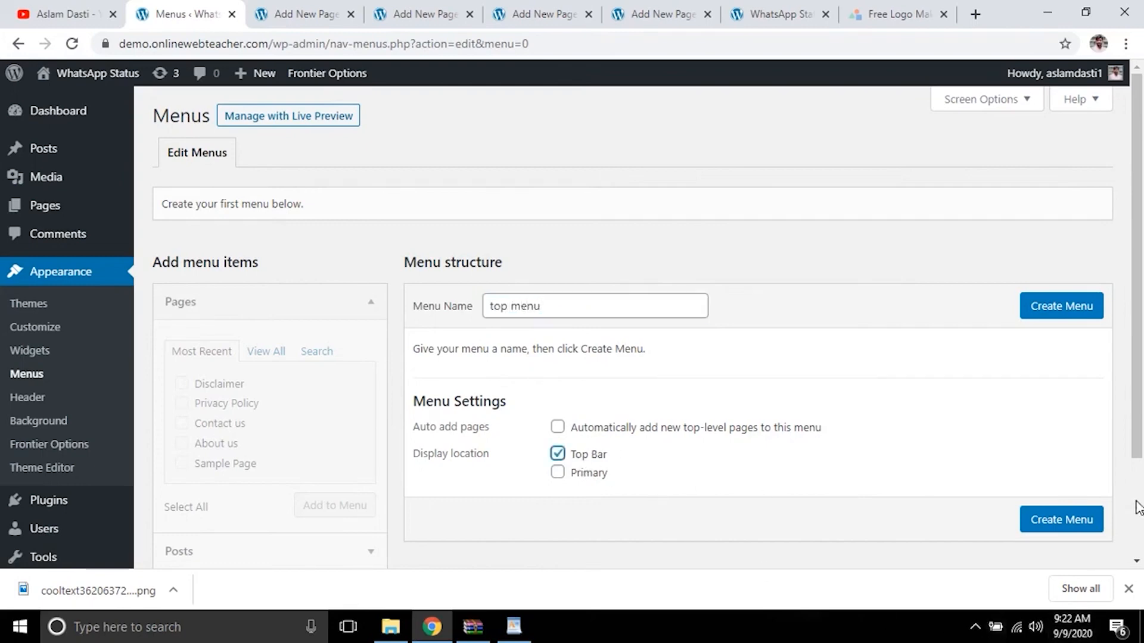
click(1050, 521)
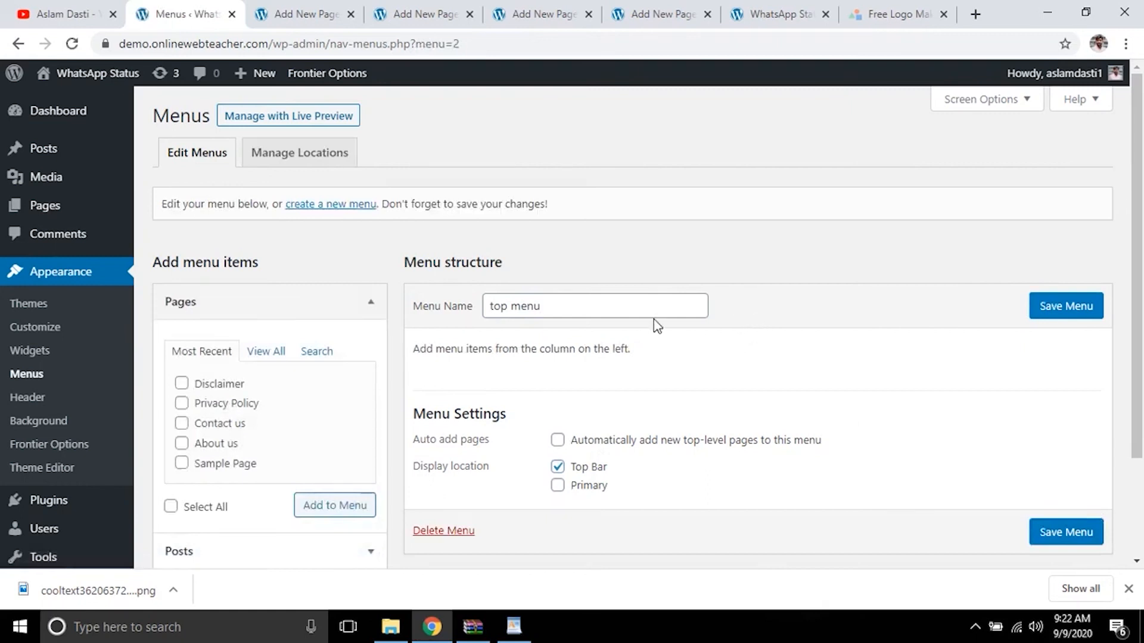
Step: Add the Home, About us, Contact us, Disclaimer and Privacy Policy pages to the top menu
click(273, 351)
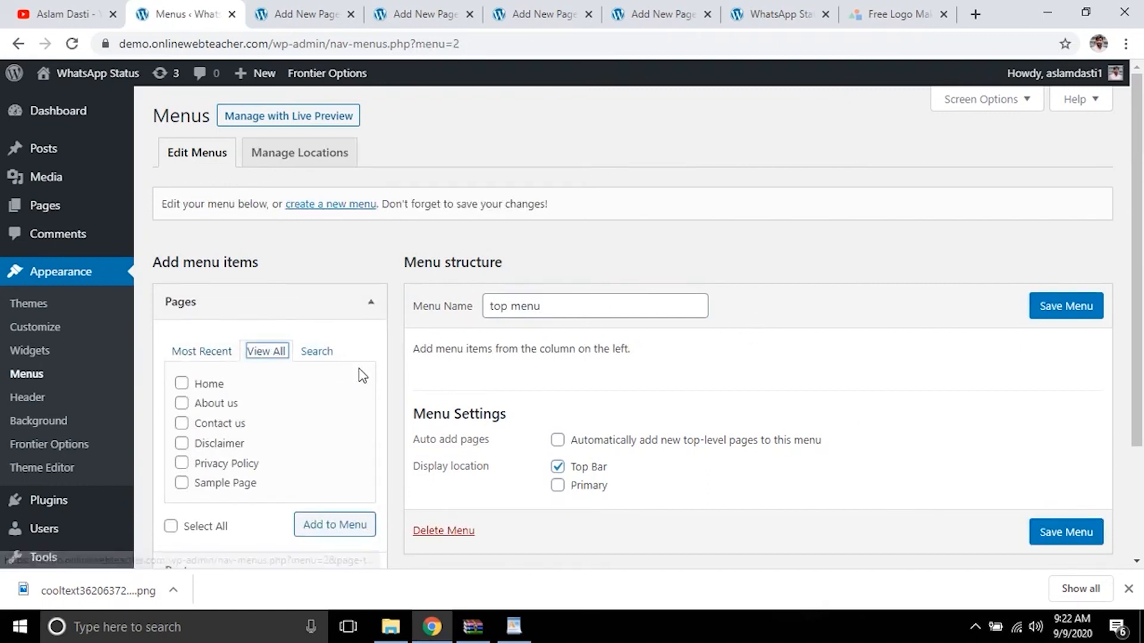
scroll(360, 375, down, 2)
click(182, 299)
click(182, 320)
click(182, 340)
click(181, 359)
click(182, 380)
click(333, 444)
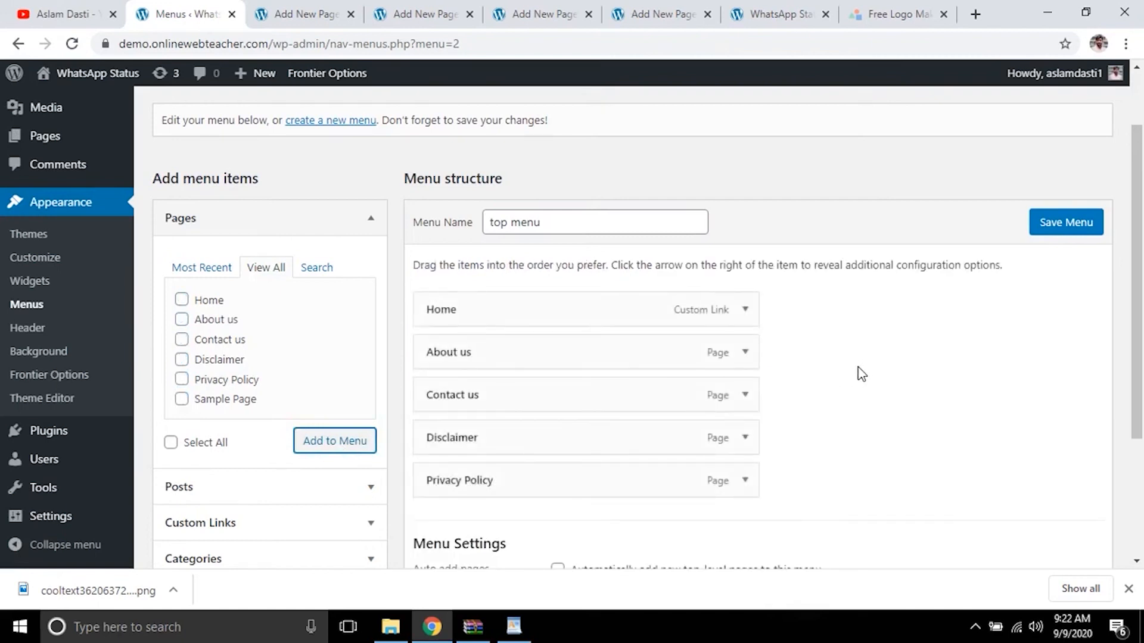
Step: Save the top menu and open the Privacy Policy page from the live site's top bar
scroll(862, 375, down, 3)
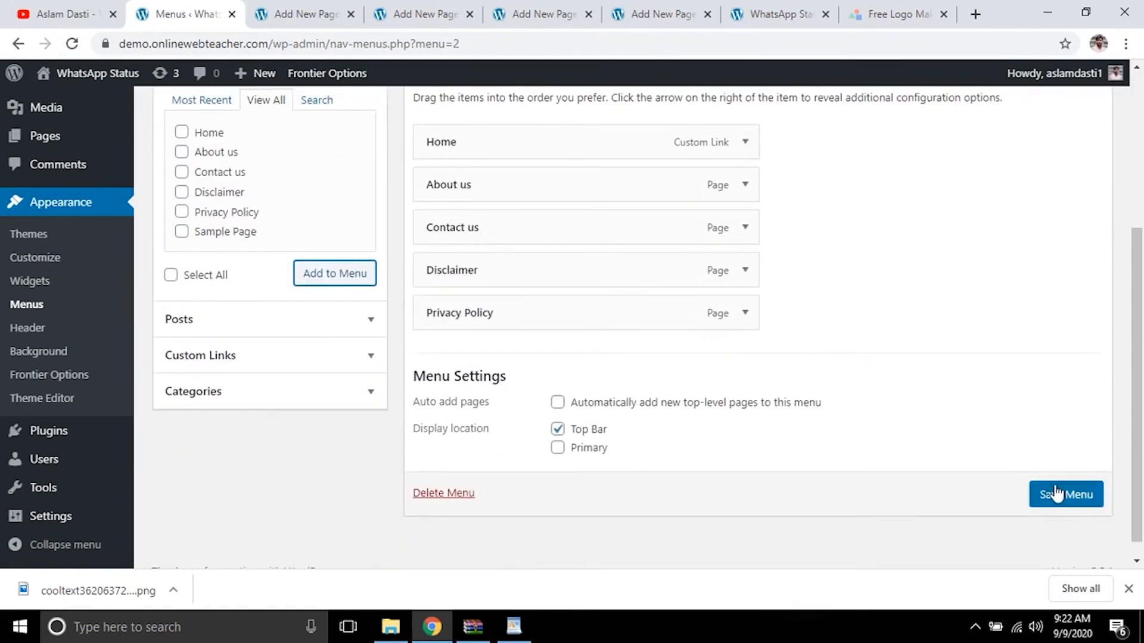
click(1055, 494)
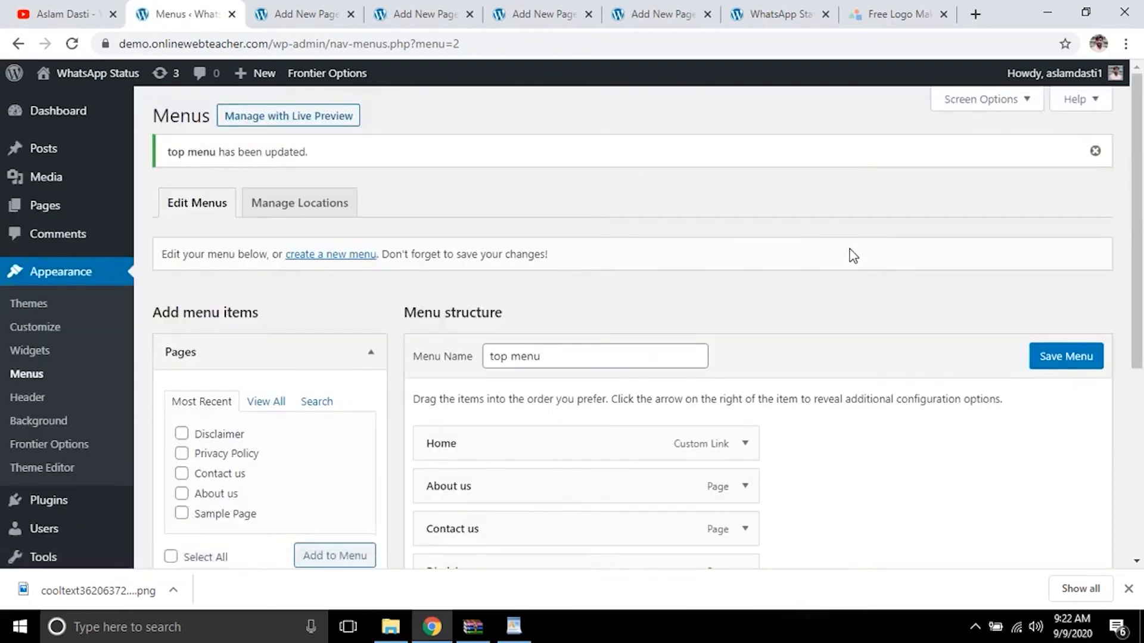
click(798, 11)
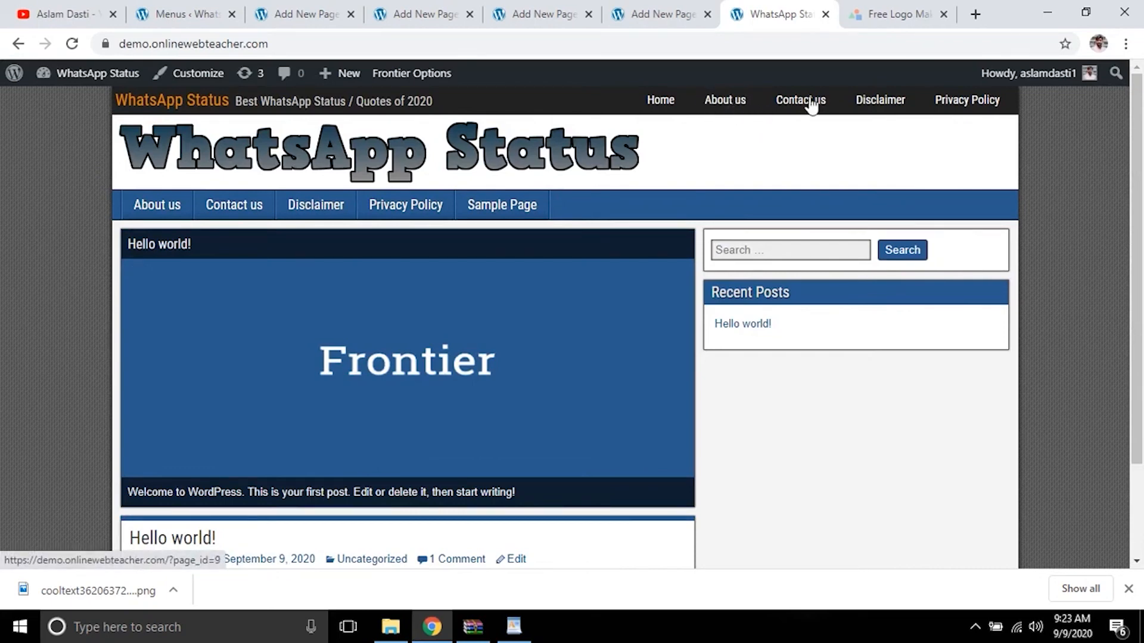
click(982, 103)
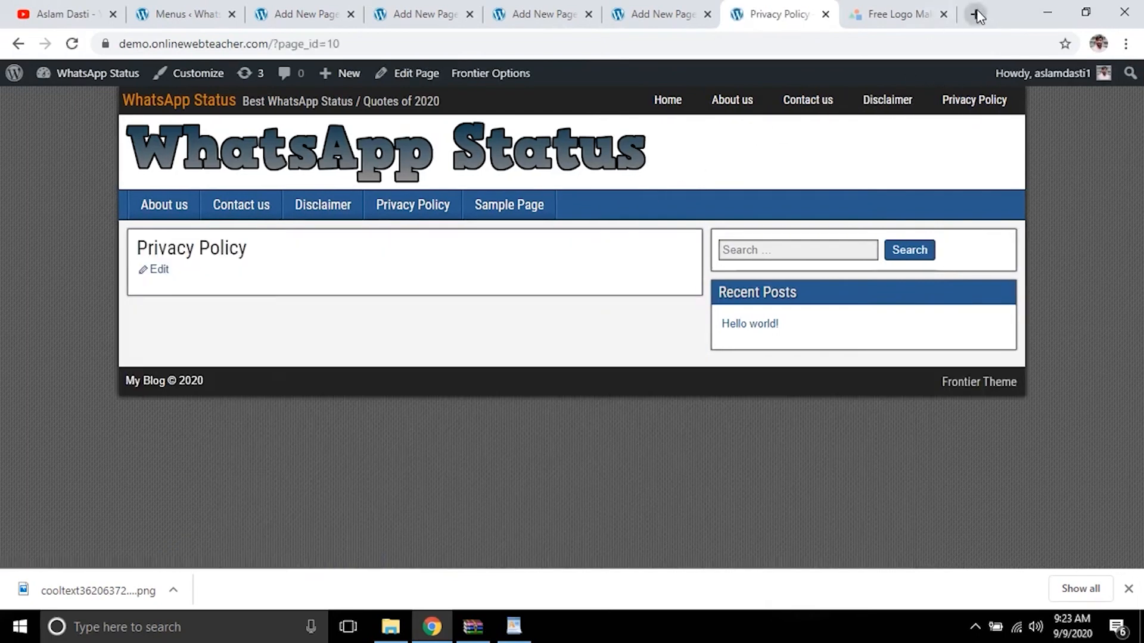
Step: Search Google for "privacy policy generator" in a new browser tab
click(975, 14)
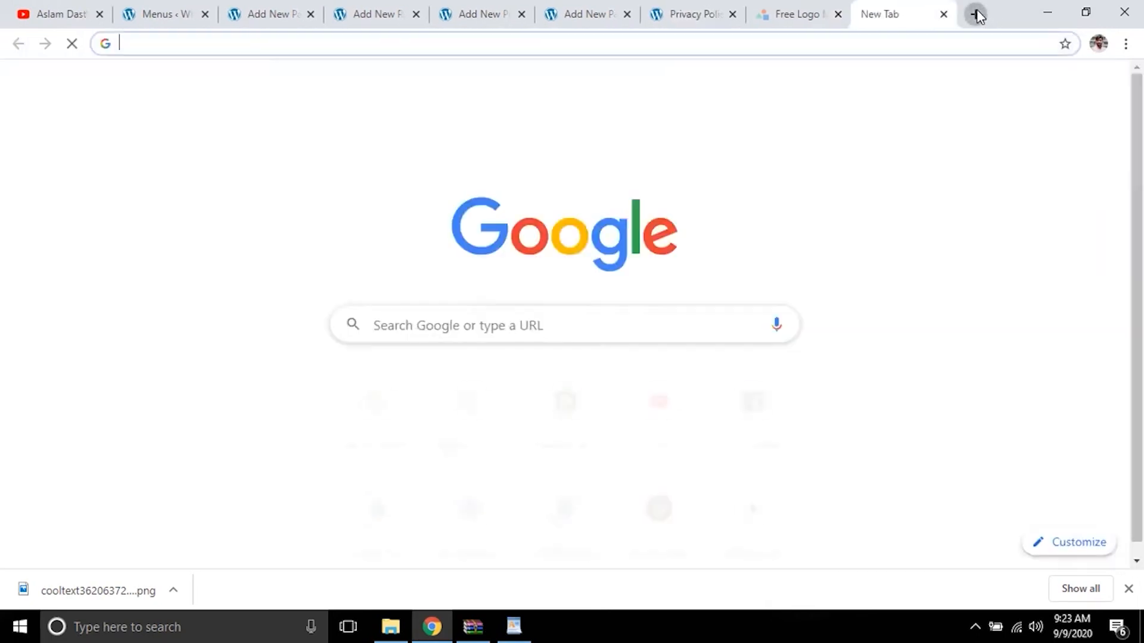
text(privac)
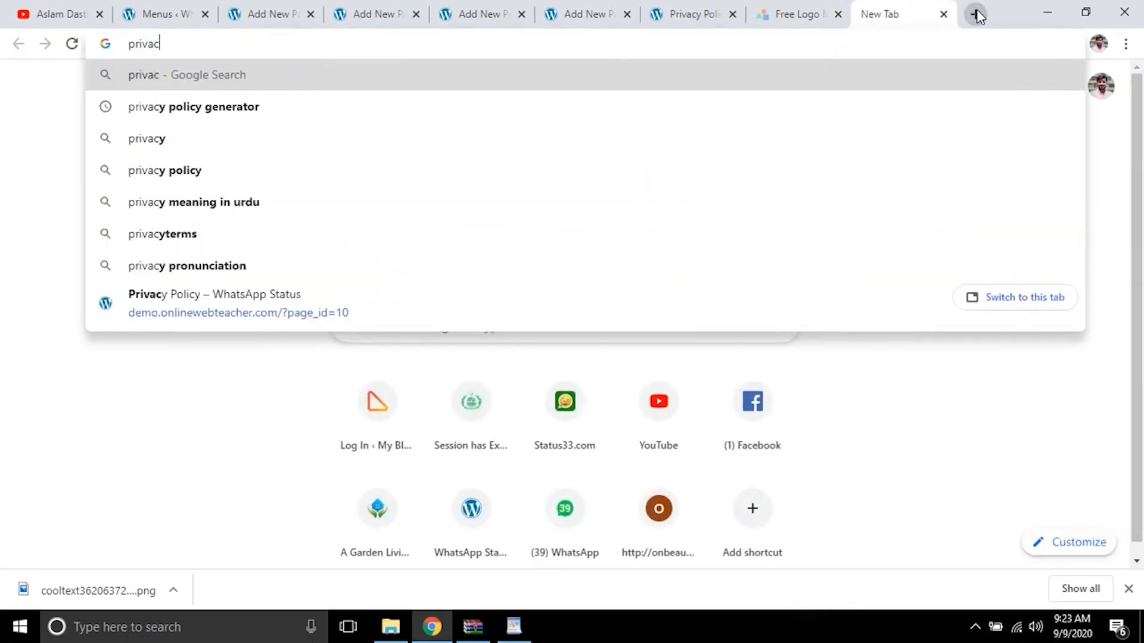
key(Down)
key(Return)
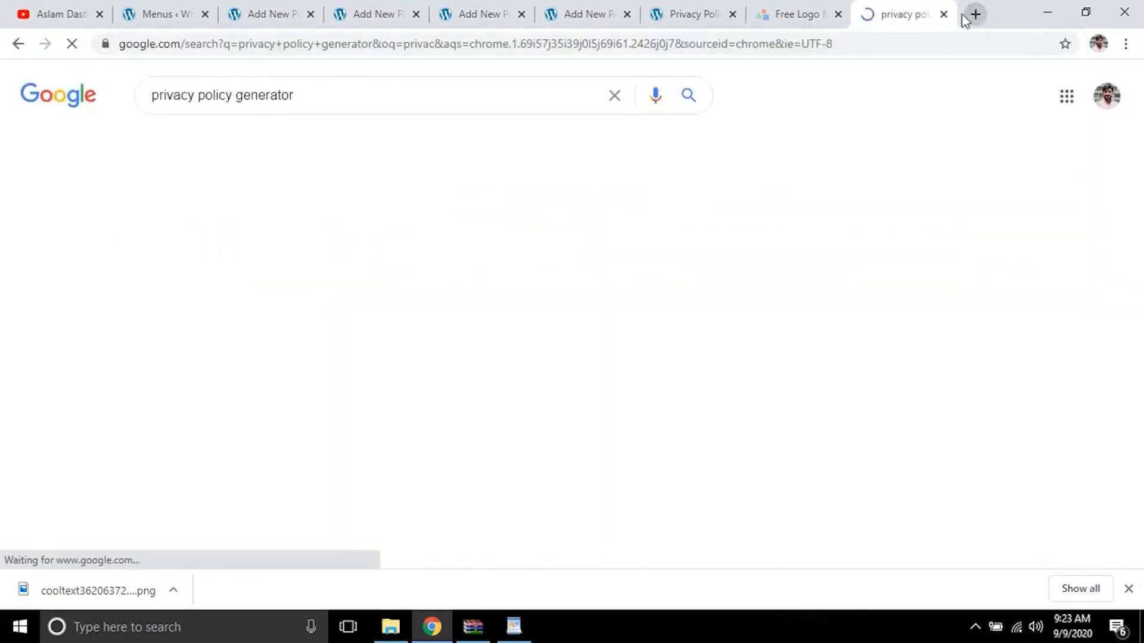
Step: Browse the generator results, open privacypolicygenerator.info in its own tab and look over its website details form
scroll(596, 225, down, 8)
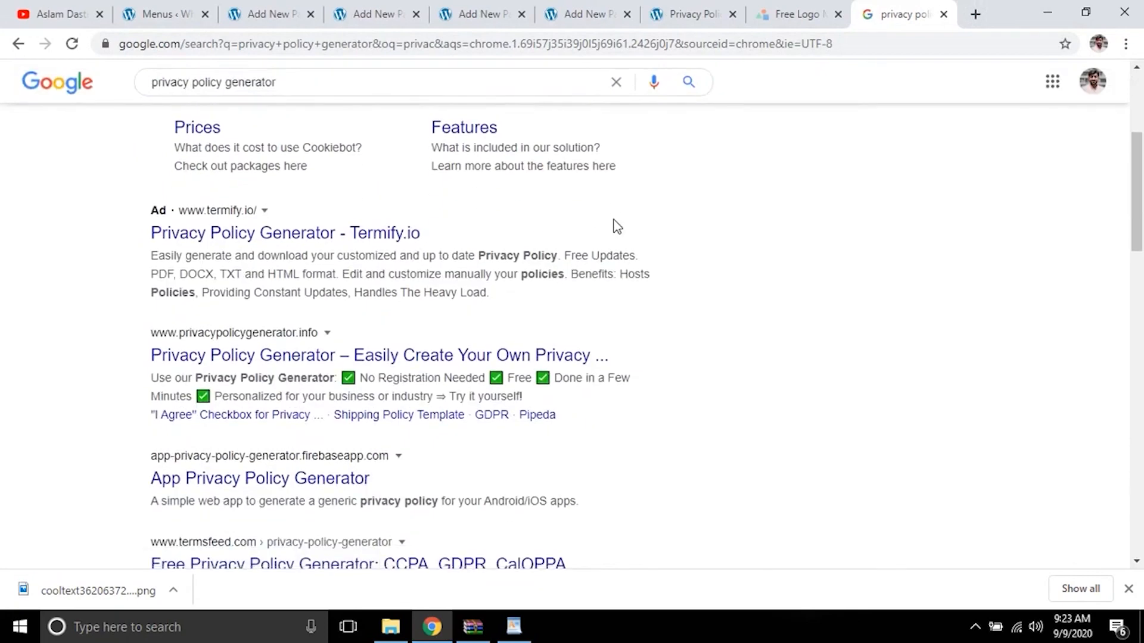
scroll(601, 225, up, 1)
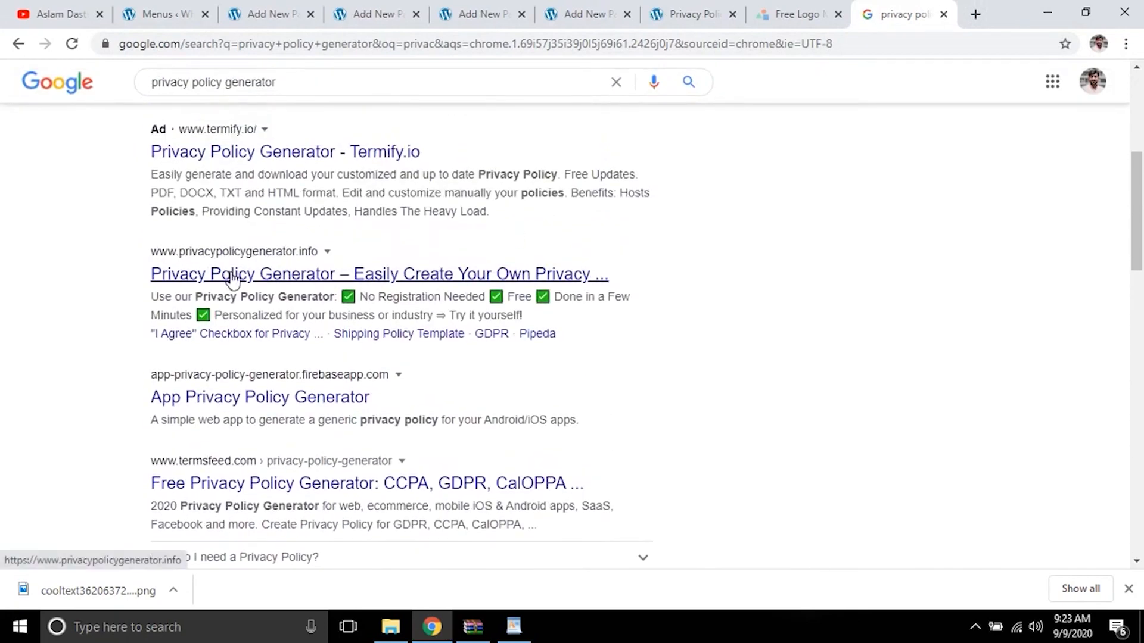
scroll(274, 399, down, 3)
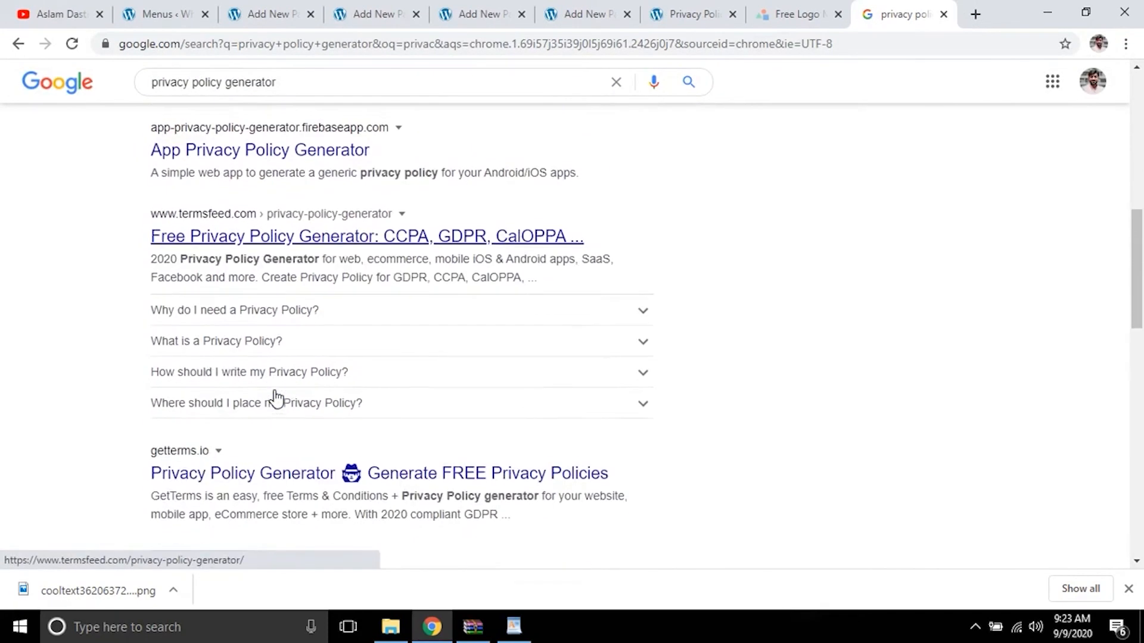
scroll(275, 396, down, 3)
scroll(258, 312, up, 3)
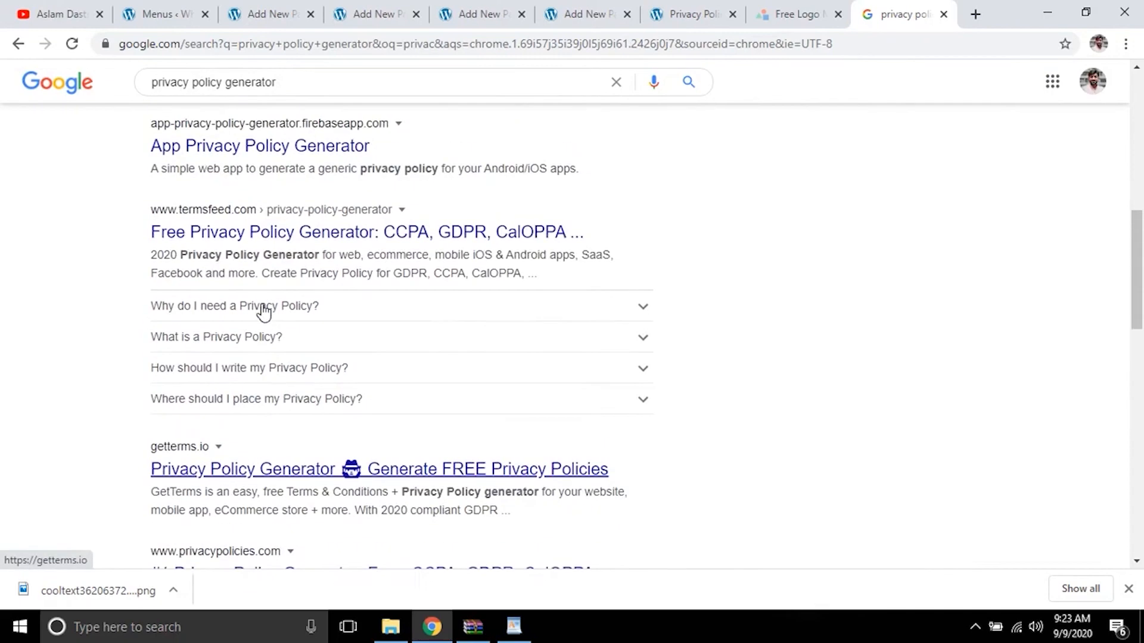
scroll(262, 311, down, 5)
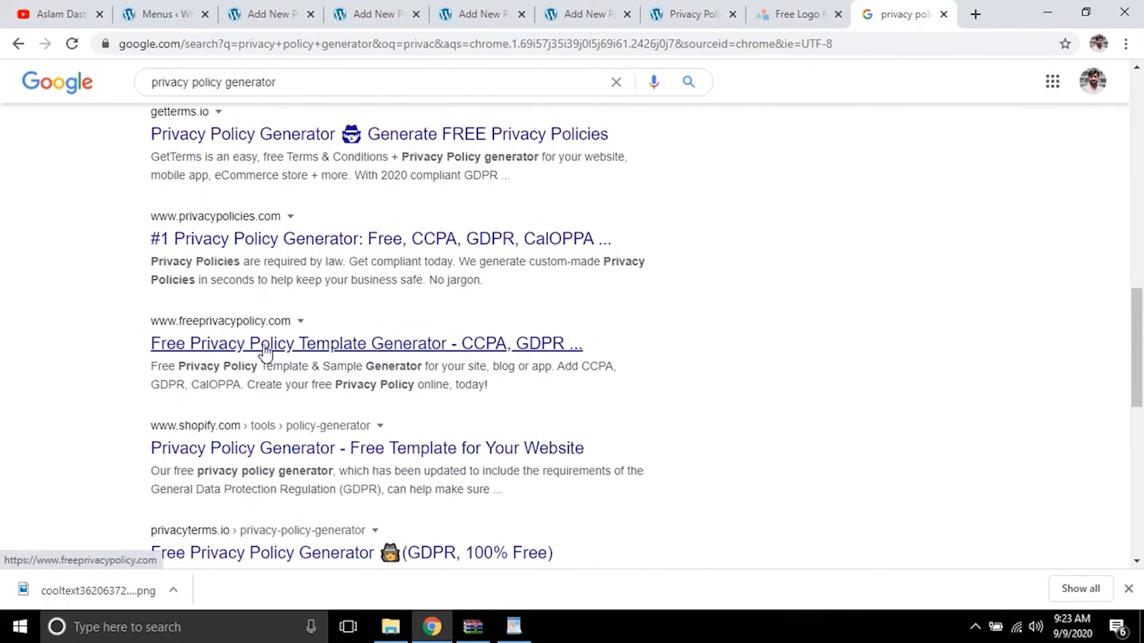
scroll(257, 342, up, 5)
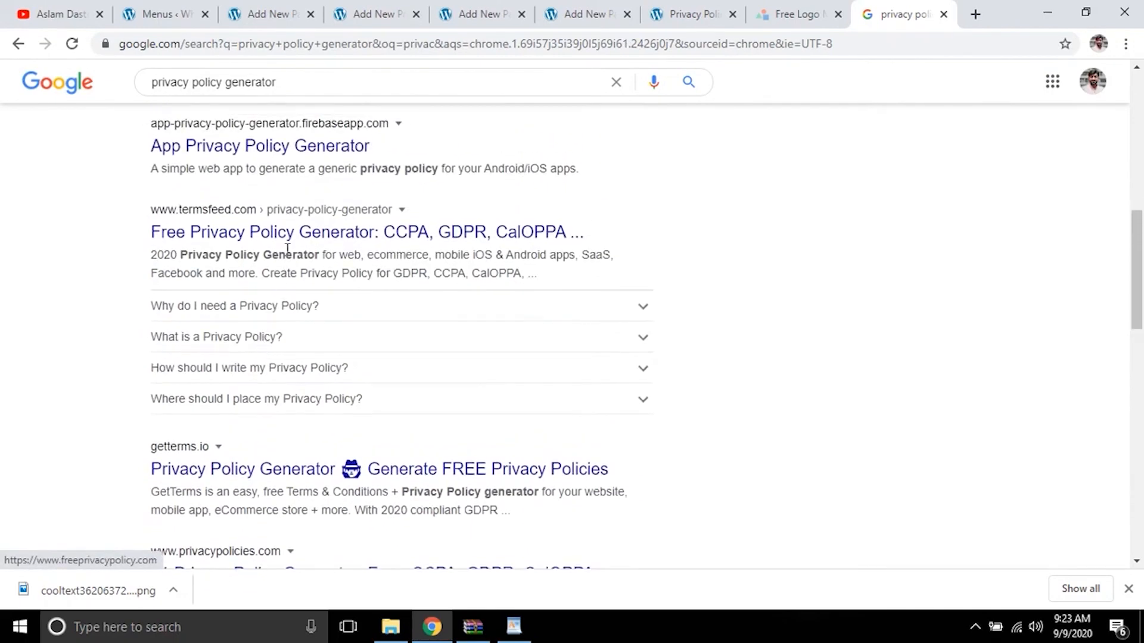
scroll(292, 246, up, 3)
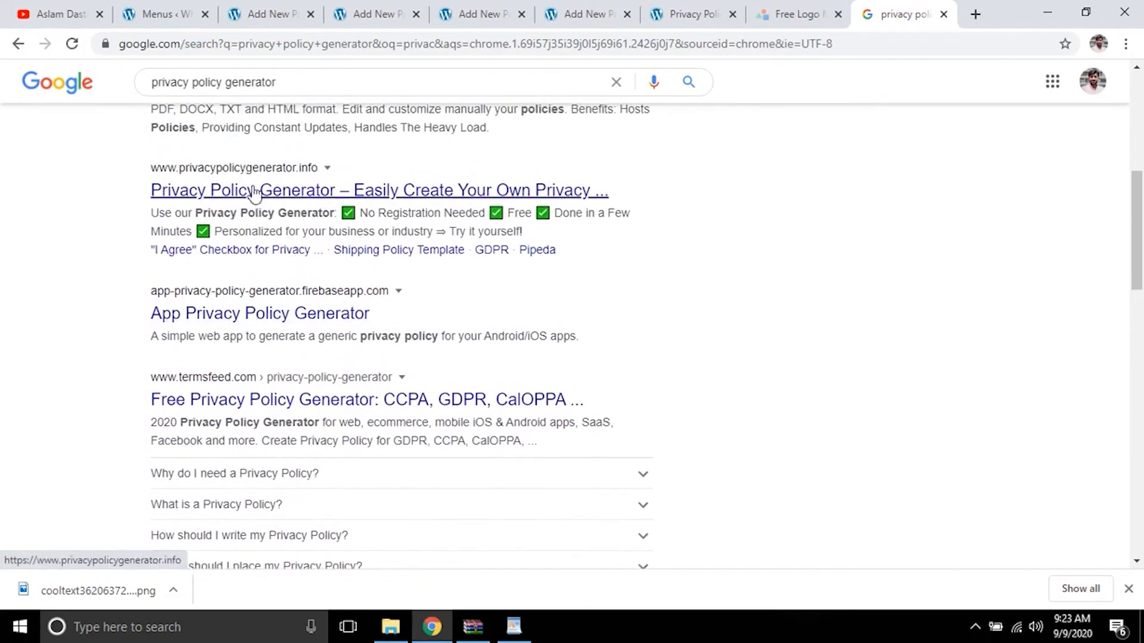
right_click(257, 193)
click(298, 202)
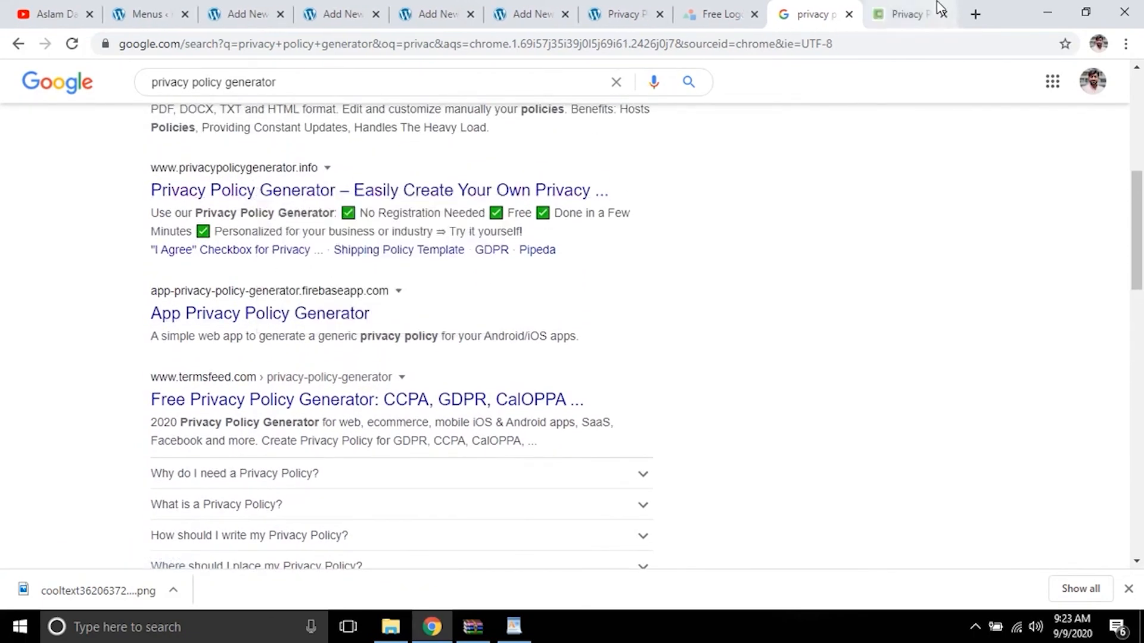
click(902, 9)
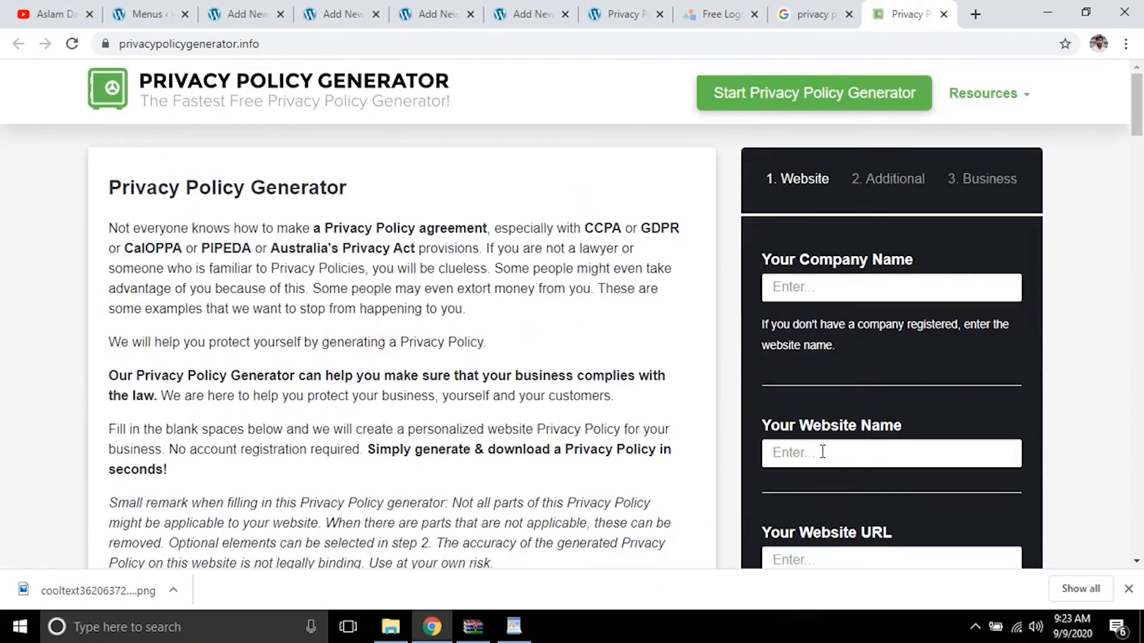
scroll(819, 456, down, 3)
scroll(866, 383, down, 2)
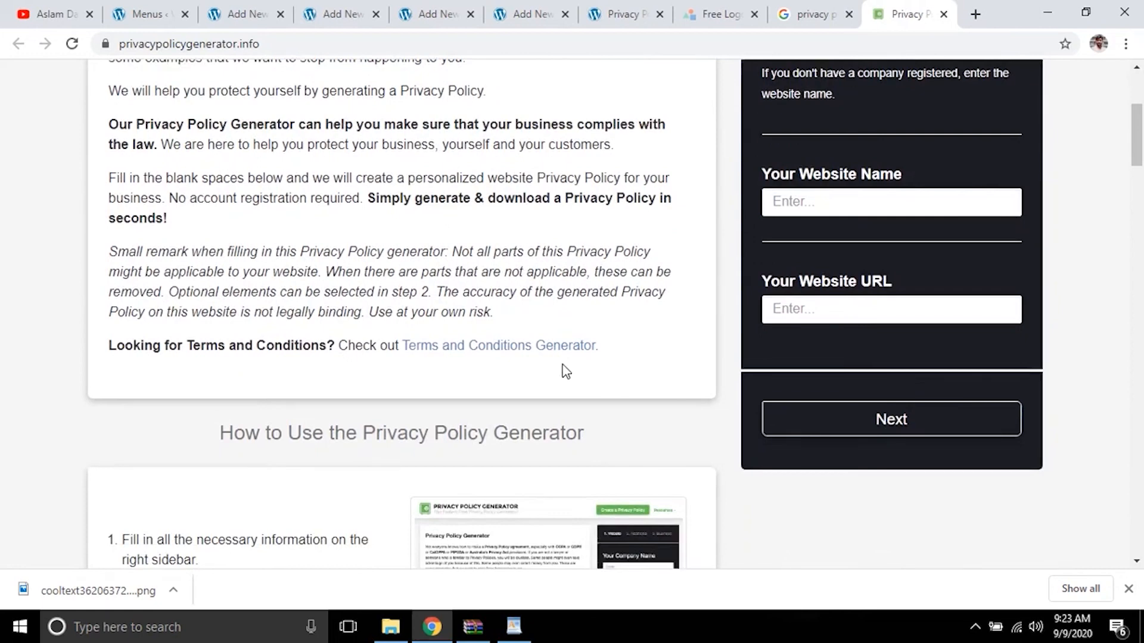
Step: Search Google for "disclaimer generator" in another new browser tab
click(974, 14)
text(disl)
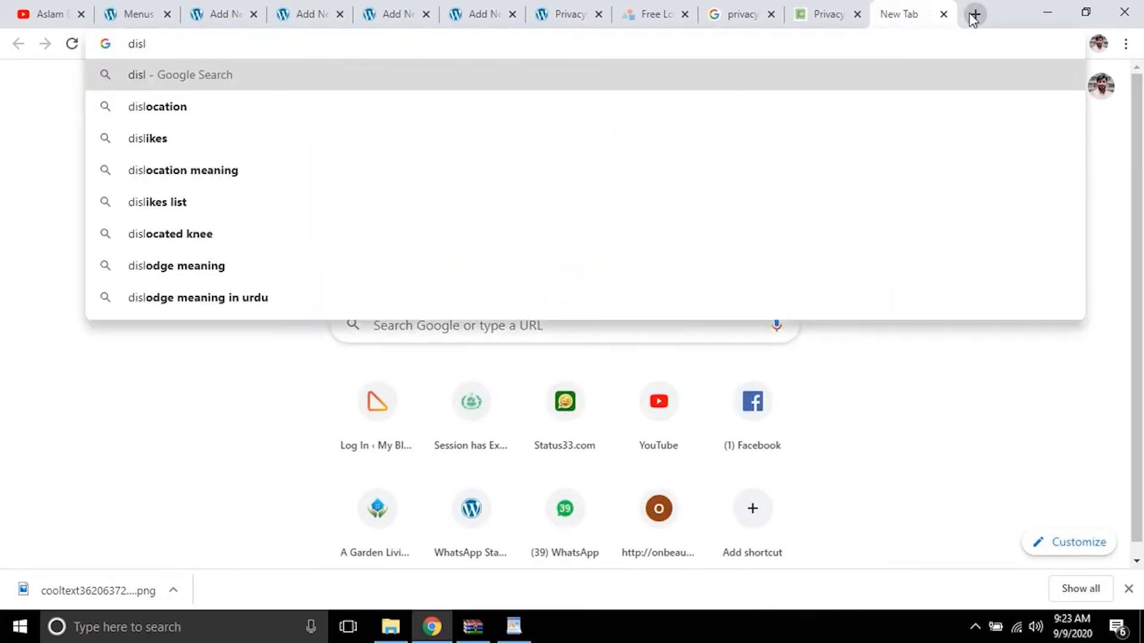
key(BackSpace)
text(cl)
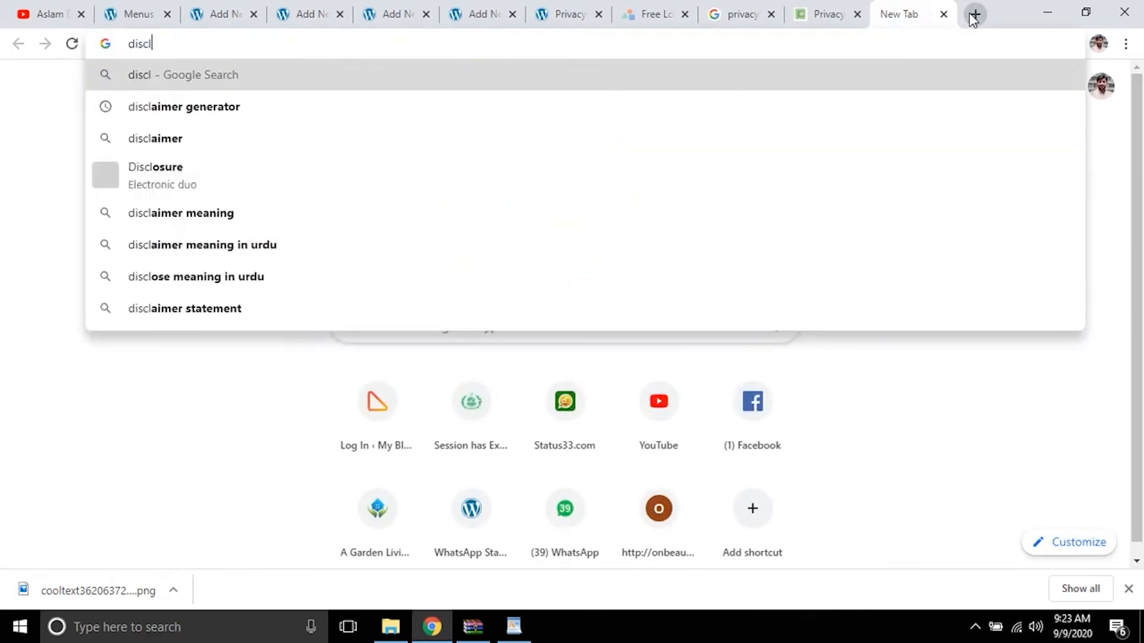
key(Down)
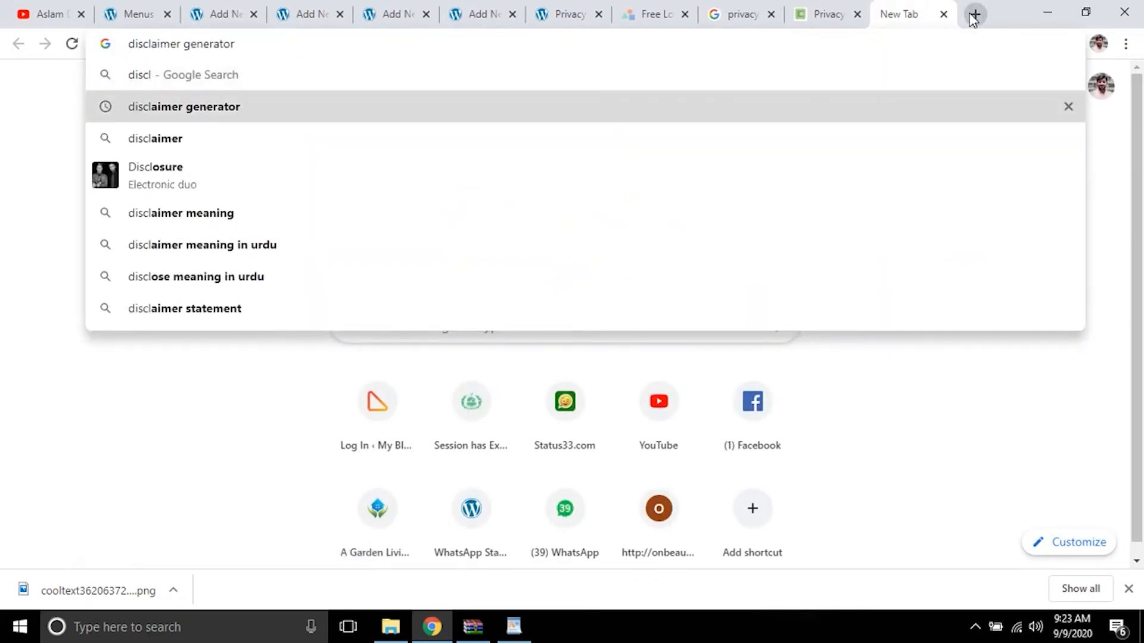
key(Return)
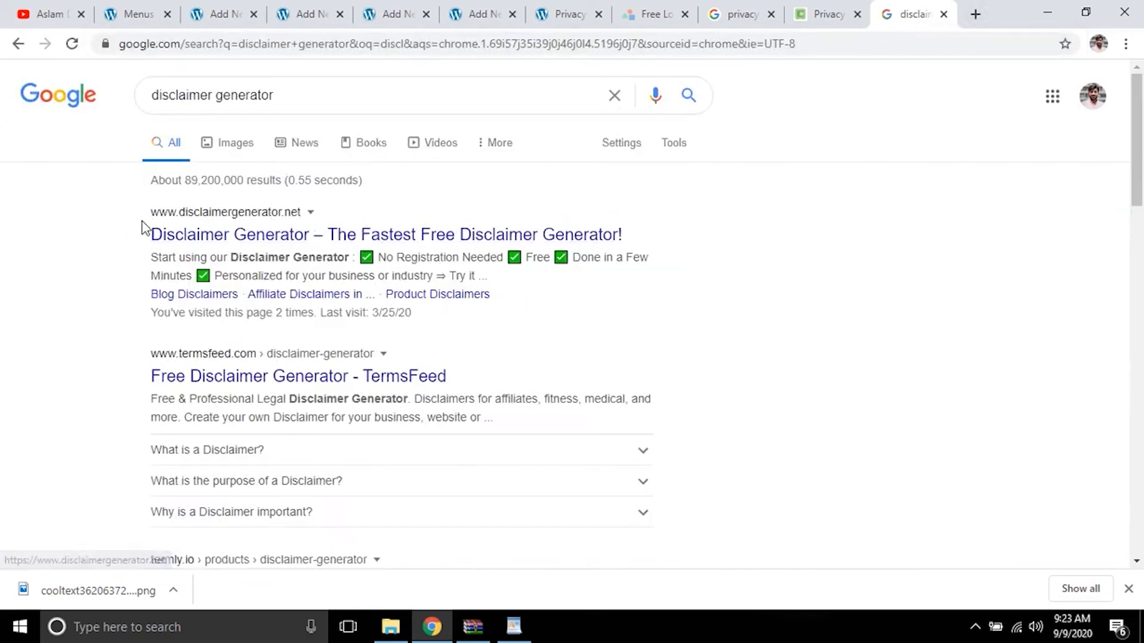
Step: Compare the disclaimer and privacy policy generator search results with the empty Disclaimer and Privacy Policy page editors
click(253, 244)
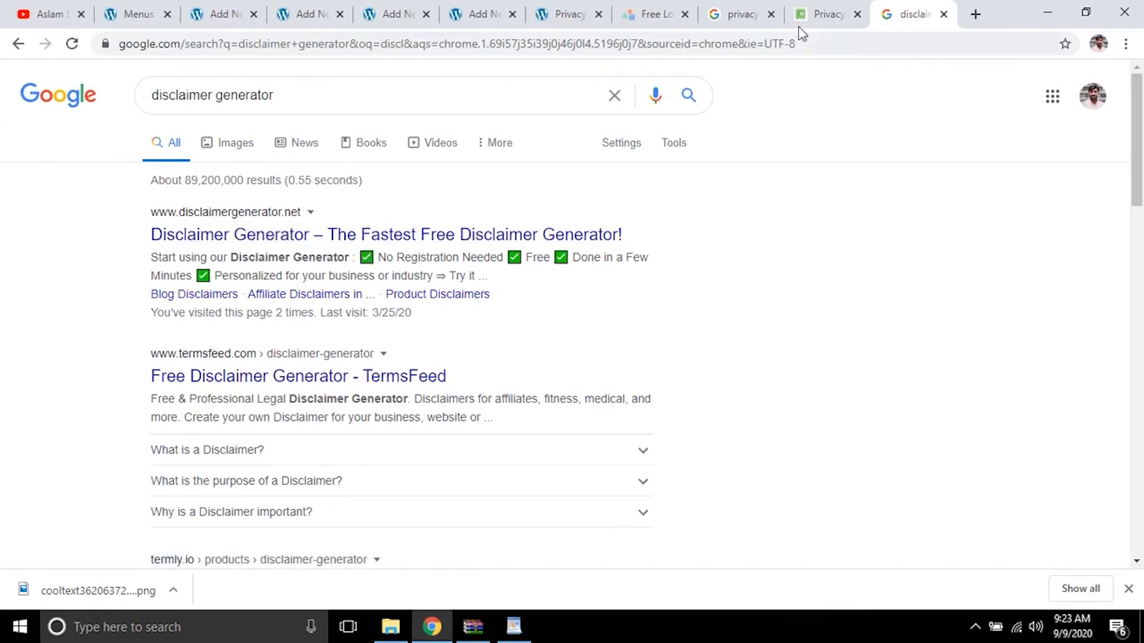
click(732, 8)
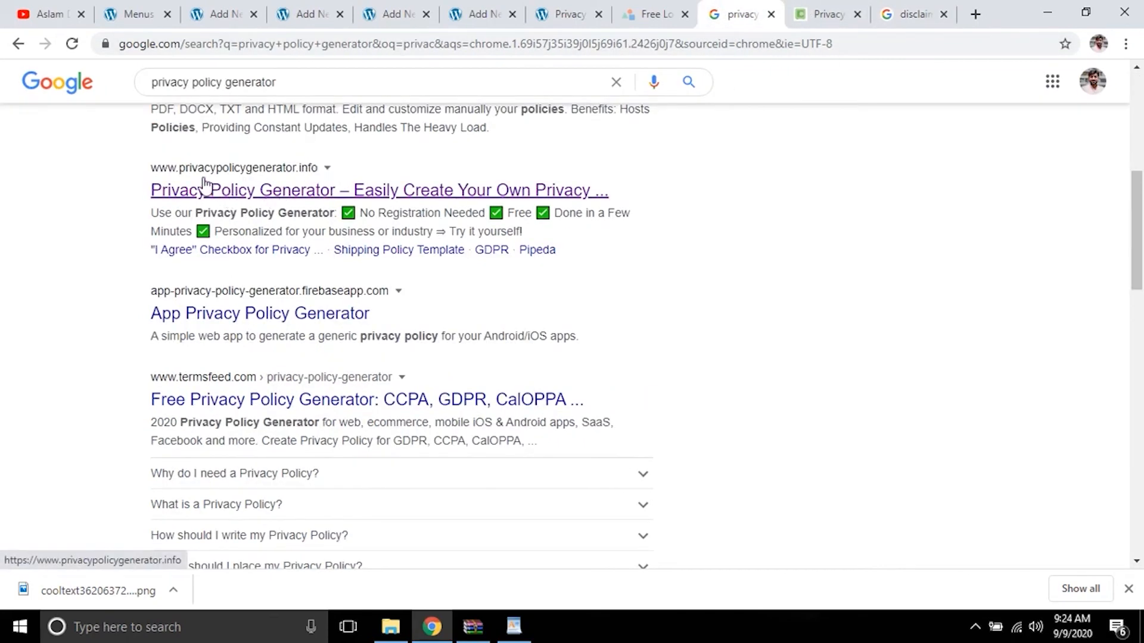
click(900, 12)
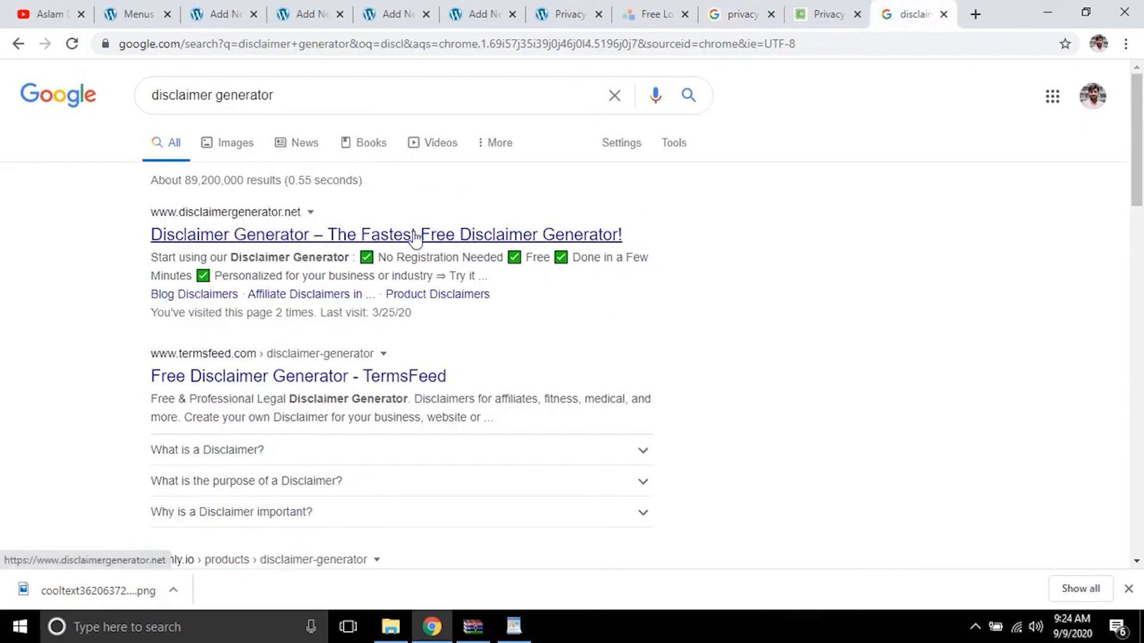
click(512, 3)
click(359, 258)
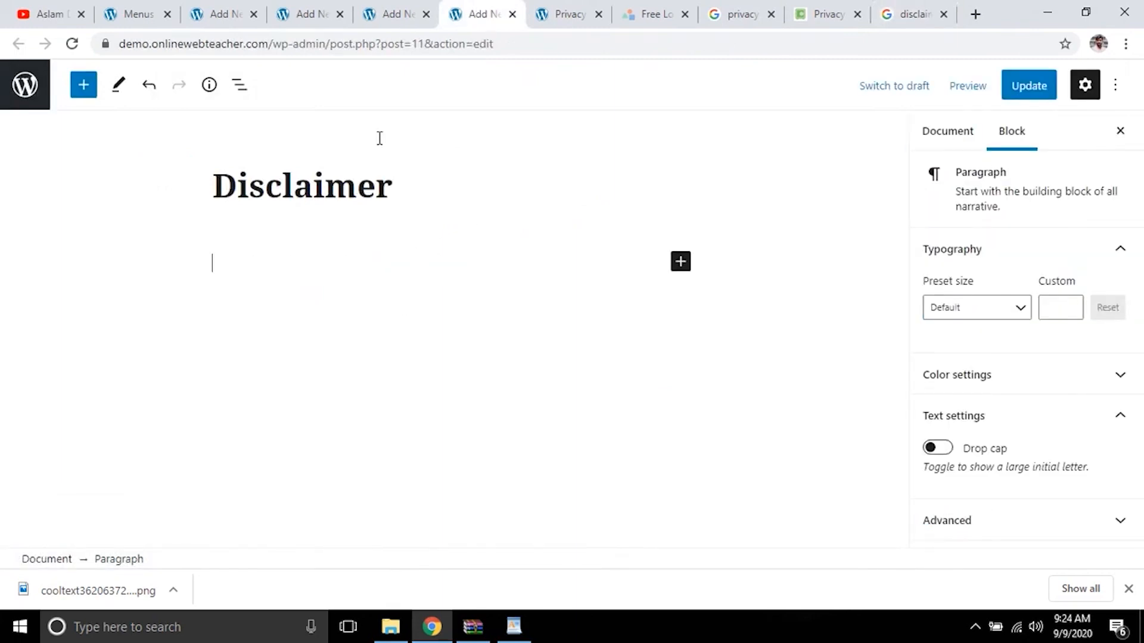
click(390, 13)
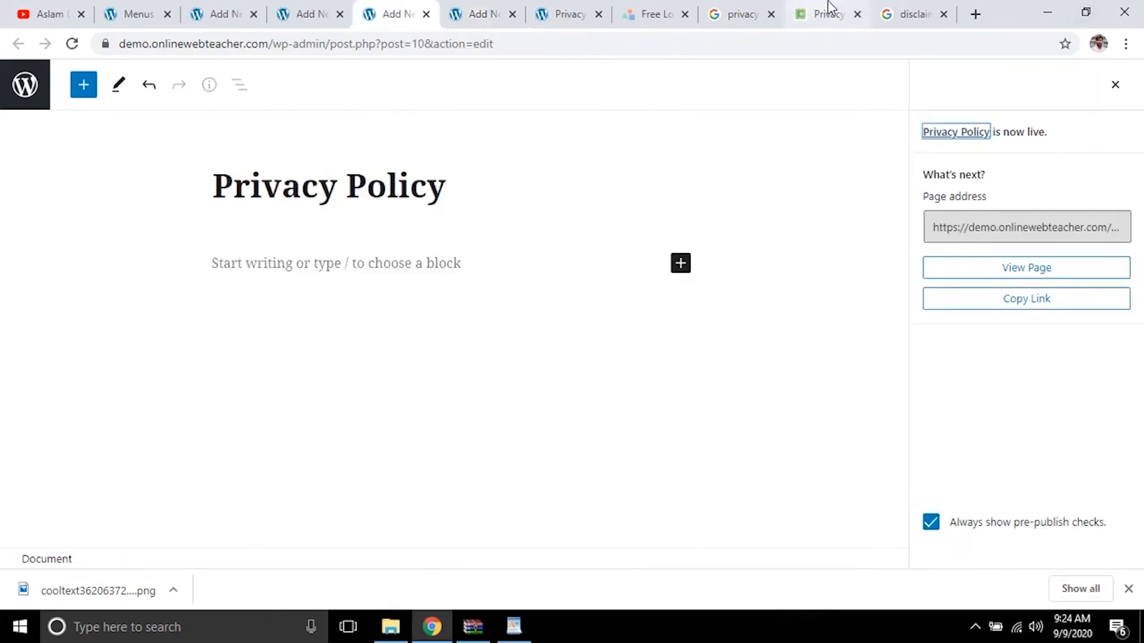
click(356, 259)
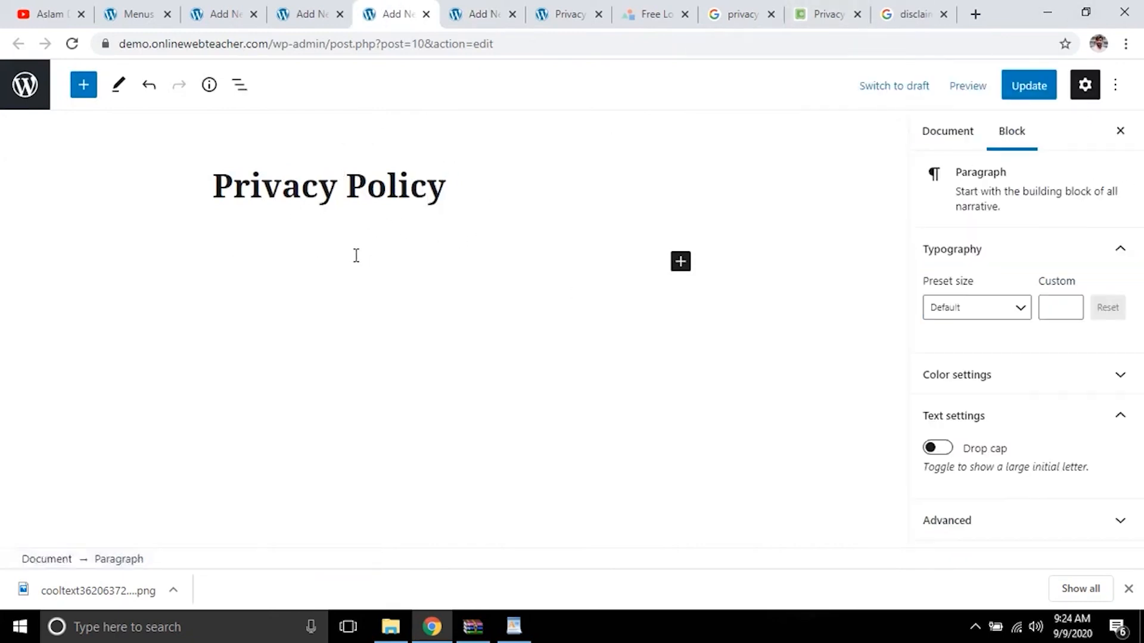
Step: Review the About us and Contact us page editors and the top menu's structure in the open tabs
click(232, 8)
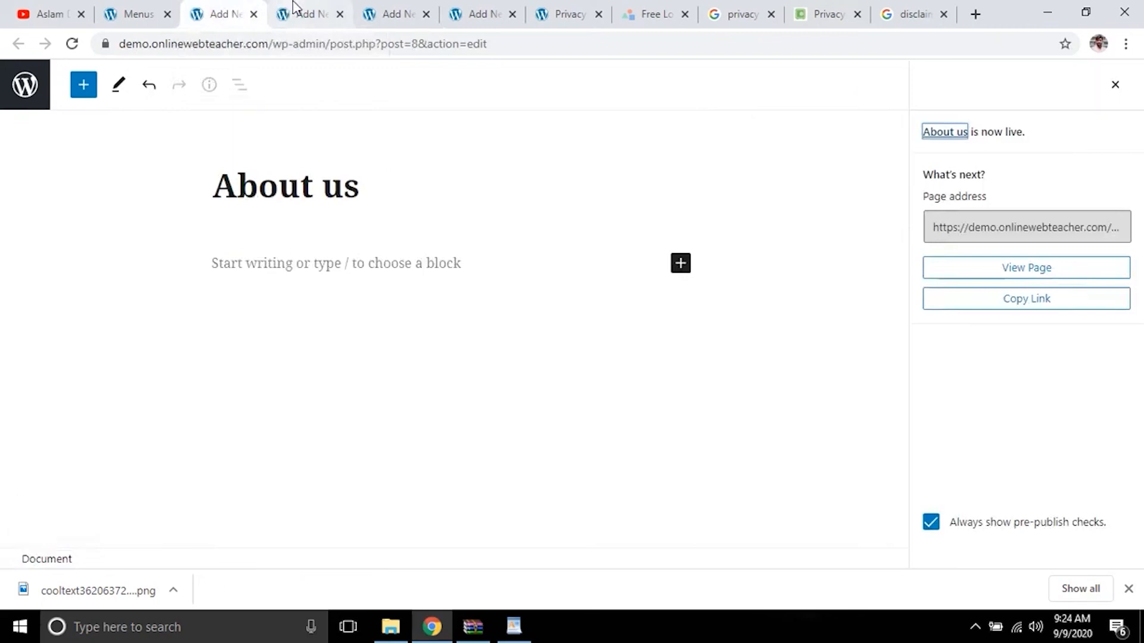
click(298, 13)
click(137, 13)
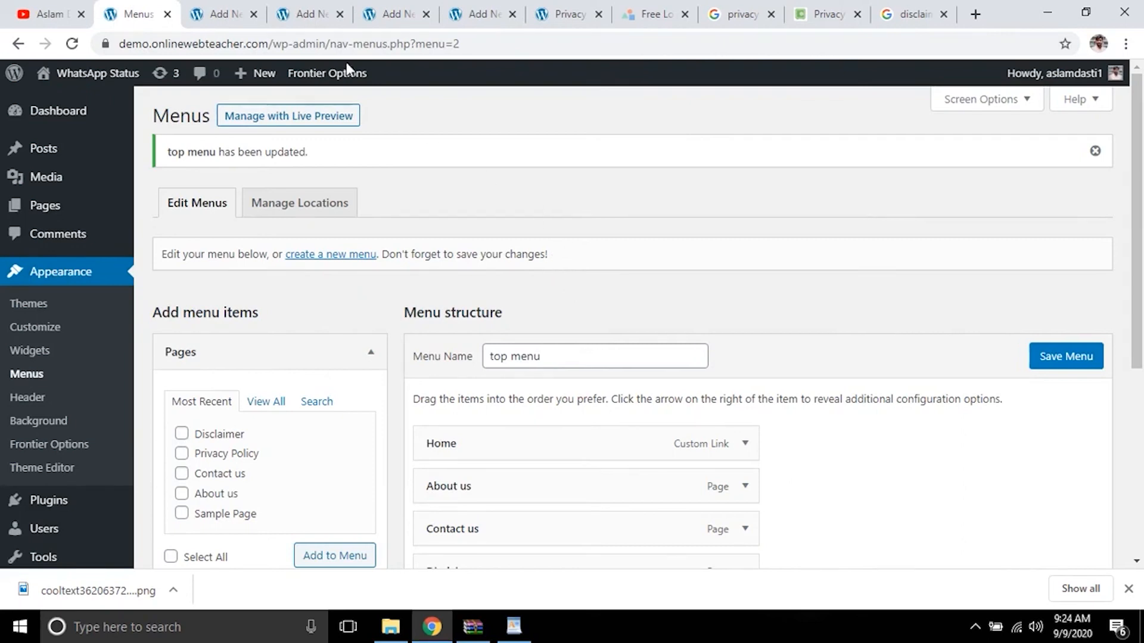
click(218, 7)
click(316, 14)
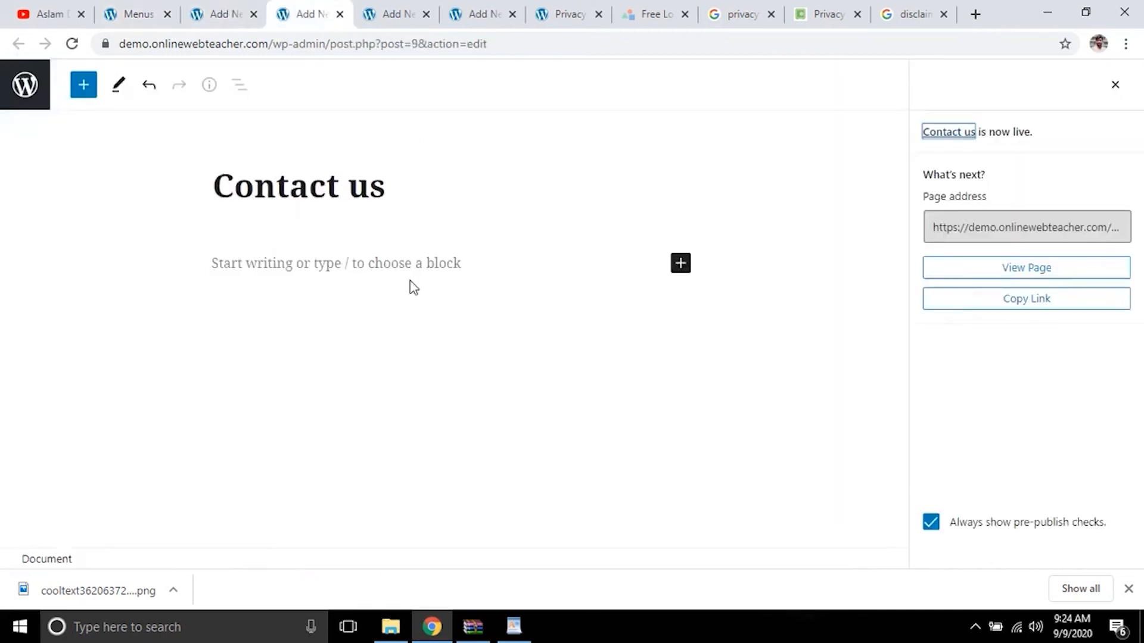
click(301, 258)
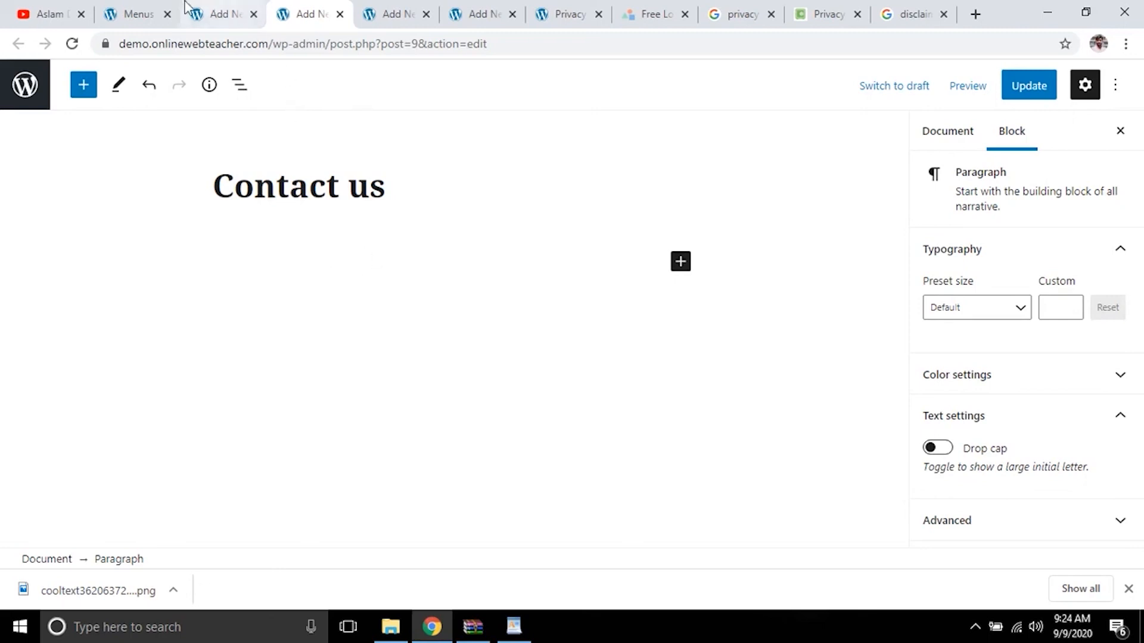
click(125, 10)
scroll(441, 360, down, 2)
scroll(439, 357, up, 2)
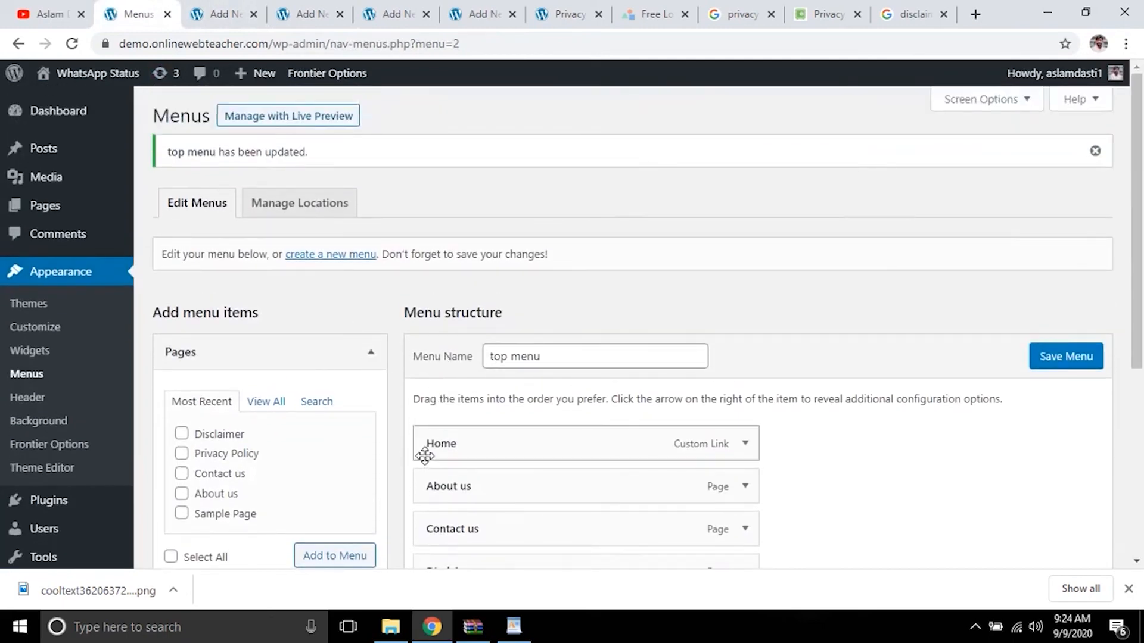
Step: Open the post categories and add a "Status & Short Quotes" category, copying its name from the WordPad document
mouse_move(65, 156)
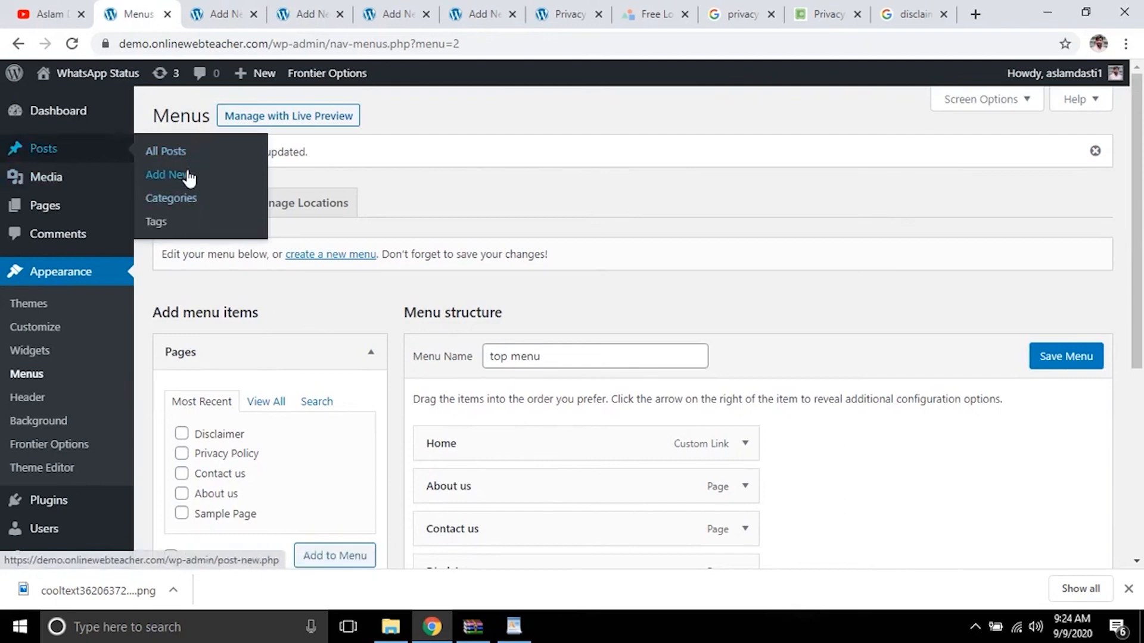
click(184, 200)
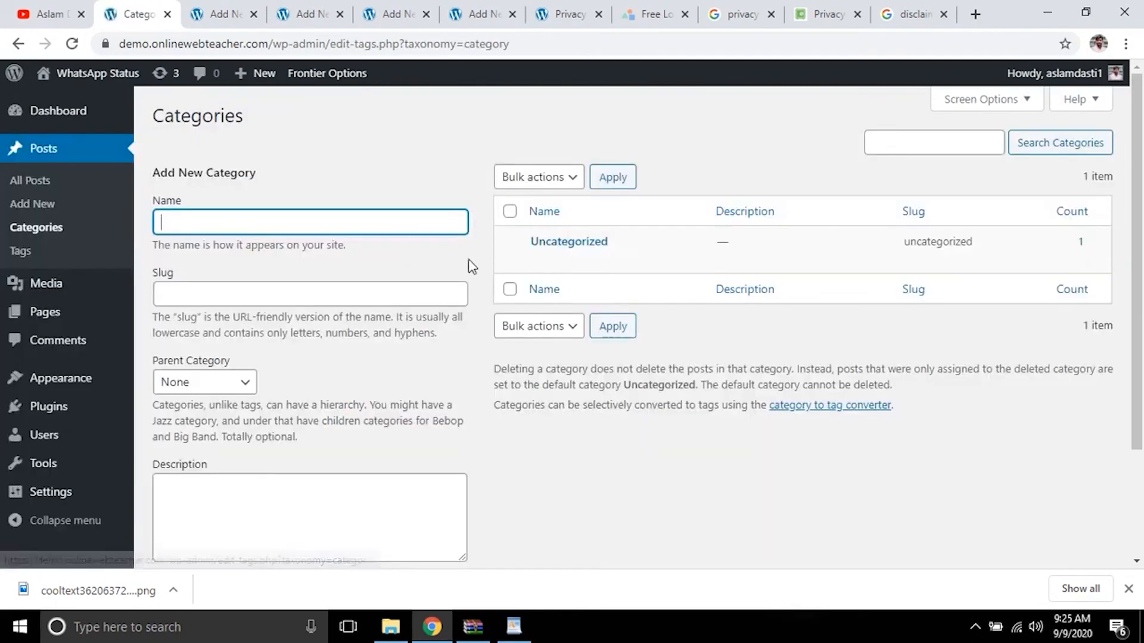
click(514, 626)
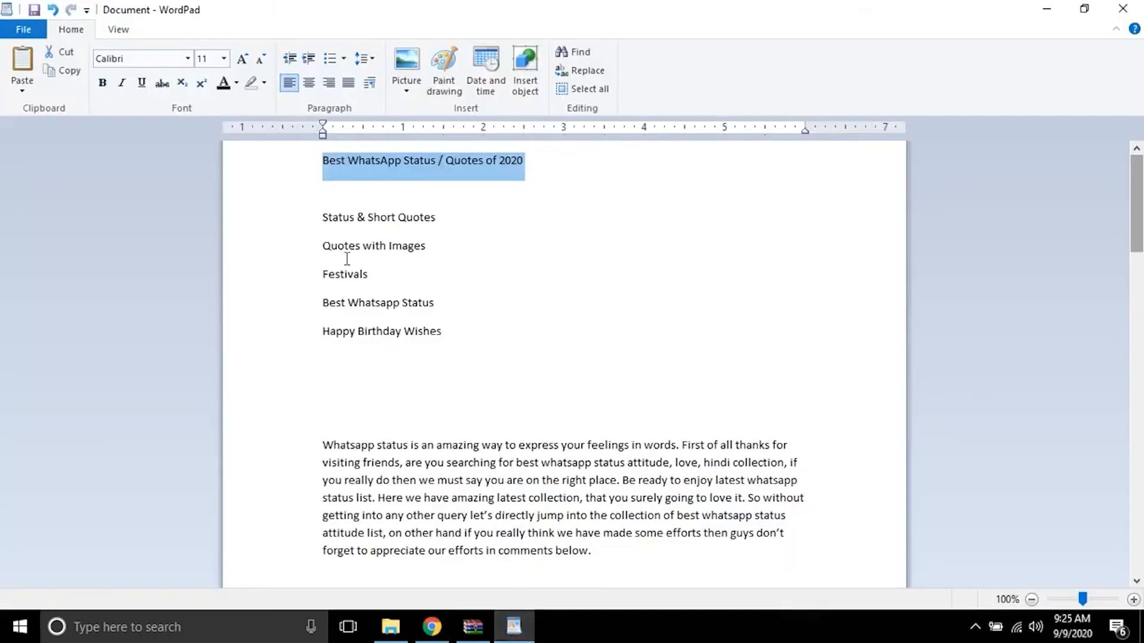
drag(324, 216, 468, 223)
key(ctrl+c)
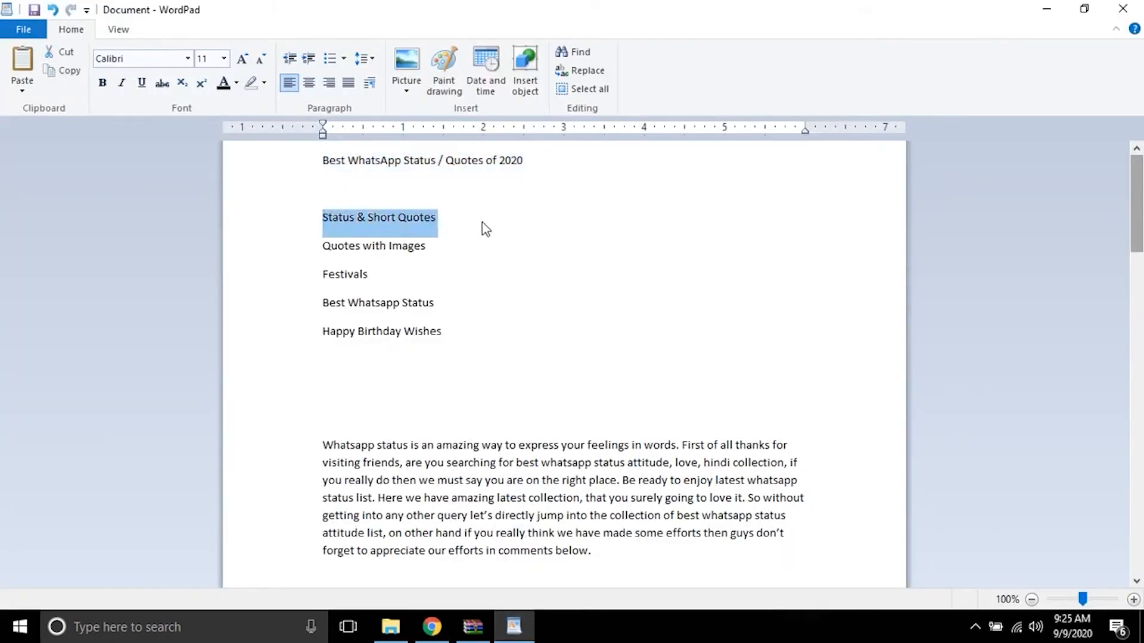
click(432, 626)
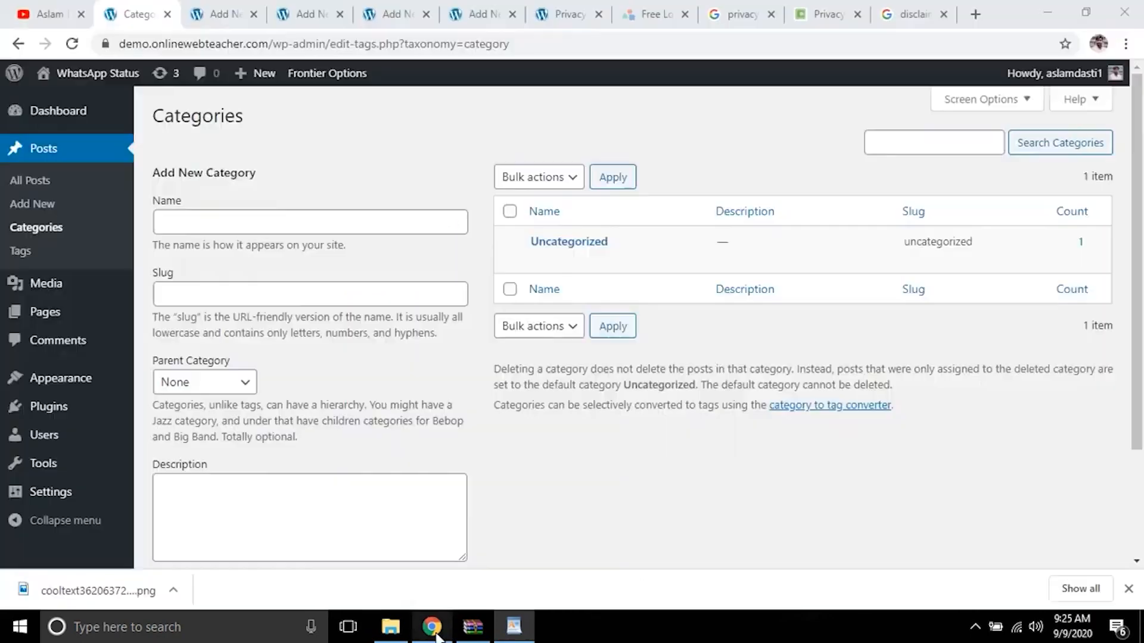
key(ctrl+v)
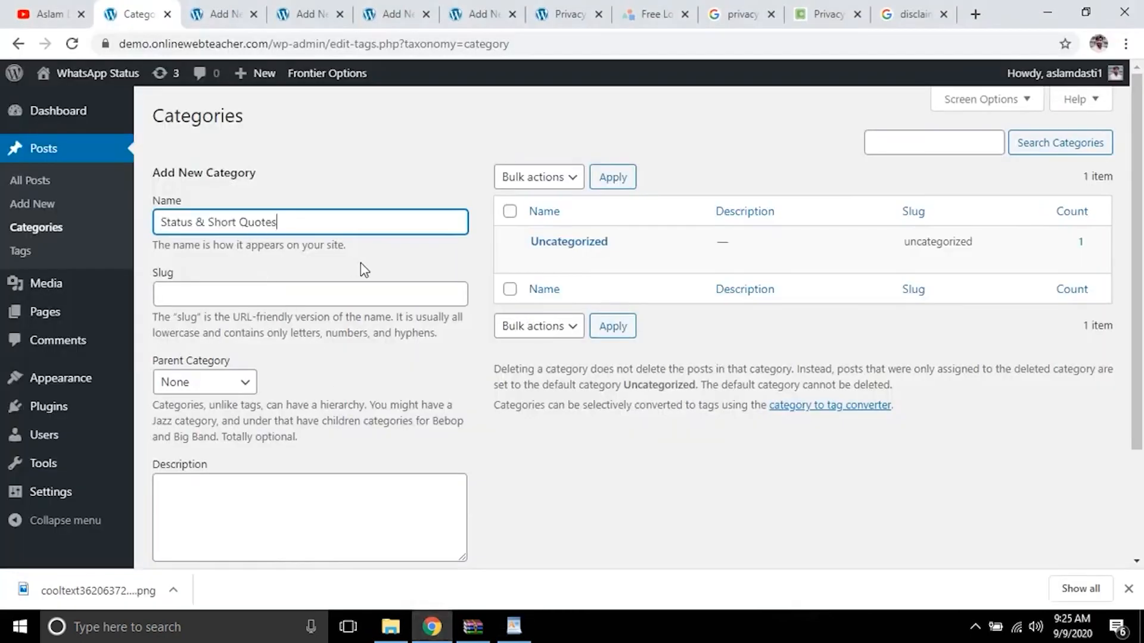
scroll(375, 268, down, 3)
click(229, 485)
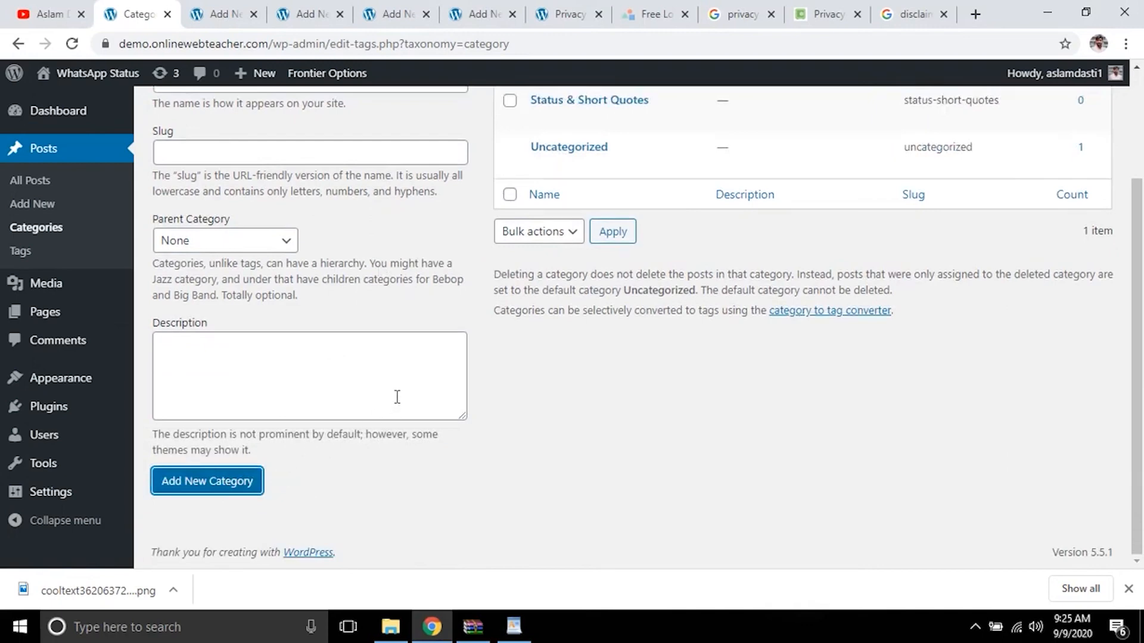
Step: Copy "Quotes with Images" from the WordPad document and add it as a new post category in WordPress
scroll(334, 375, up, 3)
click(514, 627)
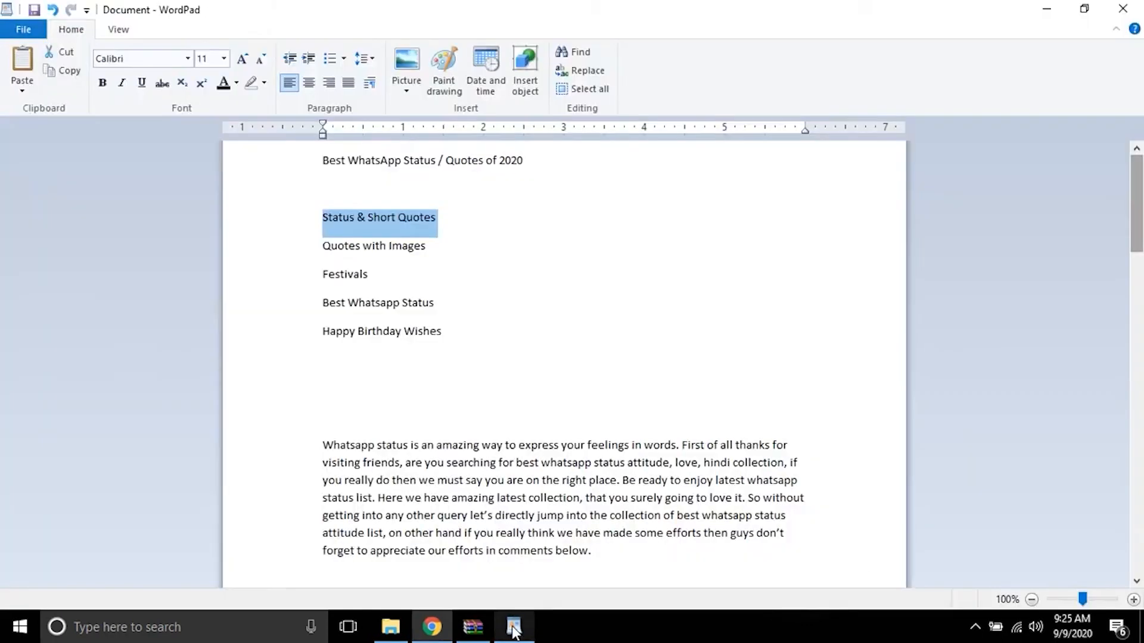
drag(327, 250, 410, 249)
key(ctrl+c)
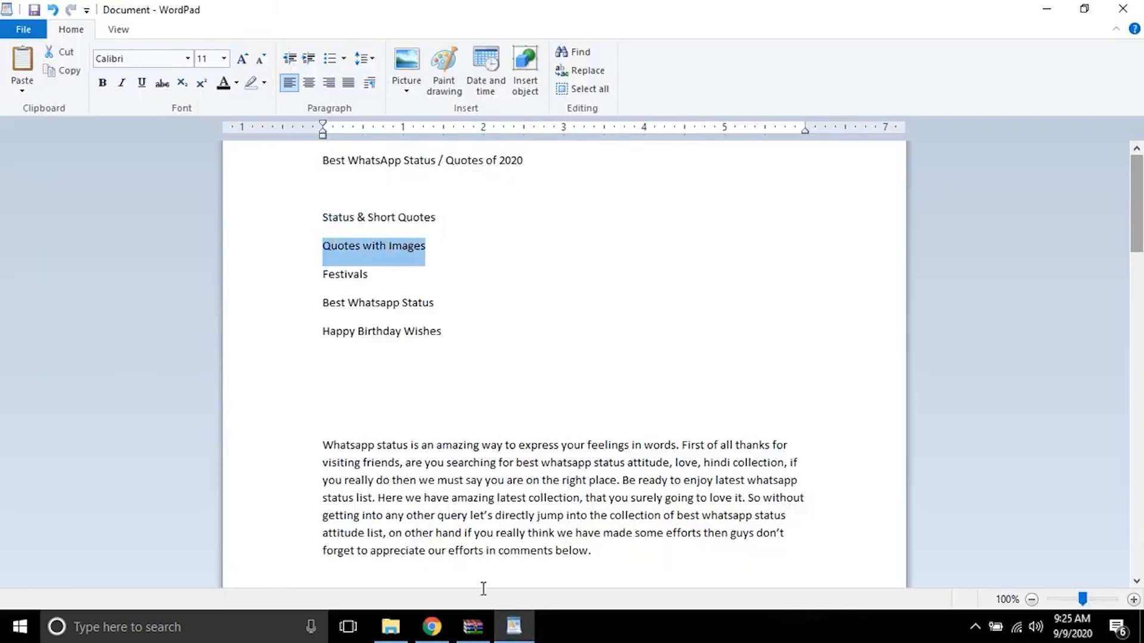
click(432, 626)
click(236, 228)
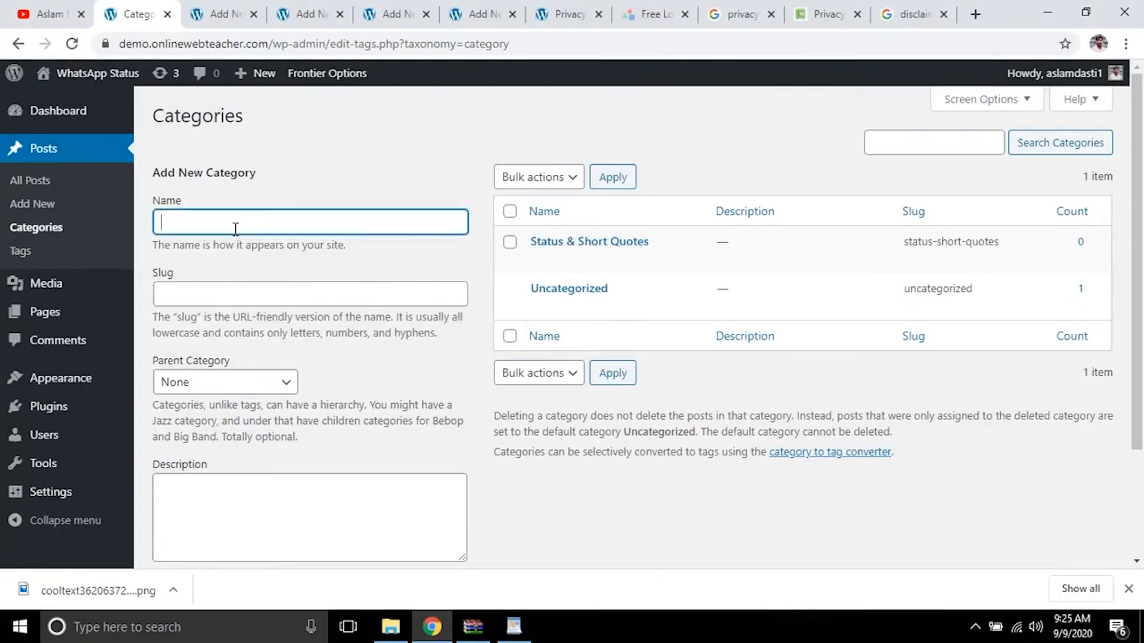
key(ctrl+v)
scroll(239, 461, down, 3)
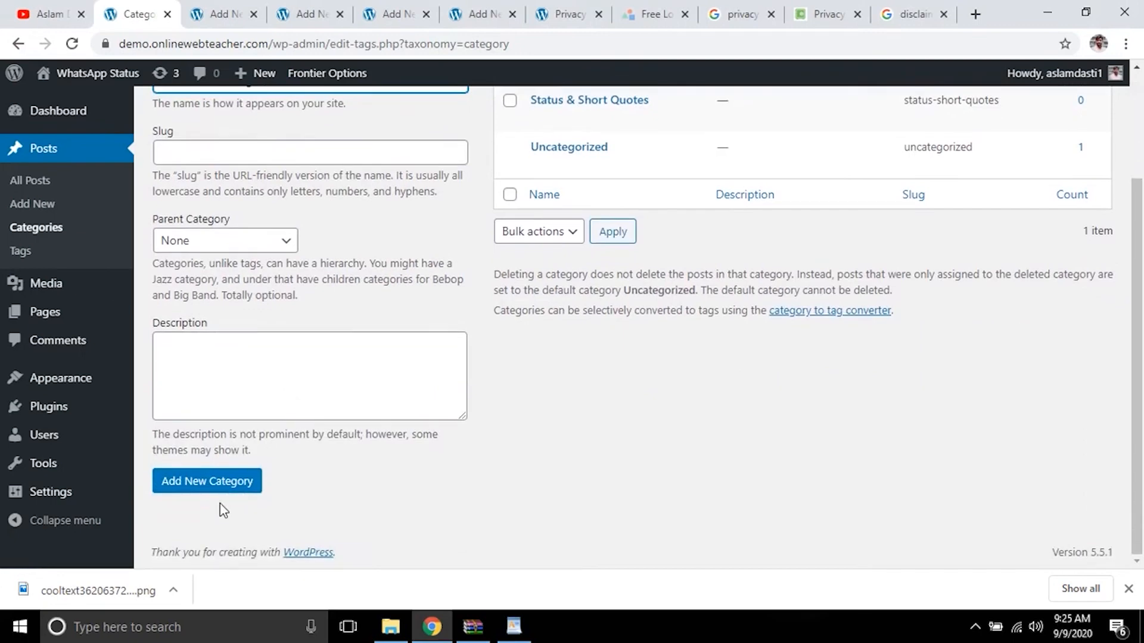
click(218, 483)
Step: Copy "Festivals" from the WordPad document and add it as a new post category in WordPress
scroll(311, 390, up, 3)
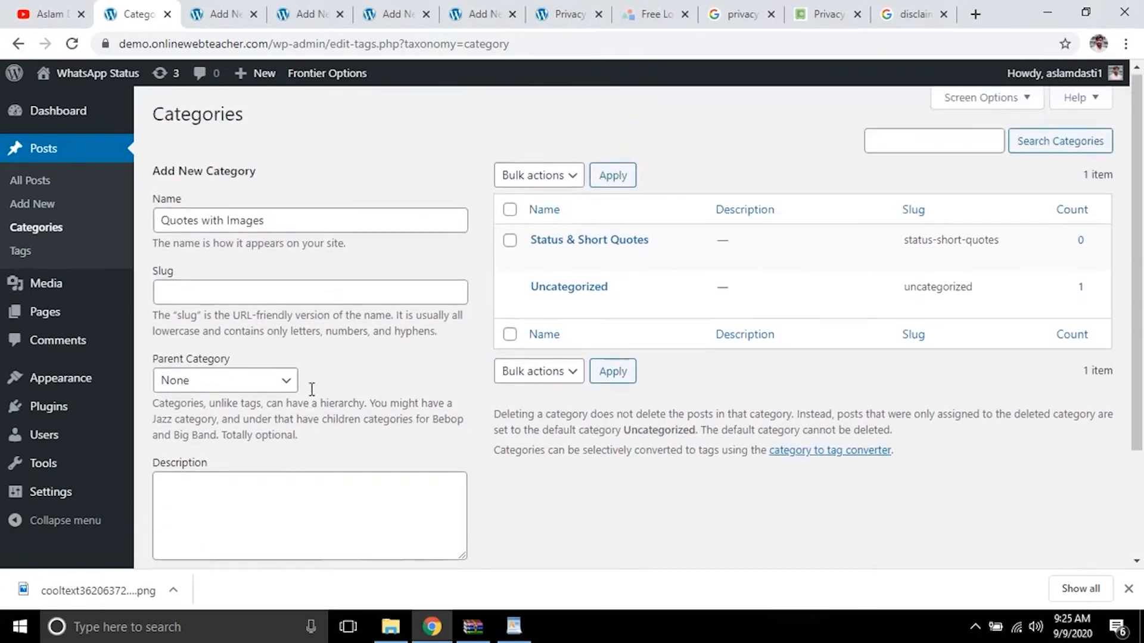
click(513, 626)
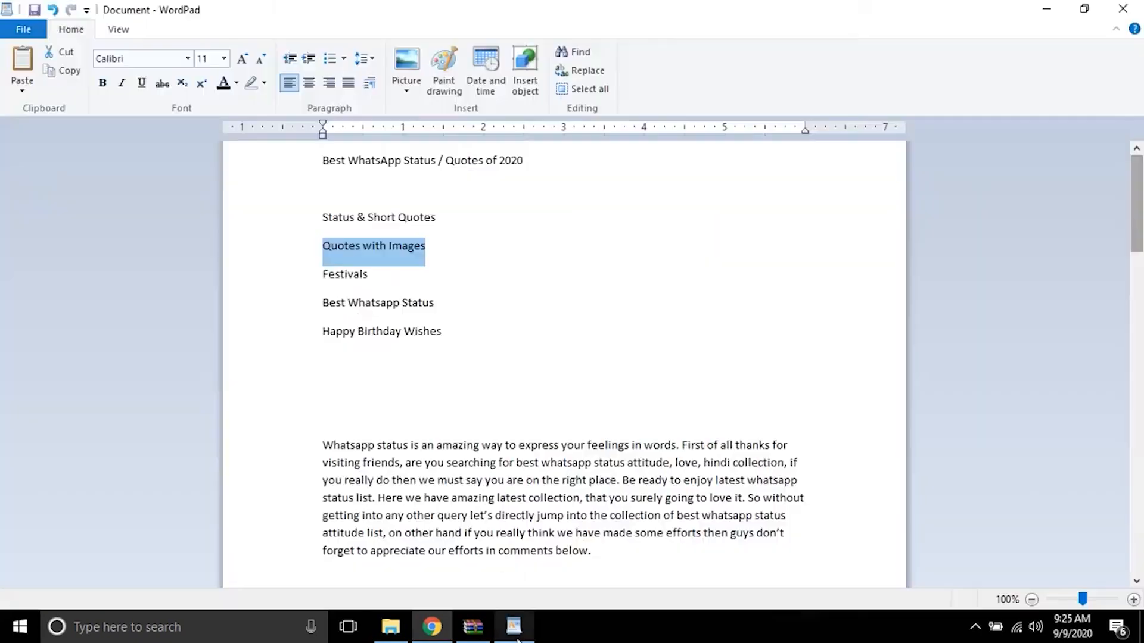
drag(323, 275, 391, 278)
key(ctrl+c)
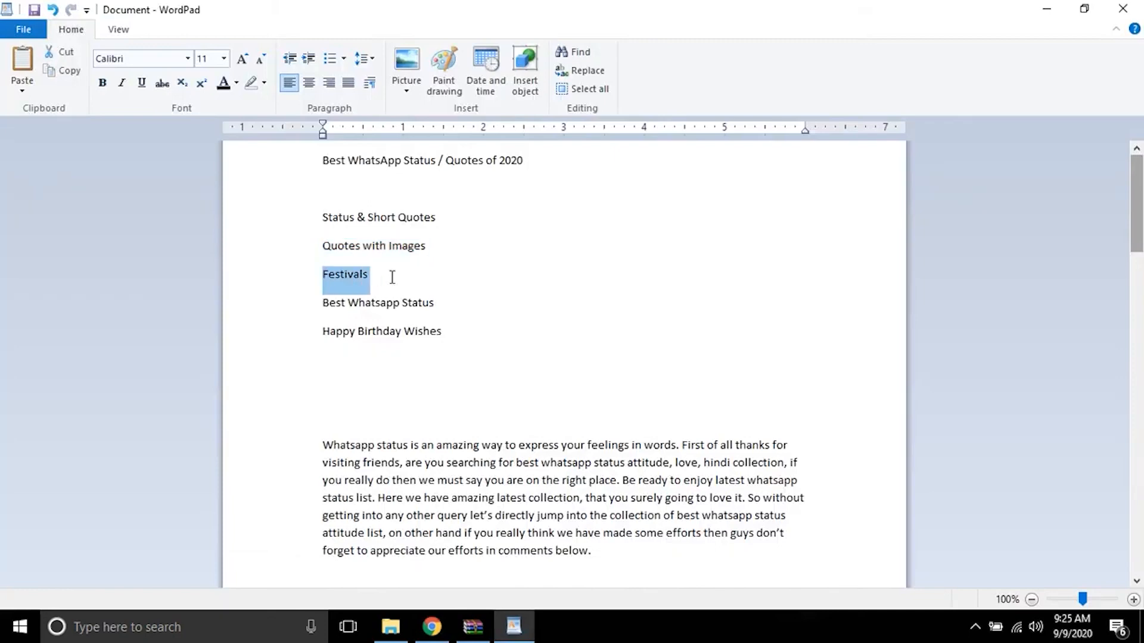
click(432, 627)
click(223, 223)
key(ctrl+v)
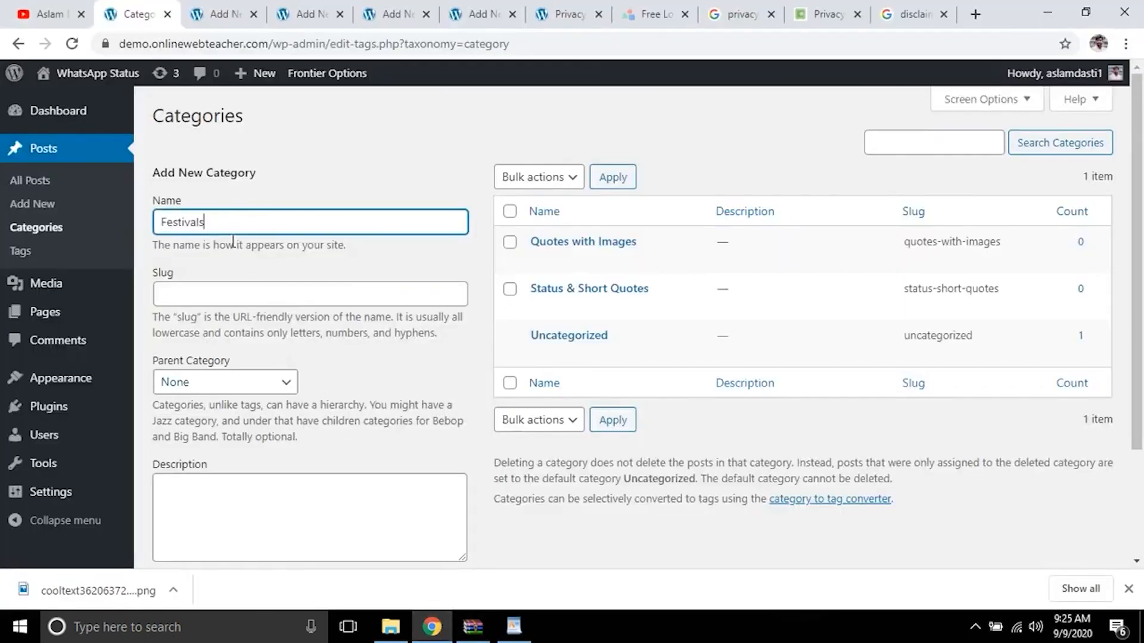
scroll(247, 417, down, 2)
click(215, 482)
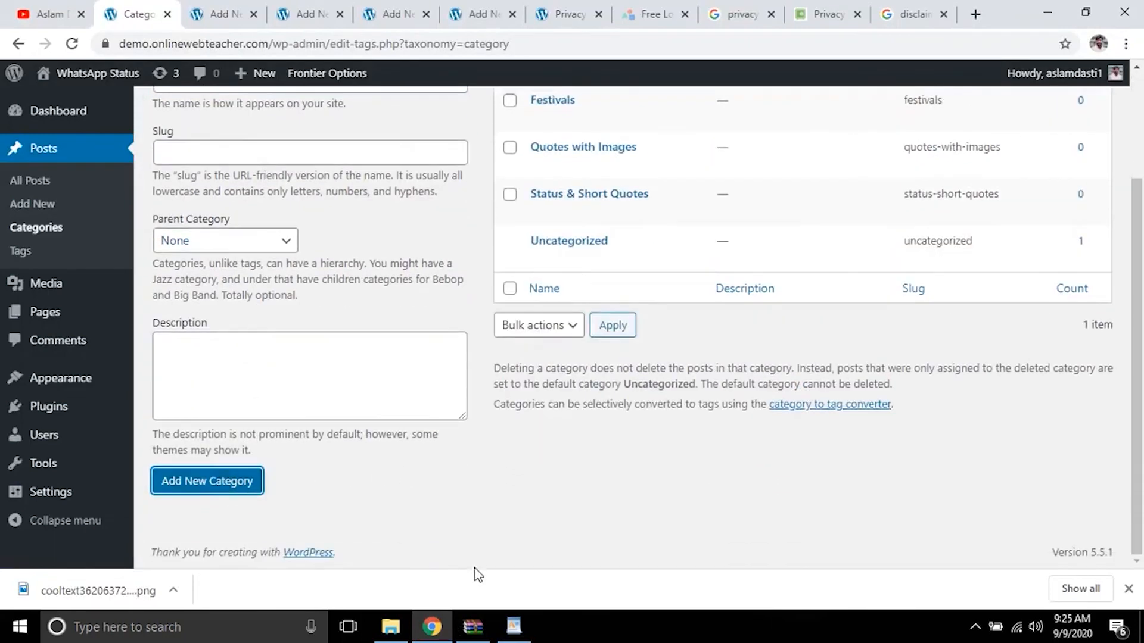
Step: Copy "Best Whatsapp Status" from the WordPad document and add it as a new post category in WordPress
click(514, 627)
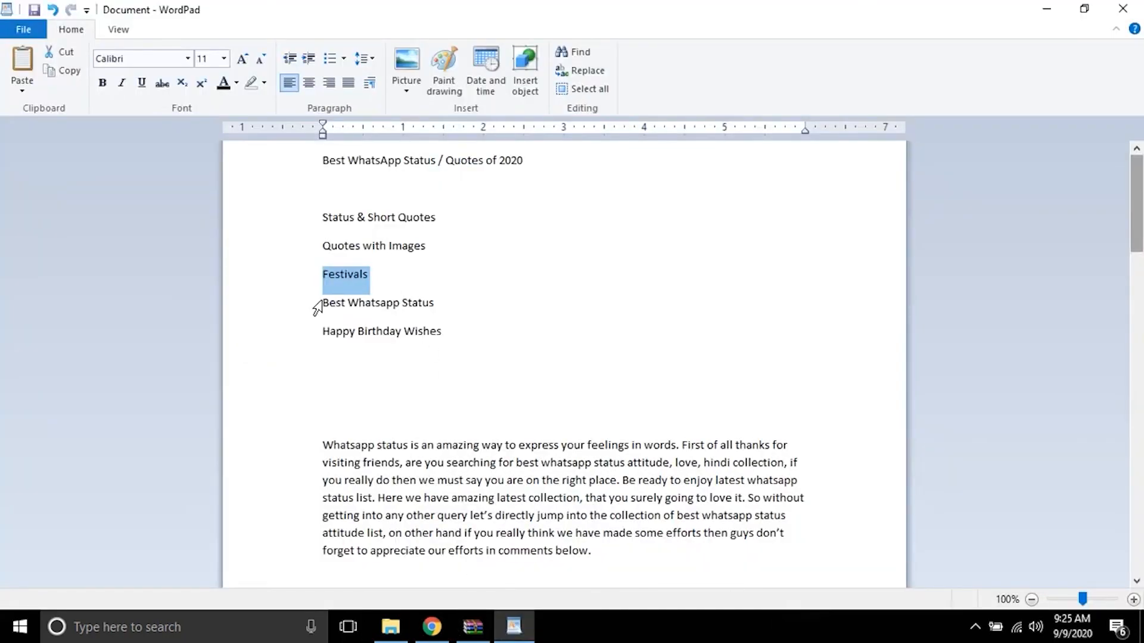
drag(422, 304, 462, 310)
key(ctrl+c)
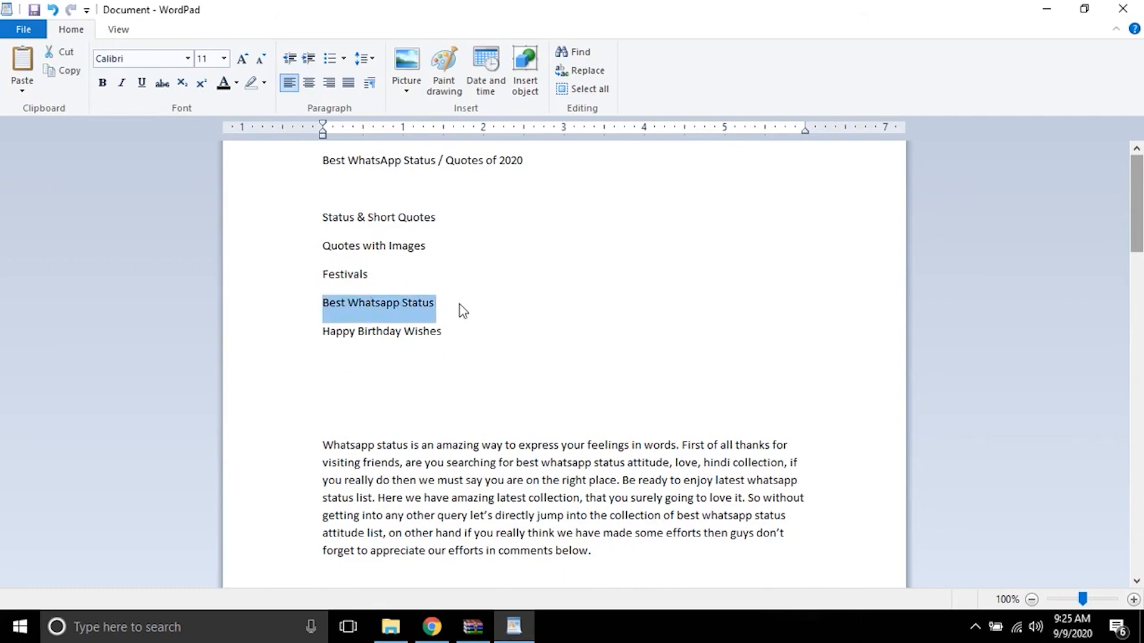
click(447, 633)
scroll(245, 147, up, 2)
click(229, 168)
key(ctrl+v)
click(241, 563)
Step: Copy "Happy Birthday Wishes" from the WordPad document and add it as a new post category in WordPress
click(514, 627)
drag(325, 329, 441, 329)
key(ctrl+c)
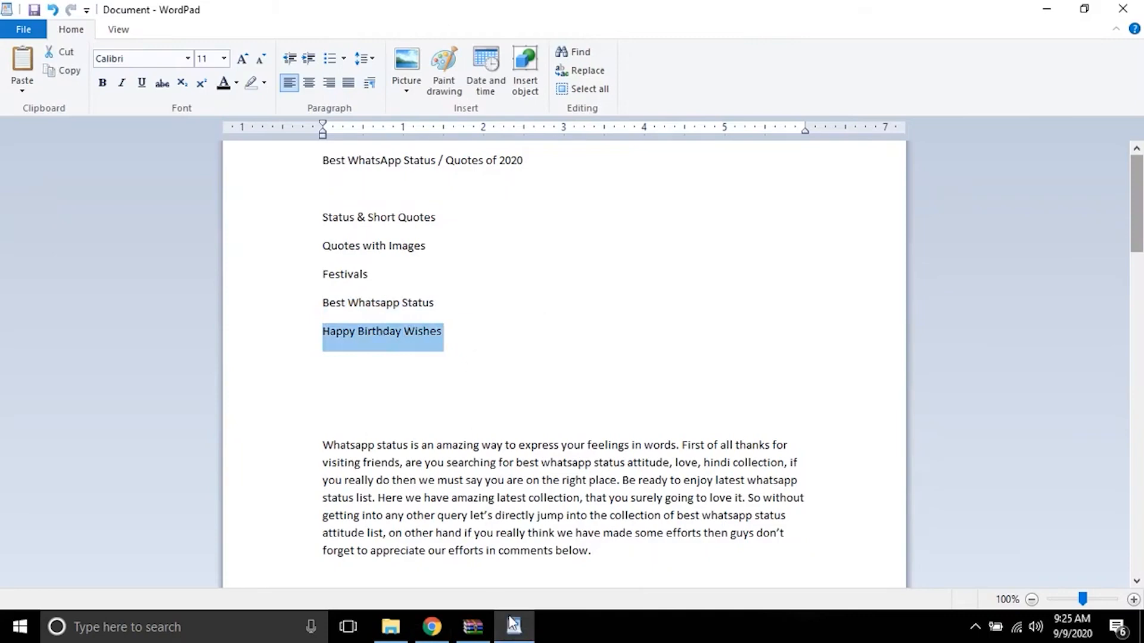
click(432, 627)
click(242, 171)
key(ctrl+v)
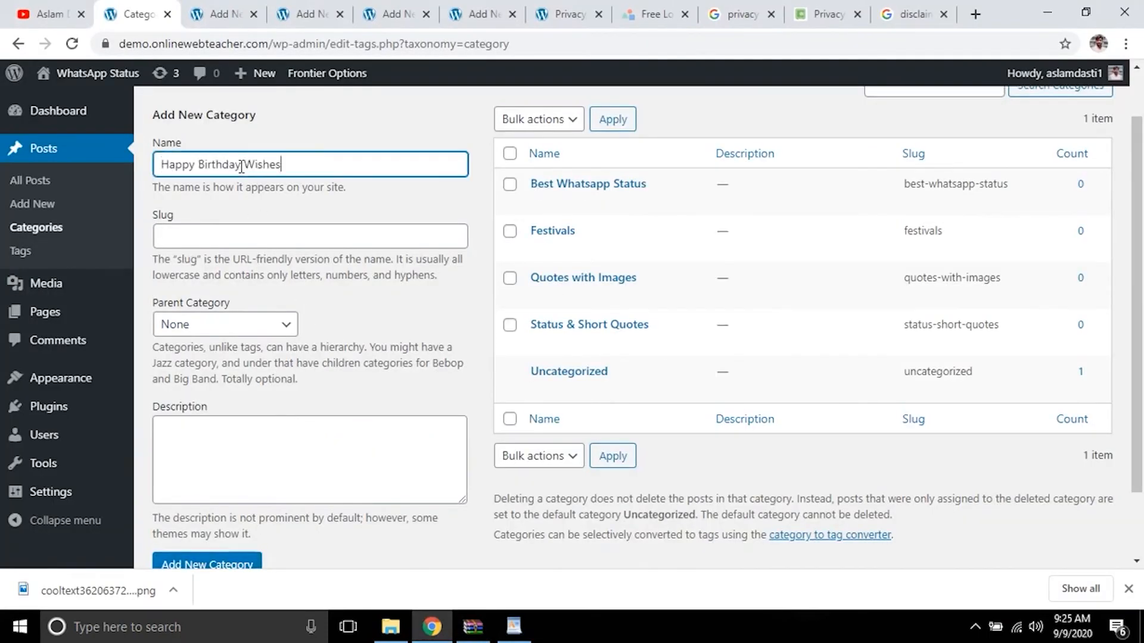
click(228, 565)
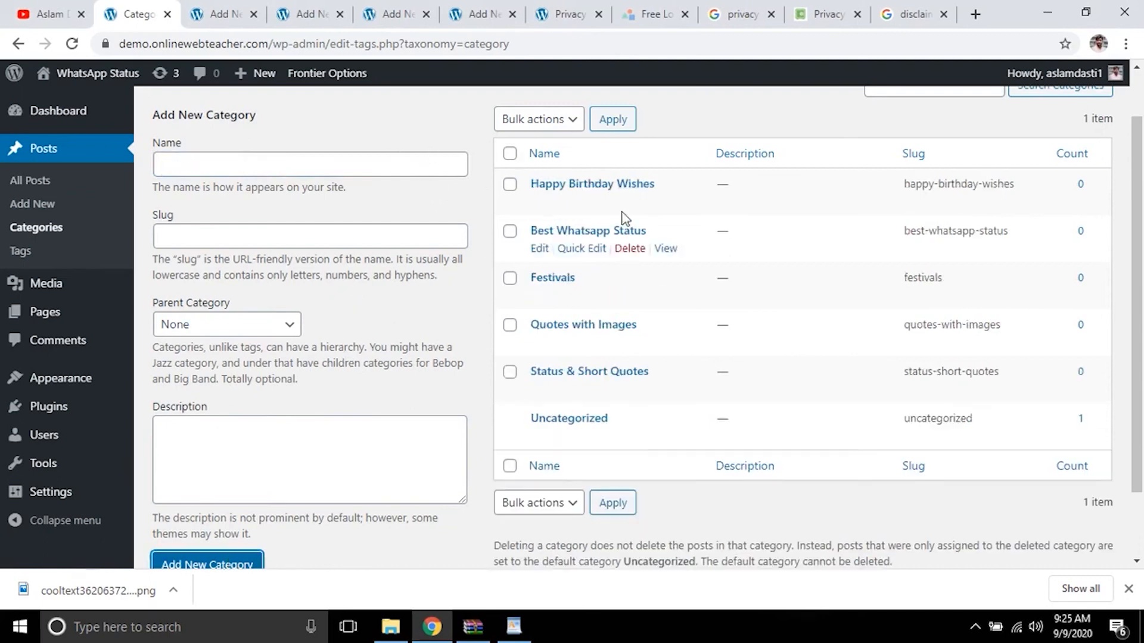
Step: Open the live site's home page through its header logo and look over the navigation bars and layout
click(573, 9)
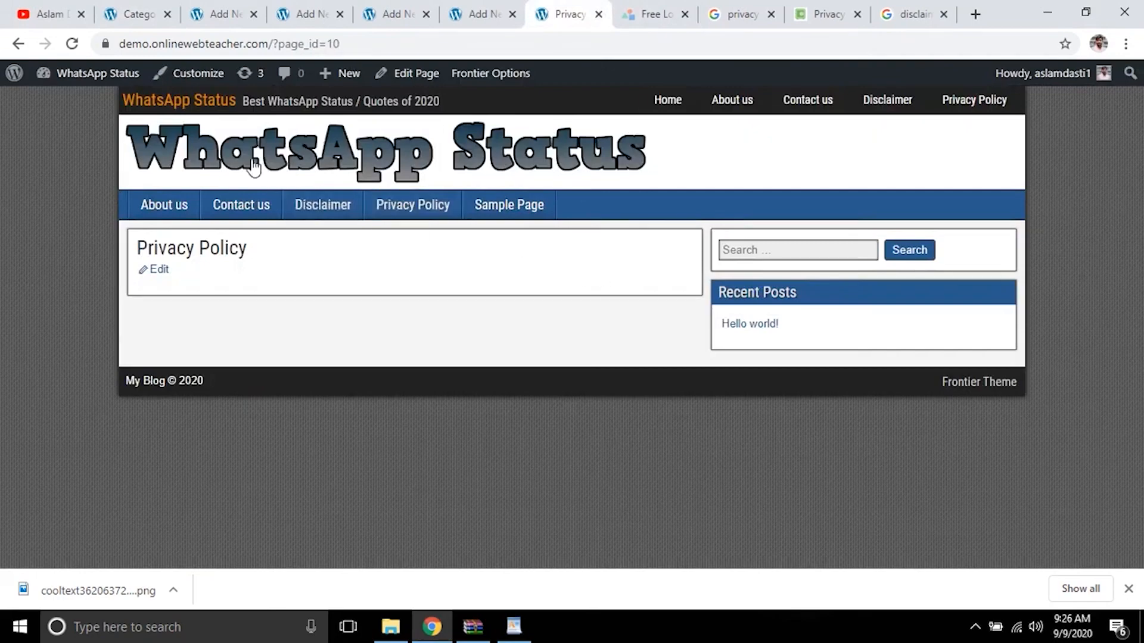
click(255, 167)
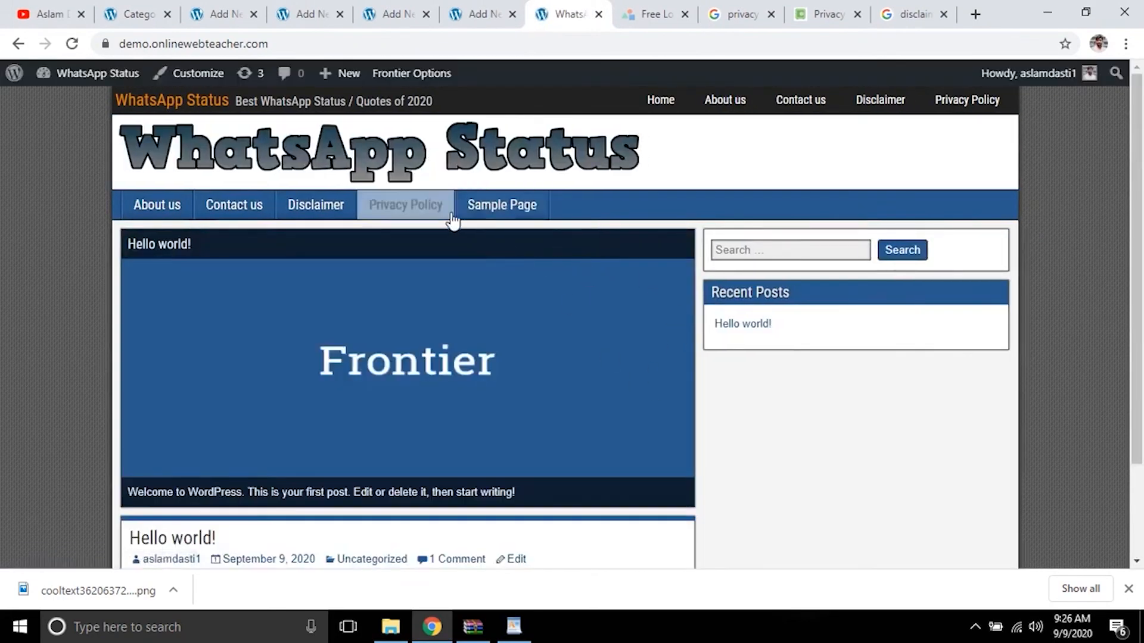
scroll(388, 155, down, 2)
scroll(387, 155, up, 2)
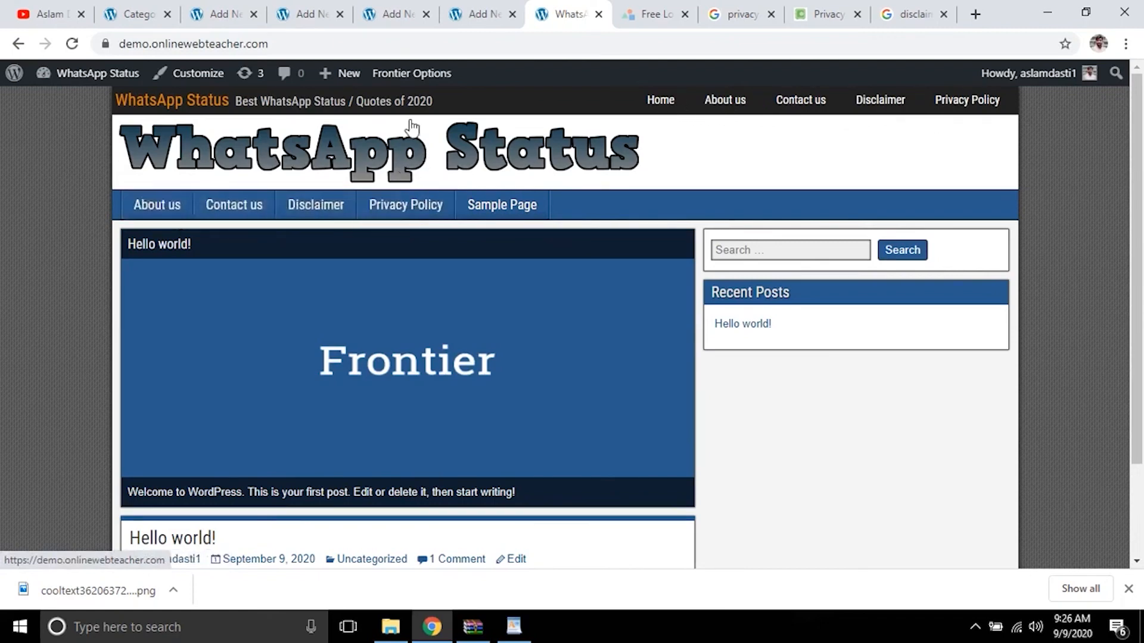
Step: Close two leftover WordPress editor tabs and return to the Categories admin page
click(141, 8)
click(254, 15)
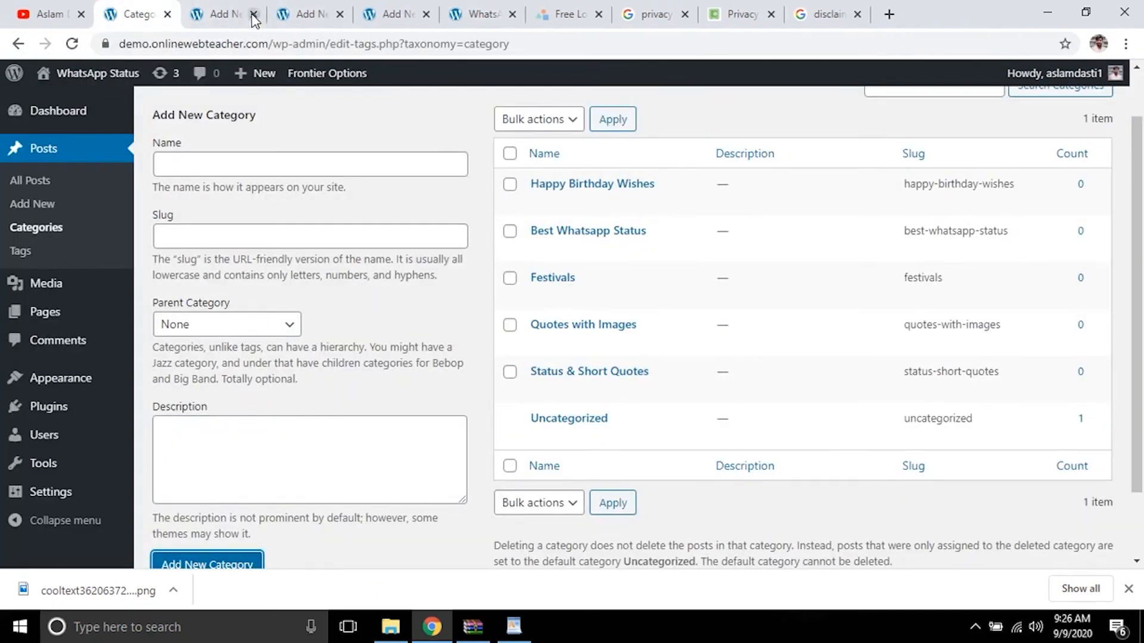
click(253, 15)
click(671, 143)
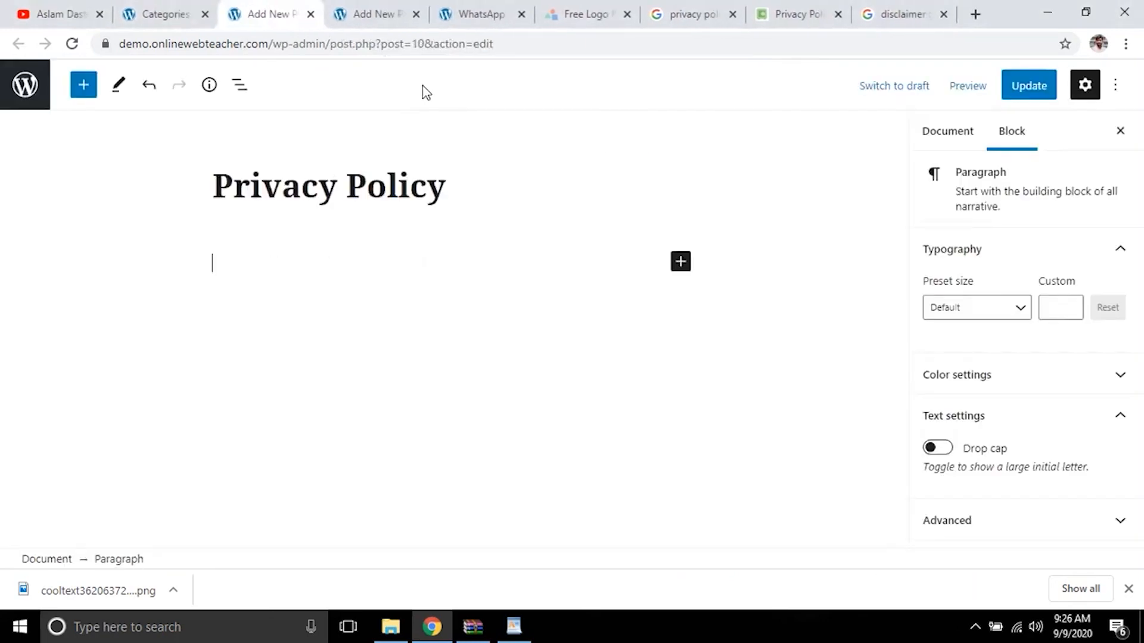
click(173, 19)
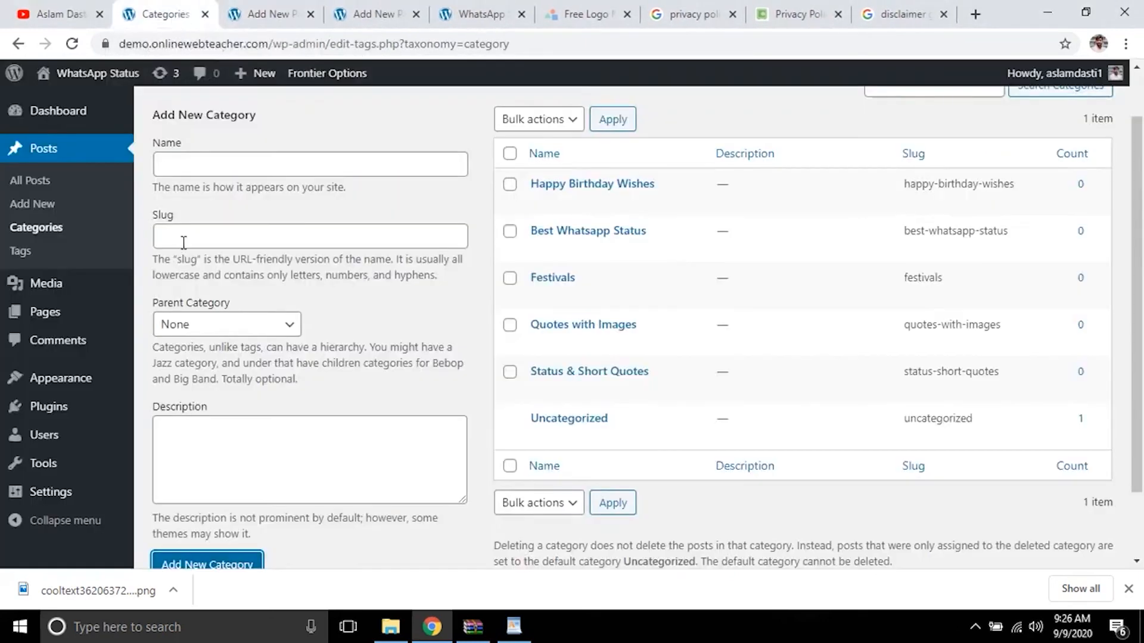
Step: Create a new WordPress navigation menu named "Main Menu" without assigning it a display location
mouse_move(90, 384)
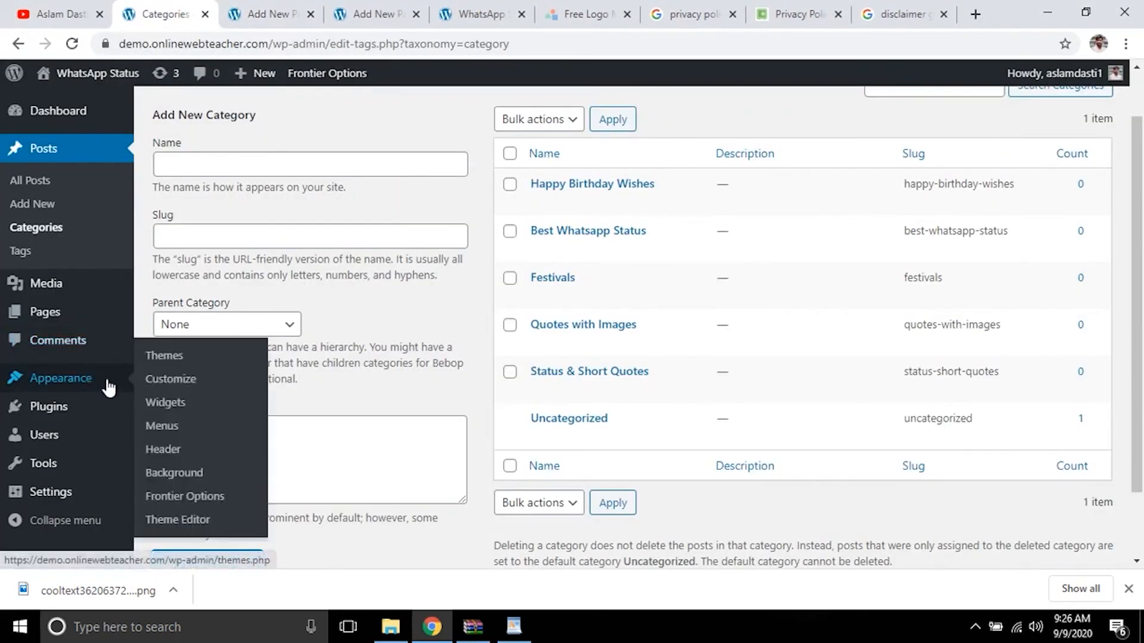
click(166, 426)
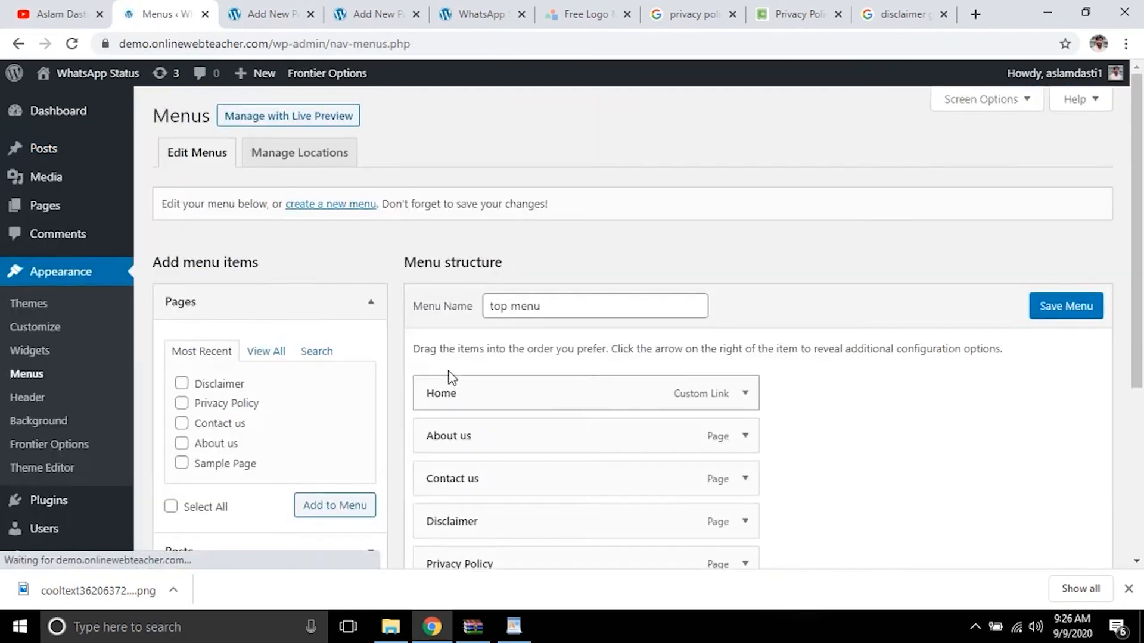
click(344, 205)
click(554, 303)
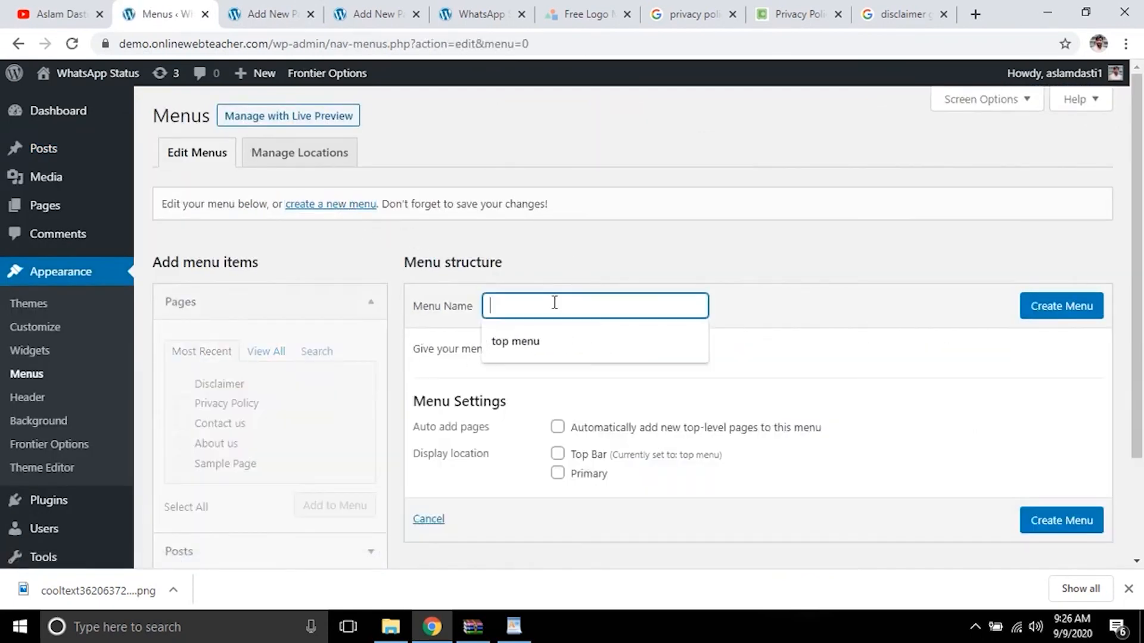
text(Main Menu)
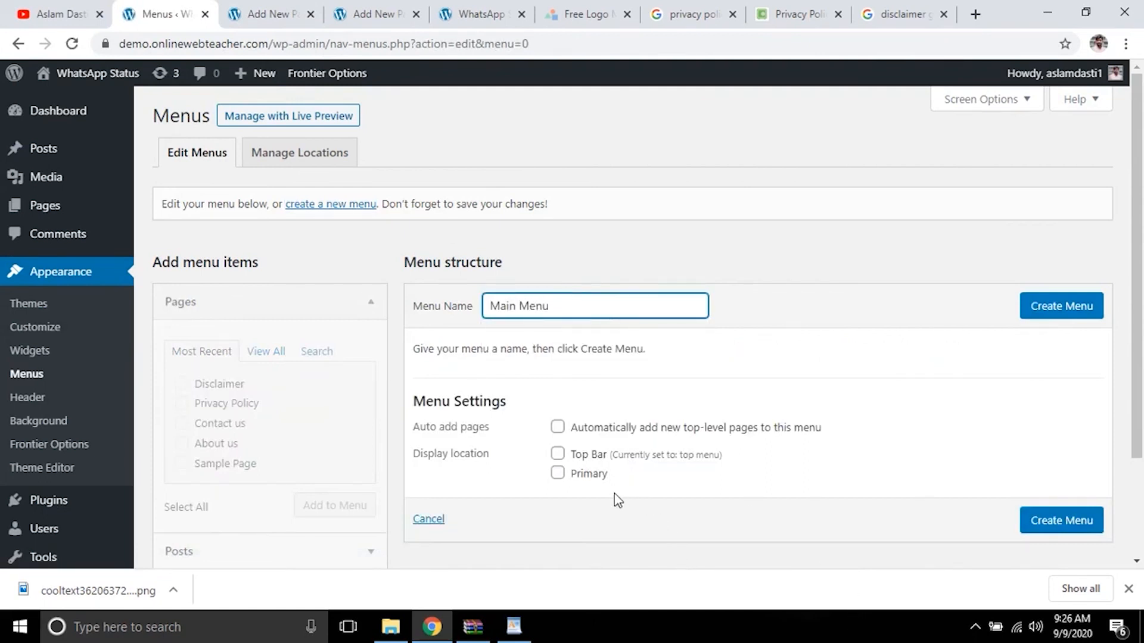
click(558, 475)
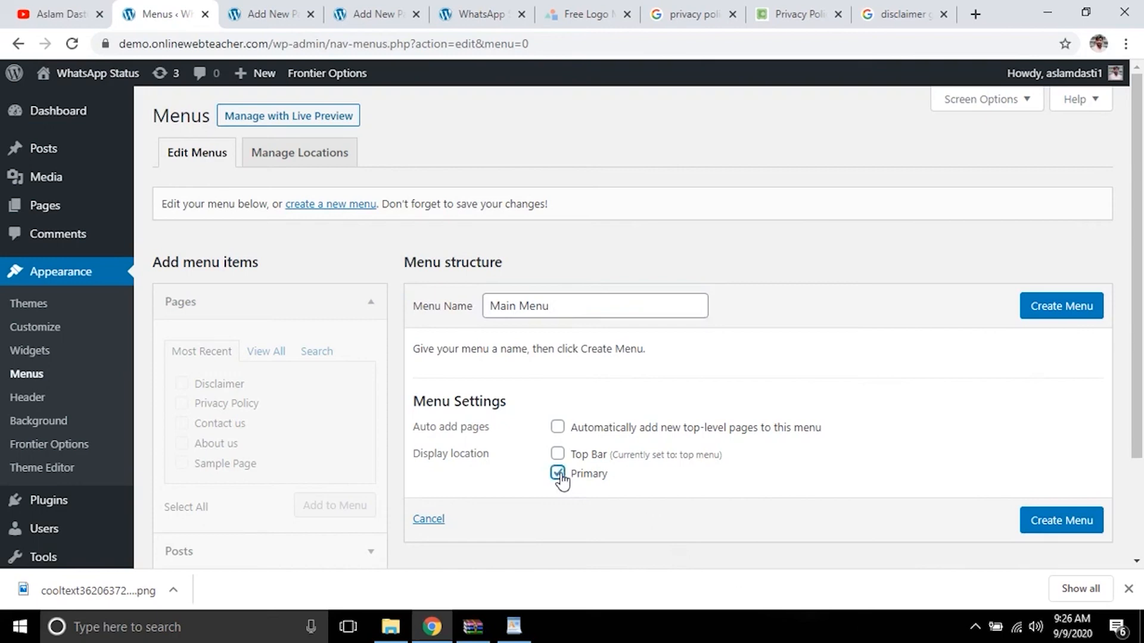
scroll(298, 352, down, 2)
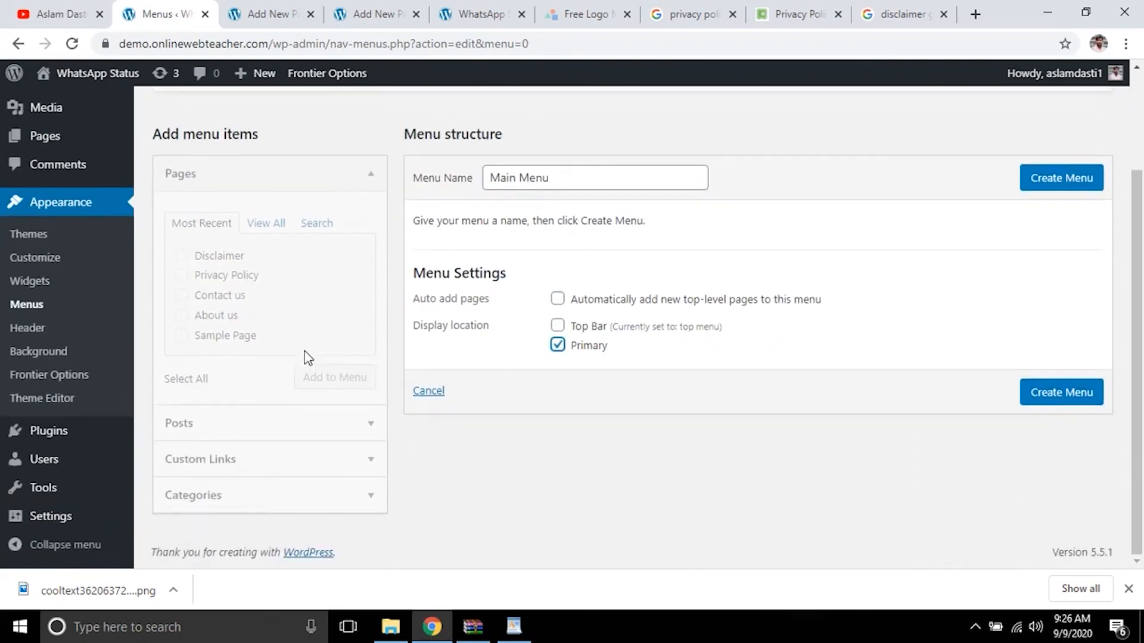
click(274, 230)
scroll(759, 260, up, 2)
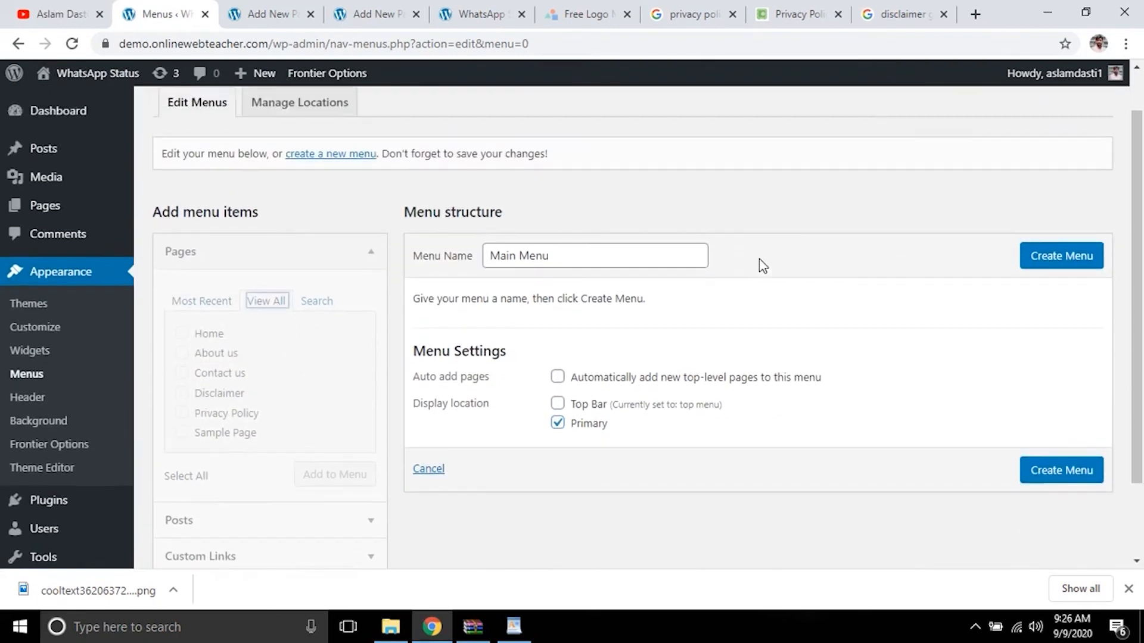
click(559, 473)
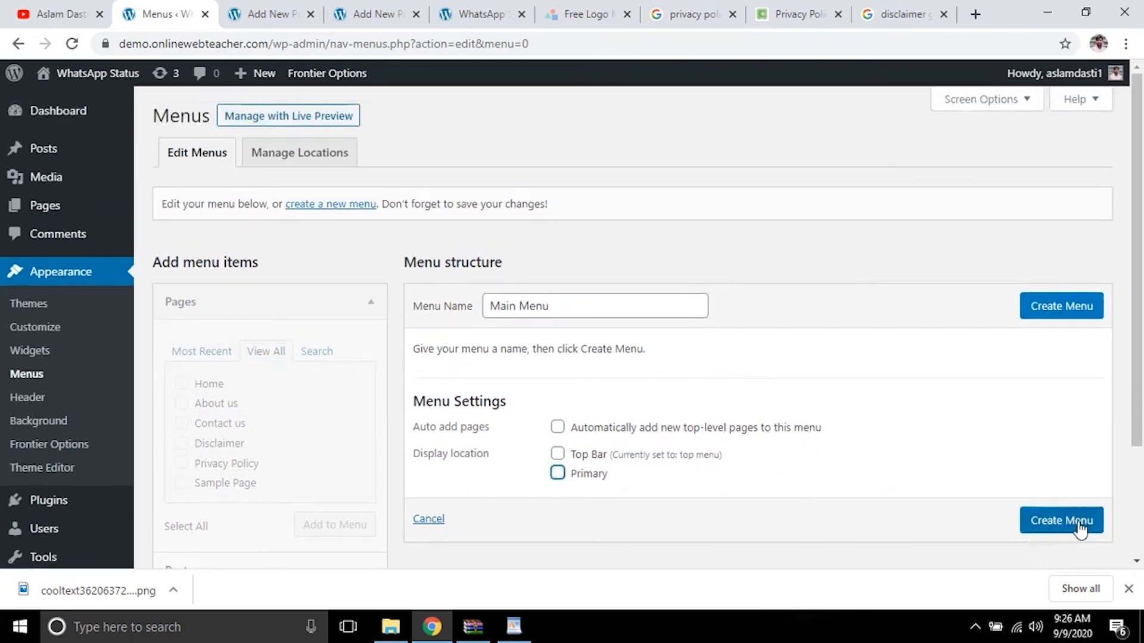
click(1035, 533)
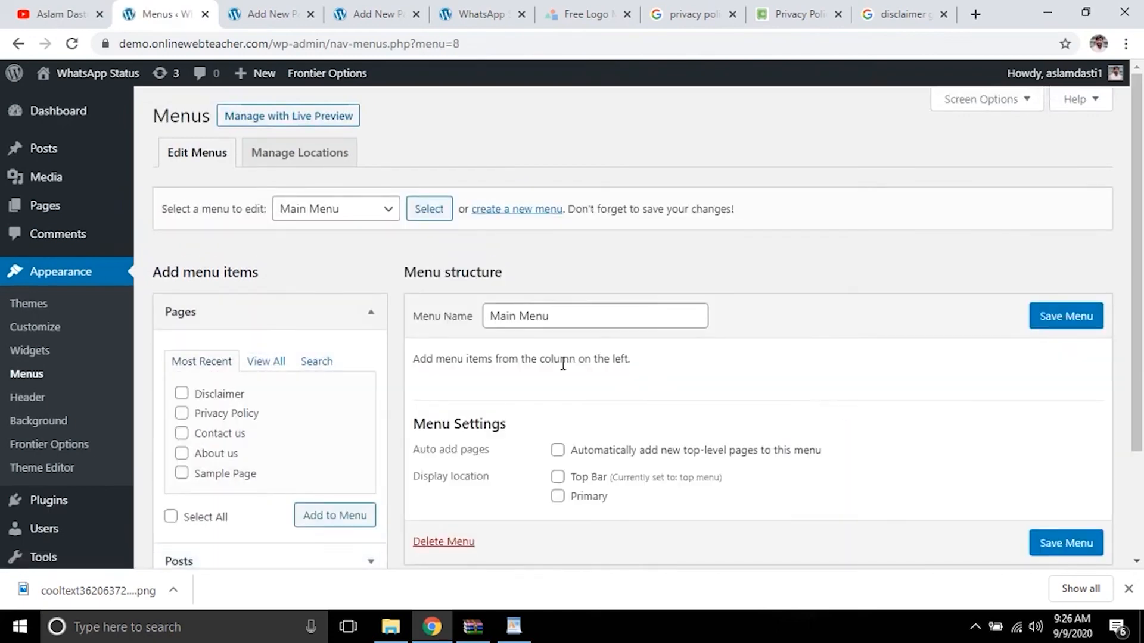
Step: Add the Home page from the full list of pages to Main Menu
scroll(560, 370, down, 1)
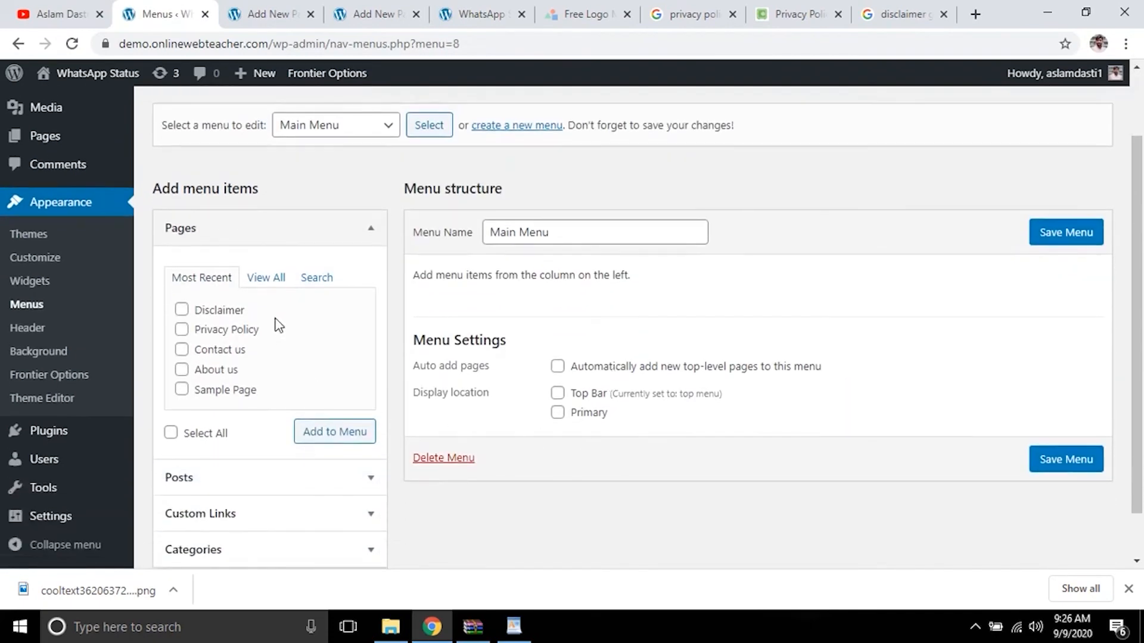
click(262, 278)
click(182, 310)
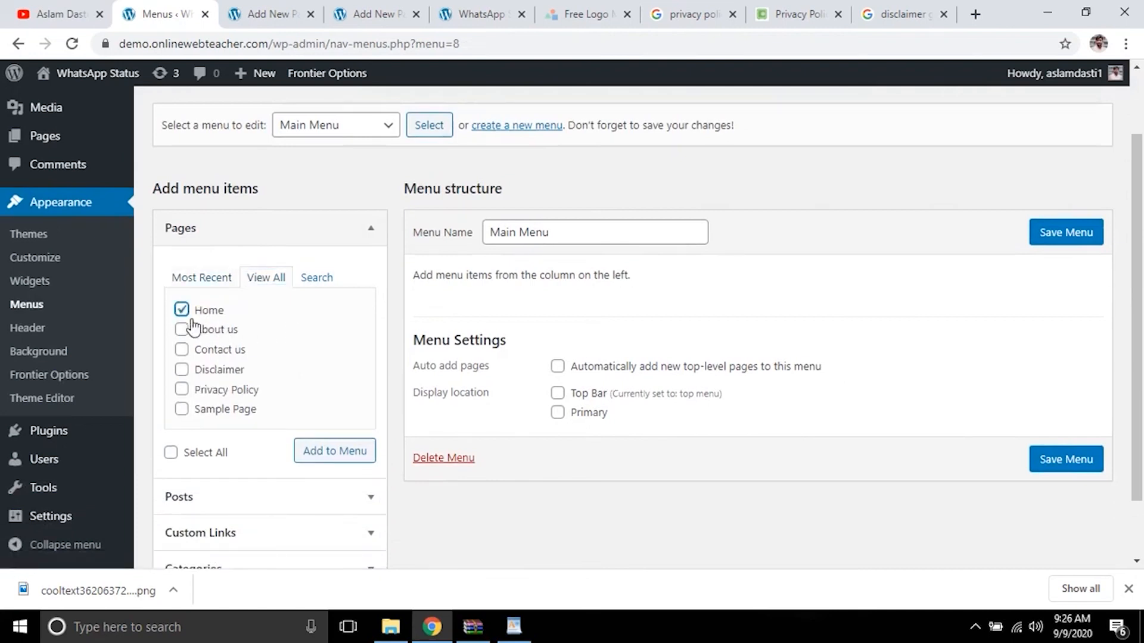
click(332, 451)
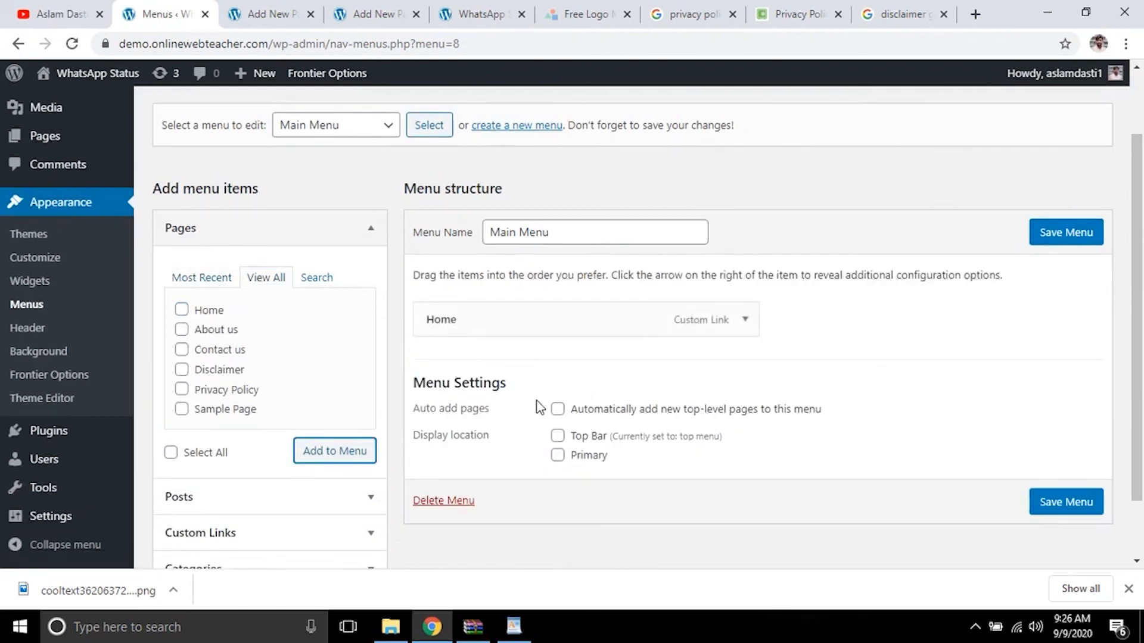
Step: Add the categories Best Whatsapp Status, Festivals, Happy Birthday Wishes, Quotes with Images and Status & Short Quotes to Main Menu
scroll(544, 327, down, 1)
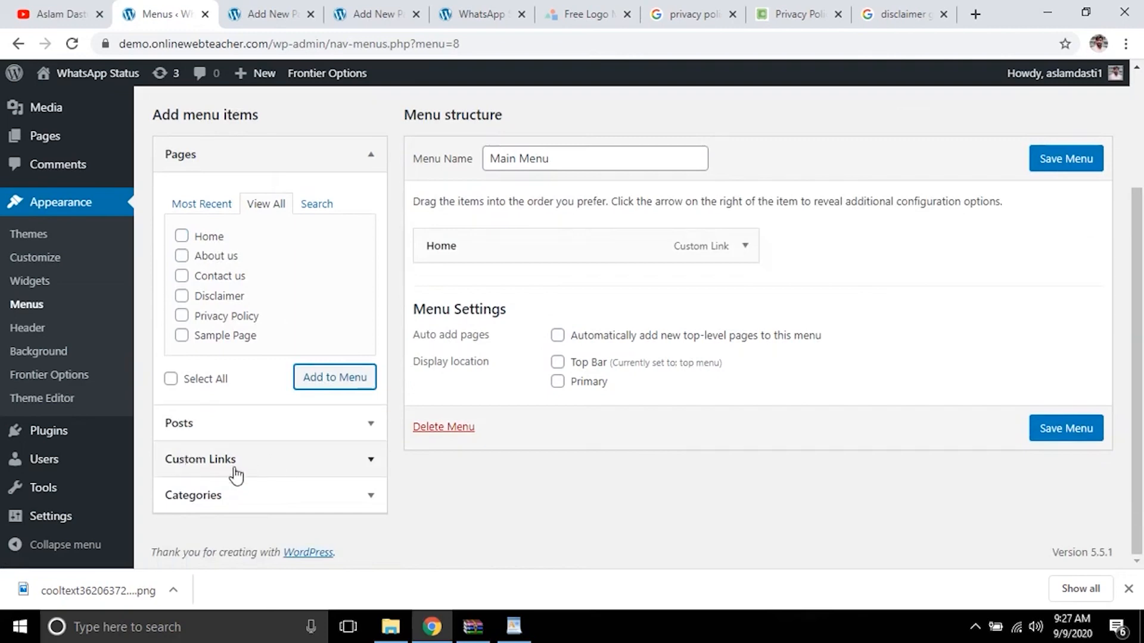
click(212, 511)
scroll(196, 417, down, 2)
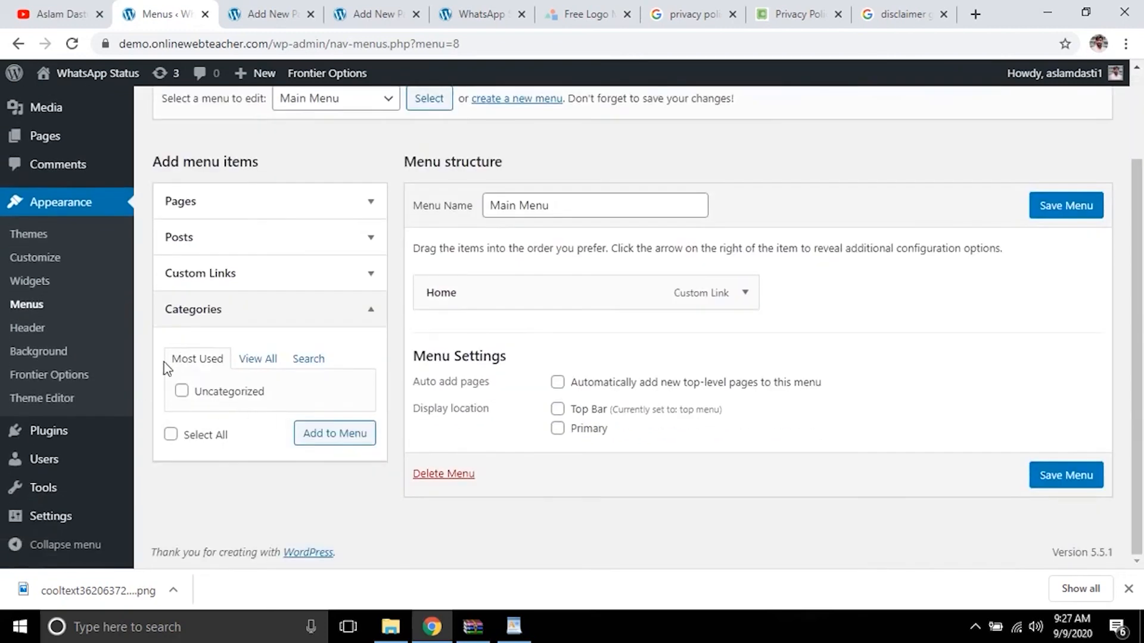
click(266, 359)
scroll(271, 369, down, 1)
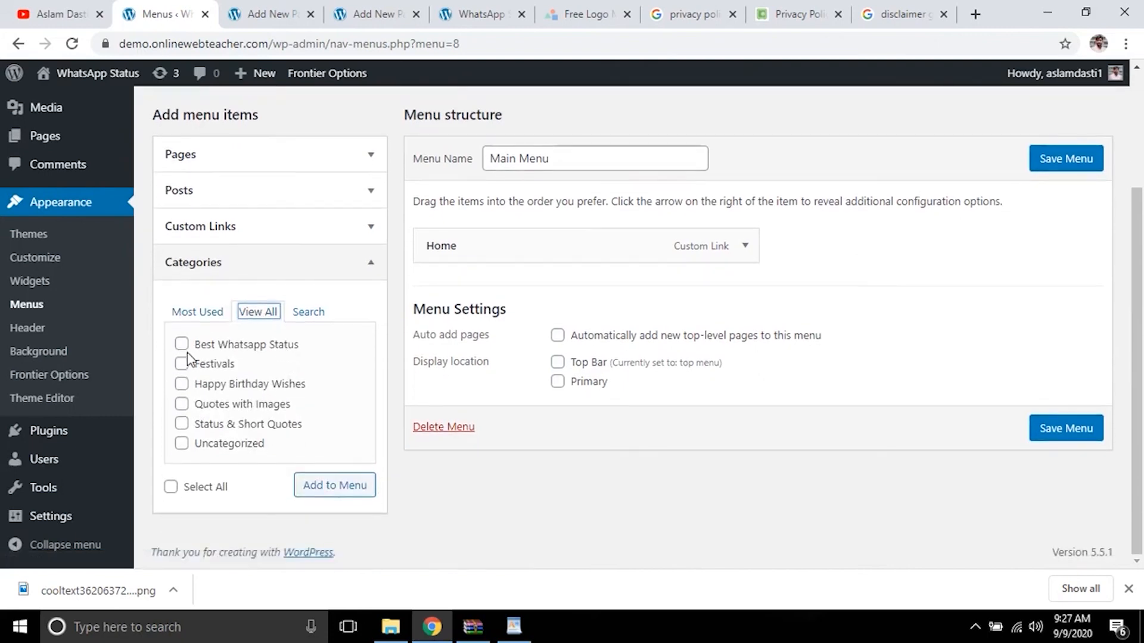
click(183, 346)
click(182, 364)
click(182, 385)
click(183, 405)
click(182, 425)
click(332, 492)
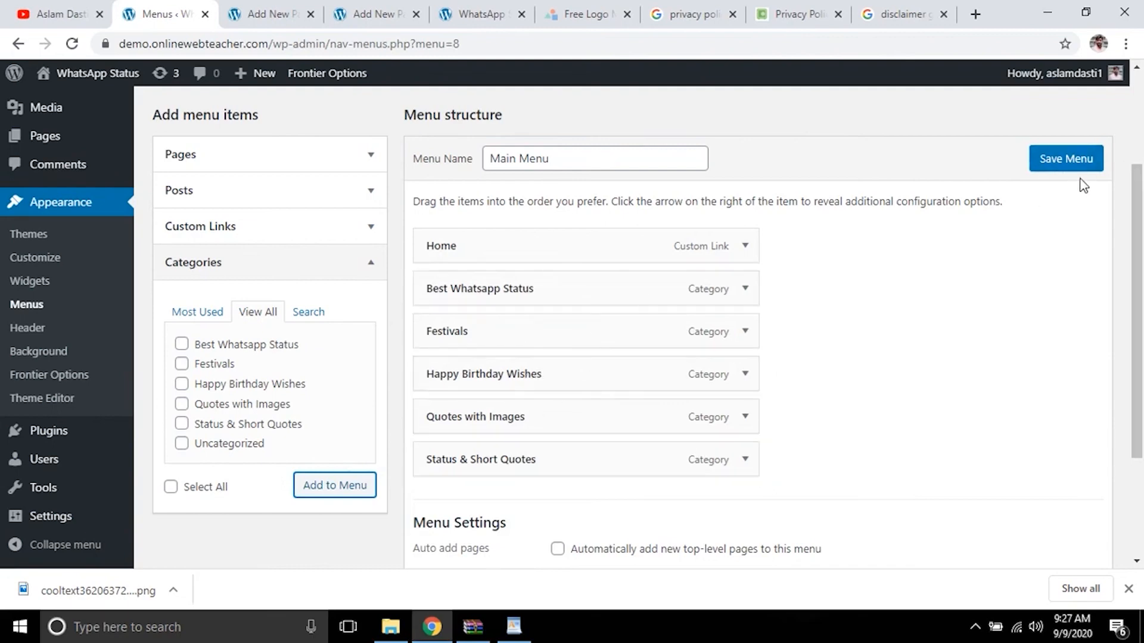
Step: Save Main Menu with Primary as its display location
click(1066, 161)
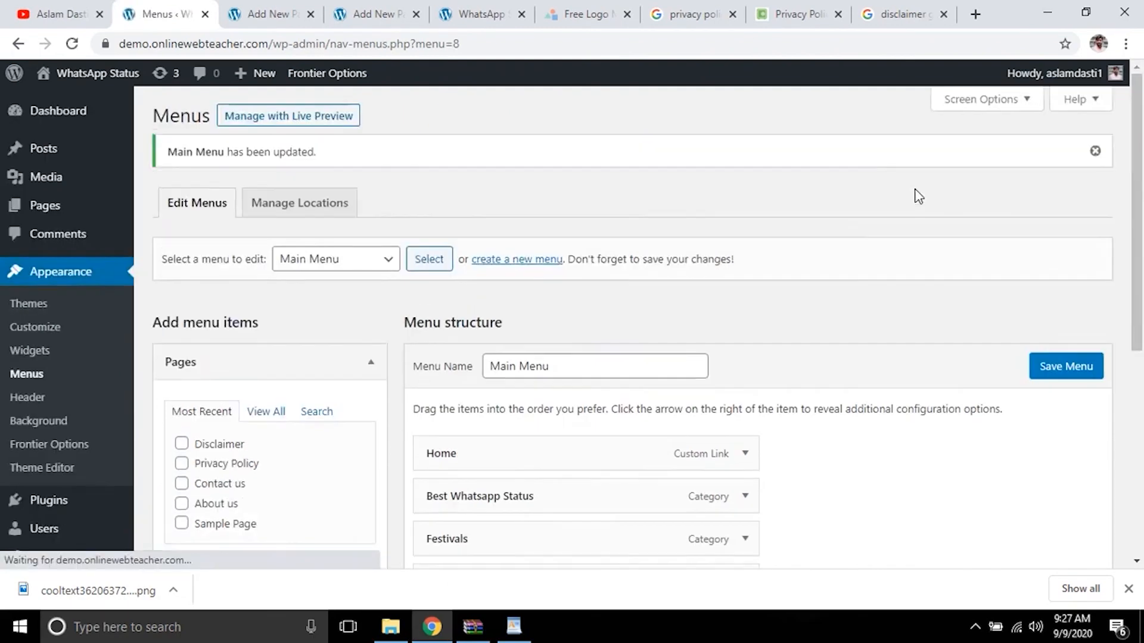
scroll(806, 283, down, 6)
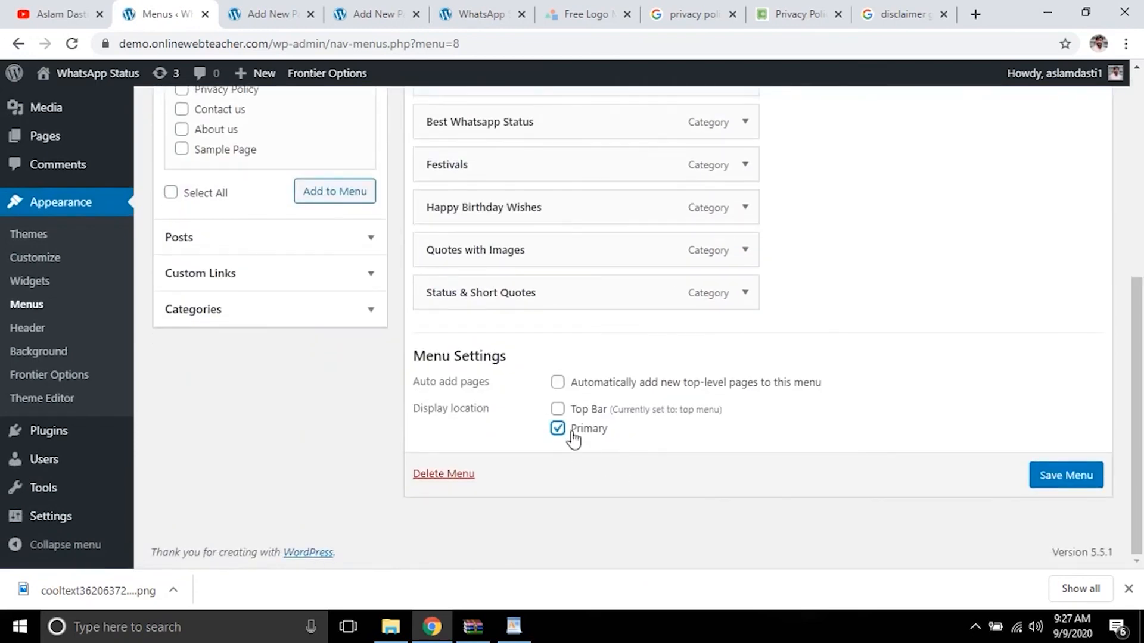
click(1058, 480)
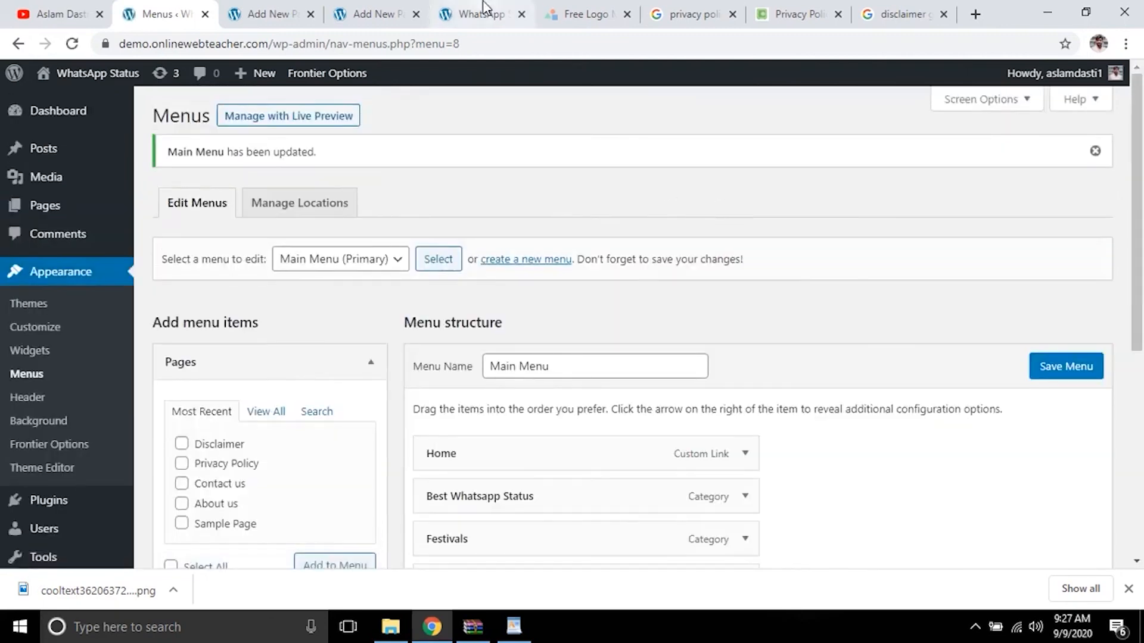
Step: Reload the live site's home page to check its navigation bar, and view the Best Whatsapp Status category page before returning home
click(483, 9)
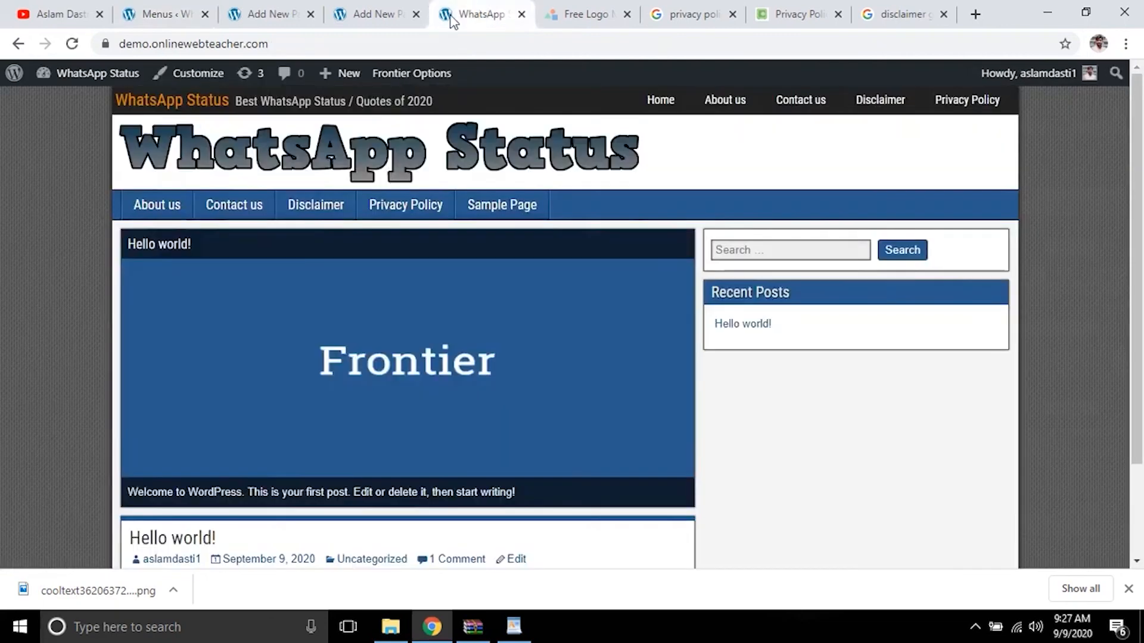
click(184, 144)
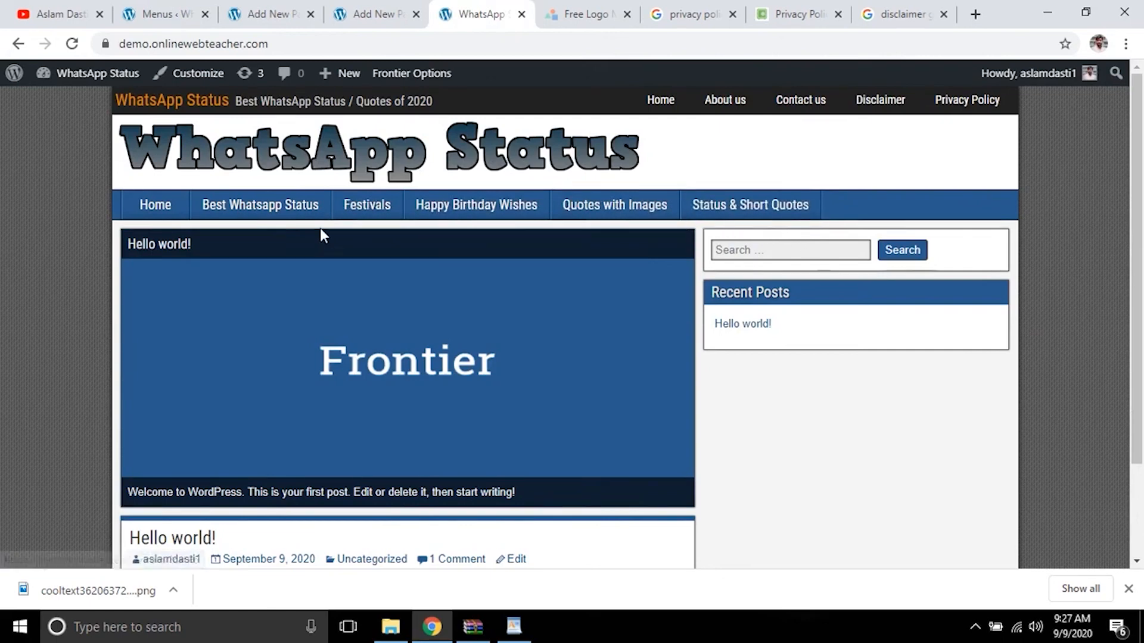
click(261, 210)
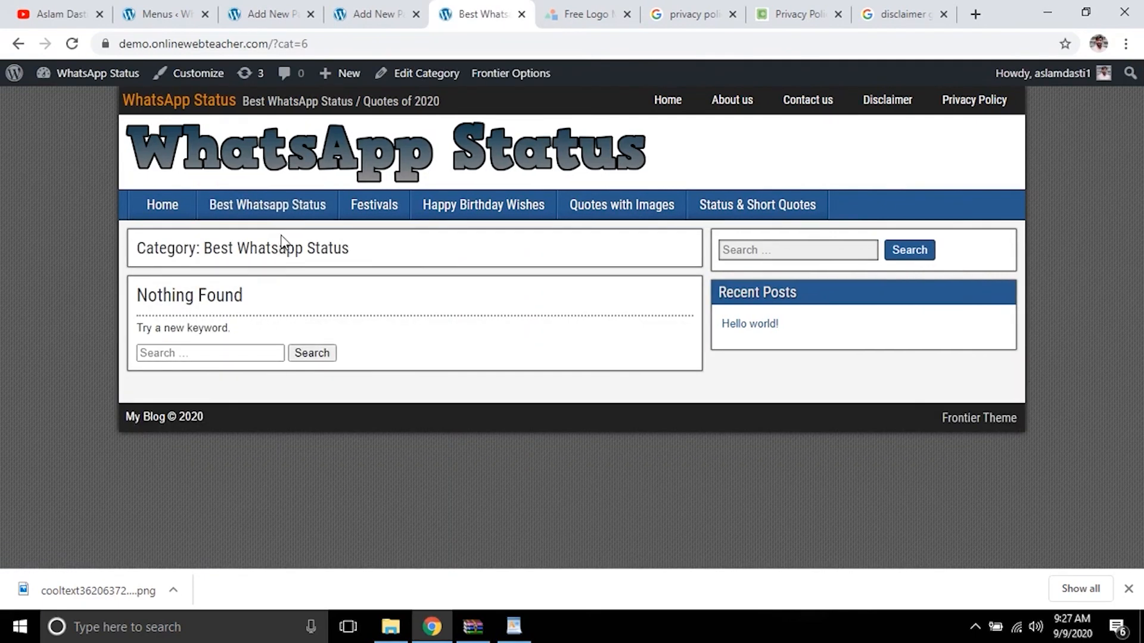
click(308, 207)
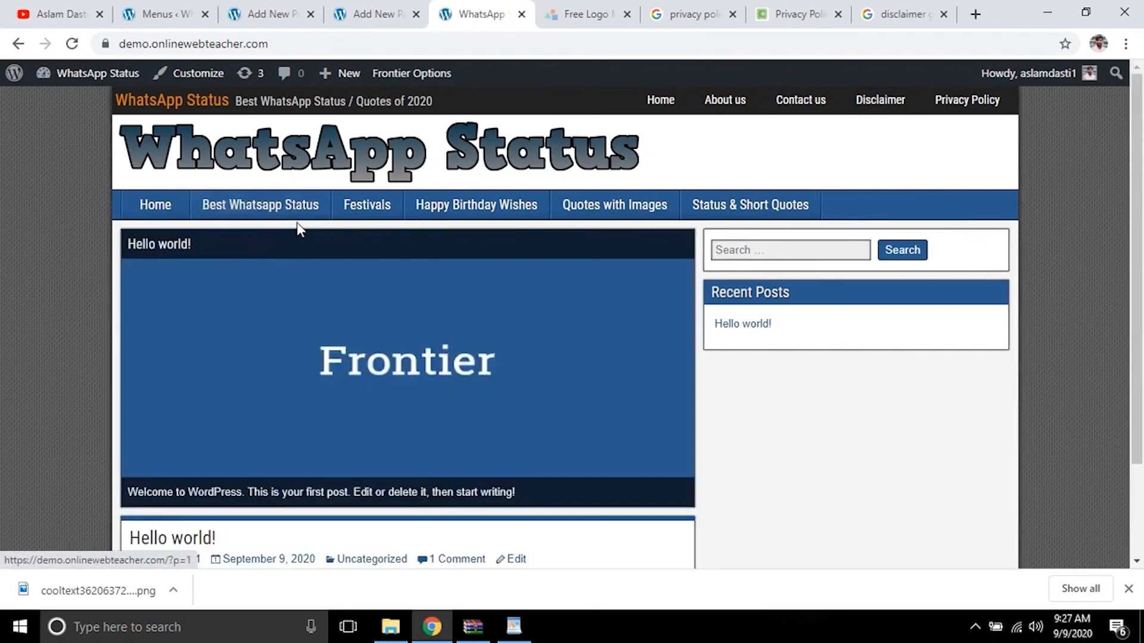
Step: Examine the live home page layout from the header and category menu down to the footer
scroll(297, 222, down, 2)
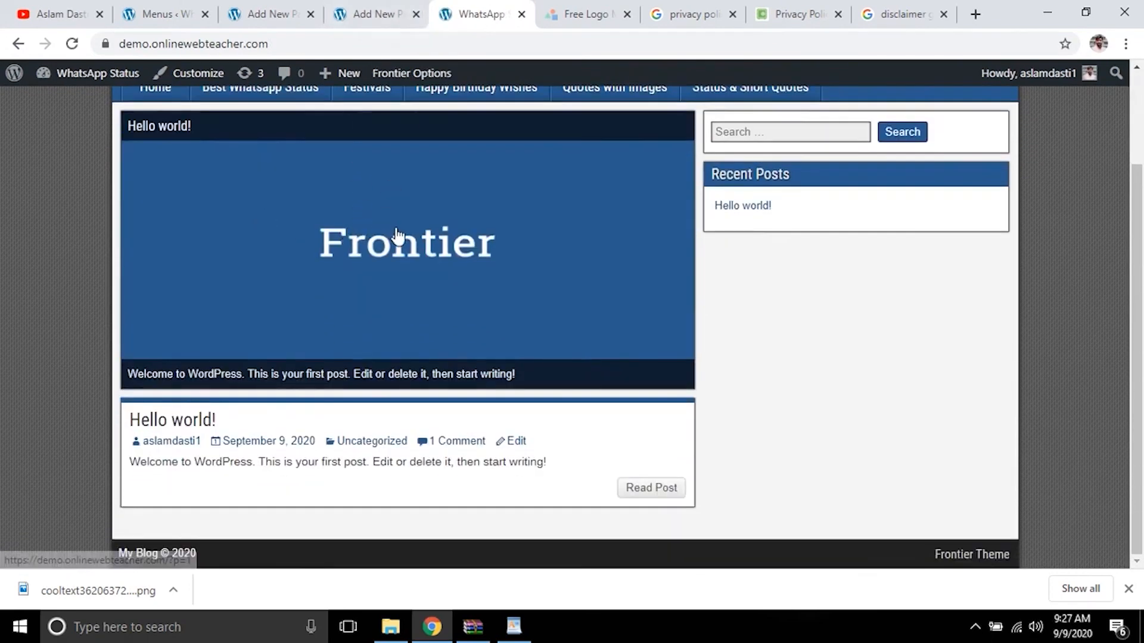
scroll(398, 237, up, 2)
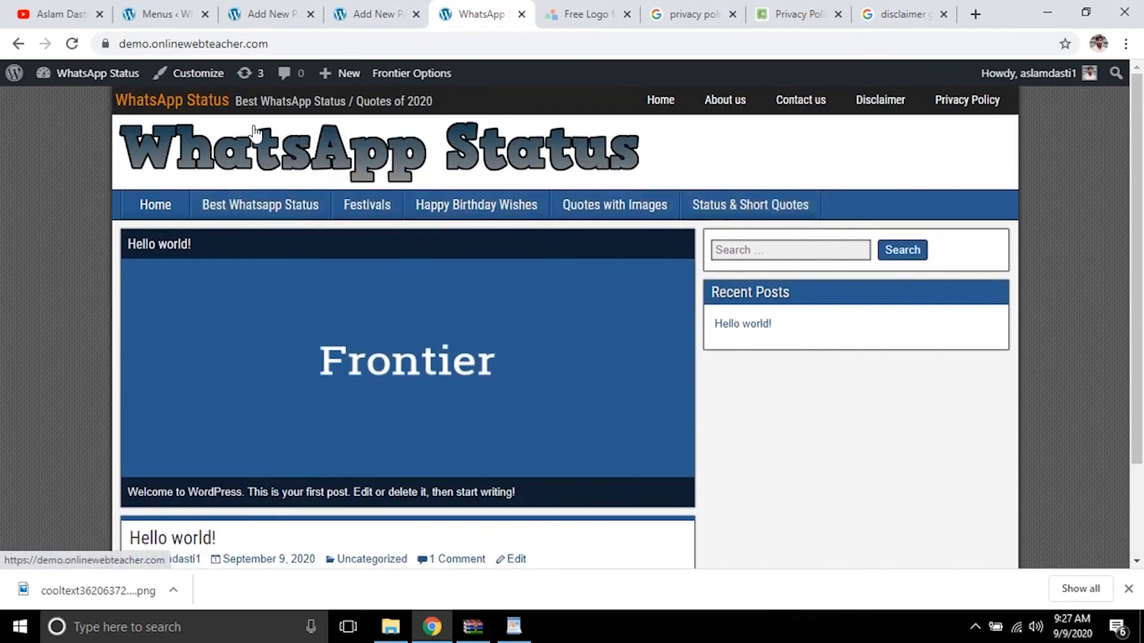
scroll(303, 154, down, 2)
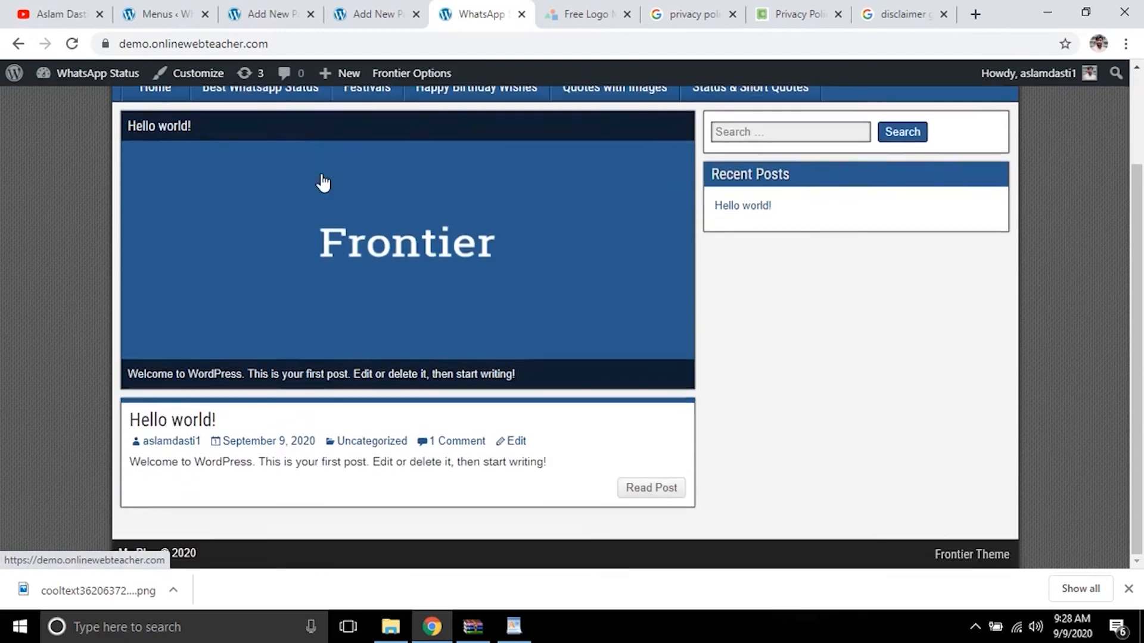
scroll(453, 238, up, 2)
scroll(475, 246, down, 1)
scroll(475, 247, up, 1)
scroll(483, 244, down, 2)
scroll(473, 247, up, 2)
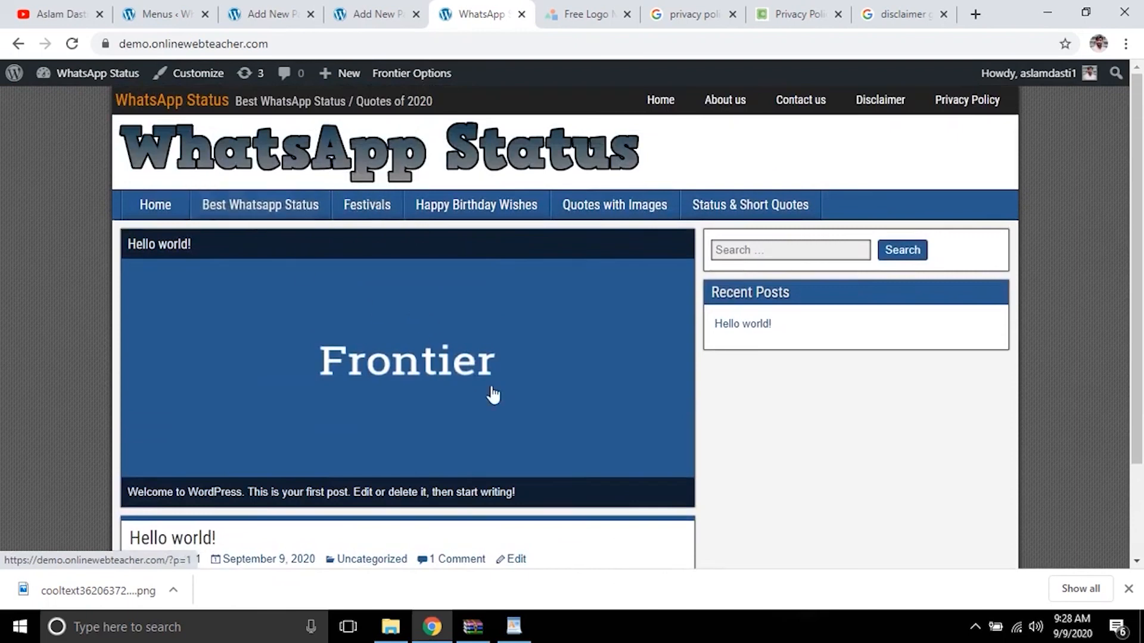
scroll(384, 384, down, 2)
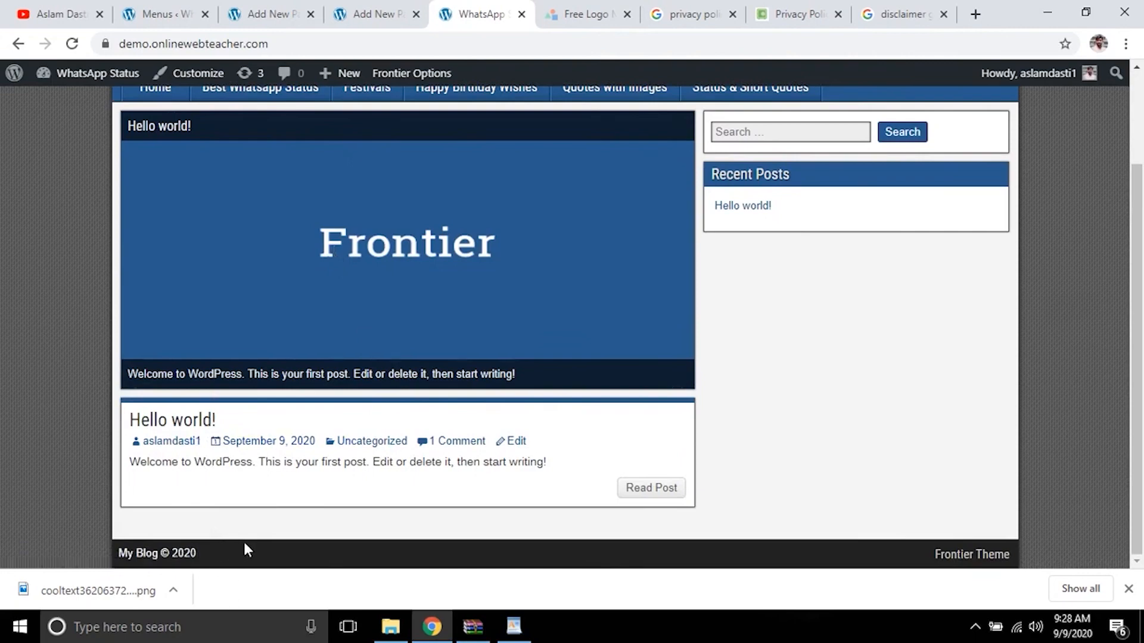
scroll(248, 549, up, 2)
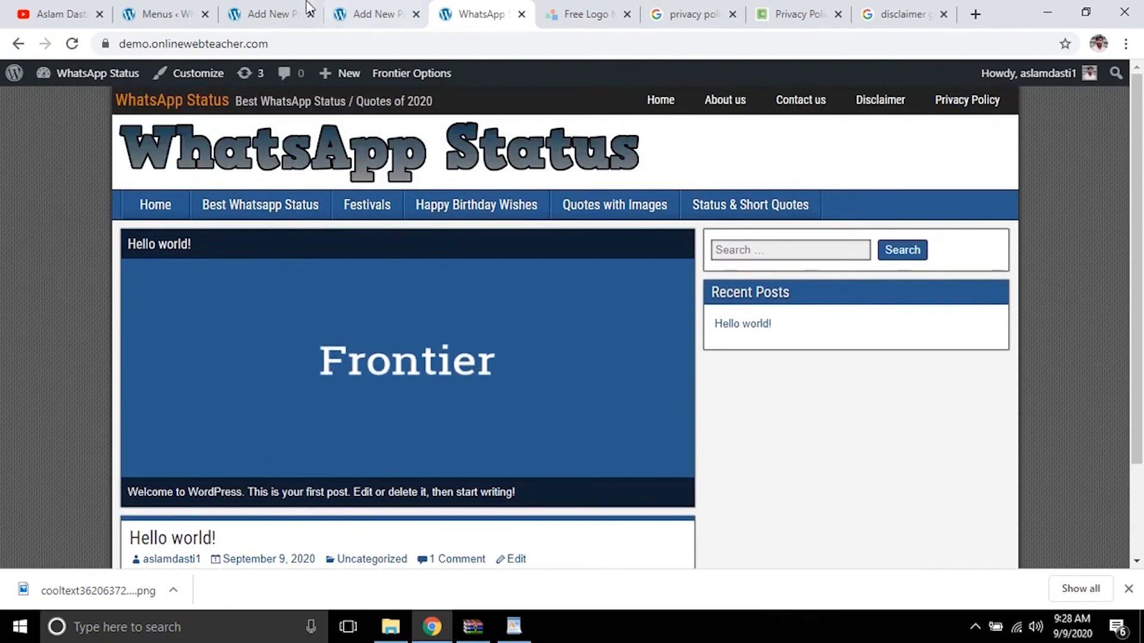
Step: Return to the WordPress admin and start a new blog post
click(190, 13)
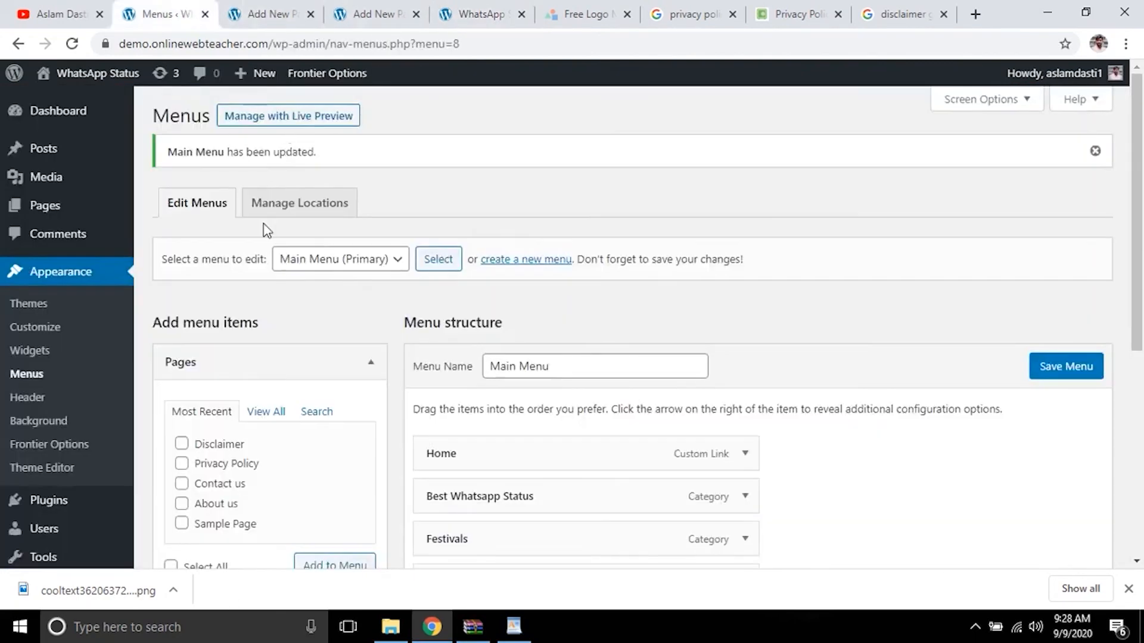
mouse_move(65, 157)
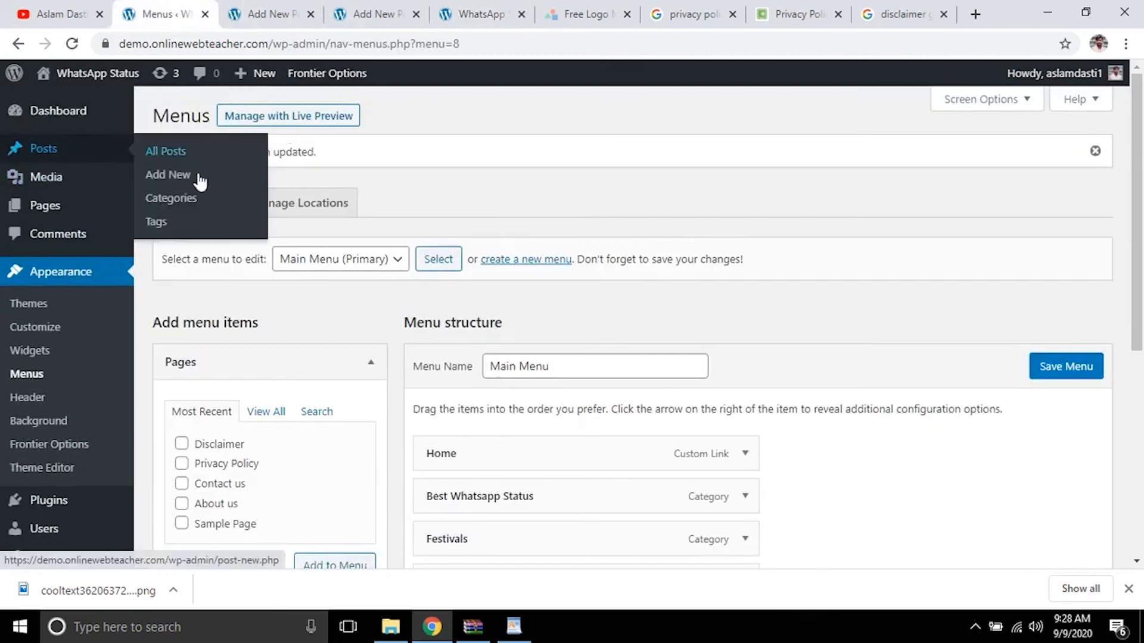
click(177, 185)
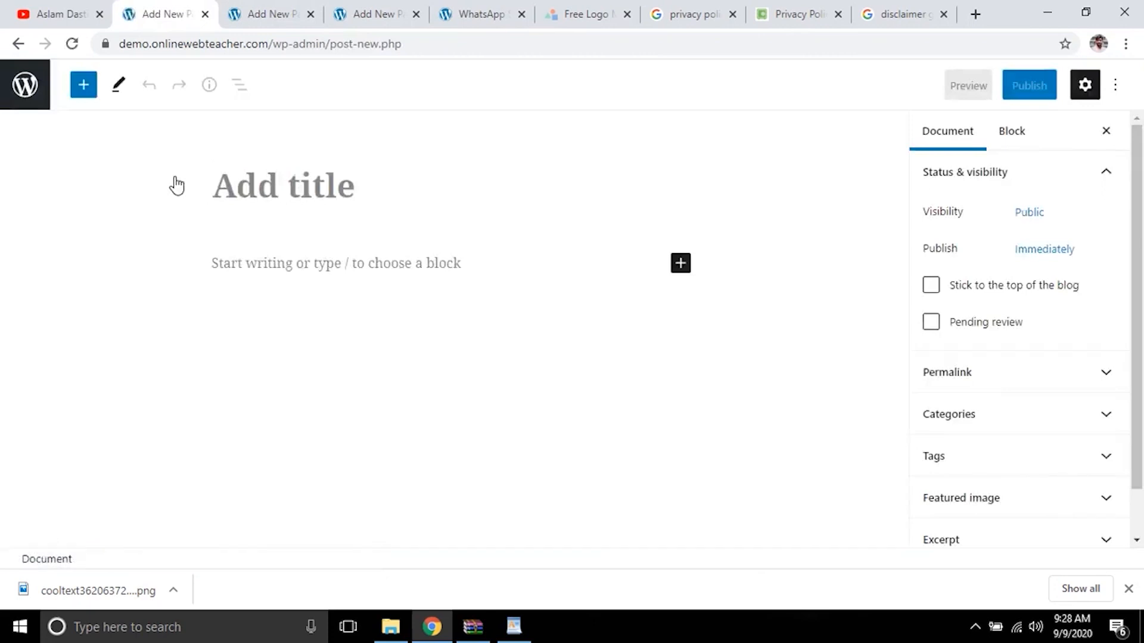
Step: Title the new post "Best Whatsapp Status 2020", copying the category name from the WordPad document and adding the year
click(514, 627)
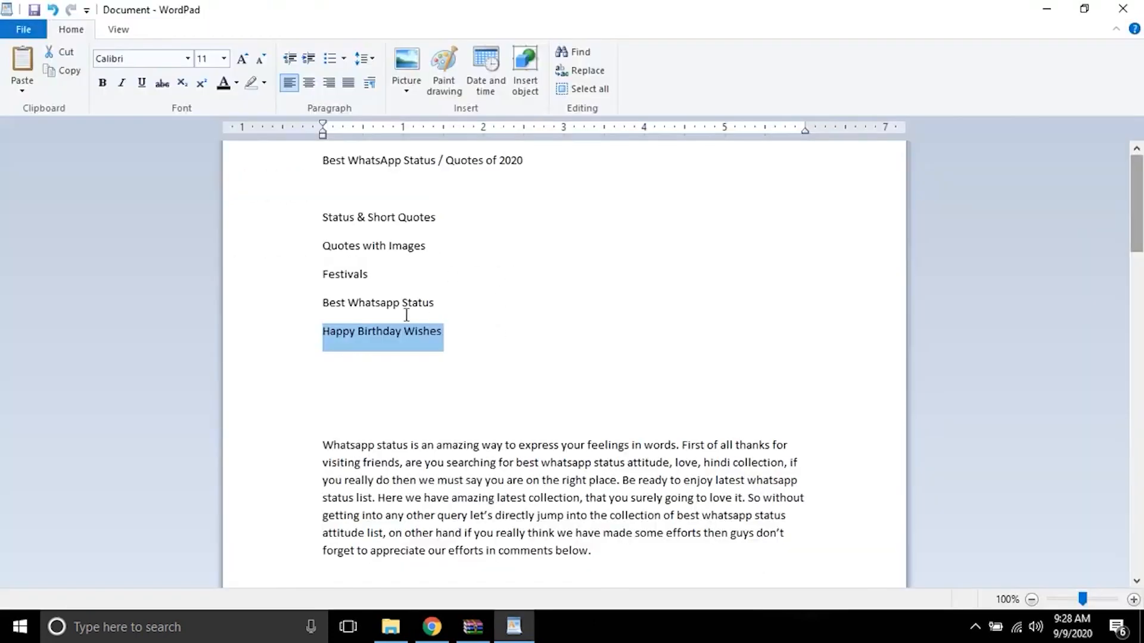
drag(325, 302, 469, 307)
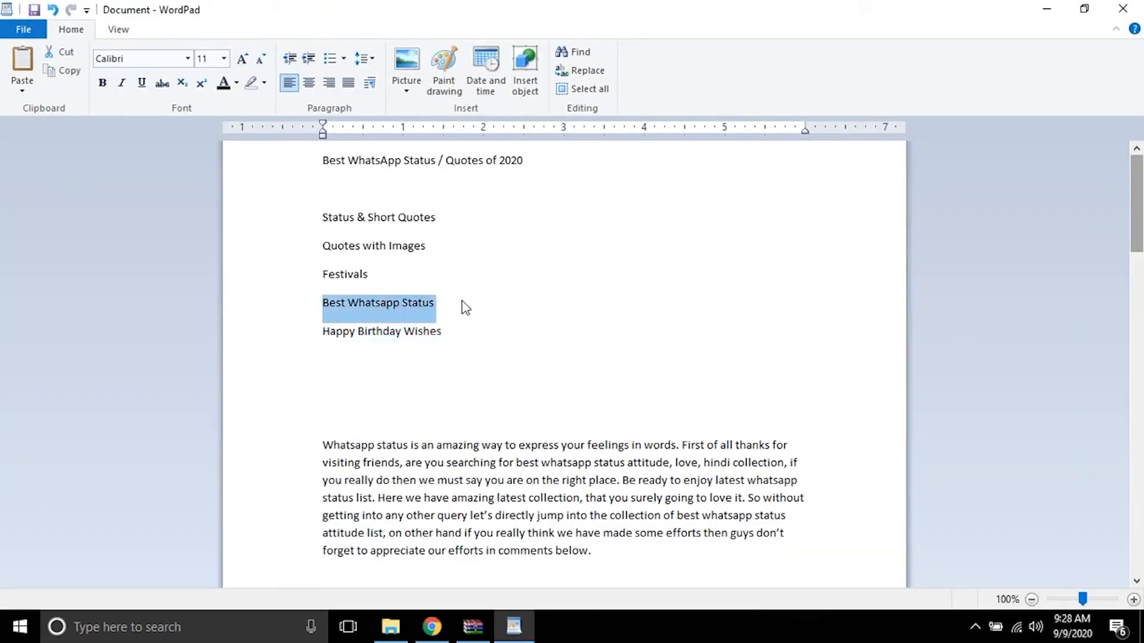
right_click(391, 300)
click(437, 330)
click(432, 627)
key(ctrl+v)
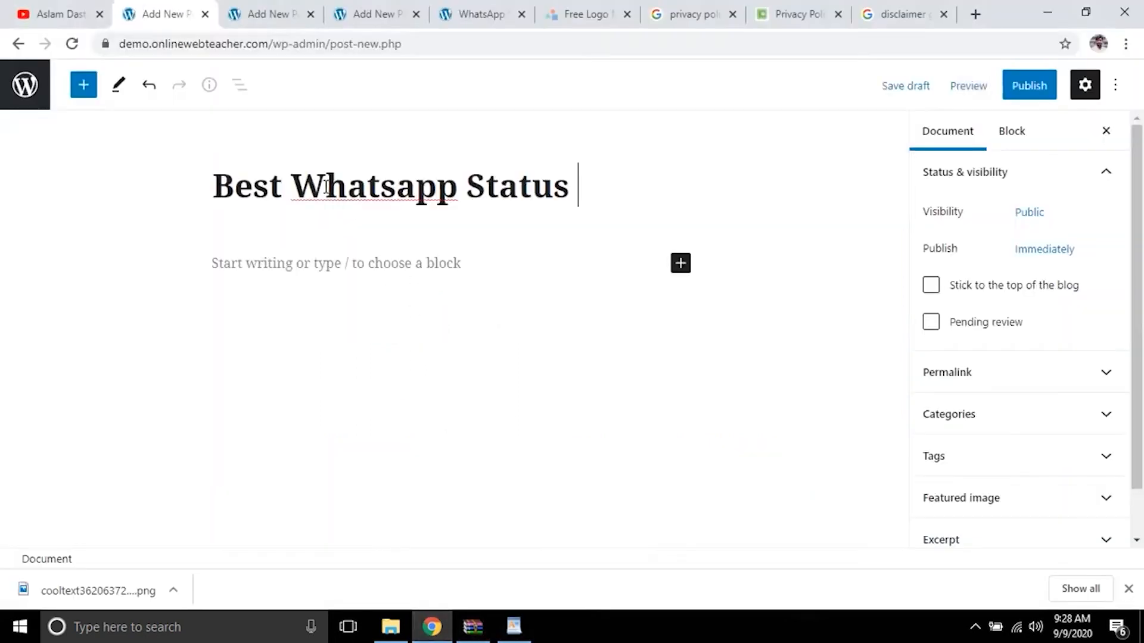
text(2020)
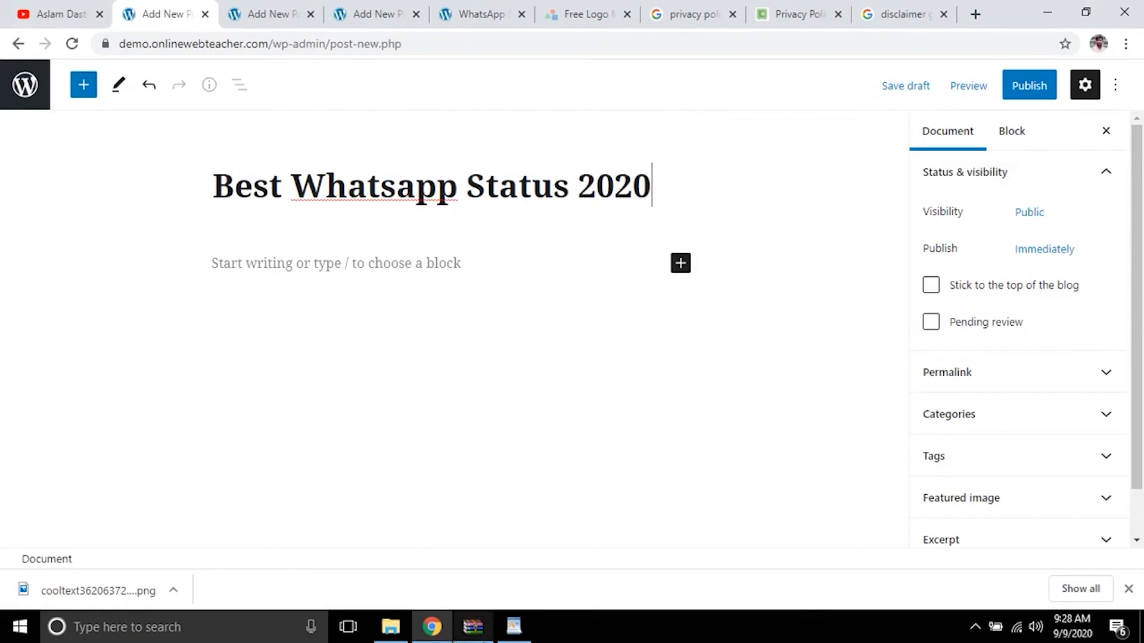
Step: Copy the article from the WordPad document, from "Whatsapp status is an amazing way" to its last line, into the post body
click(513, 627)
scroll(393, 273, down, 3)
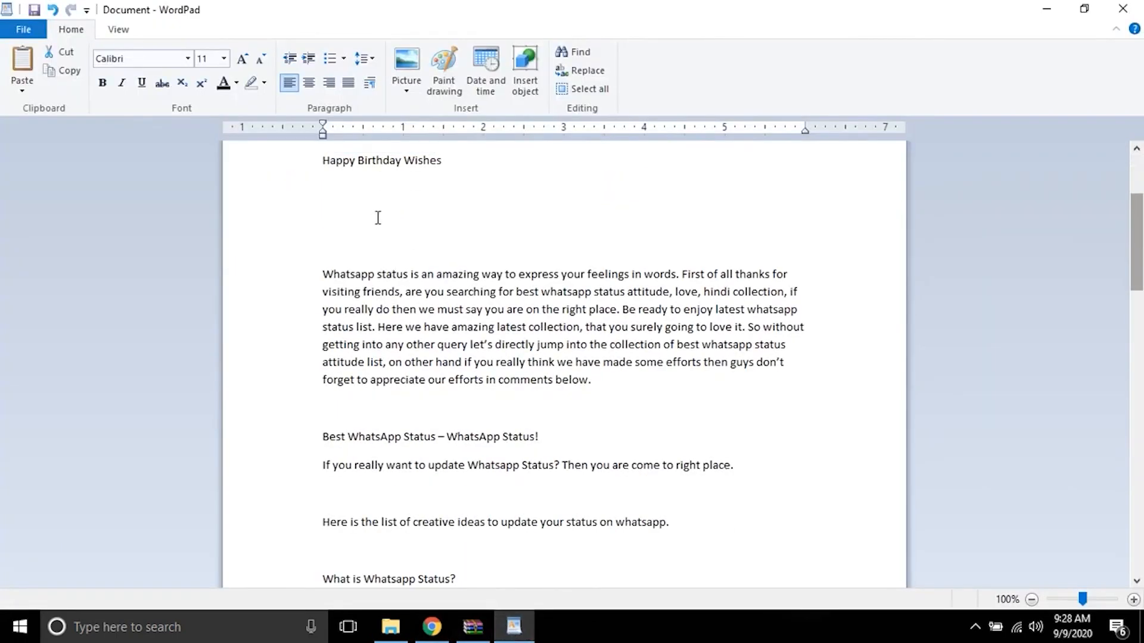
drag(327, 274, 581, 632)
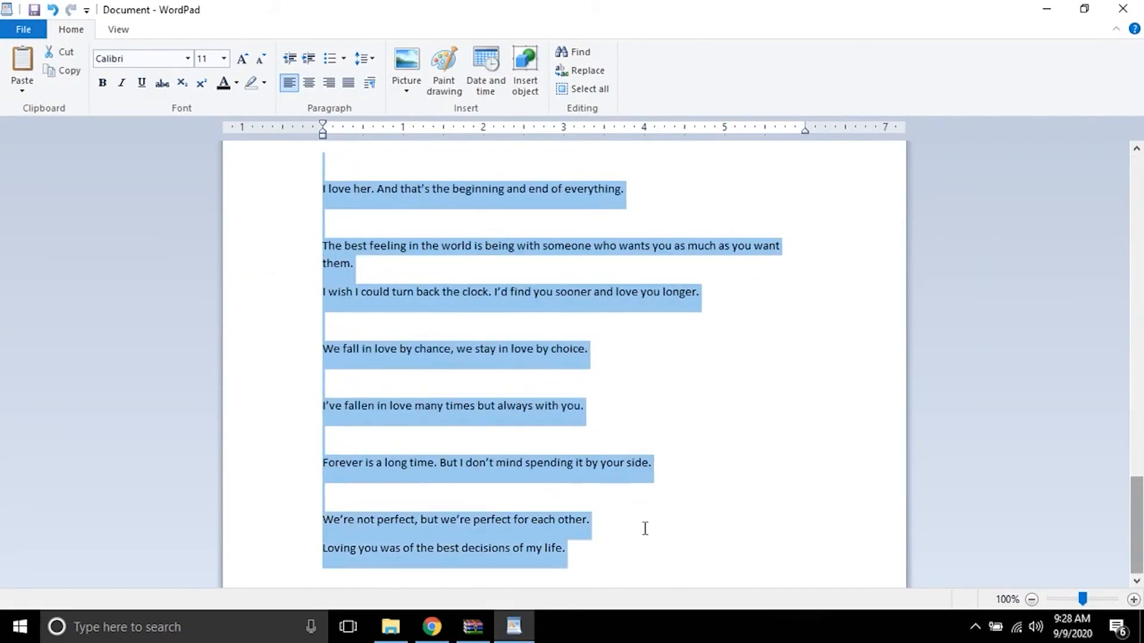
click(432, 626)
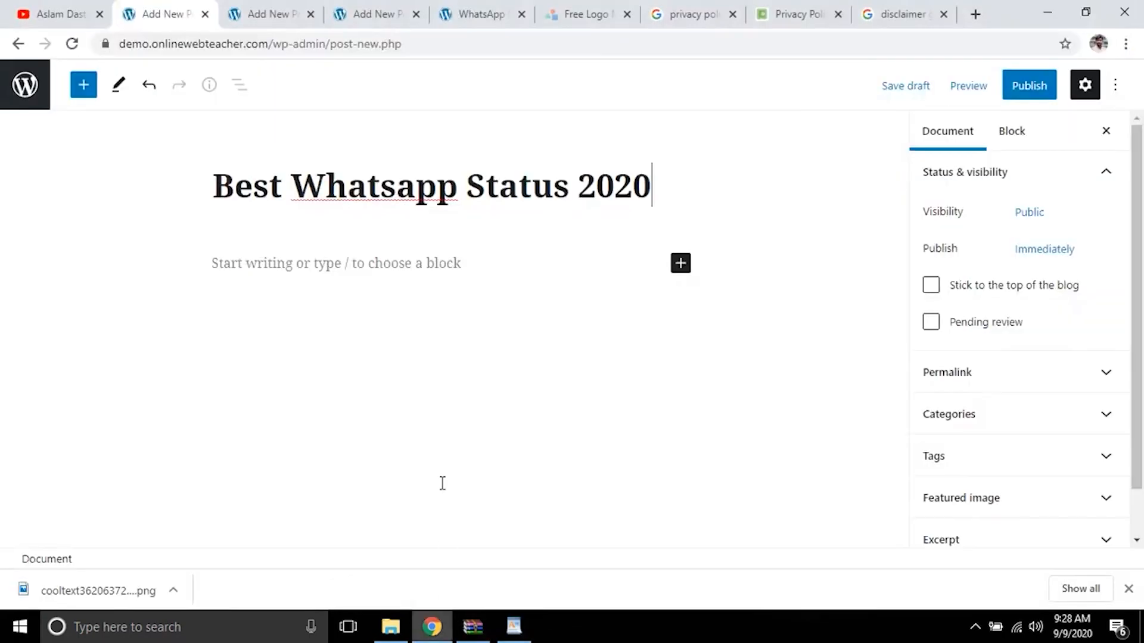
click(411, 260)
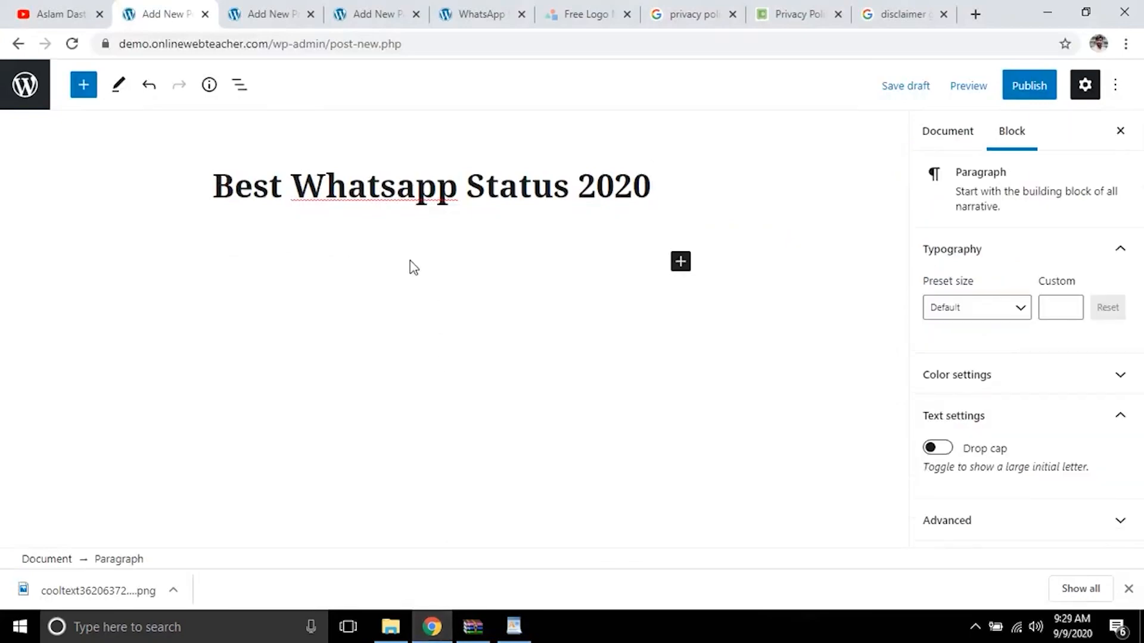
key(ctrl+v)
Step: Convert the paragraph beginning "On other side for iPhone users" into a Quote block
scroll(539, 304, up, 15)
scroll(539, 304, up, 5)
scroll(540, 304, down, 5)
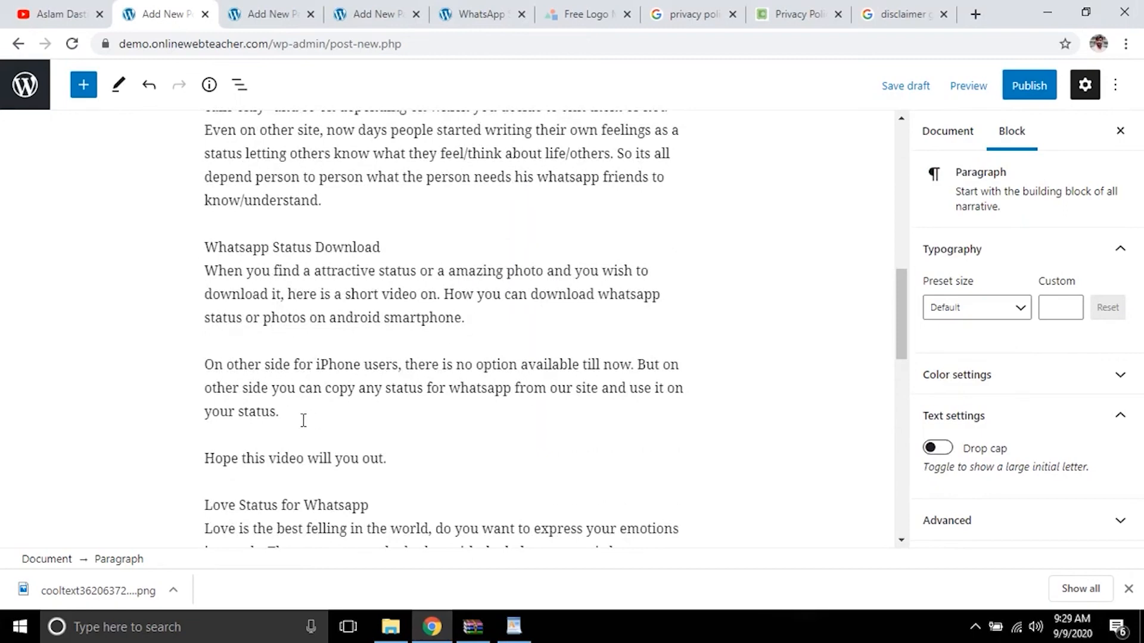
click(233, 380)
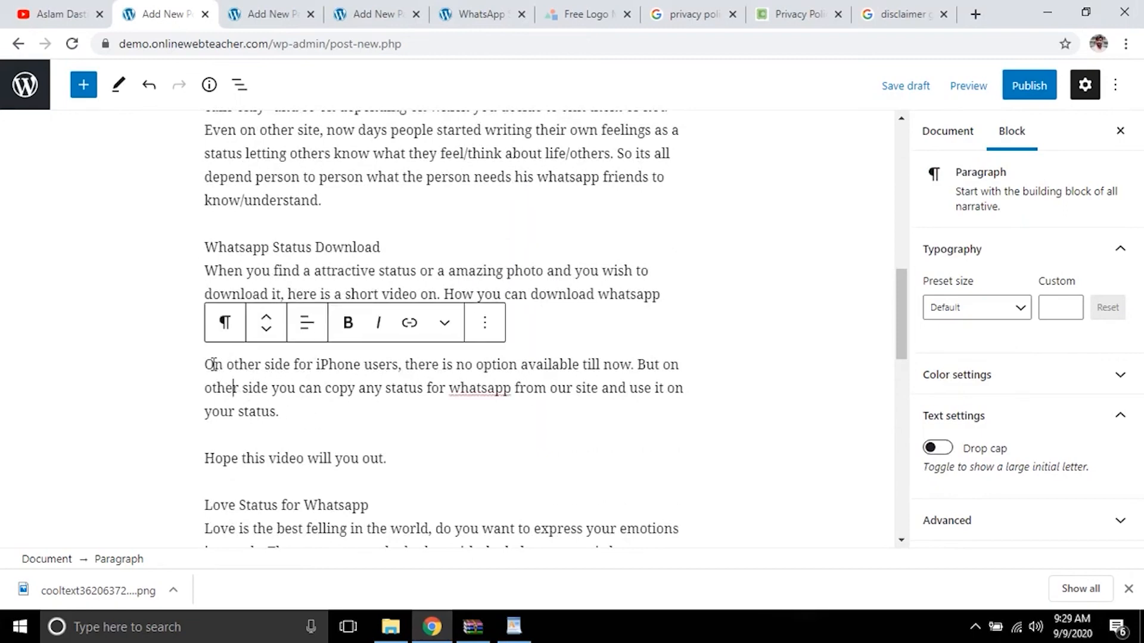
drag(210, 364, 298, 402)
click(224, 322)
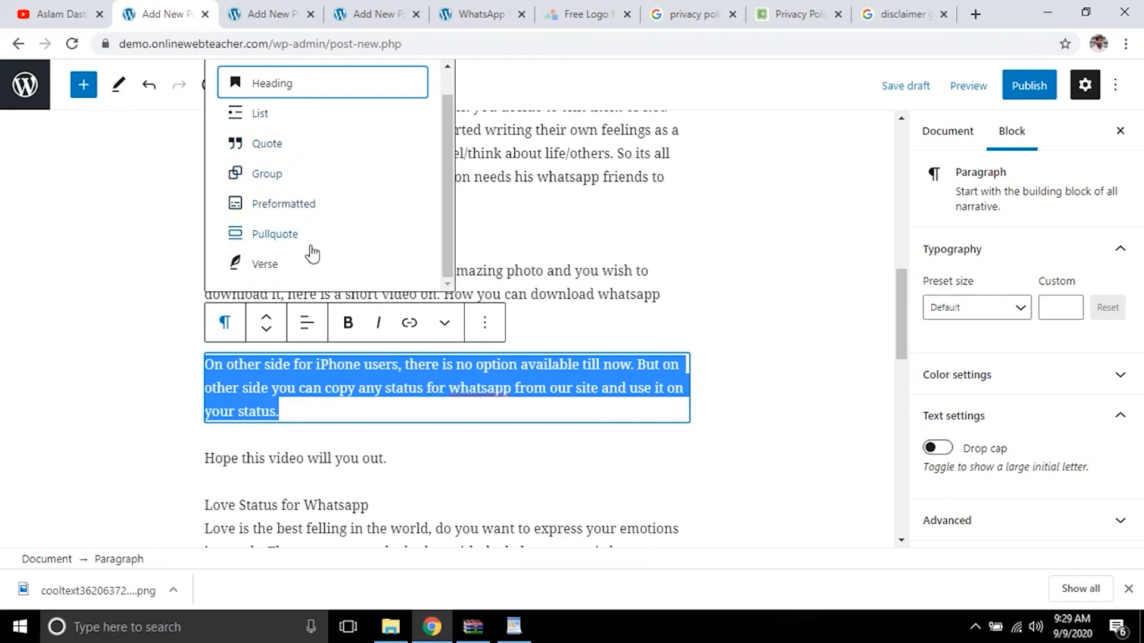
click(263, 155)
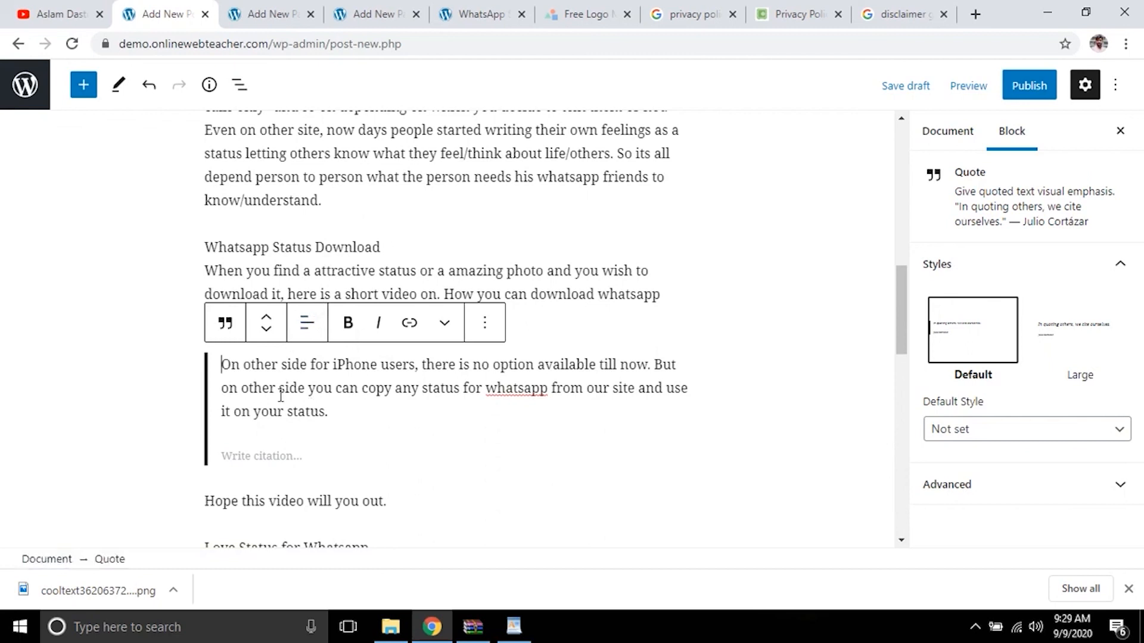
drag(224, 365, 355, 408)
click(348, 395)
drag(225, 368, 334, 405)
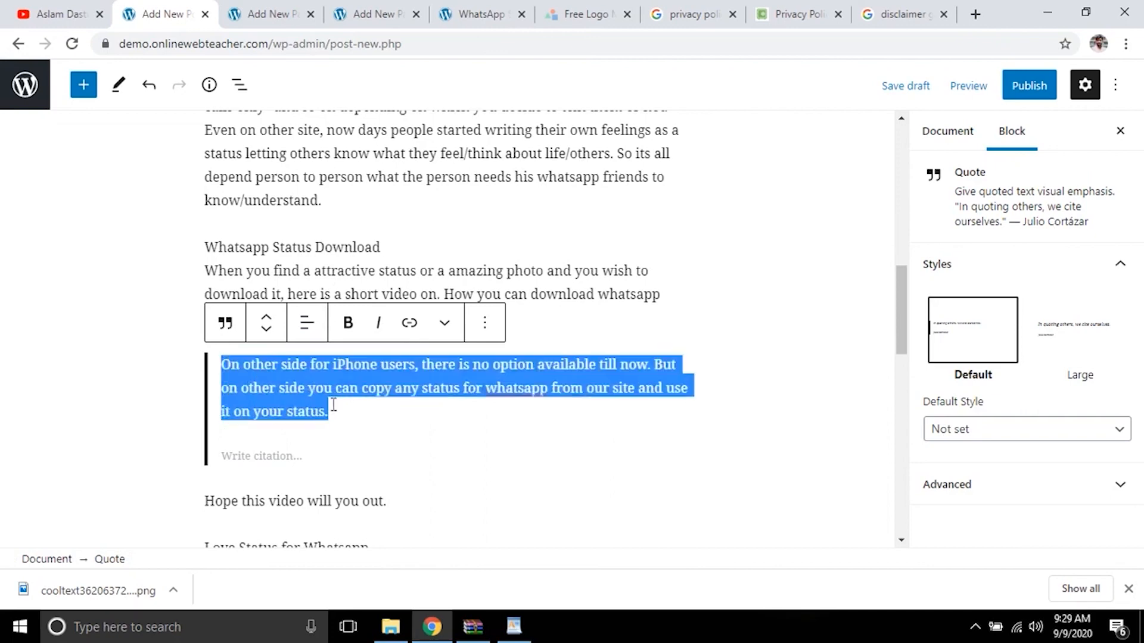
click(397, 380)
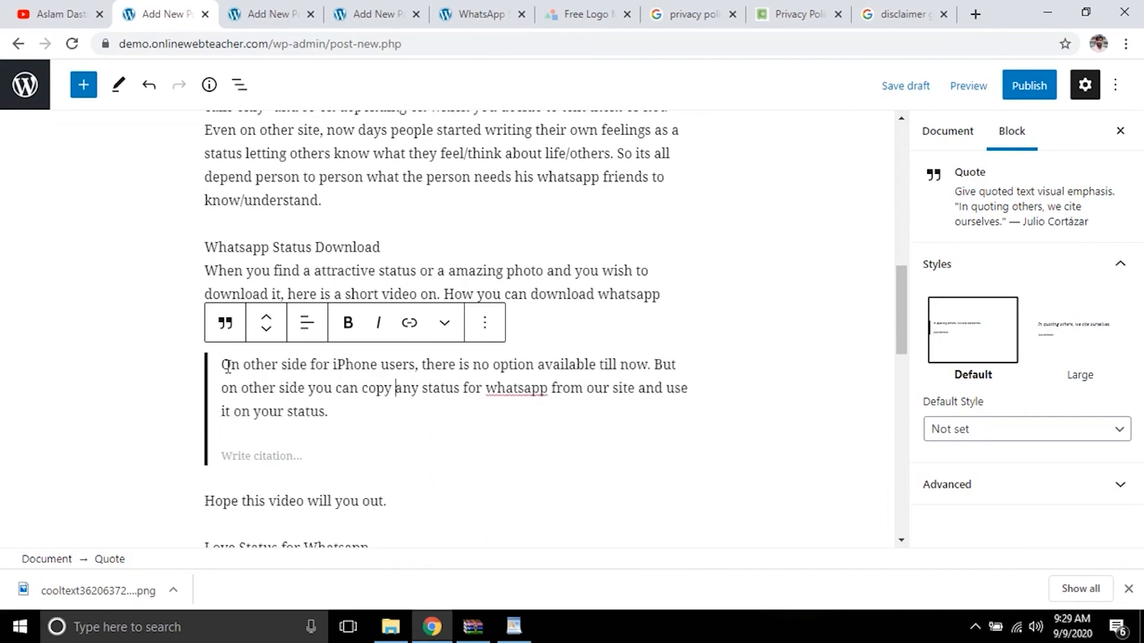
drag(224, 365, 352, 413)
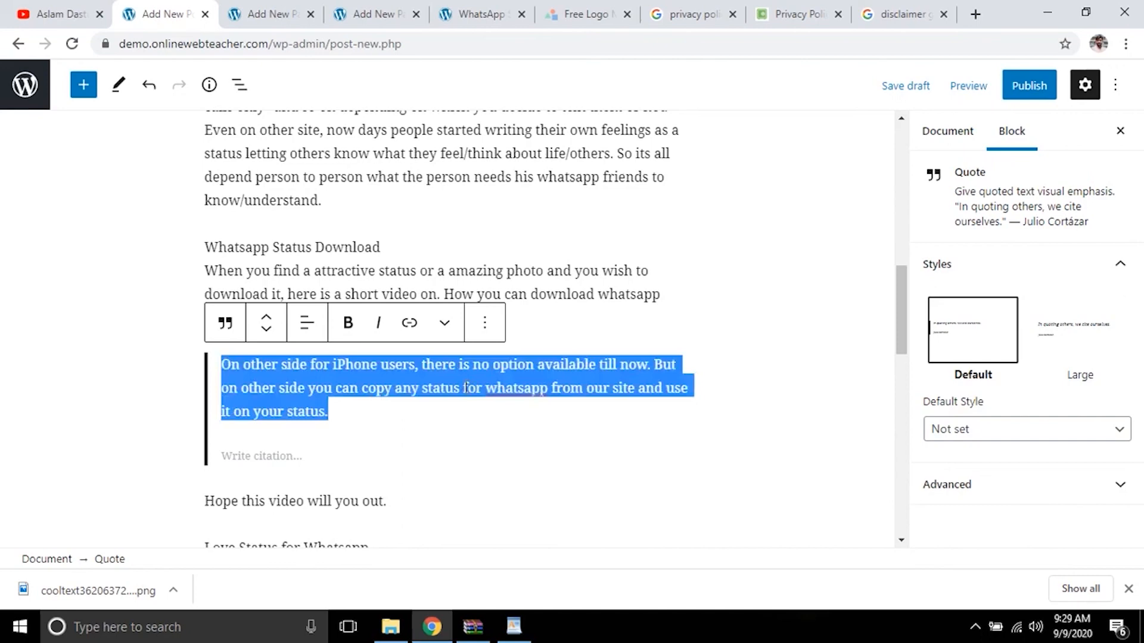
Step: Upload the whatsappStatus-1024x574 picture from the Downloads folder and set it as the post's featured image
scroll(467, 388, up, 7)
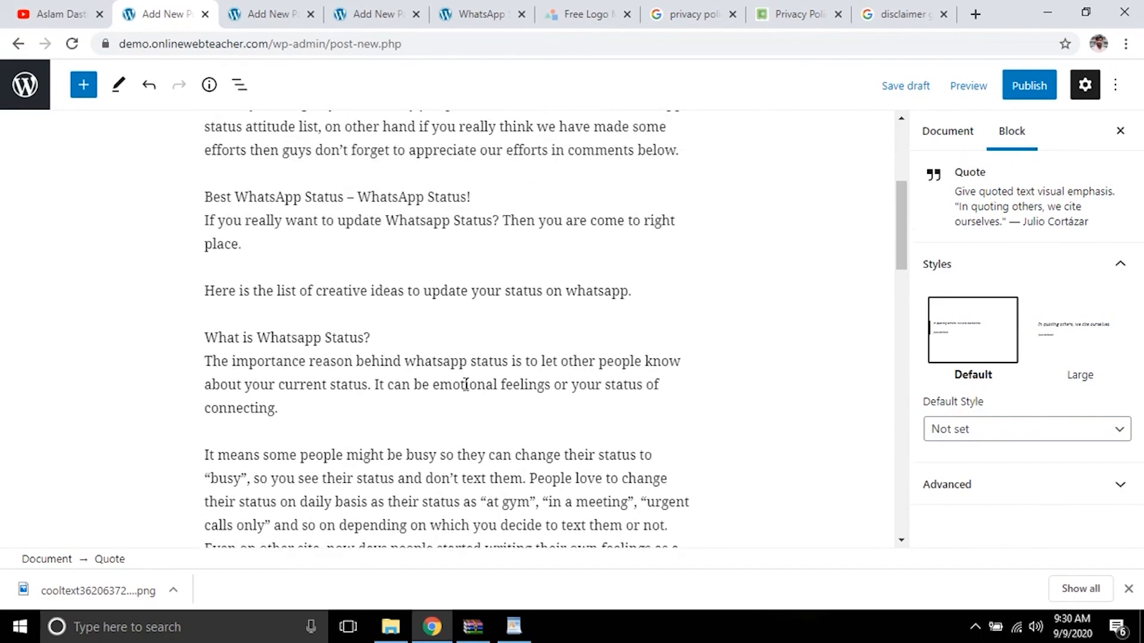
scroll(466, 386, up, 5)
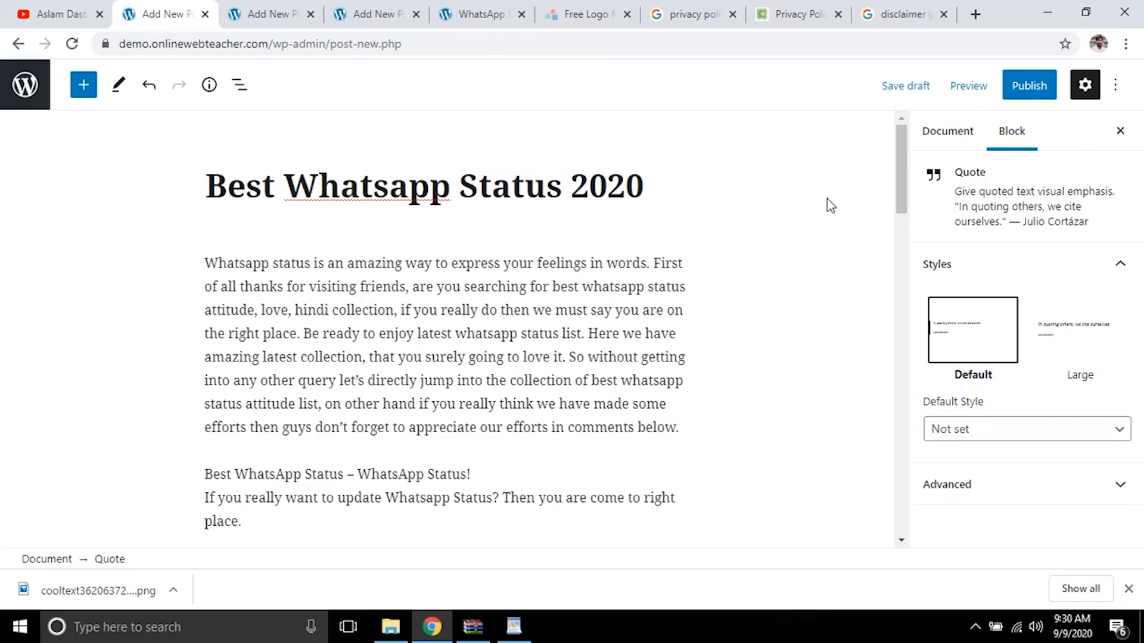
click(933, 131)
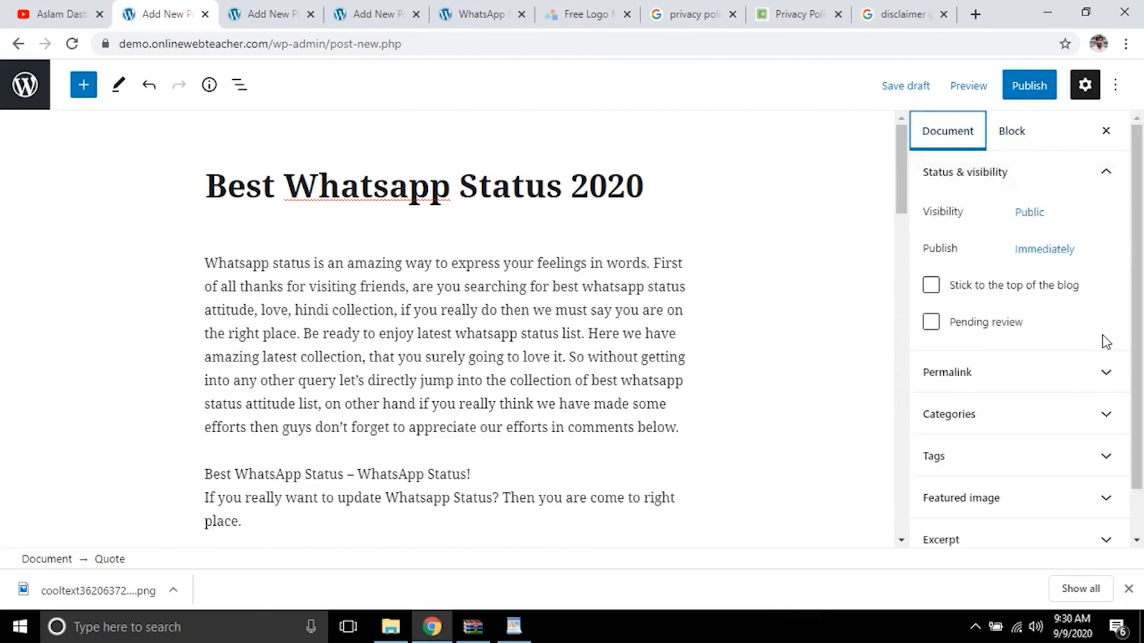
scroll(1105, 342, down, 1)
click(1006, 458)
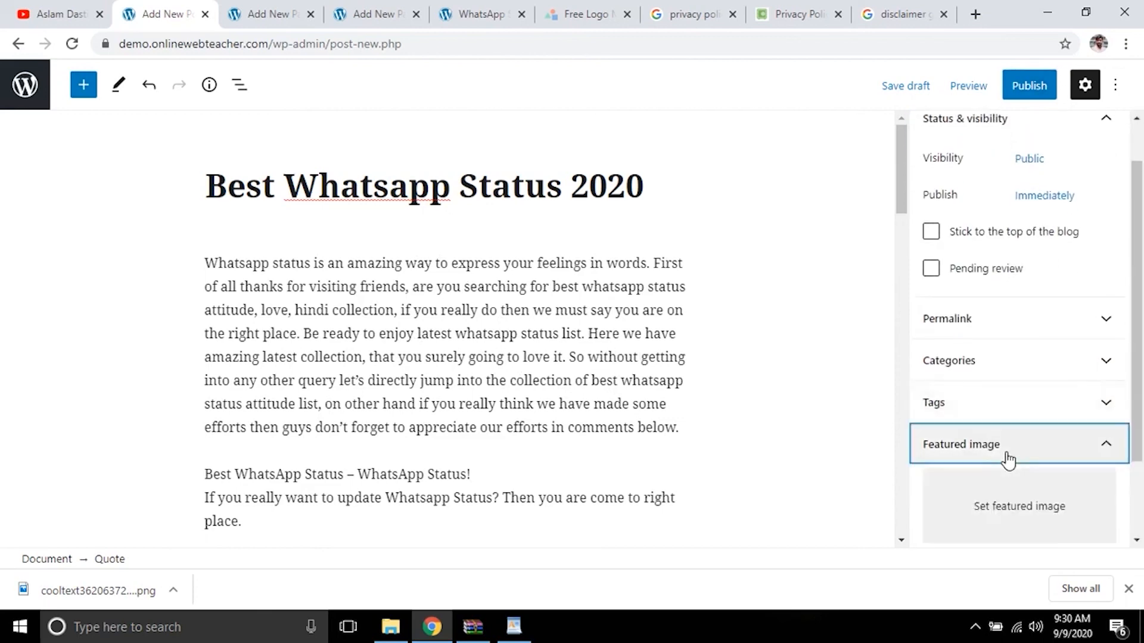
scroll(1081, 454, down, 2)
click(1023, 439)
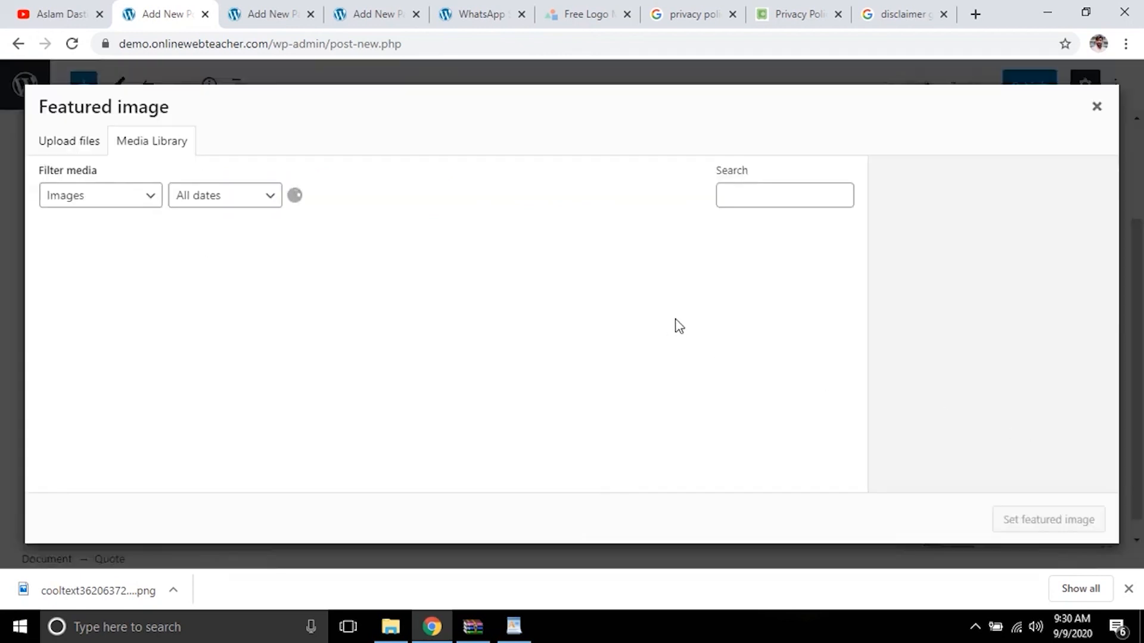
click(73, 143)
click(570, 351)
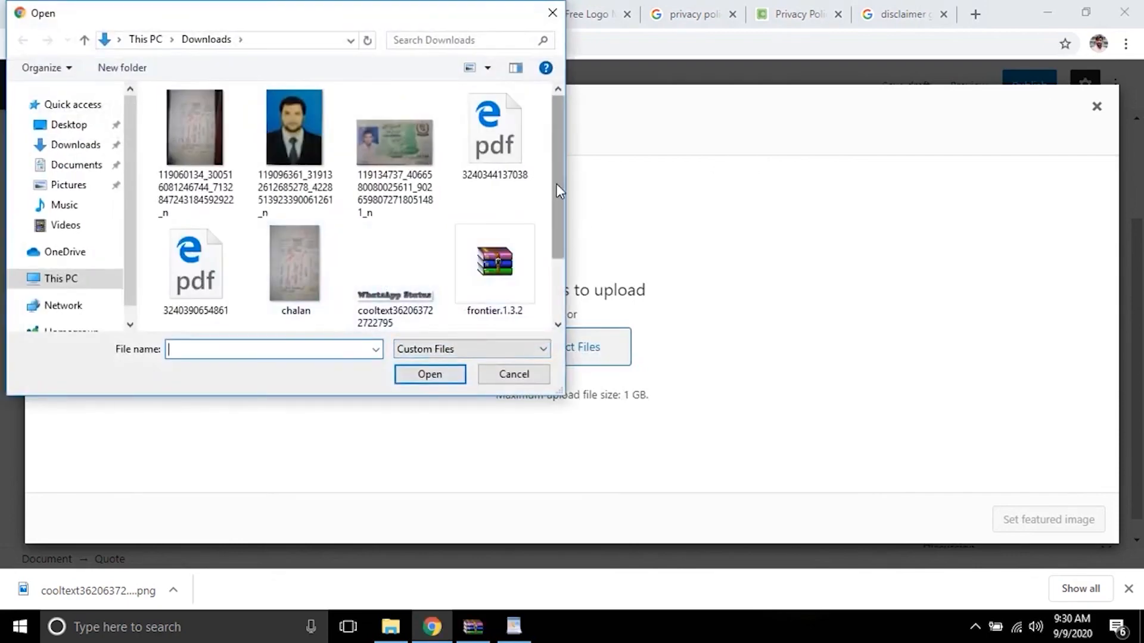
drag(556, 184, 556, 256)
double_click(291, 301)
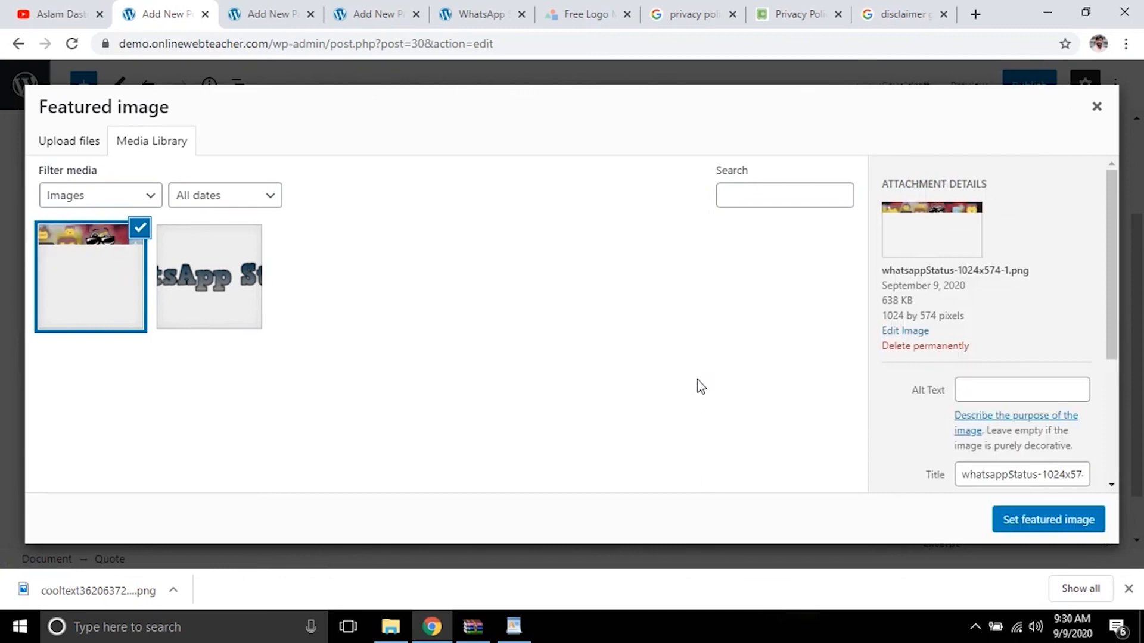
click(1070, 518)
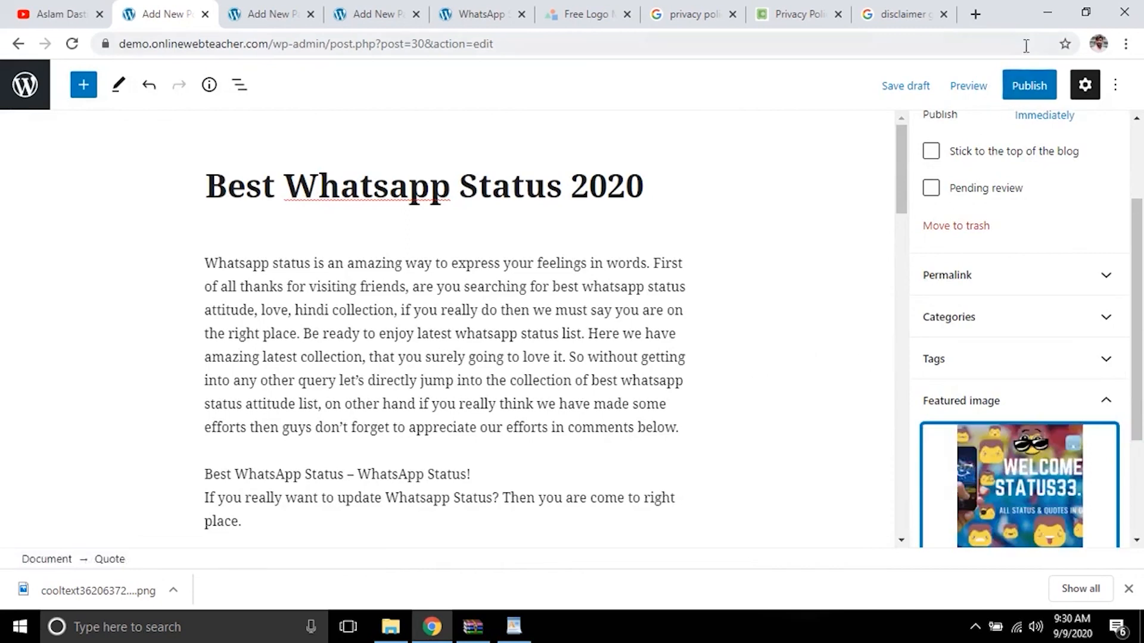
Step: Publish the Best Whatsapp Status 2020 post
click(1029, 85)
click(960, 93)
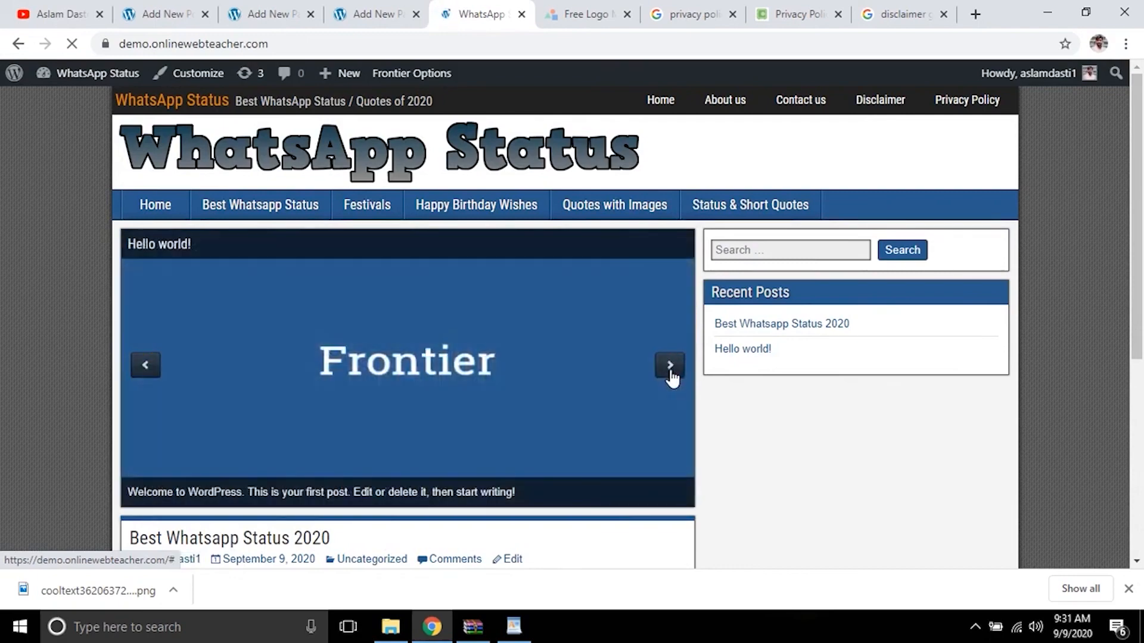
Step: Examine the slider and post listing on the live home page, reopening the home page through the site logo
click(671, 371)
click(671, 371)
scroll(669, 370, down, 6)
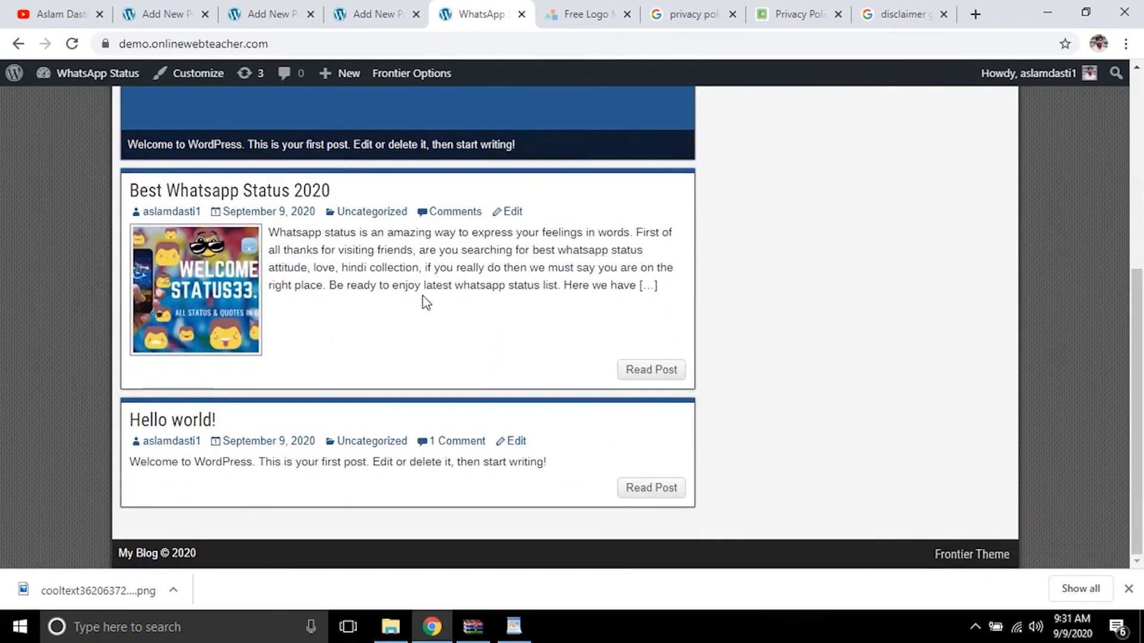
scroll(457, 344, up, 1)
scroll(456, 337, up, 3)
scroll(387, 283, down, 4)
scroll(391, 258, up, 7)
scroll(393, 339, down, 5)
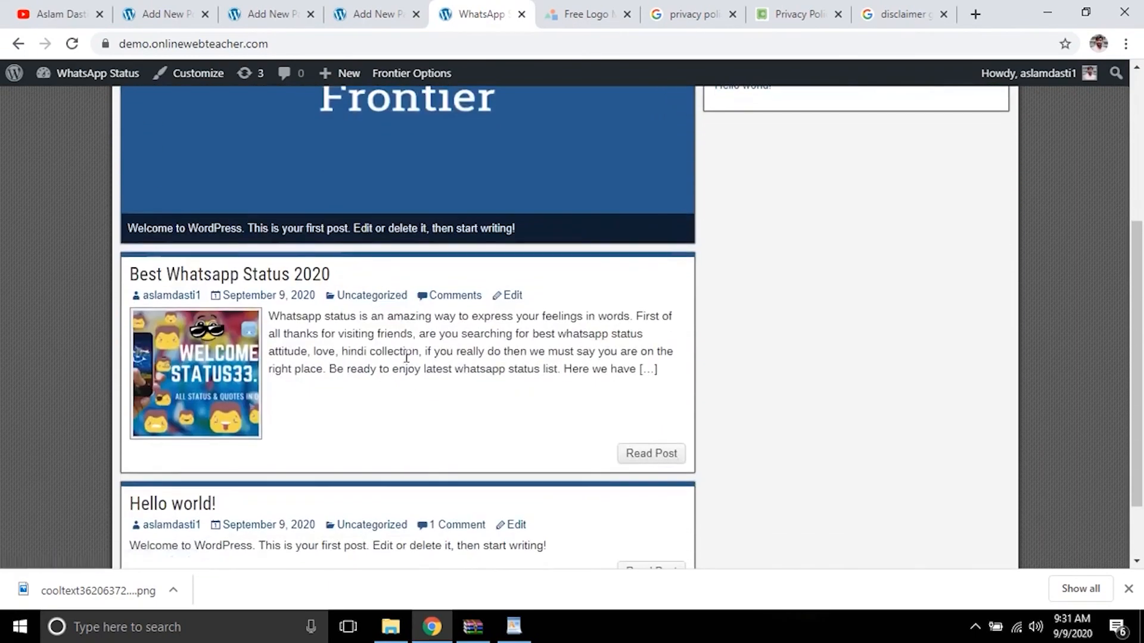
scroll(379, 366, down, 2)
click(349, 154)
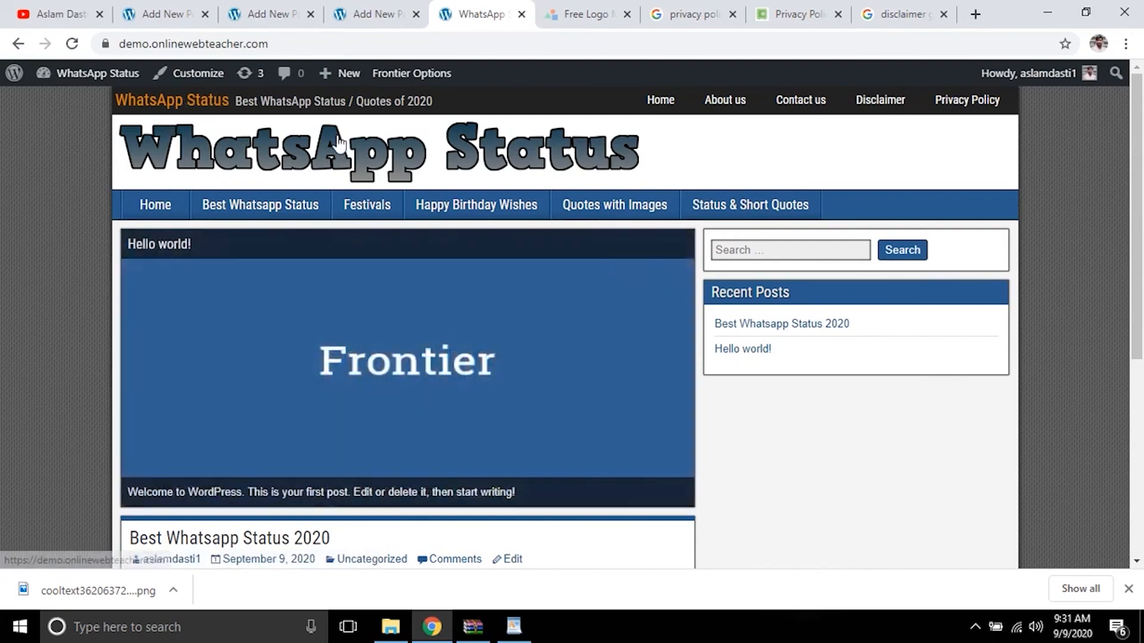
scroll(338, 145, down, 7)
scroll(338, 144, up, 6)
Step: View the YouTube channel's videos page, and return to the live site to review the slider and the new post's entry
click(48, 8)
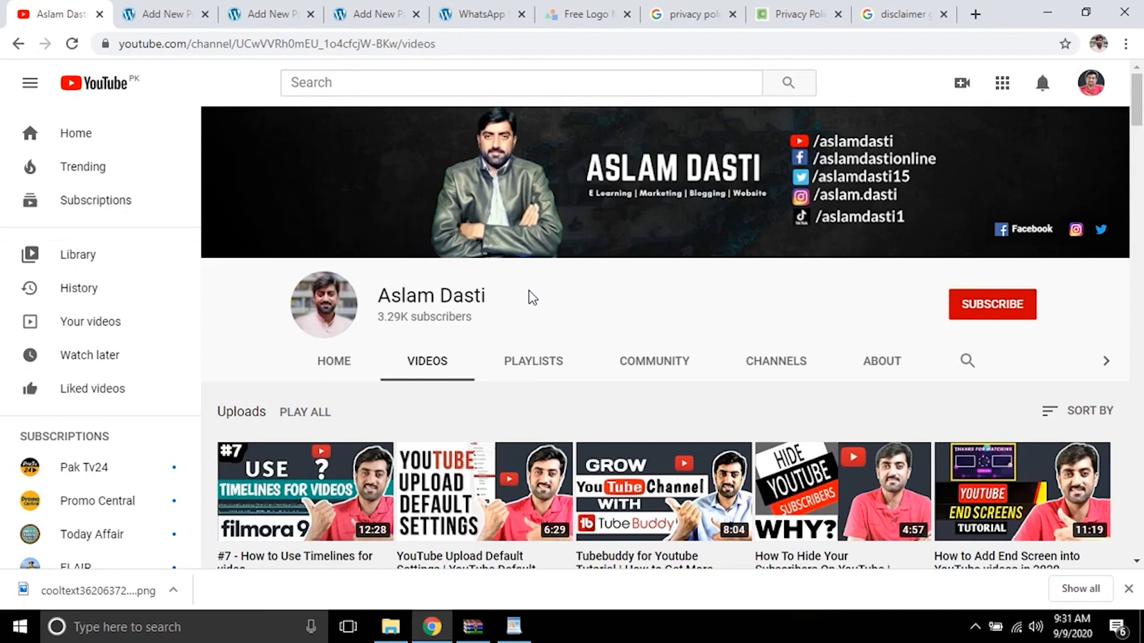
click(489, 13)
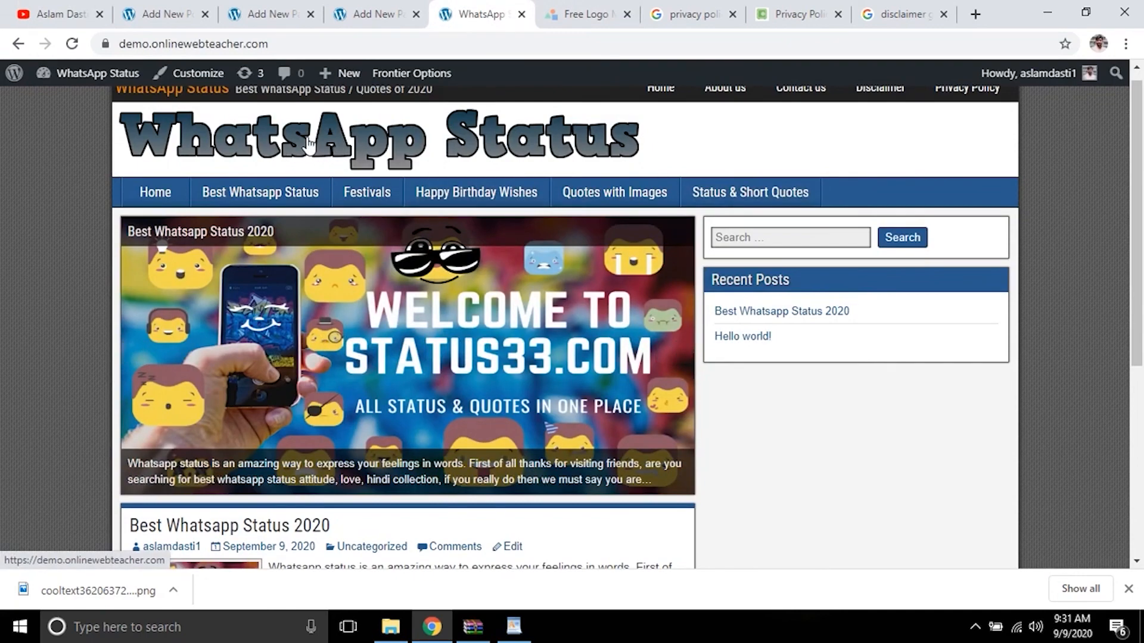
scroll(319, 146, up, 1)
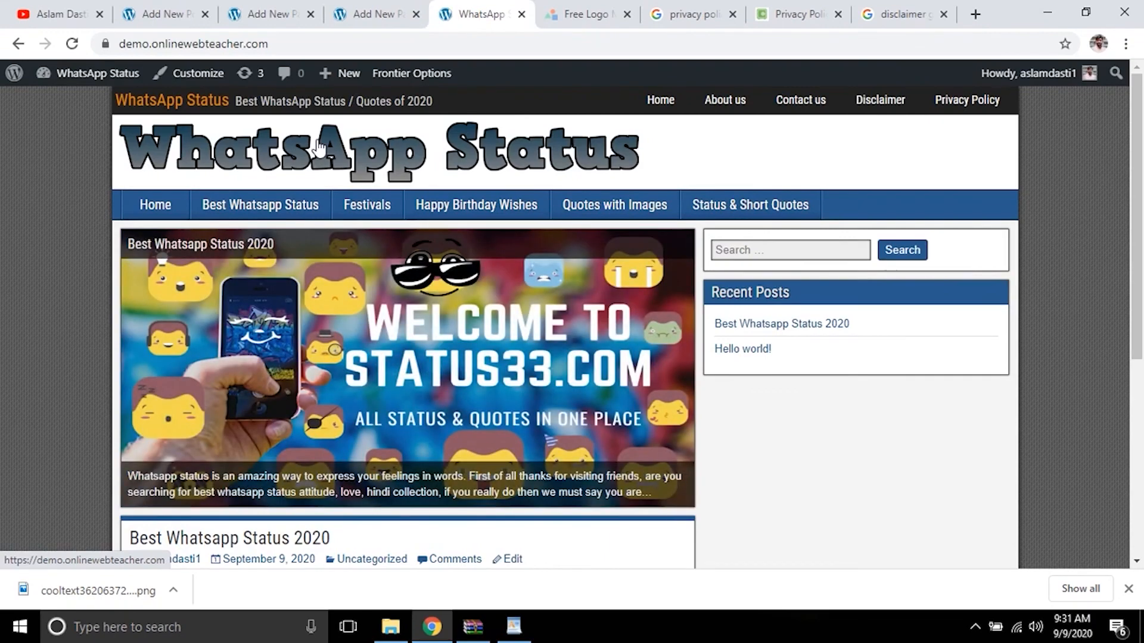
scroll(699, 460, down, 3)
scroll(542, 376, up, 2)
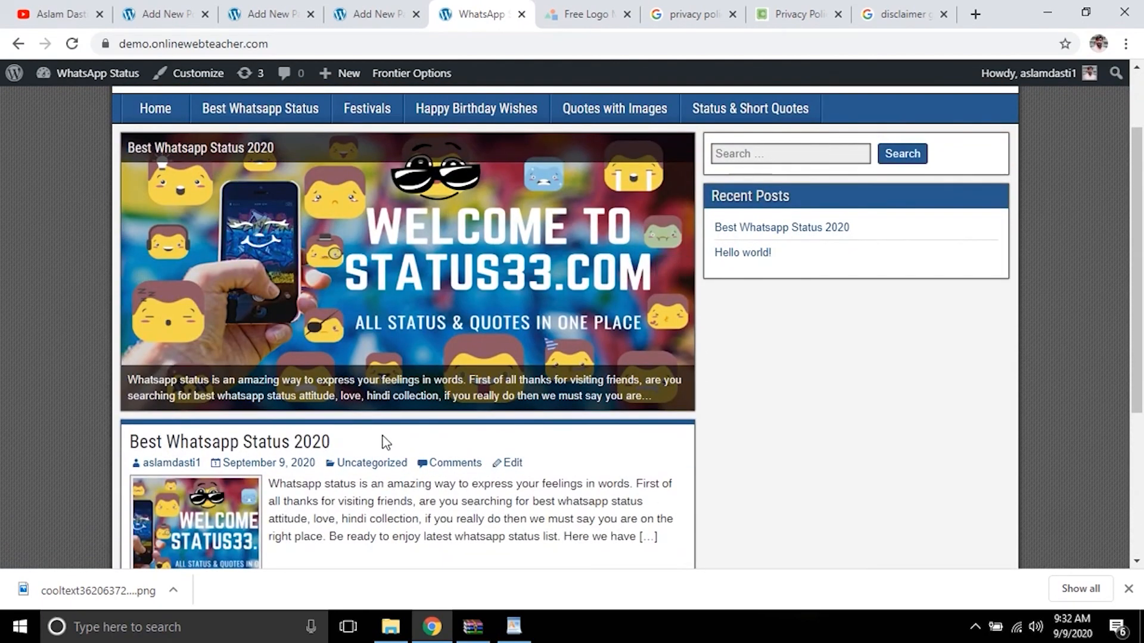